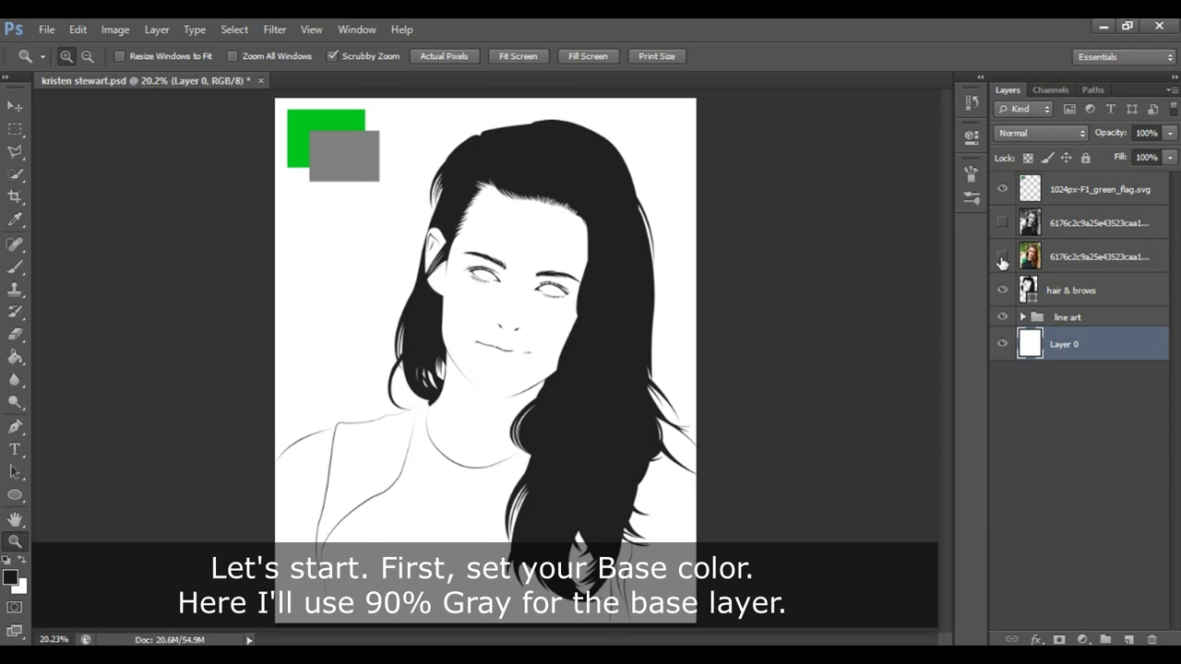
- Set the foreground colour to a 90% brightness light gray (e5e5e5) for the base skin tone
click(1107, 196)
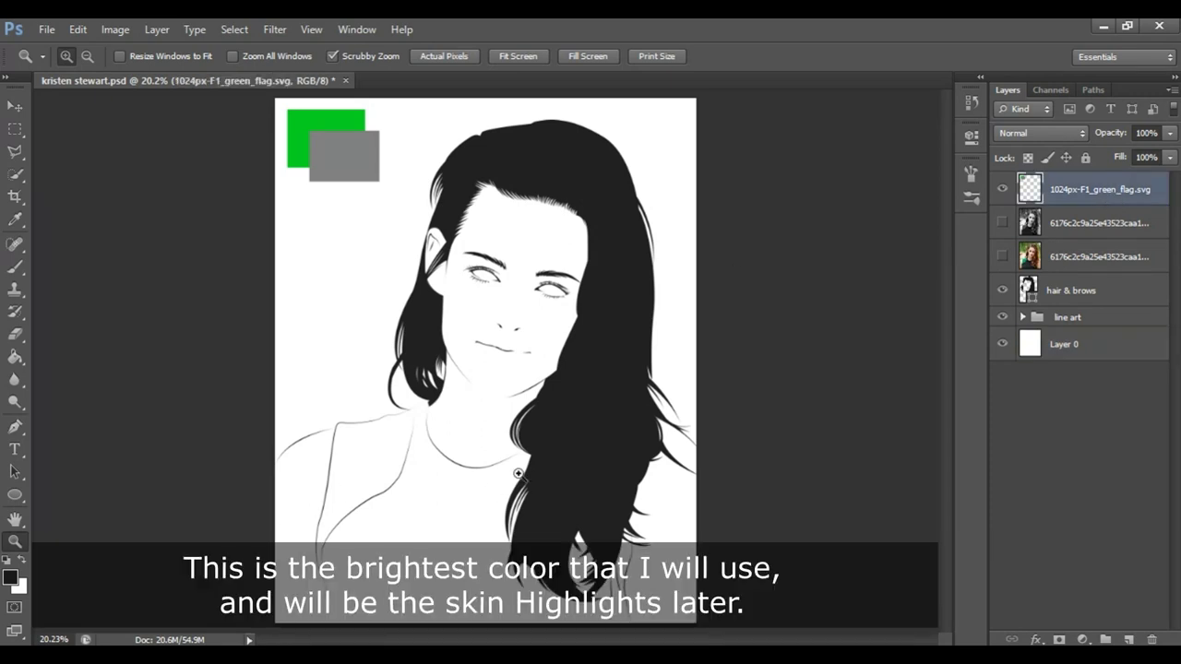
key(b)
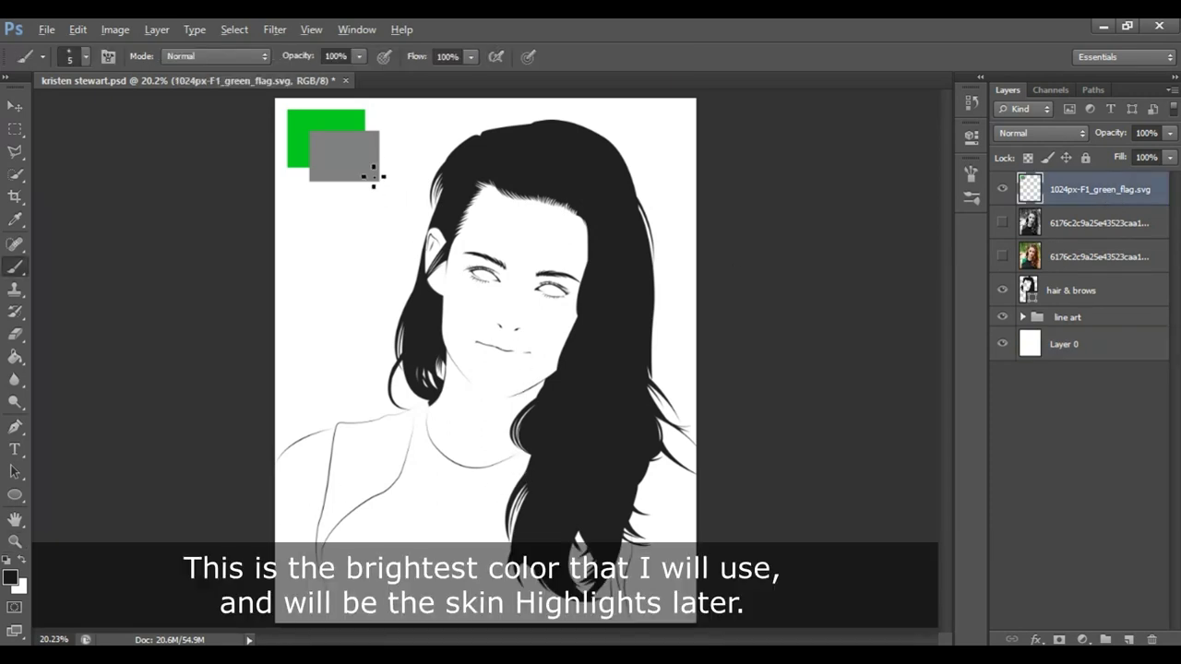
click(11, 579)
click(915, 387)
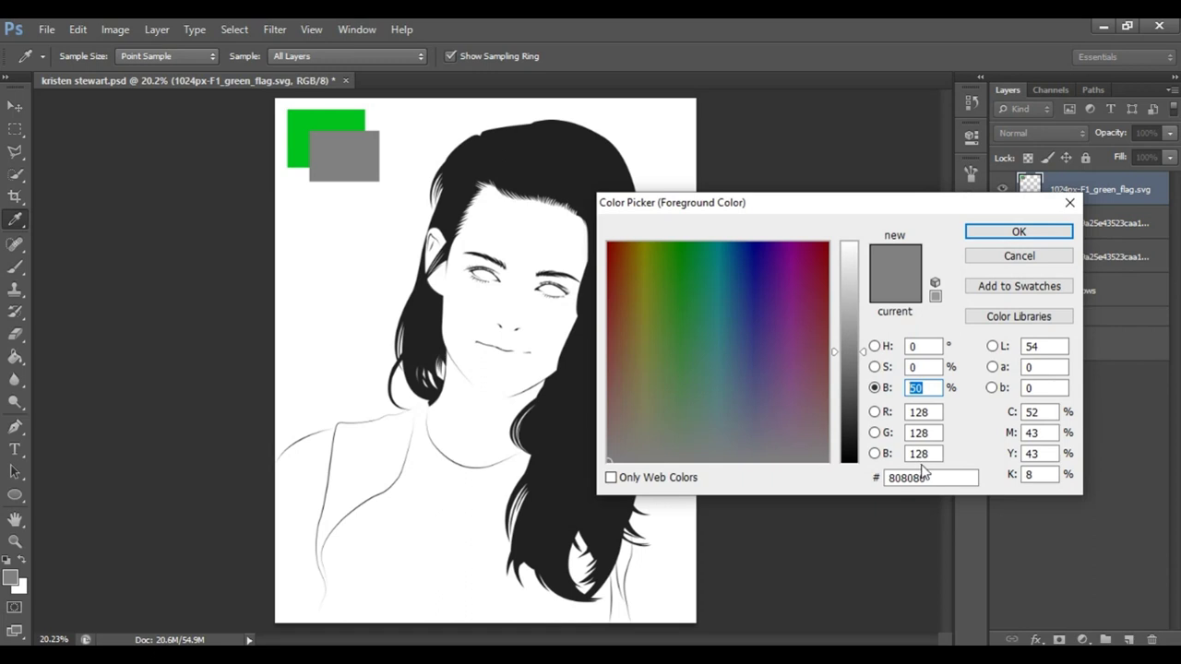
text(90)
click(1013, 232)
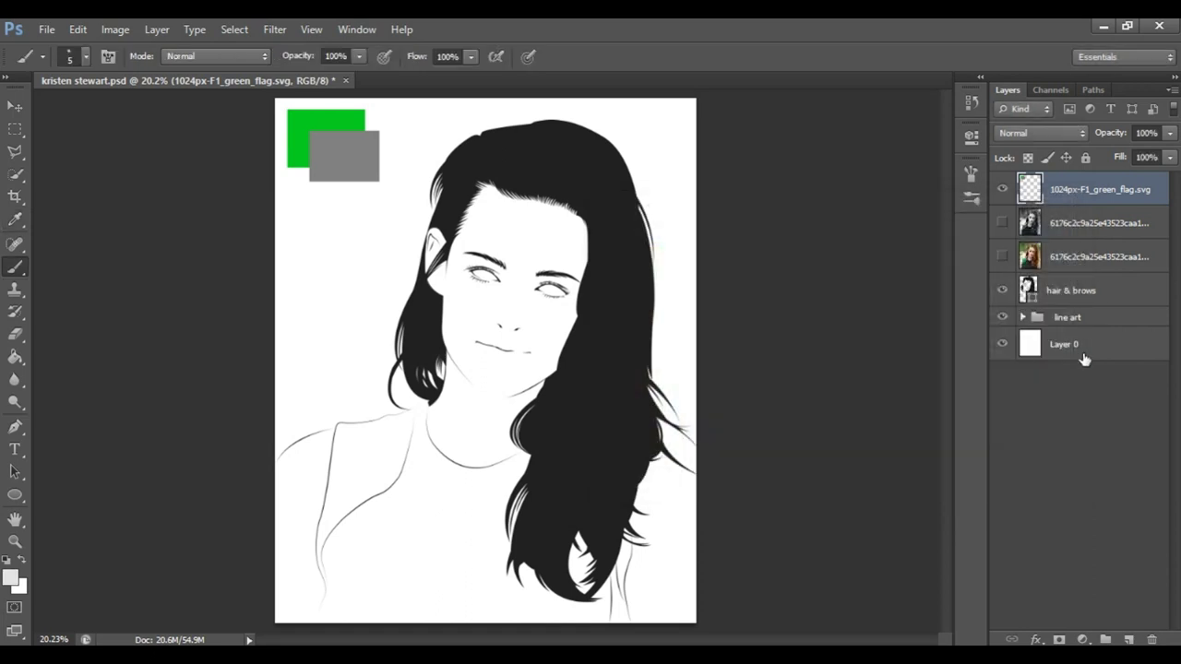
- Hide the colour reference photo, select Layer 0 and zoom into the neck
click(1002, 257)
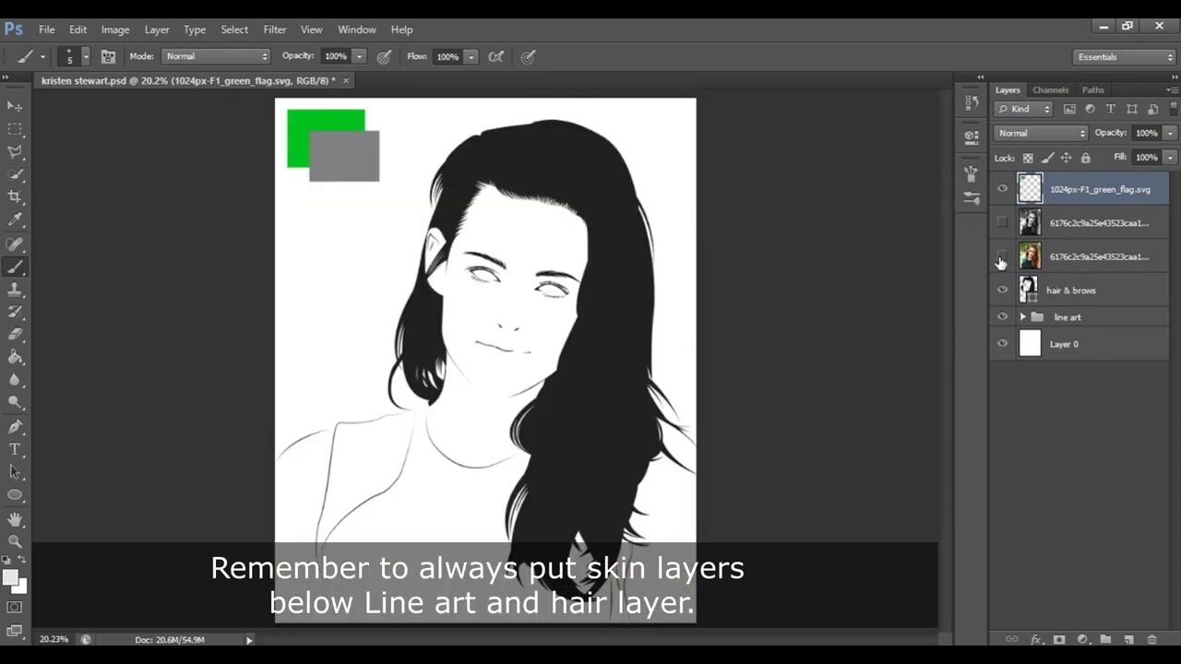
click(1088, 341)
key(z)
drag(386, 497, 582, 492)
scroll(577, 417, up, 3)
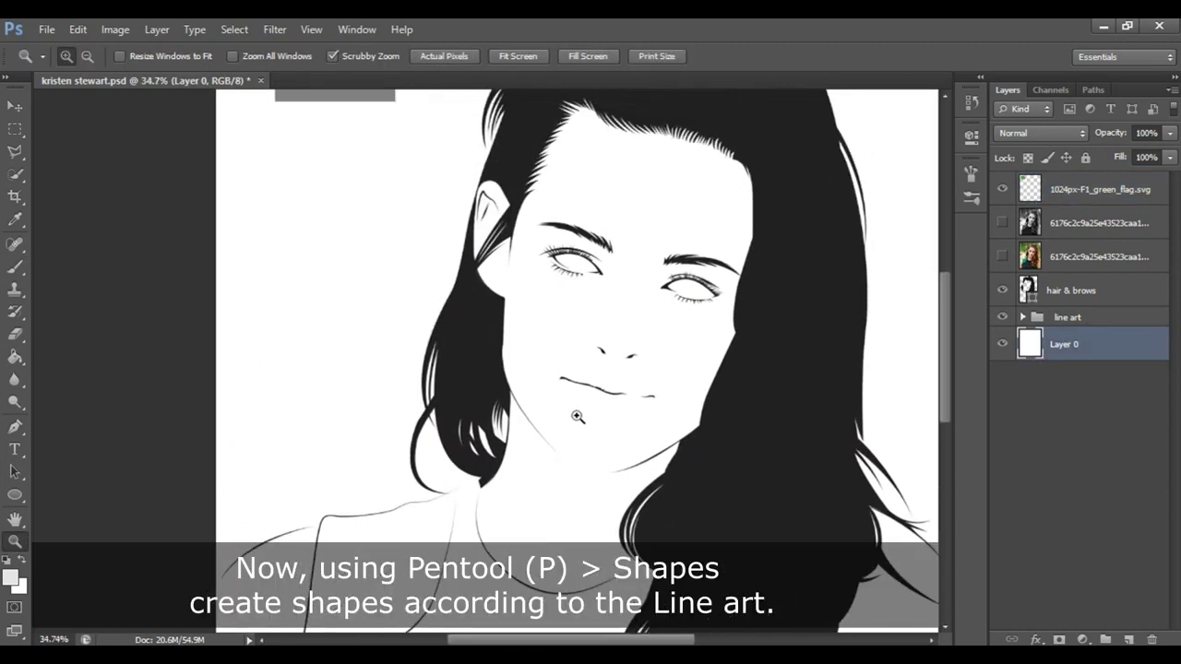
scroll(577, 417, up, 1)
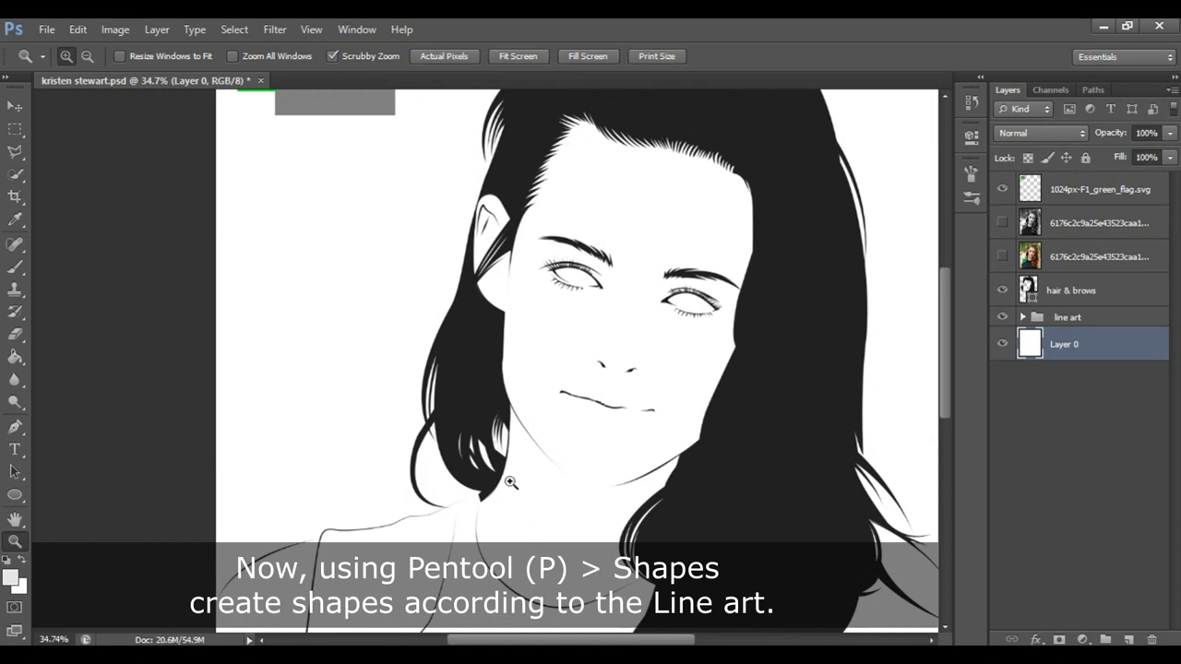
drag(511, 483, 526, 431)
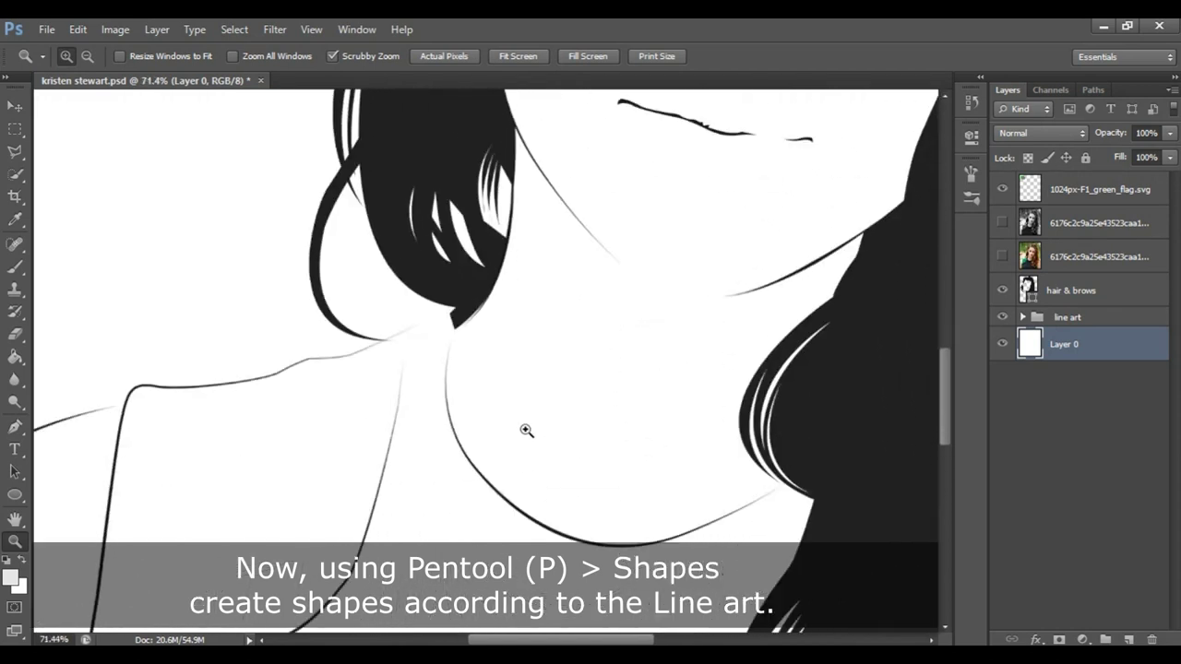
- Reshape the hair & brows outline near the neck, then reselect Layer 0 with the Pen tool
click(1063, 291)
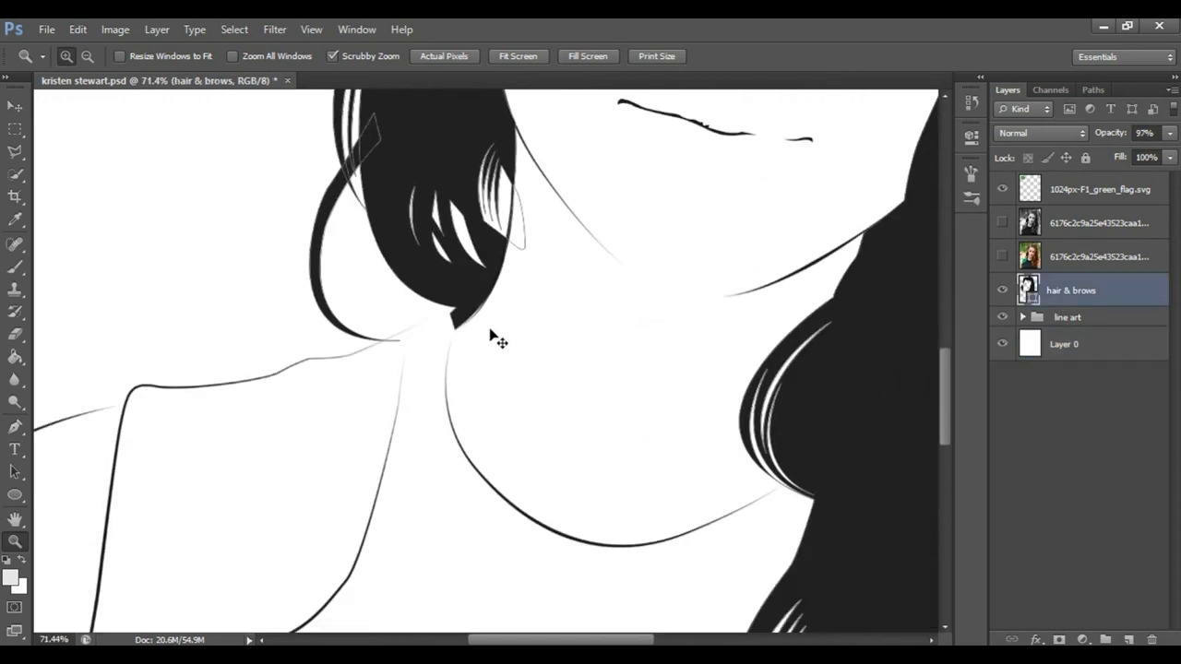
drag(498, 310, 496, 317)
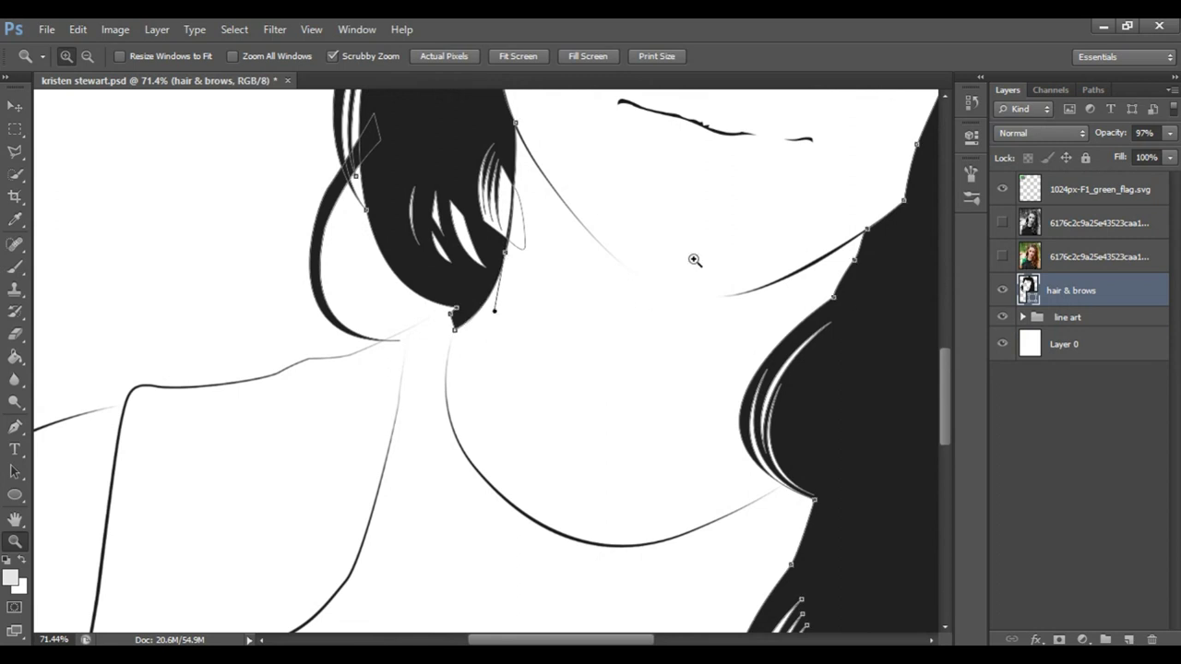
key(p)
click(1062, 344)
- Trace the skin outline along the neck, right side of the face, hairline and left hair edge
click(455, 325)
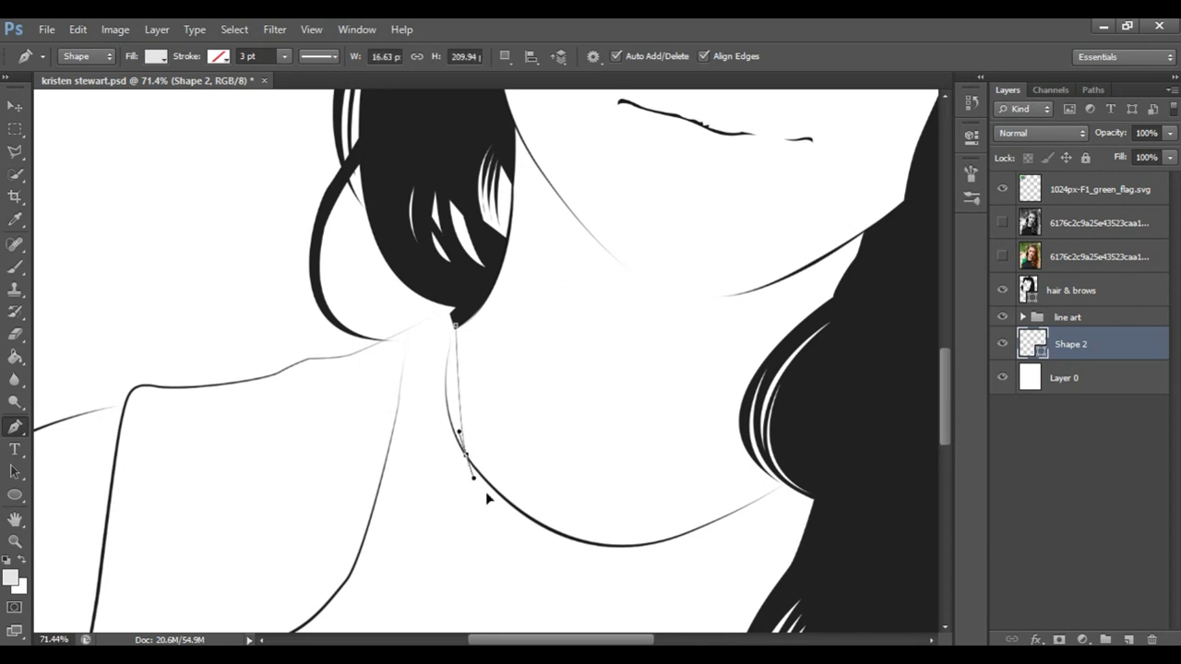
drag(465, 455, 509, 512)
drag(580, 541, 657, 563)
drag(722, 519, 809, 479)
click(809, 471)
key(ctrl+0)
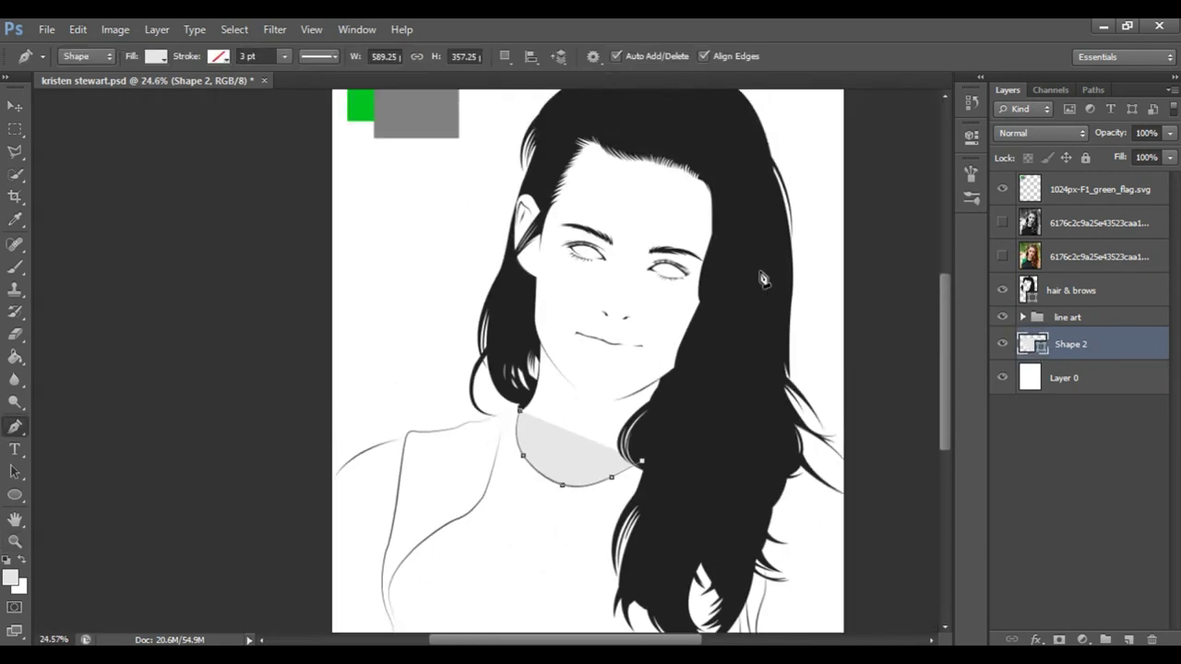
click(713, 386)
click(726, 260)
click(724, 196)
click(643, 159)
click(576, 153)
drag(514, 236, 646, 236)
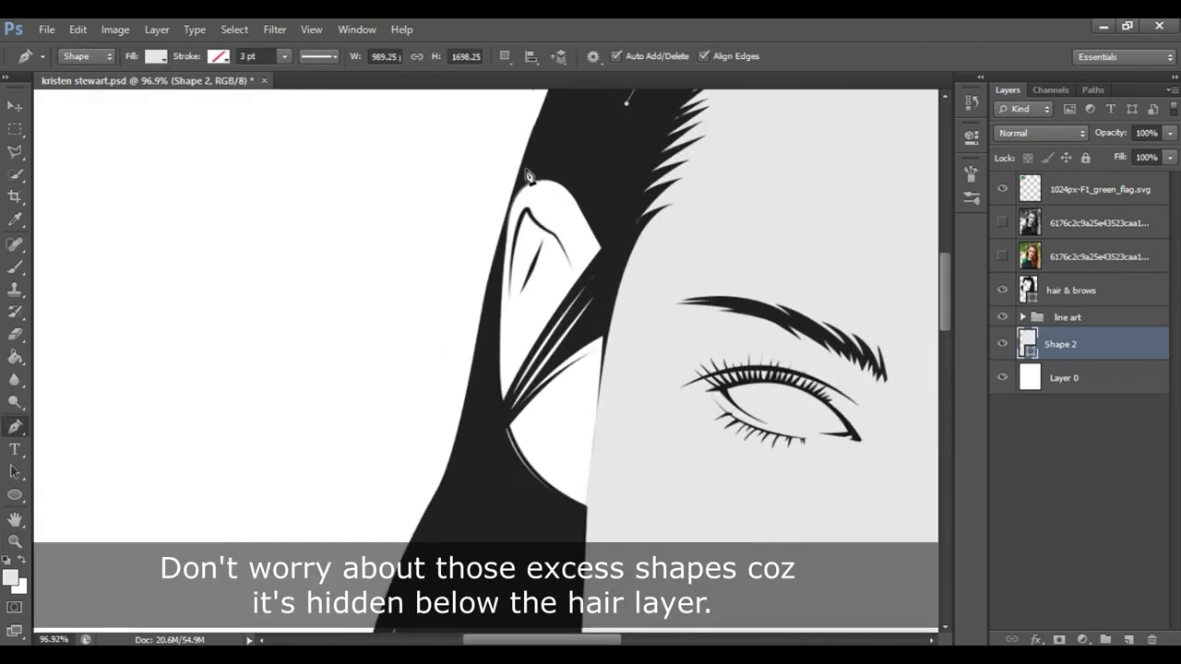
click(494, 353)
- Check the hair outline, then finish the Shape 2 skin points down the lower hair edge
click(1103, 294)
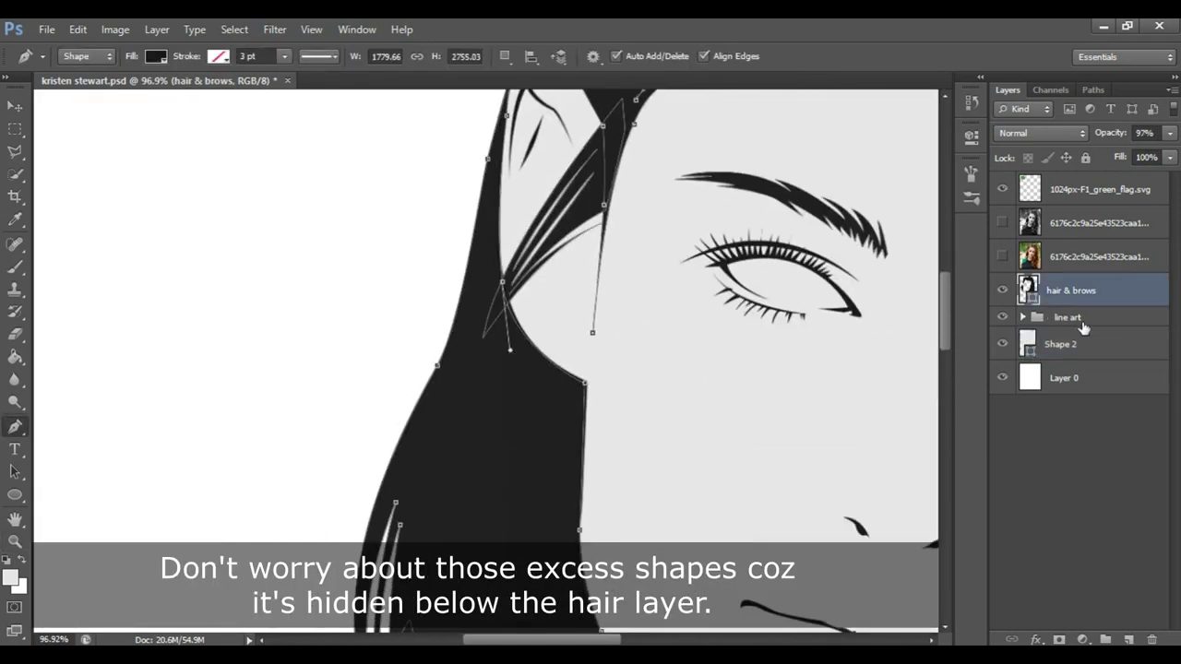
click(1078, 344)
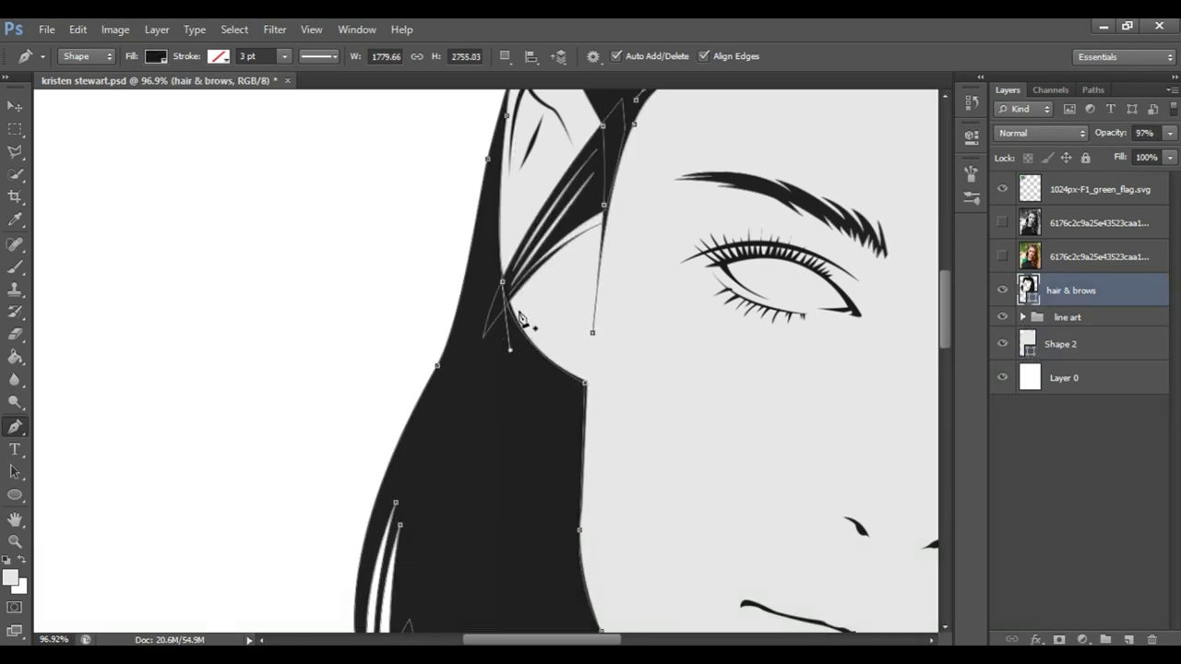
scroll(522, 319, up, 3)
scroll(523, 319, up, 1)
click(1070, 343)
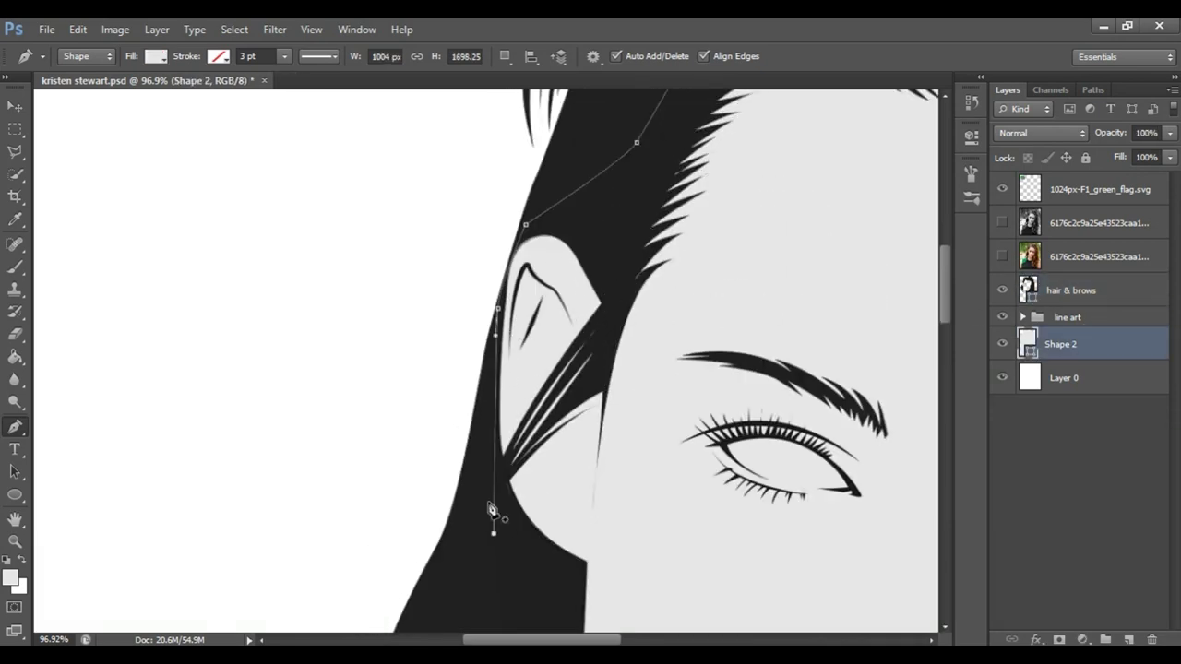
mouse_move(648, 342)
mouse_down()
mouse_move(612, 456)
mouse_move(683, 482)
mouse_up()
click(567, 453)
click(620, 529)
scroll(620, 528, down, 5)
drag(555, 510, 523, 589)
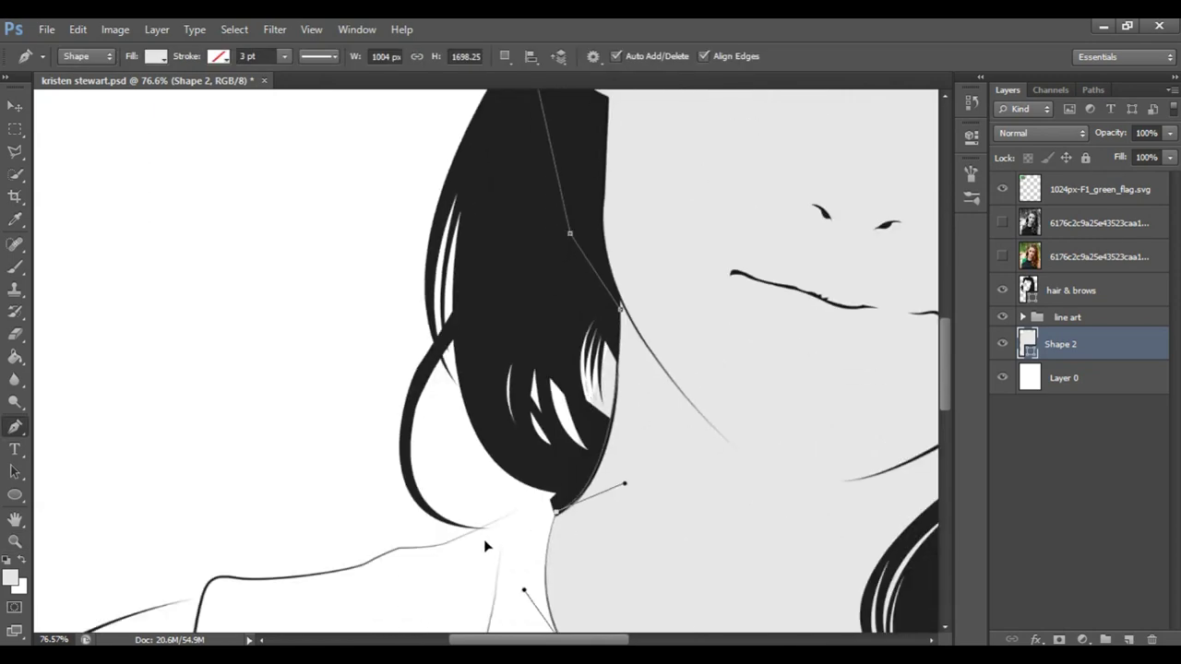
drag(612, 541, 408, 329)
- Switch the path operation to Combine Shapes and start the arm outline at the left shoulder
click(503, 56)
click(525, 95)
scroll(344, 279, down, 3)
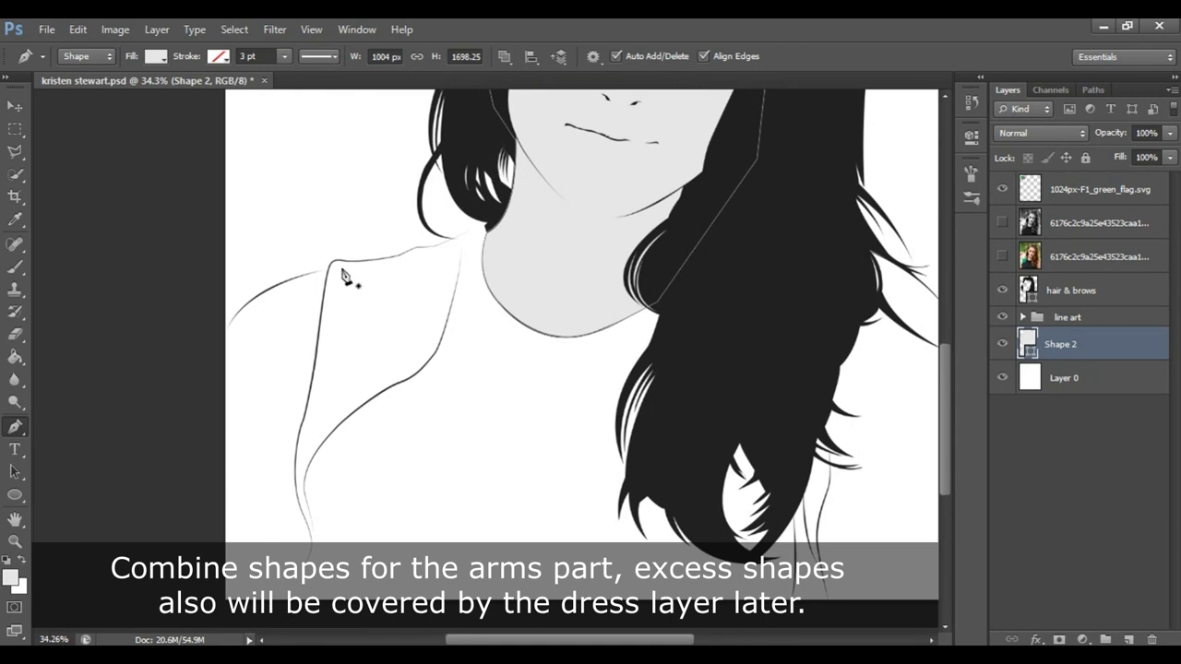
click(341, 267)
drag(215, 345, 172, 427)
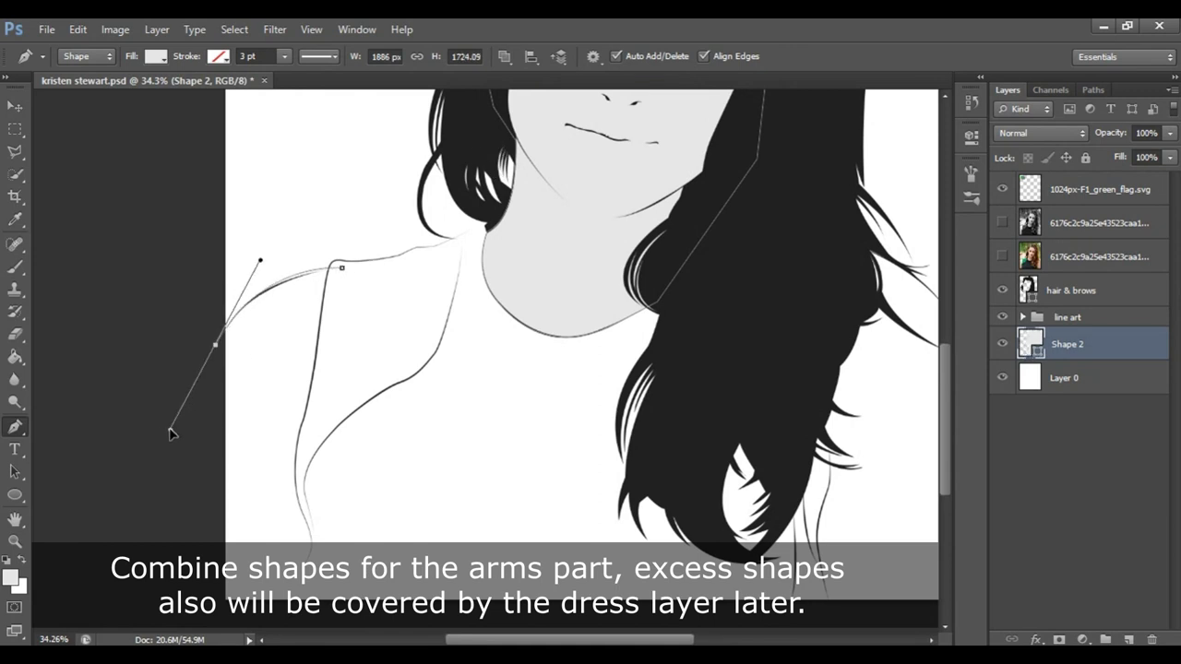
- Adjust the shoulder curve to follow the line art and add points below the arm
key(z)
drag(264, 315, 305, 316)
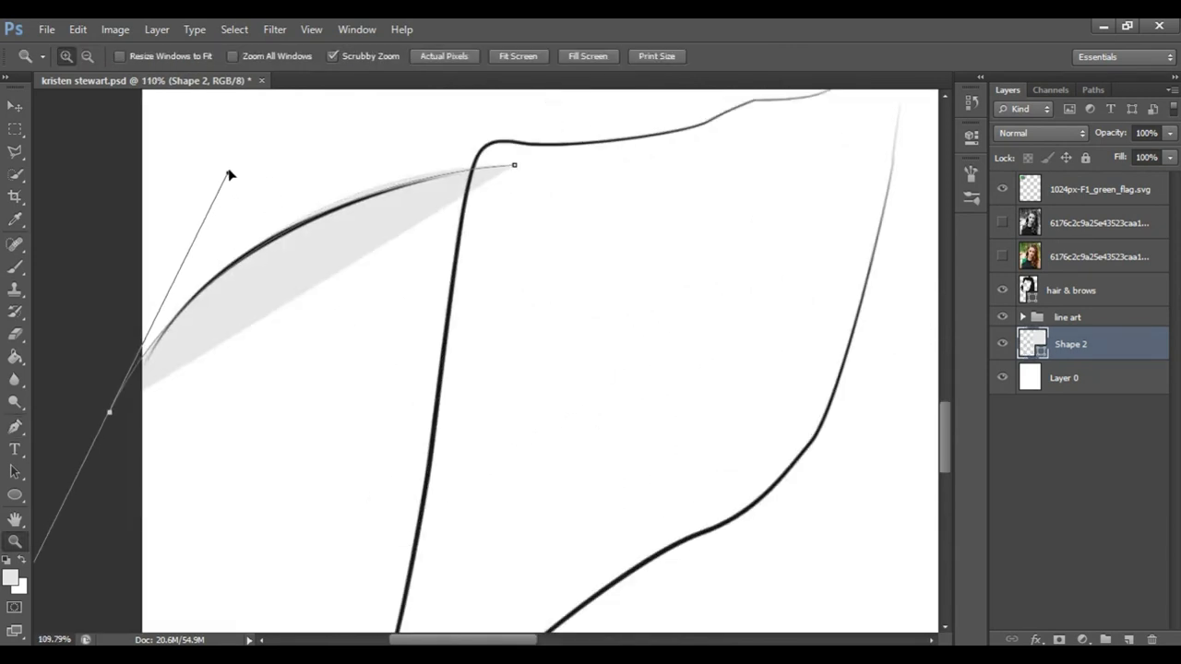
drag(111, 420, 116, 424)
drag(234, 184, 203, 180)
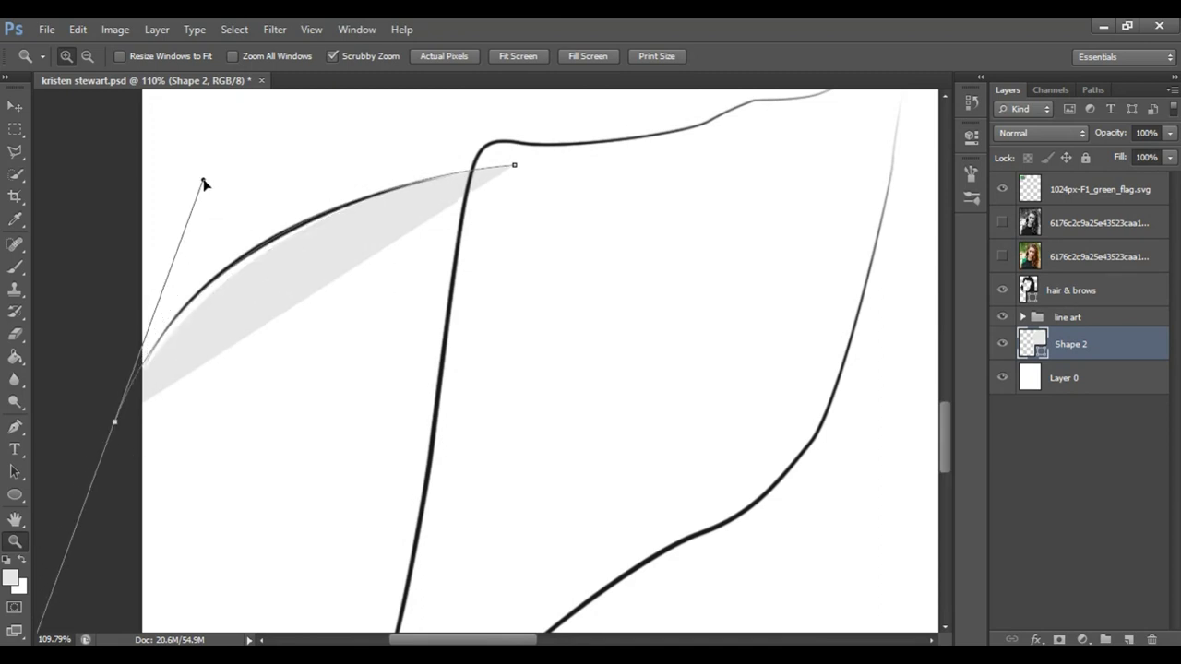
drag(275, 191, 226, 263)
key(p)
click(194, 513)
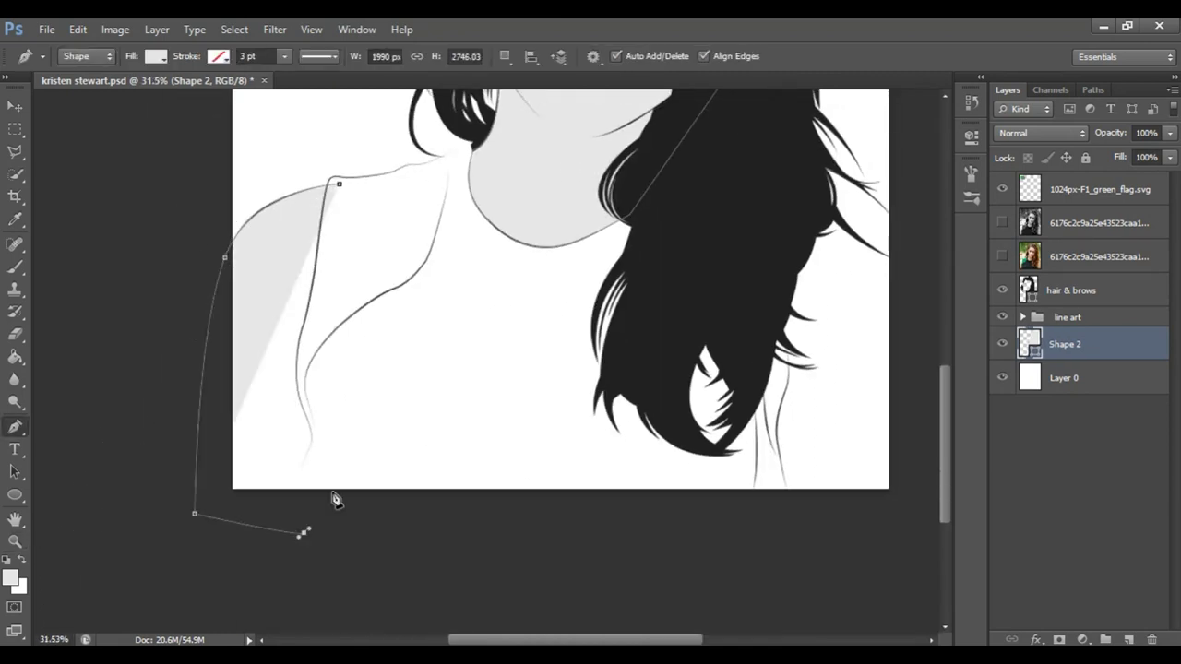
click(303, 532)
key(Return)
- Begin a right-arm outline with points along the right side of the lower hair
key(z)
drag(759, 274, 864, 219)
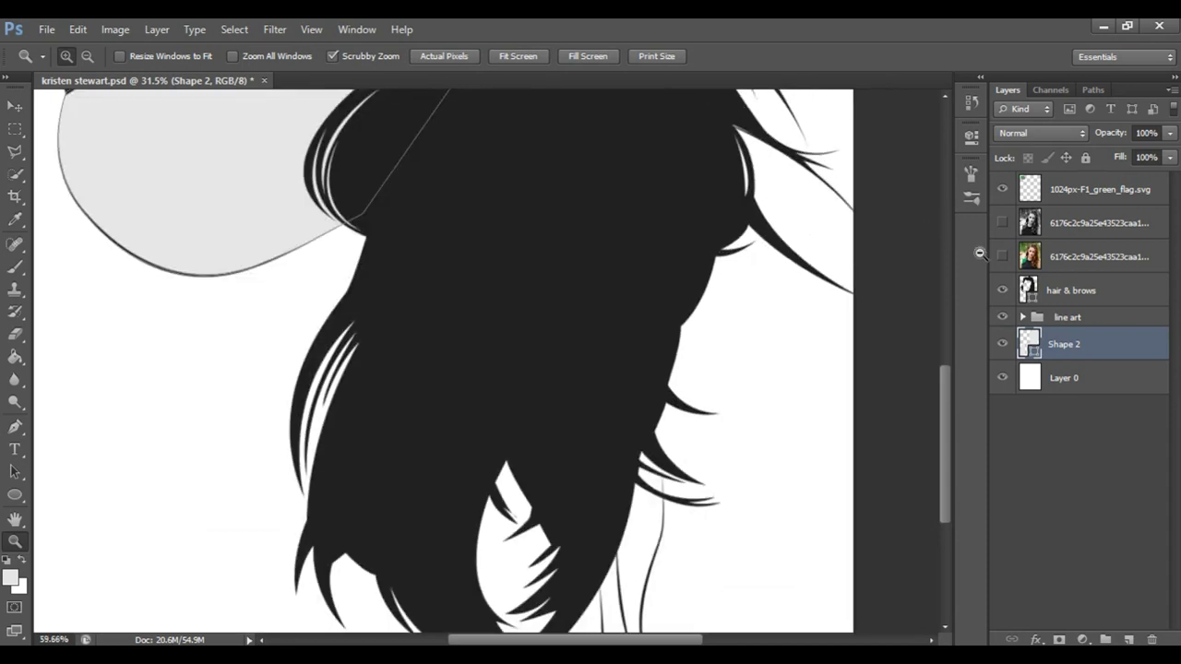
key(p)
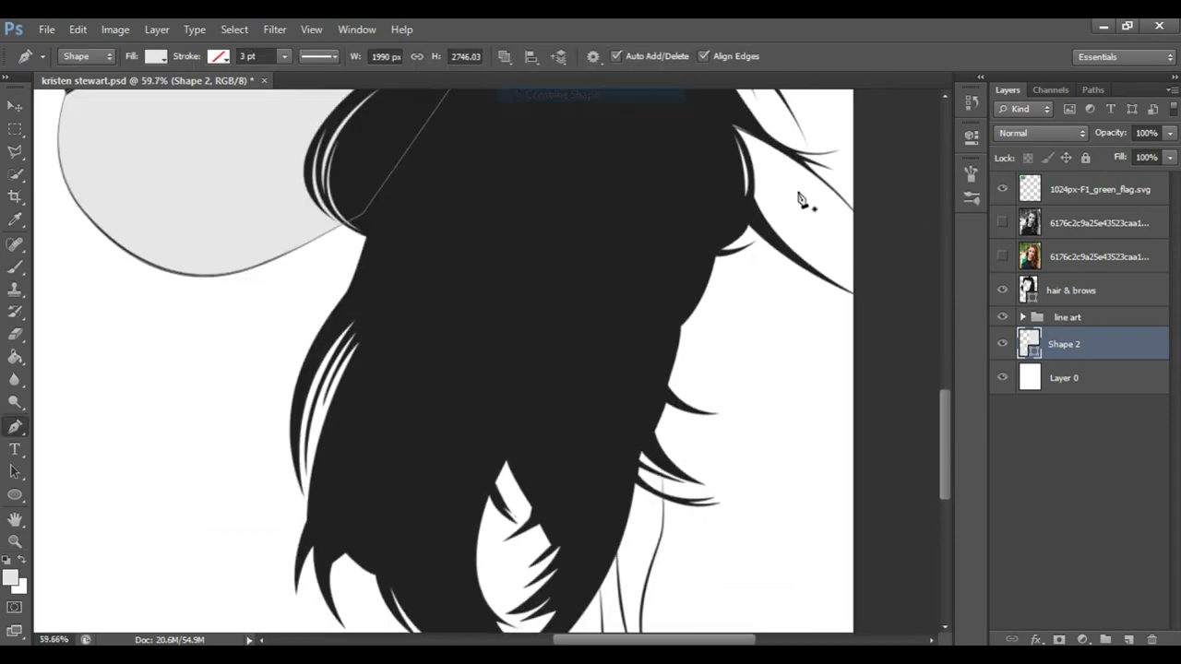
drag(658, 114, 717, 119)
drag(667, 192, 582, 625)
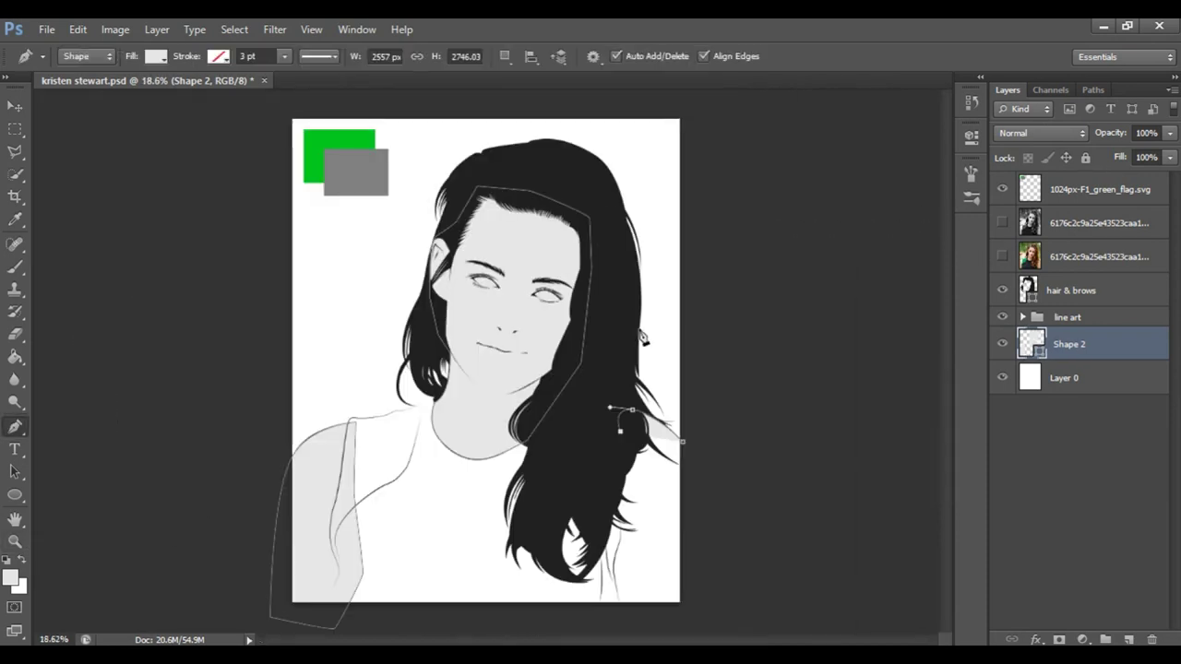
click(582, 625)
key(z)
drag(437, 308, 480, 308)
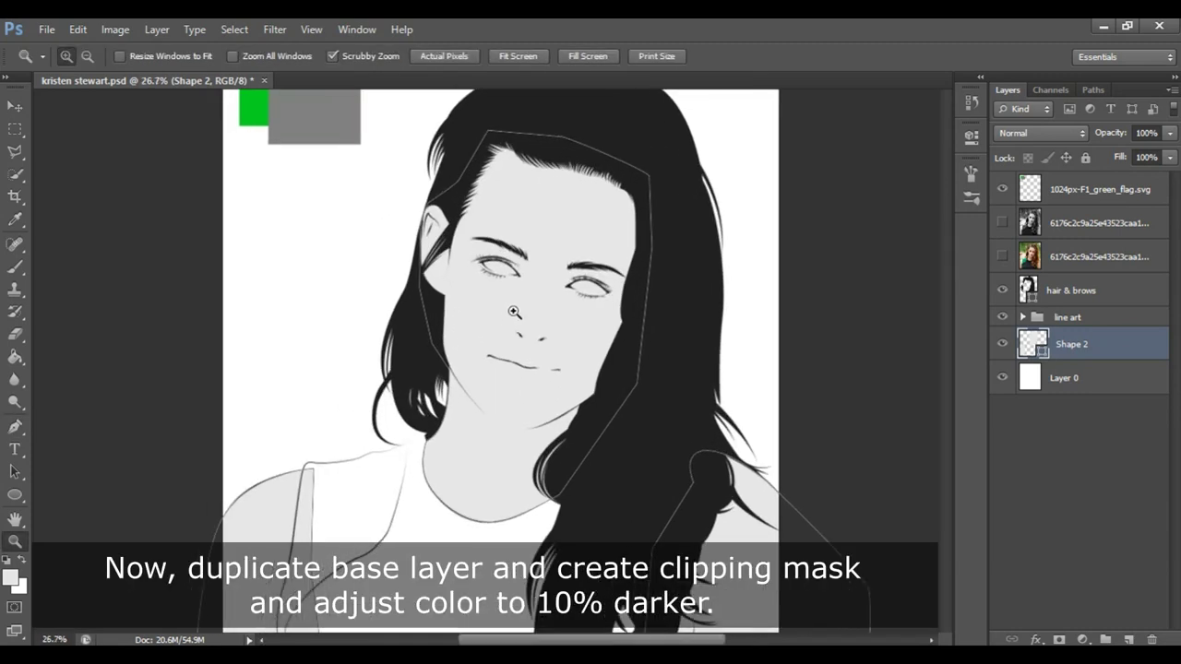
- Duplicate the Shape 2 skin layer into Shape 2 copy
click(1003, 260)
click(1047, 263)
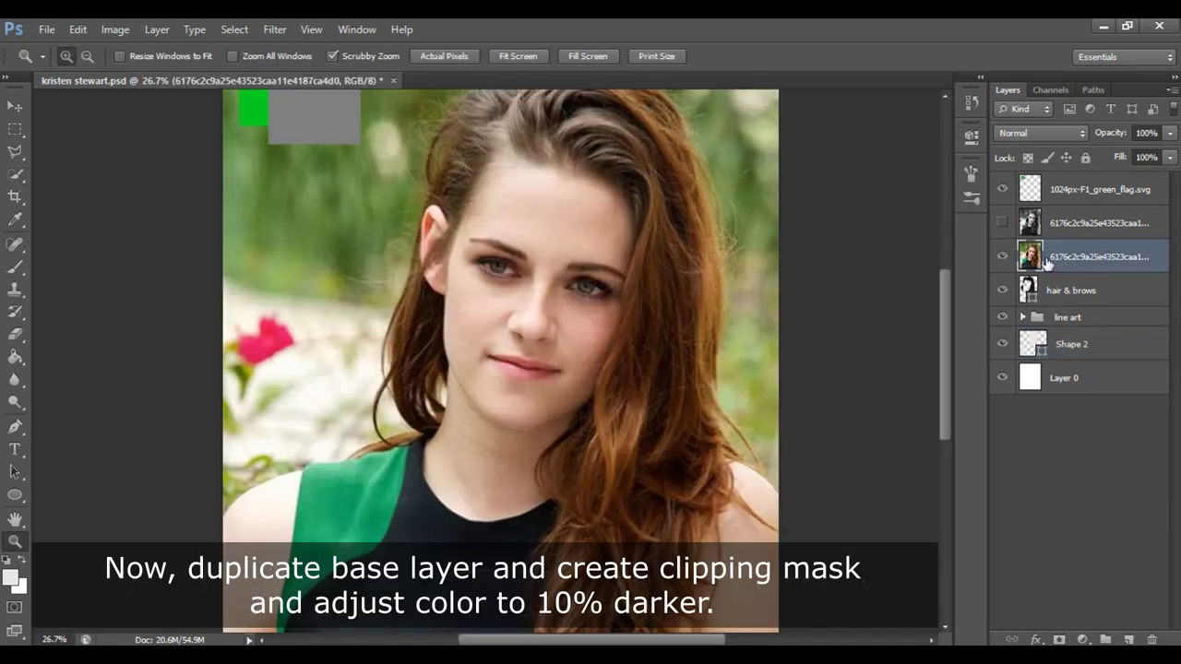
click(1002, 257)
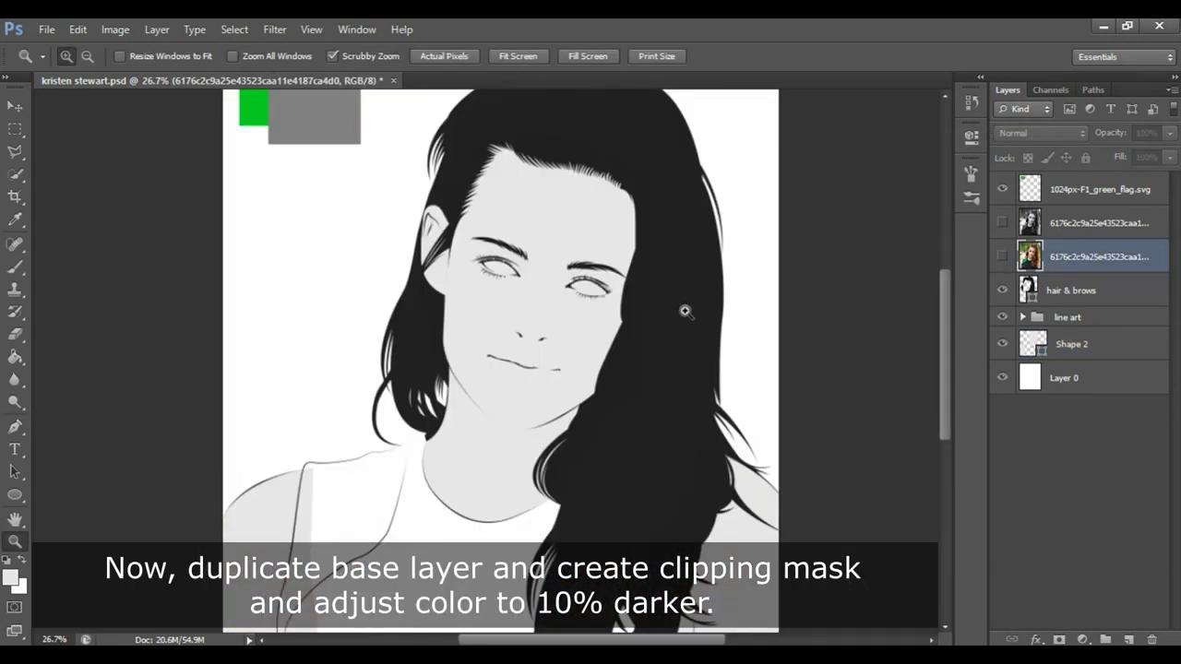
drag(637, 292, 660, 295)
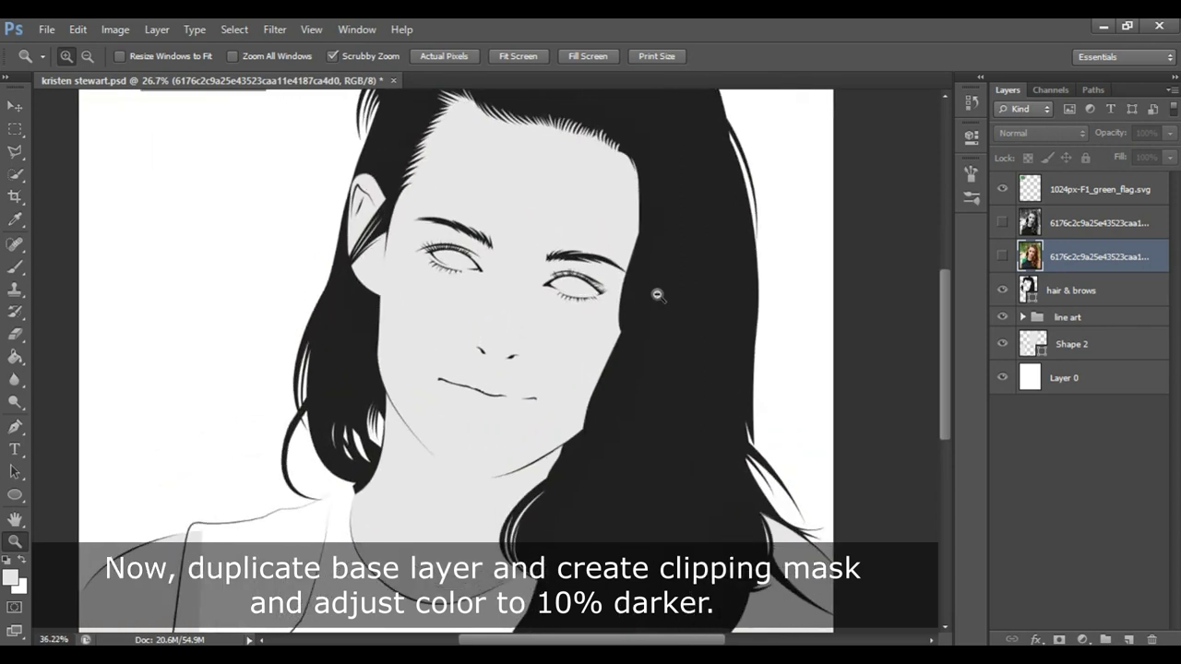
click(1098, 355)
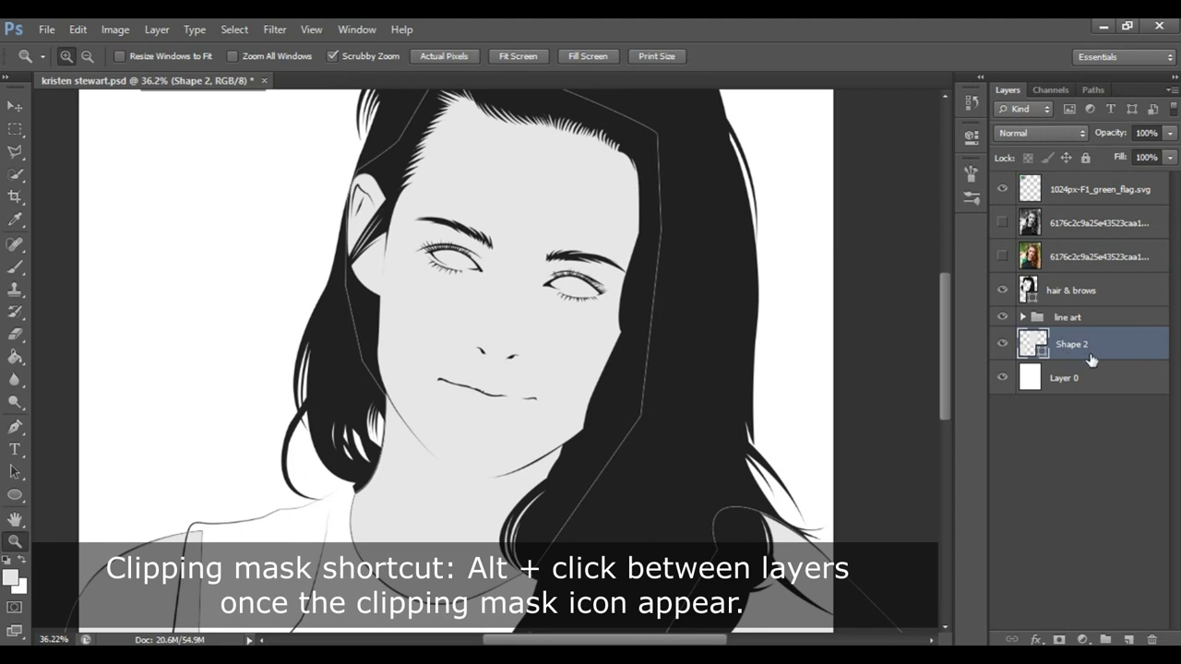
key(ctrl+j)
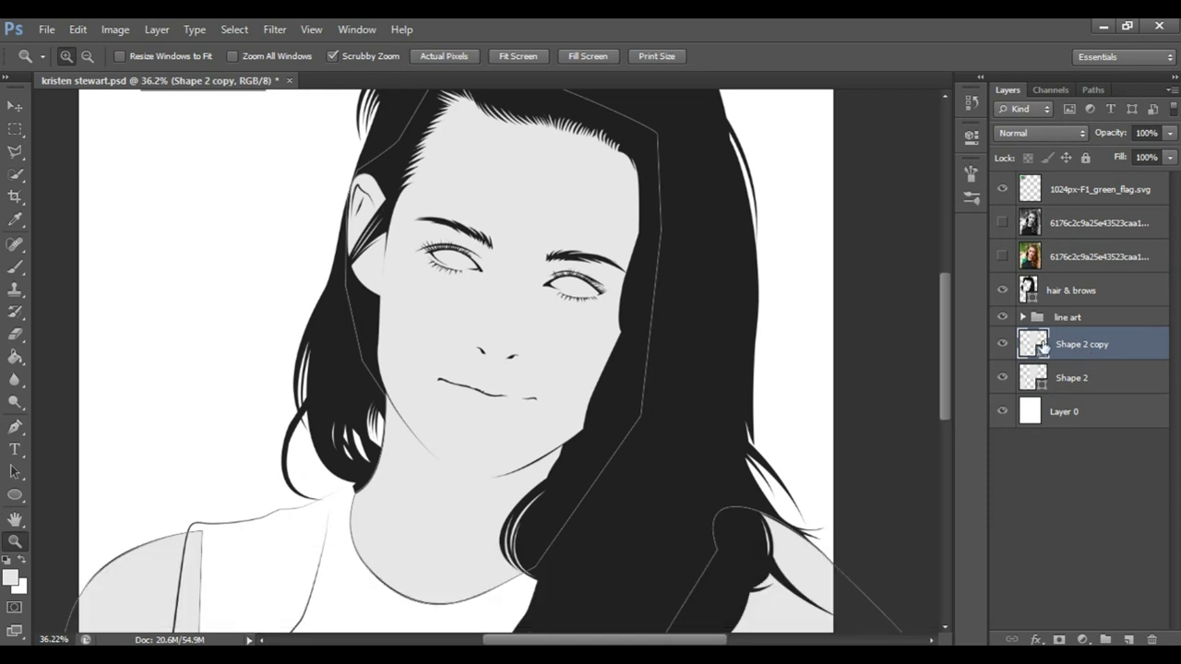
- Clip Shape 2 copy to Shape 2 and set its fill brightness to 80
drag(1122, 368, 1132, 353)
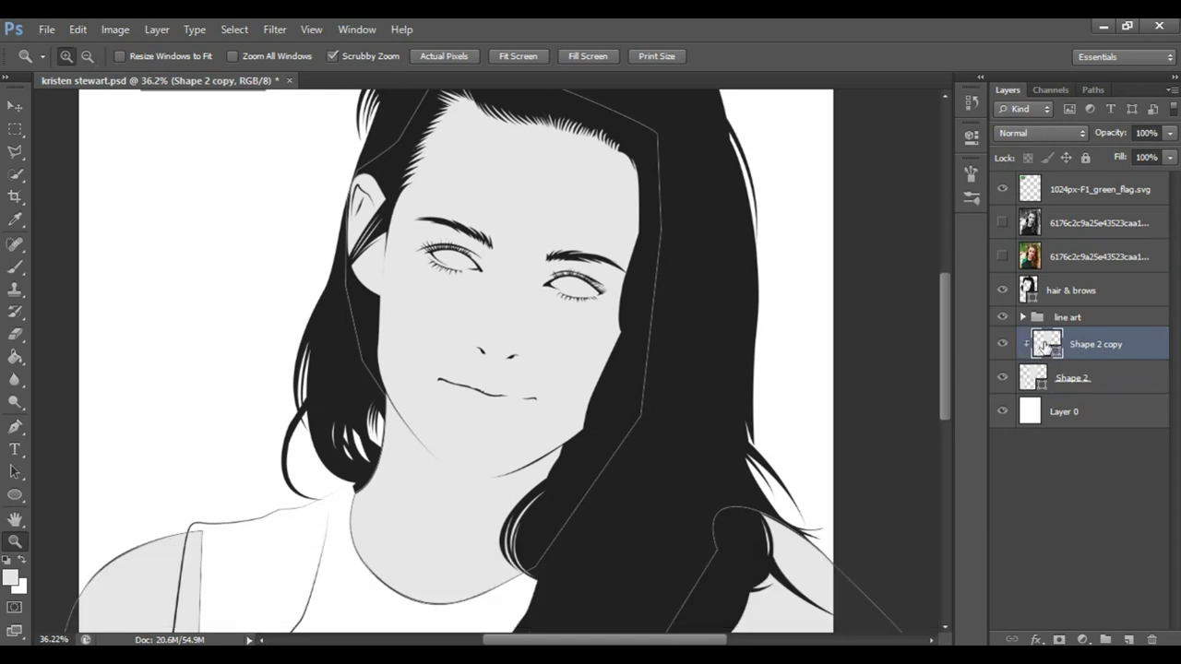
double_click(1031, 343)
text(80)
click(1031, 236)
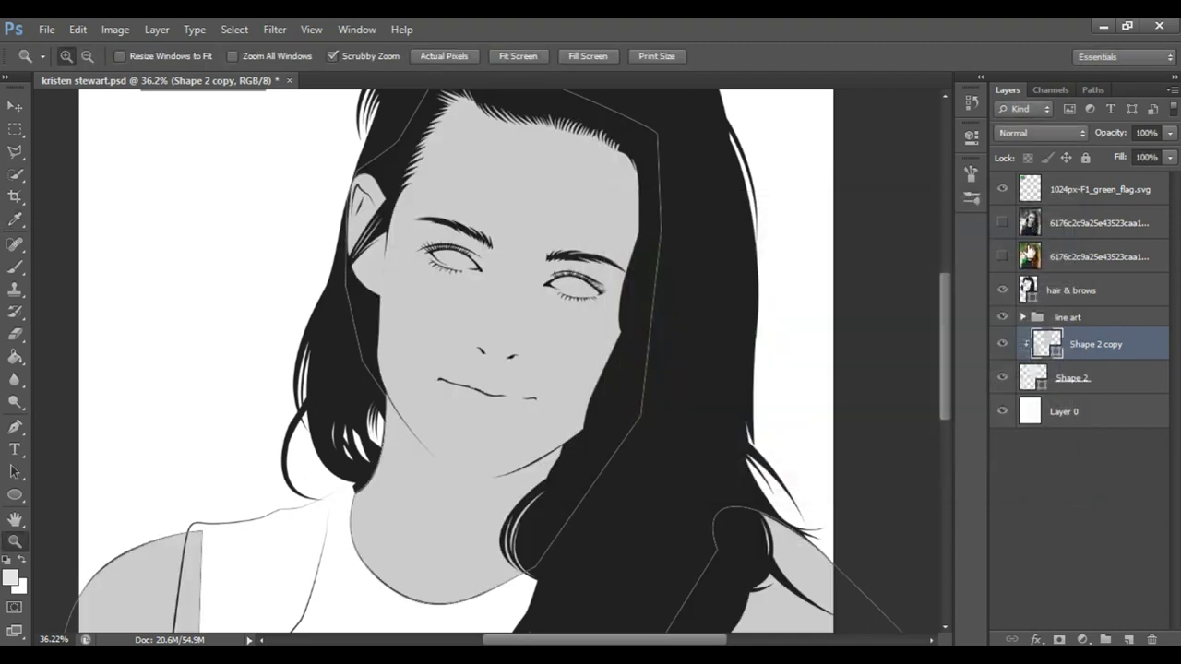
- Show the posterized photo and set Shape 2 copy's Pen tool to Subtract Front Shape
click(1003, 224)
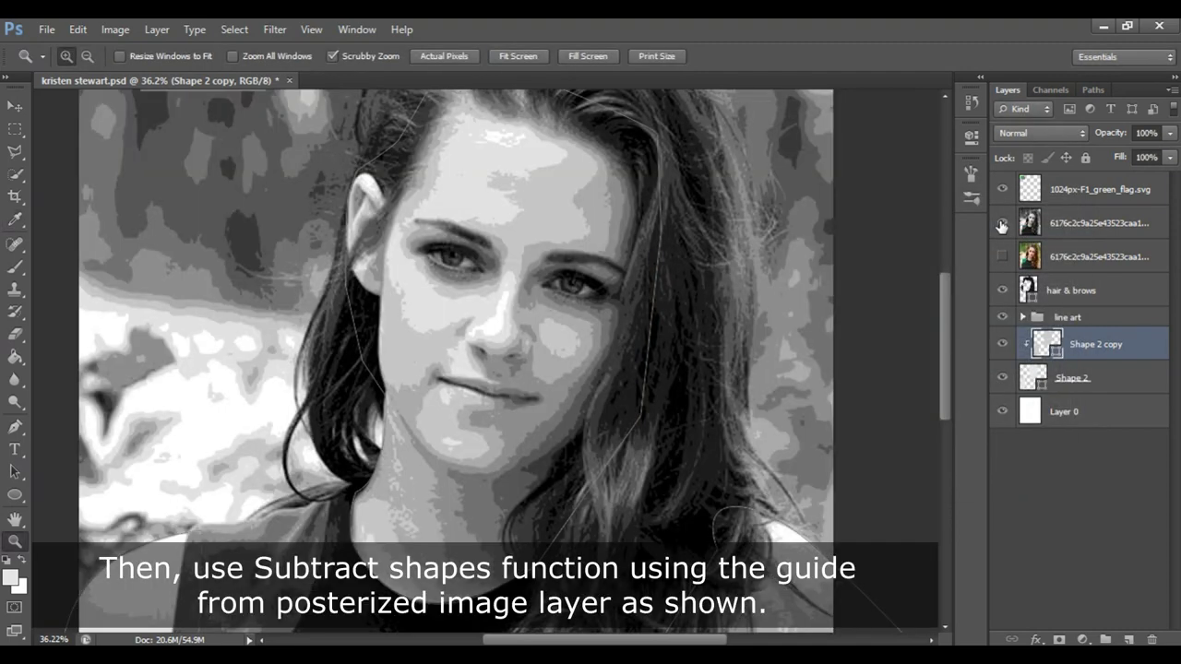
mouse_move(426, 310)
mouse_down()
mouse_move(413, 305)
mouse_move(493, 308)
mouse_up()
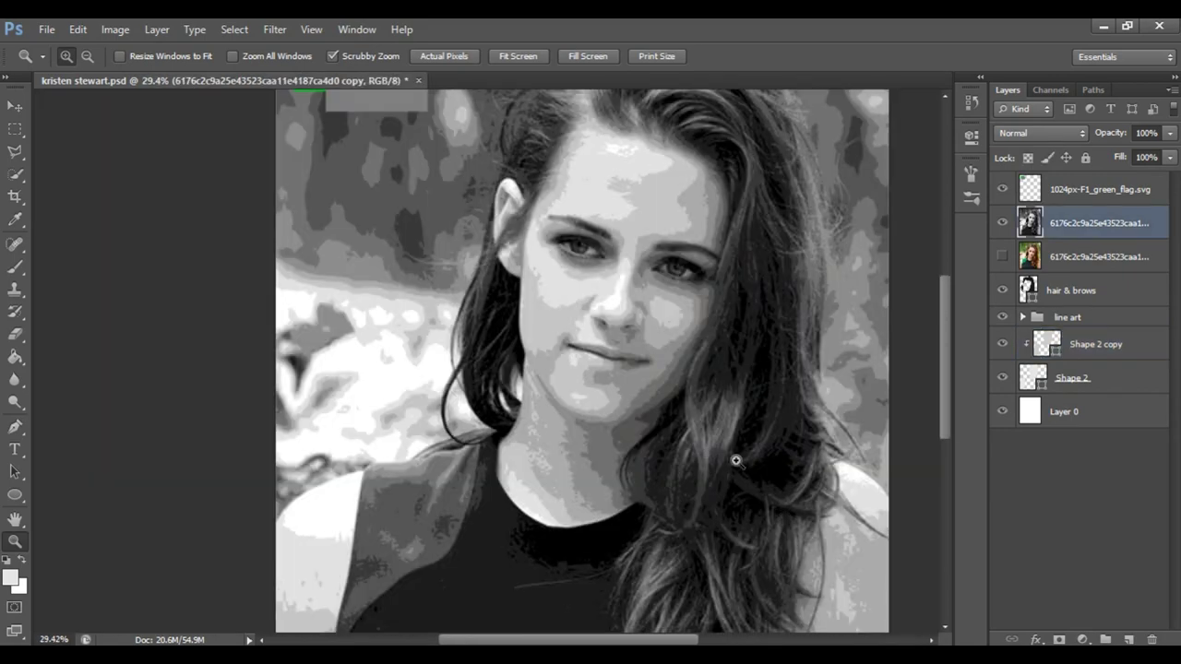
mouse_move(735, 459)
mouse_down()
mouse_move(716, 421)
mouse_move(549, 306)
mouse_up()
drag(503, 227, 520, 231)
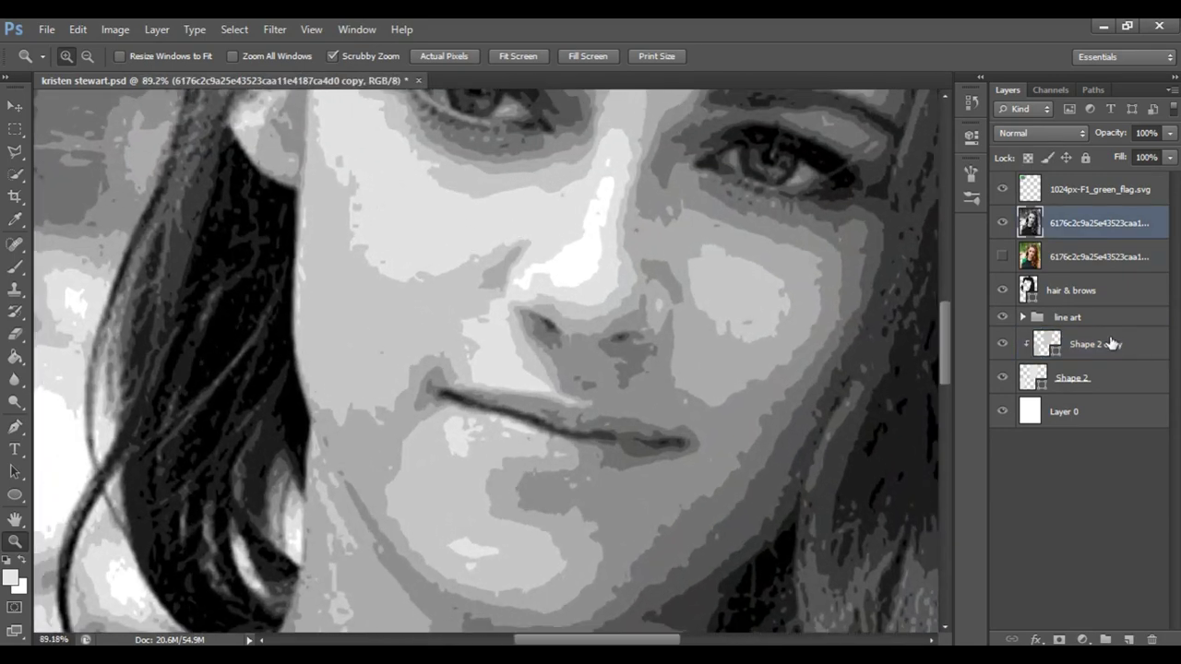
click(1097, 344)
key(p)
click(506, 56)
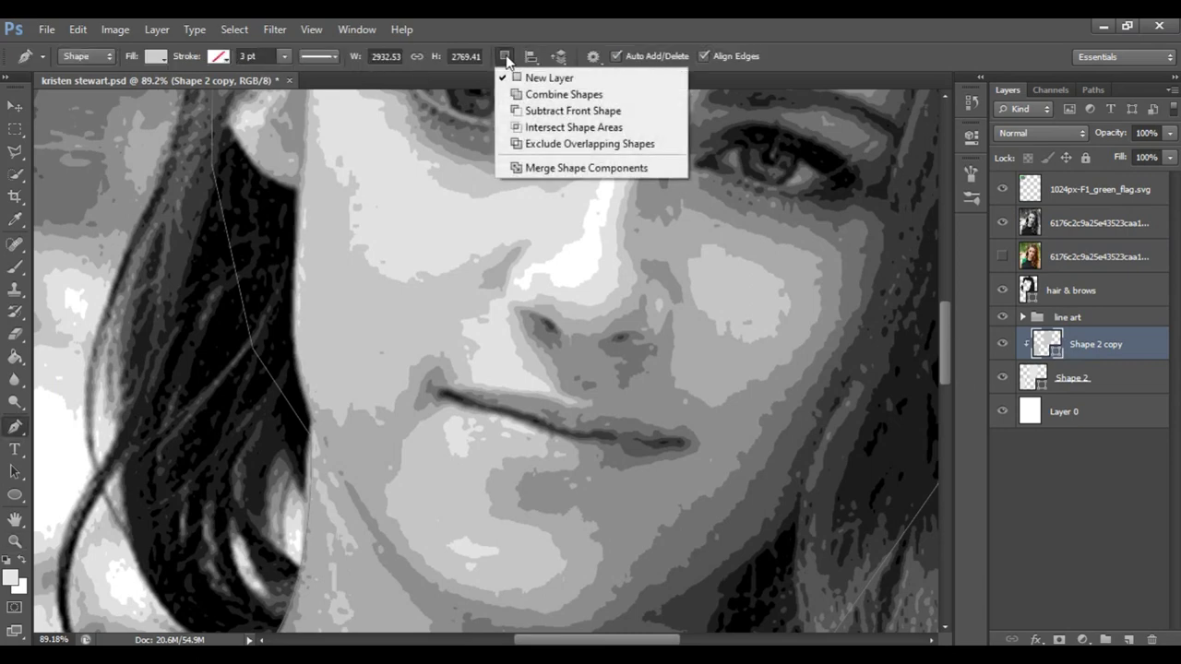
click(570, 109)
- Cut the nose-ridge highlight out of Shape 2 copy, tracing down the ridge and around the nostril
click(613, 174)
click(601, 226)
click(586, 278)
click(569, 287)
click(512, 282)
drag(544, 260, 572, 251)
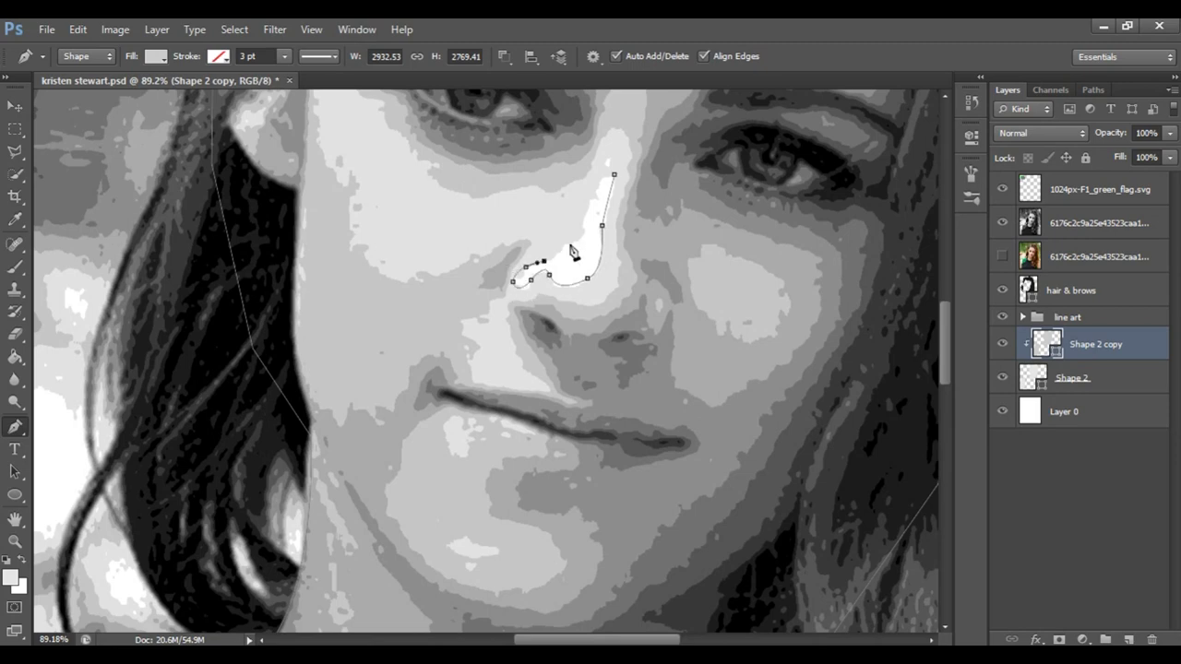
click(613, 174)
- Trace a jaw and chin highlight cutout, then finish the outline and fit the portrait in view
scroll(683, 274, down, 4)
scroll(428, 510, down, 5)
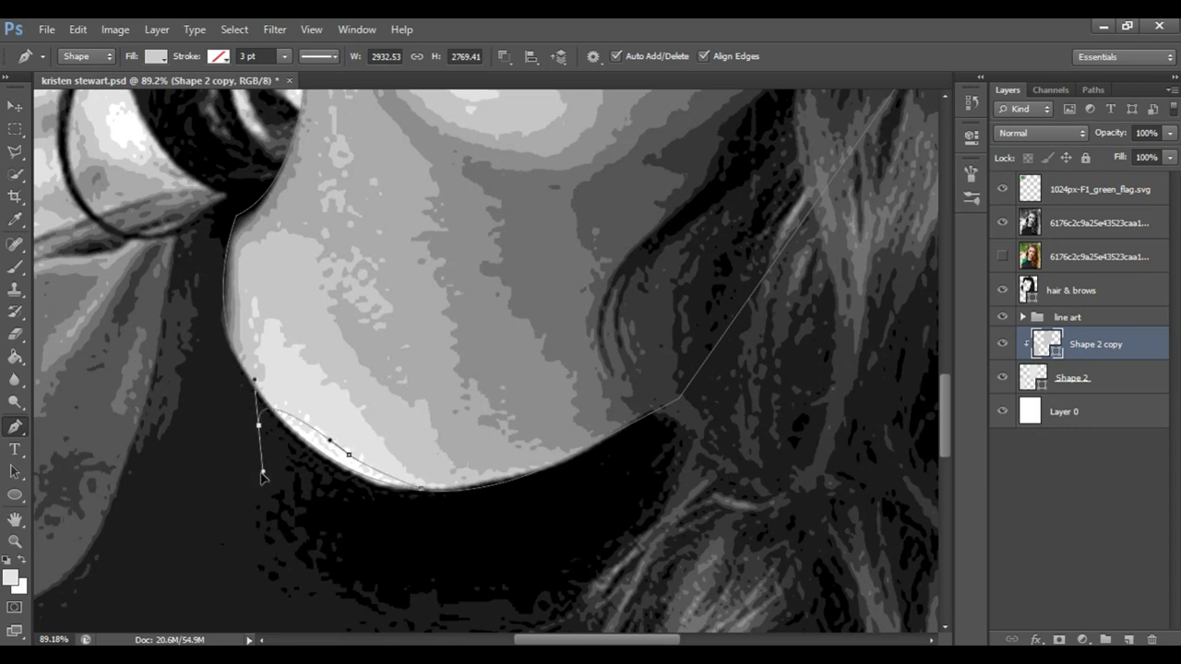
scroll(397, 249, left, 5)
click(180, 323)
click(155, 392)
drag(351, 424, 361, 435)
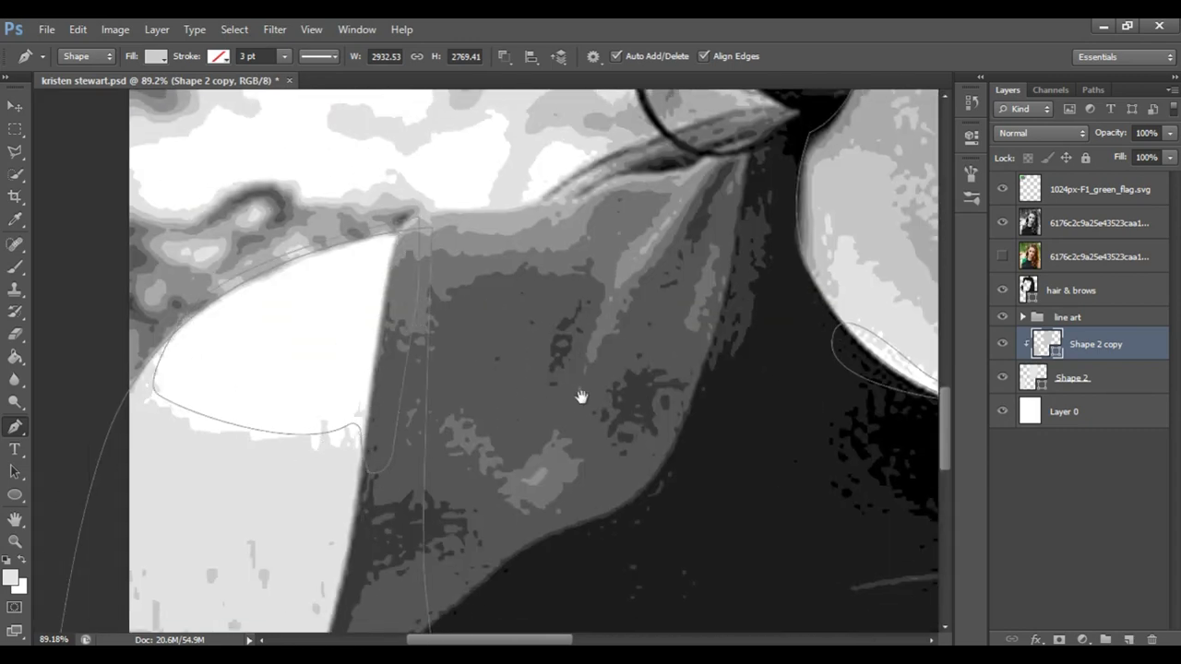
scroll(575, 400, right, 10)
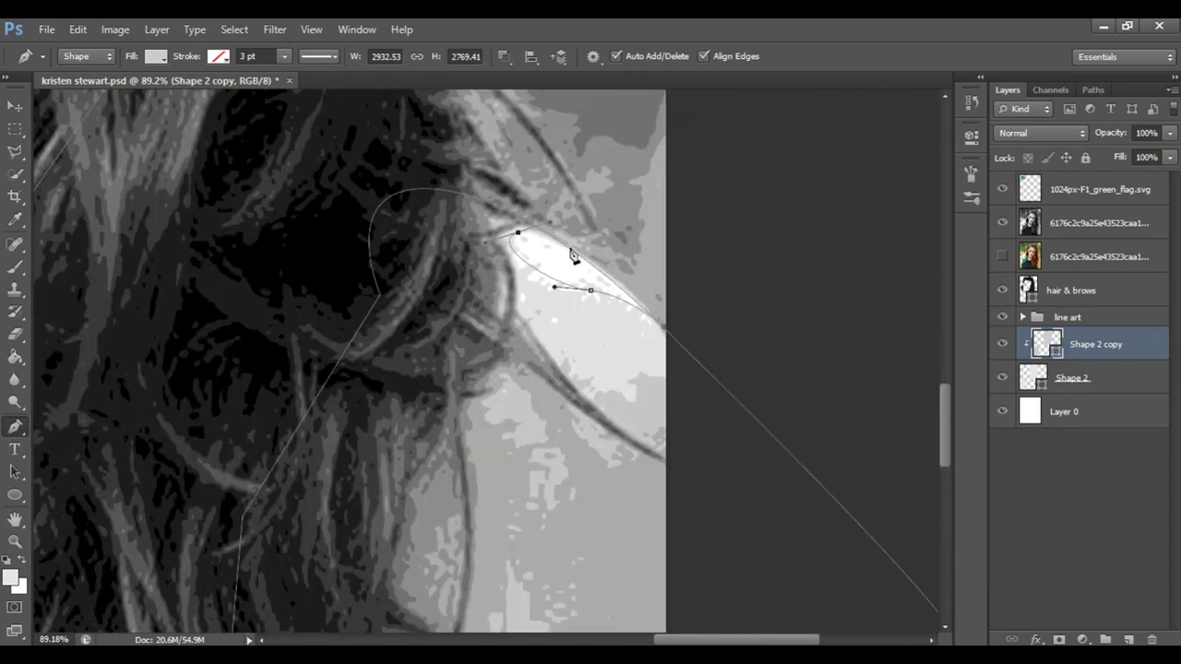
key(alt+bracketright)
key(alt+bracketright)
key(alt+bracketright)
key(z)
click(1107, 411)
key(ctrl+0)
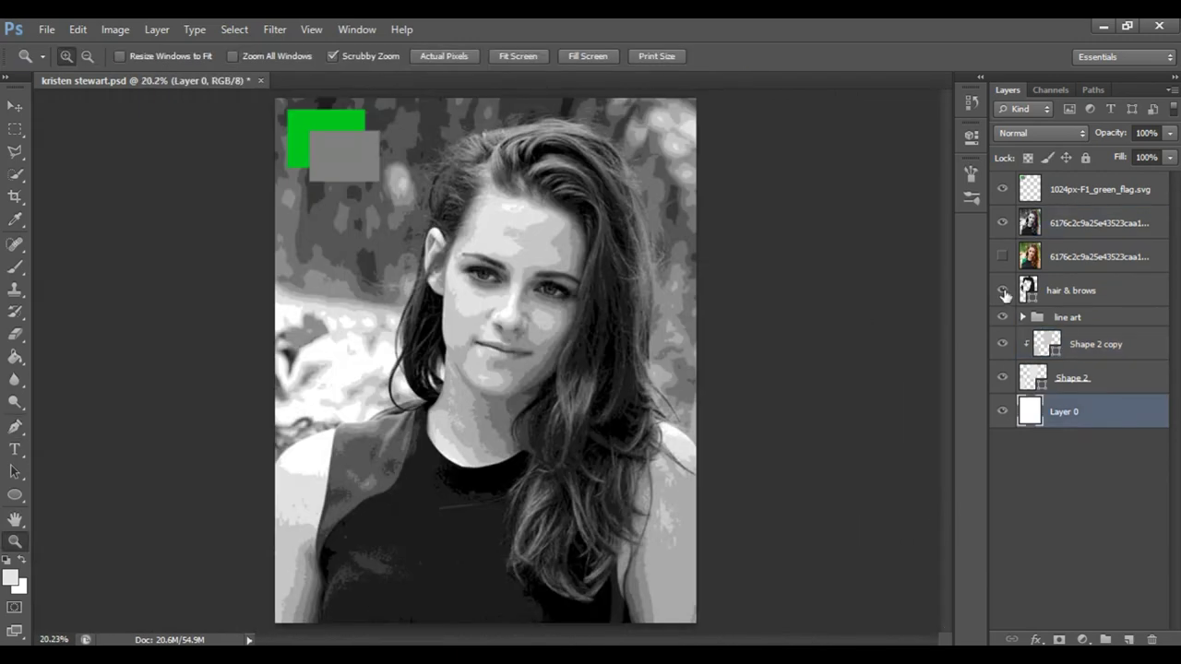
- Duplicate the base Shape 2 skin layer
click(1002, 223)
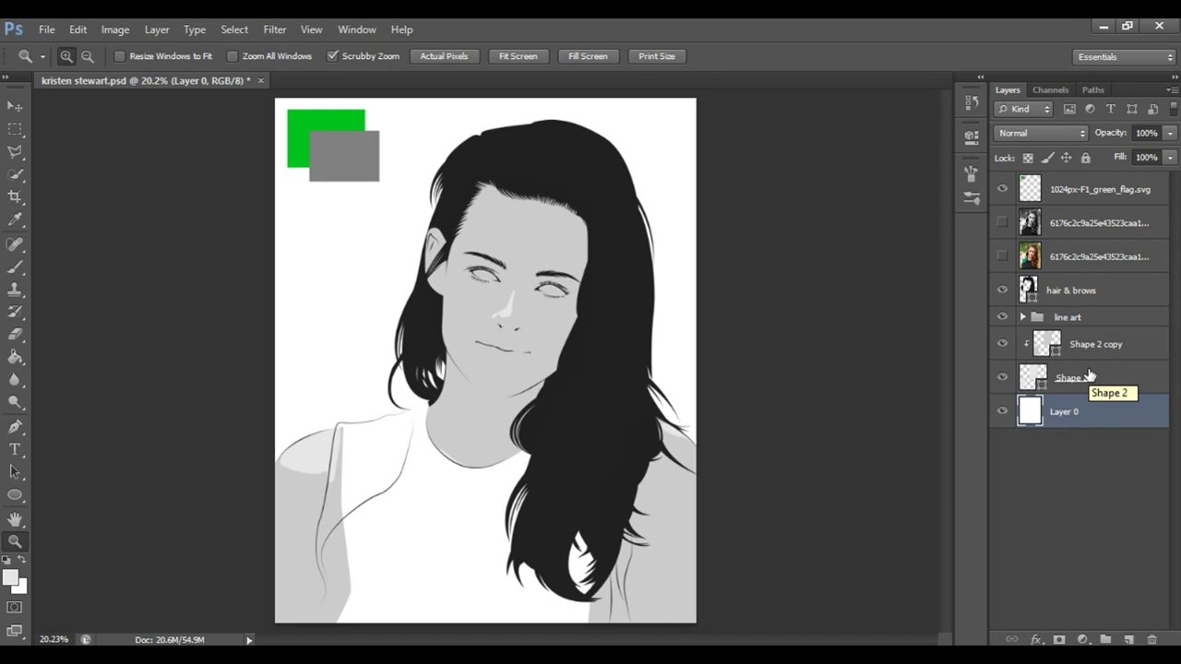
click(1075, 378)
drag(504, 326, 915, 279)
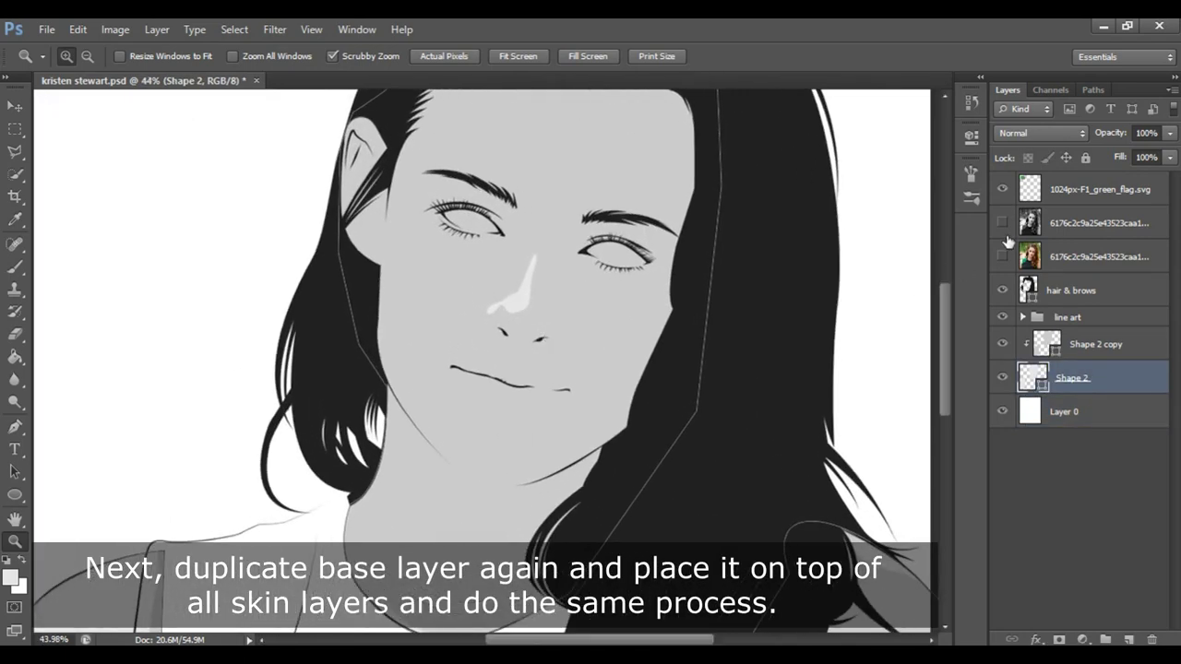
click(1001, 223)
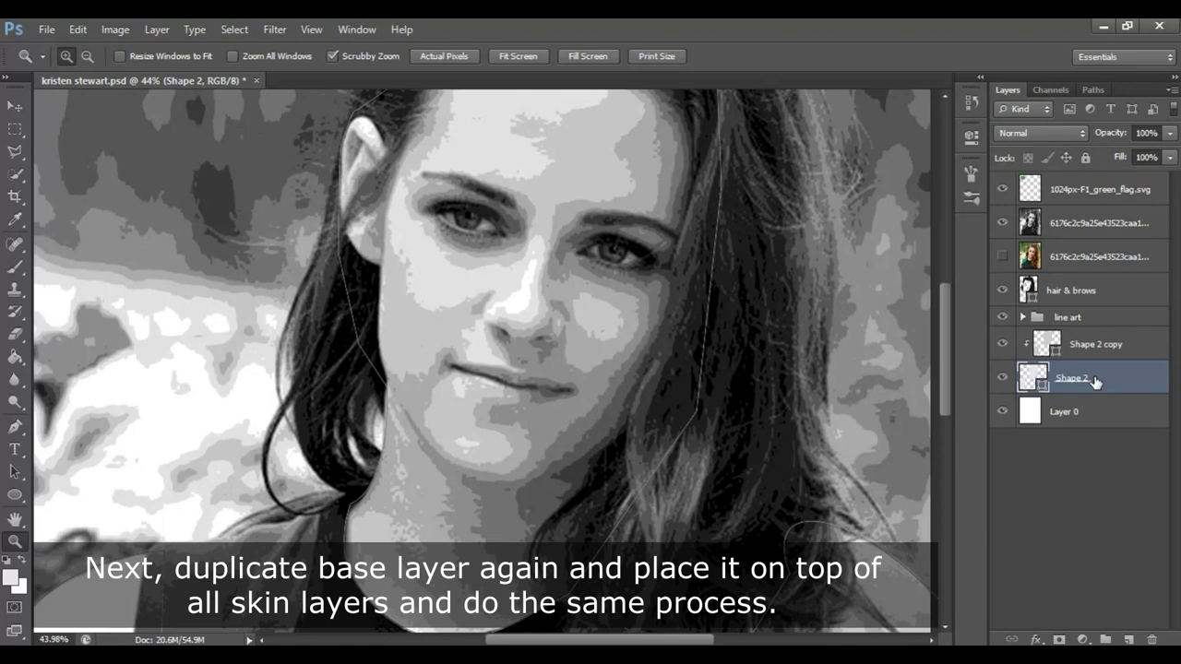
key(ctrl+j)
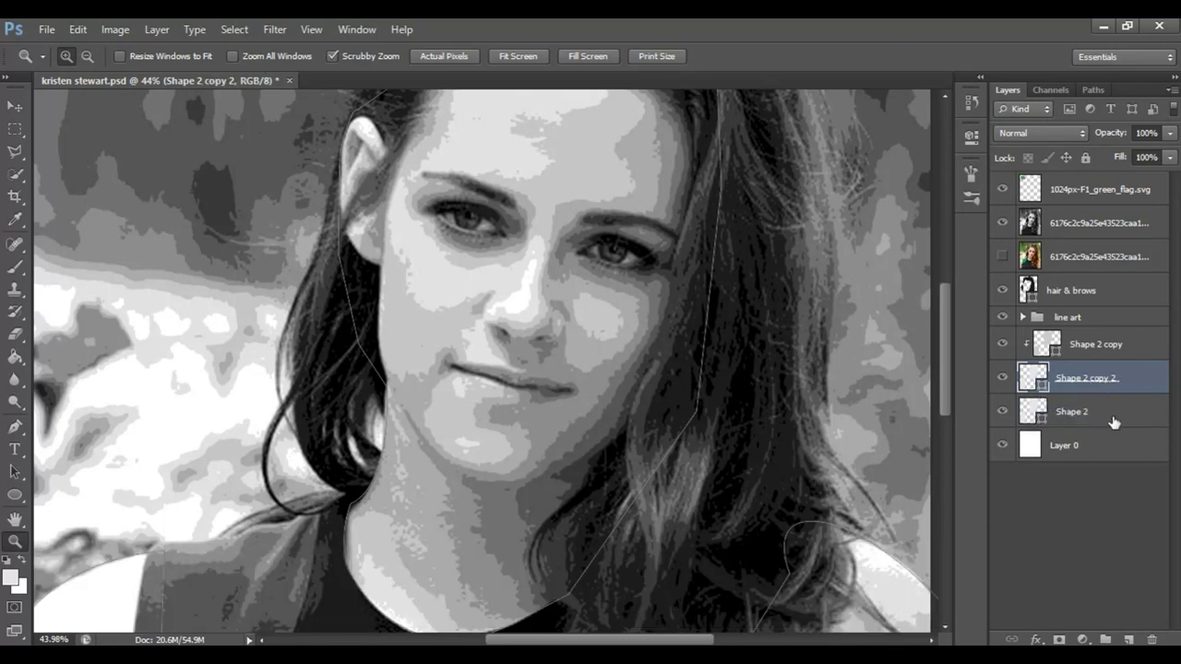
- Move Shape 2 above Shape 2 copy, keep it clipped, and set its fill brightness to 70
click(1121, 422)
drag(1112, 423, 1123, 345)
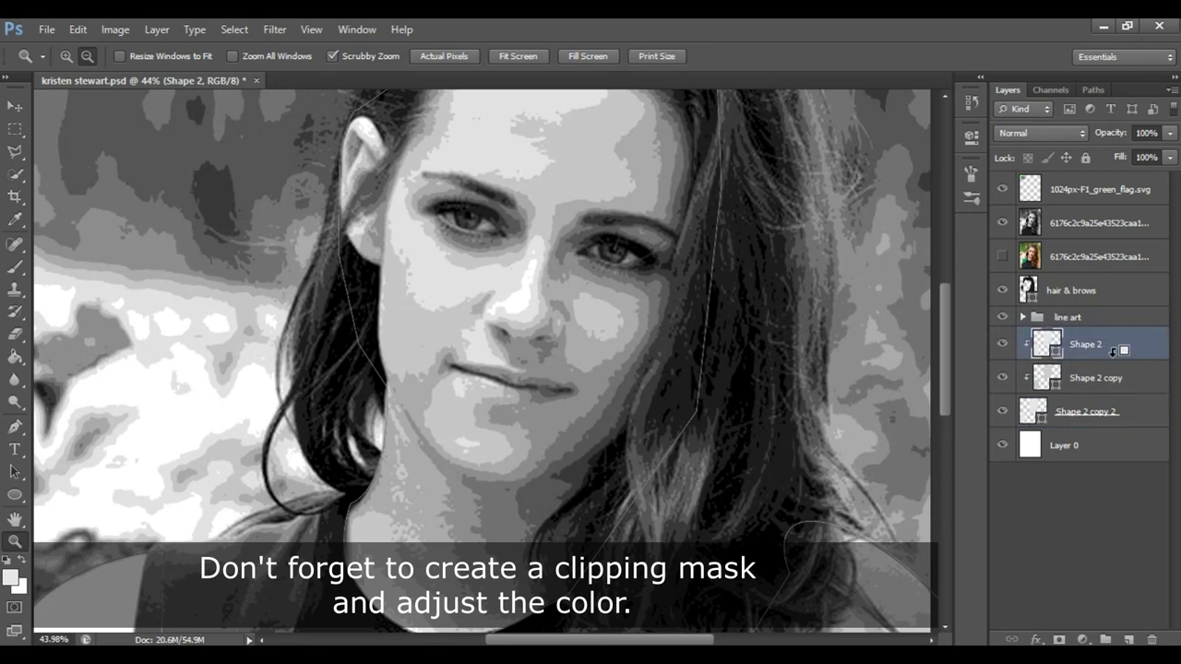
double_click(1039, 347)
click(922, 387)
text(70)
key(Return)
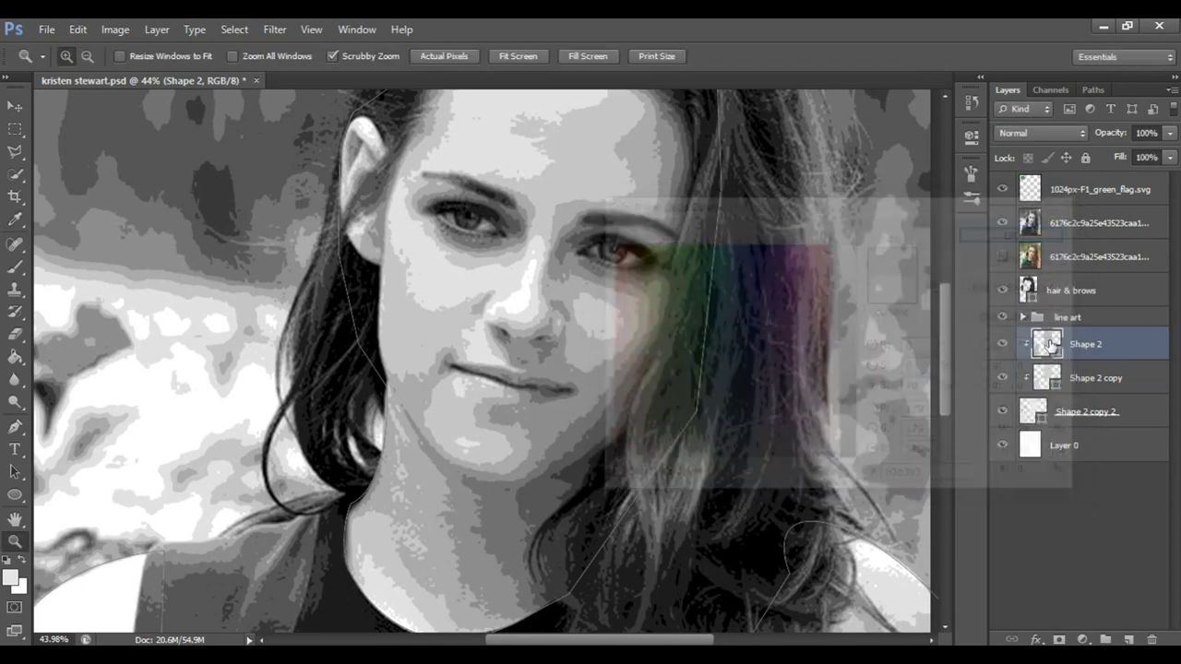
drag(491, 243, 562, 248)
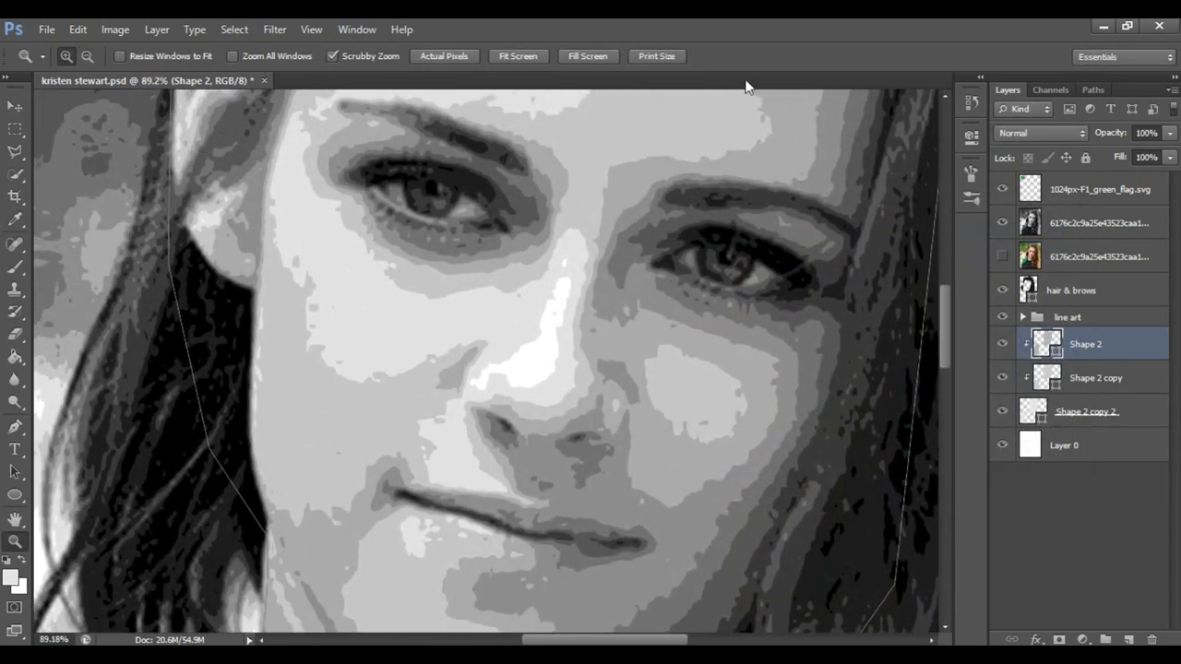
- Set the Pen to subtract mode and trace a cut-out down the nose bridge and around the nostril
key(p)
click(503, 57)
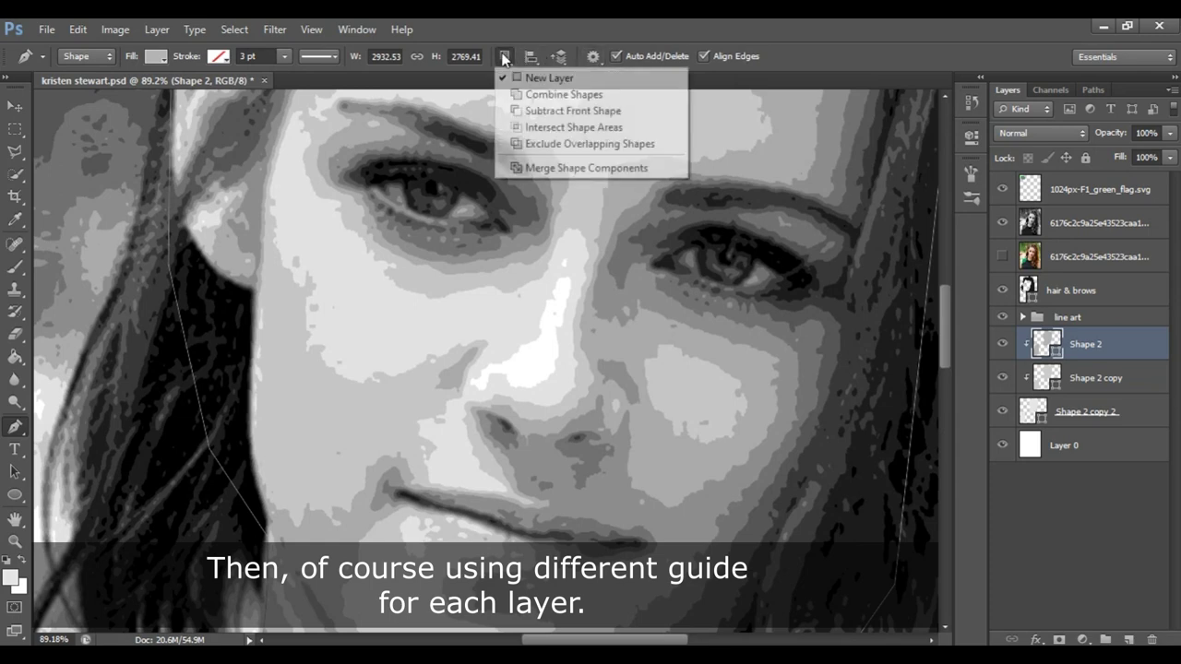
click(576, 112)
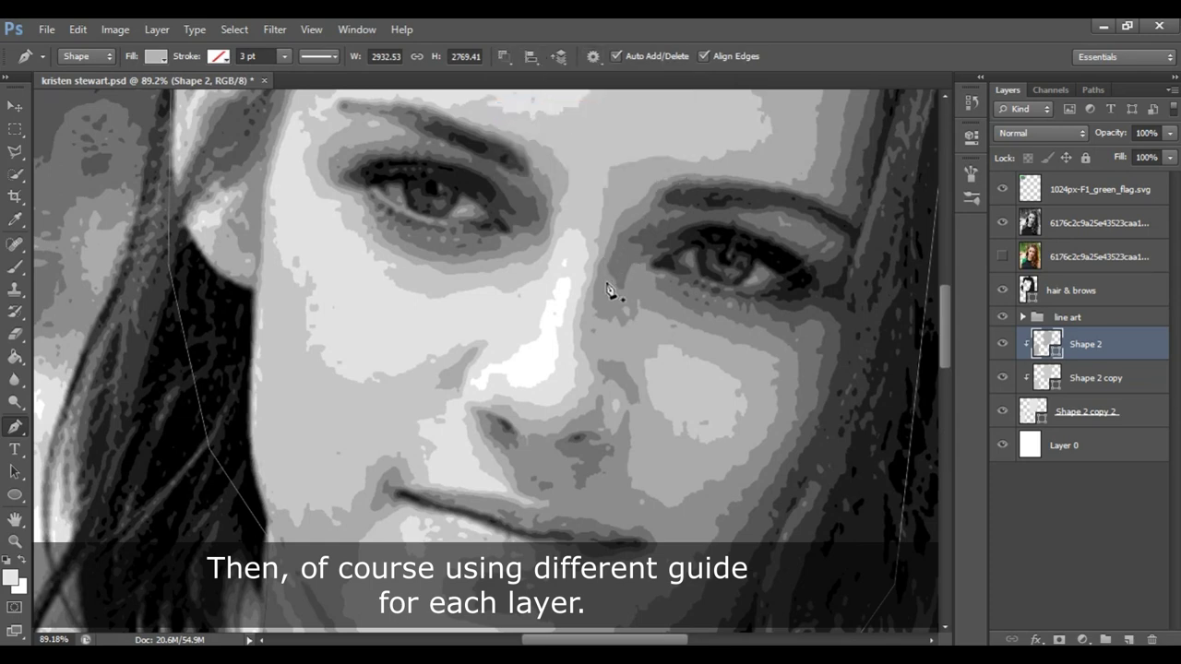
click(582, 238)
drag(580, 295, 574, 315)
scroll(577, 318, up, 2)
click(592, 340)
mouse_move(580, 406)
mouse_down()
mouse_move(557, 418)
mouse_move(506, 408)
mouse_up()
click(453, 409)
drag(441, 430, 443, 434)
mouse_move(463, 506)
mouse_down()
mouse_move(492, 541)
mouse_move(454, 540)
mouse_up()
drag(405, 432, 423, 423)
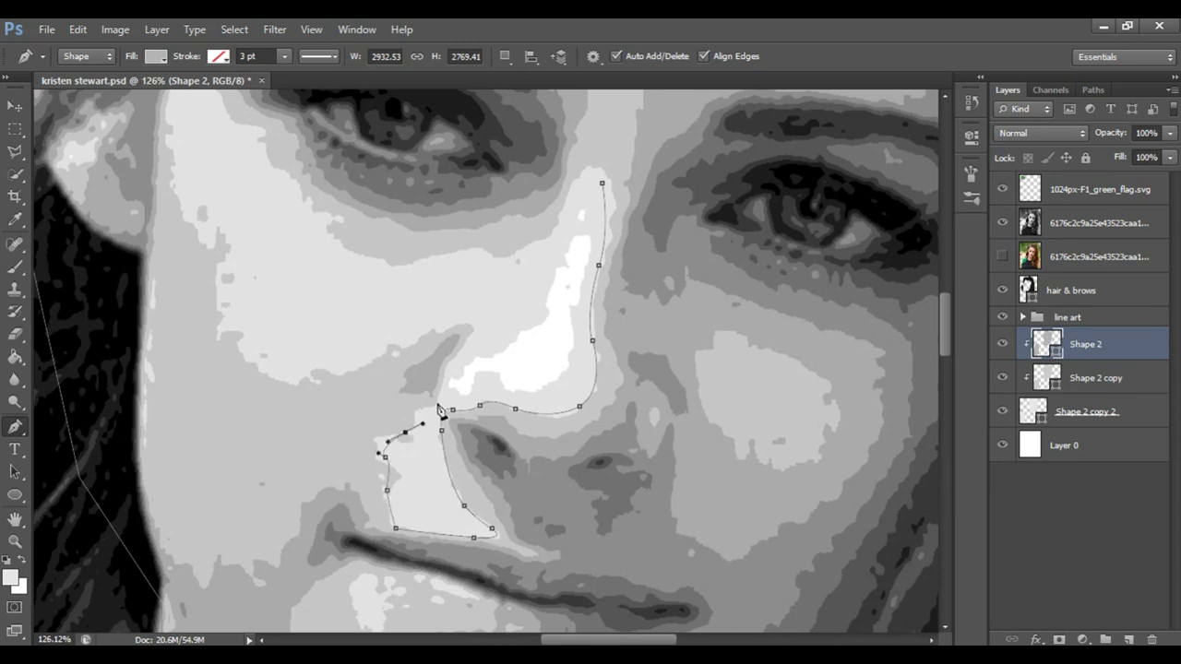
- Continue the cut-out across the cheek and under the eye, closing it at the nose
click(475, 330)
drag(408, 344, 327, 383)
drag(225, 307, 219, 235)
scroll(256, 342, up, 3)
click(183, 270)
click(183, 146)
click(216, 135)
click(241, 226)
click(271, 259)
drag(432, 370, 450, 370)
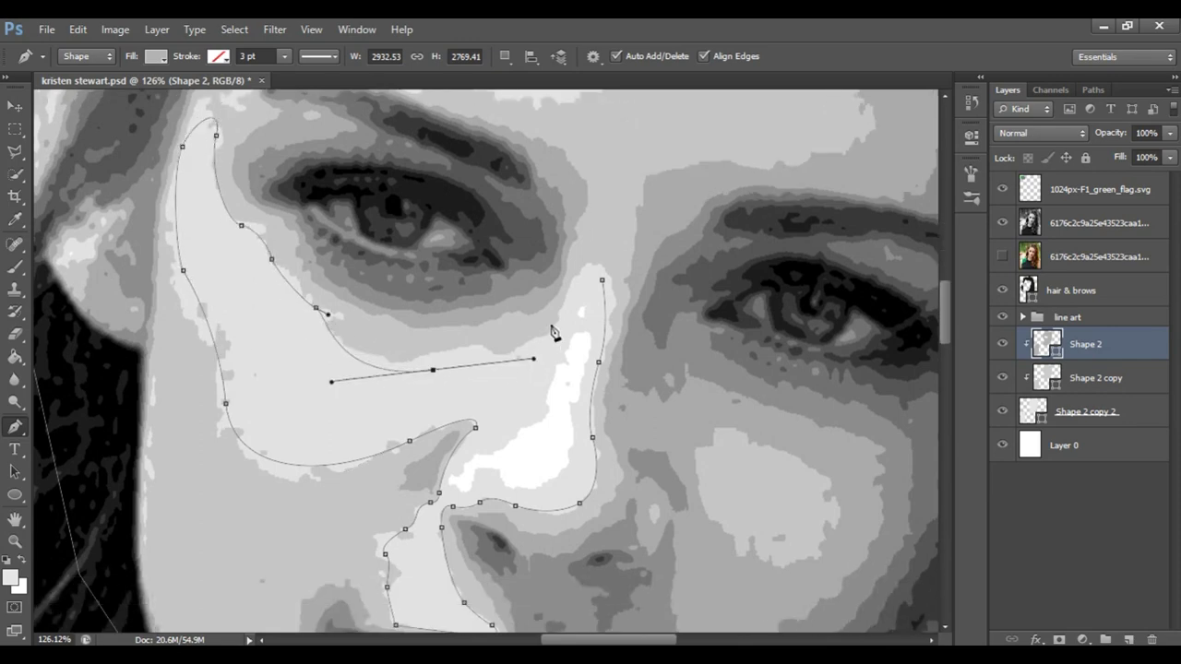
drag(602, 280, 606, 326)
scroll(630, 280, up, 5)
scroll(627, 282, up, 2)
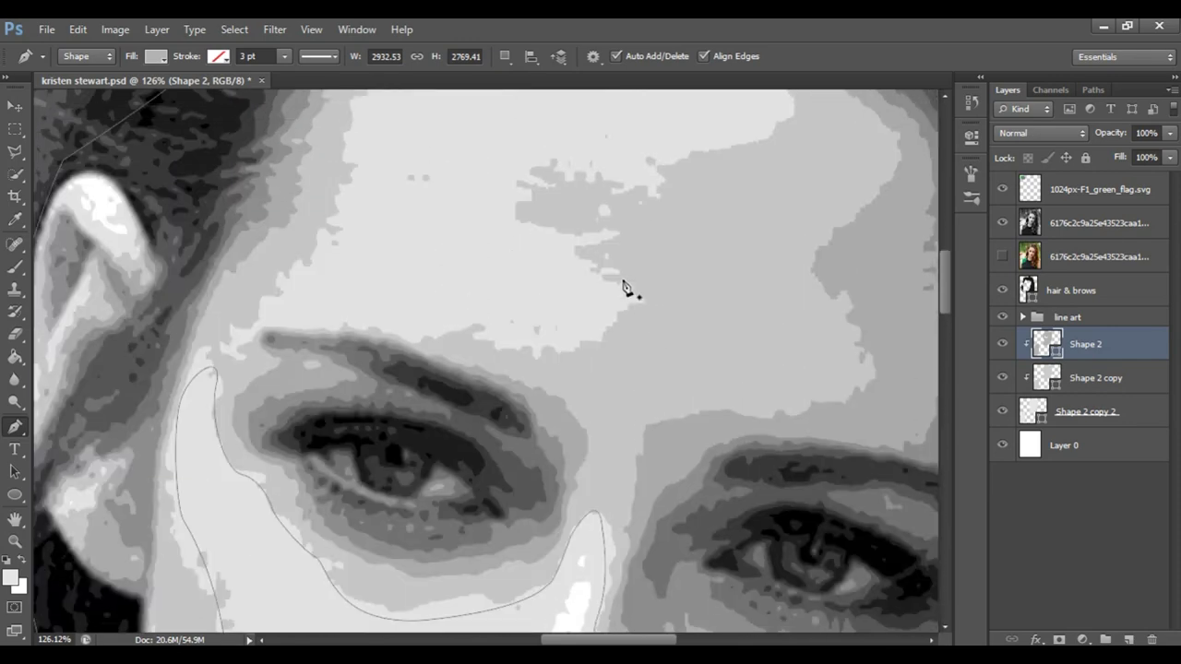
scroll(627, 282, up, 3)
- Target Shape 2 copy in subtract mode and begin outlining the brow highlight patch
key(alt+bracketleft)
click(530, 56)
click(565, 107)
click(546, 153)
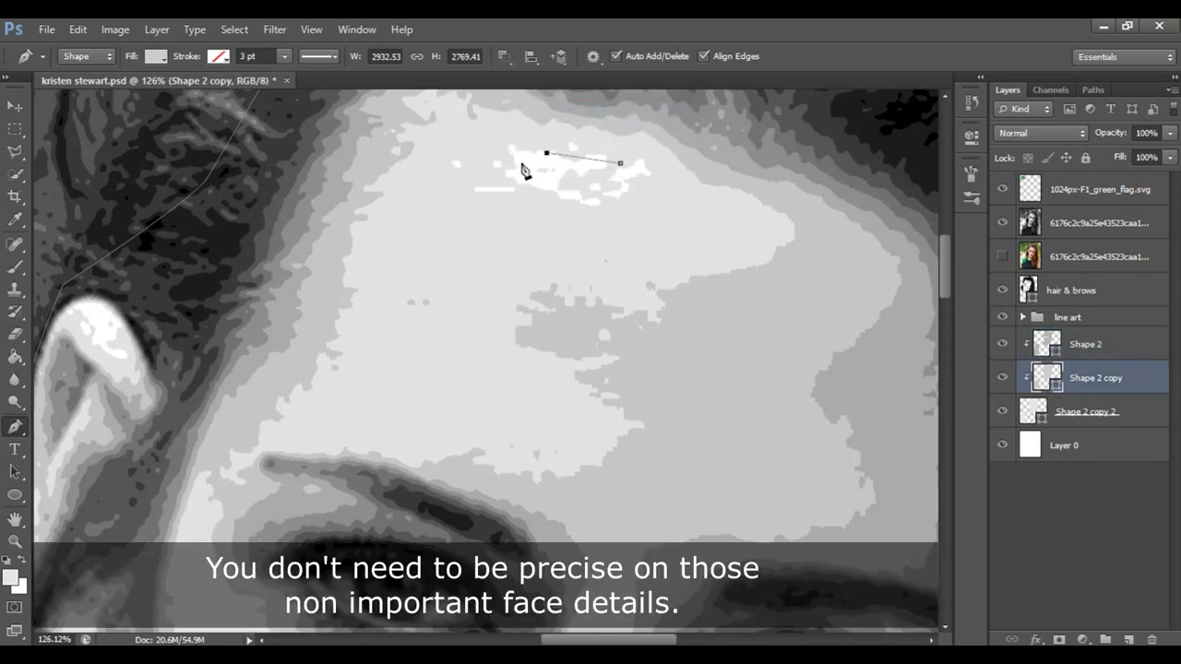
click(562, 199)
drag(624, 190, 637, 195)
- Switch back to Shape 2 and trace a cut-out along the brow toward the forehead
click(1106, 354)
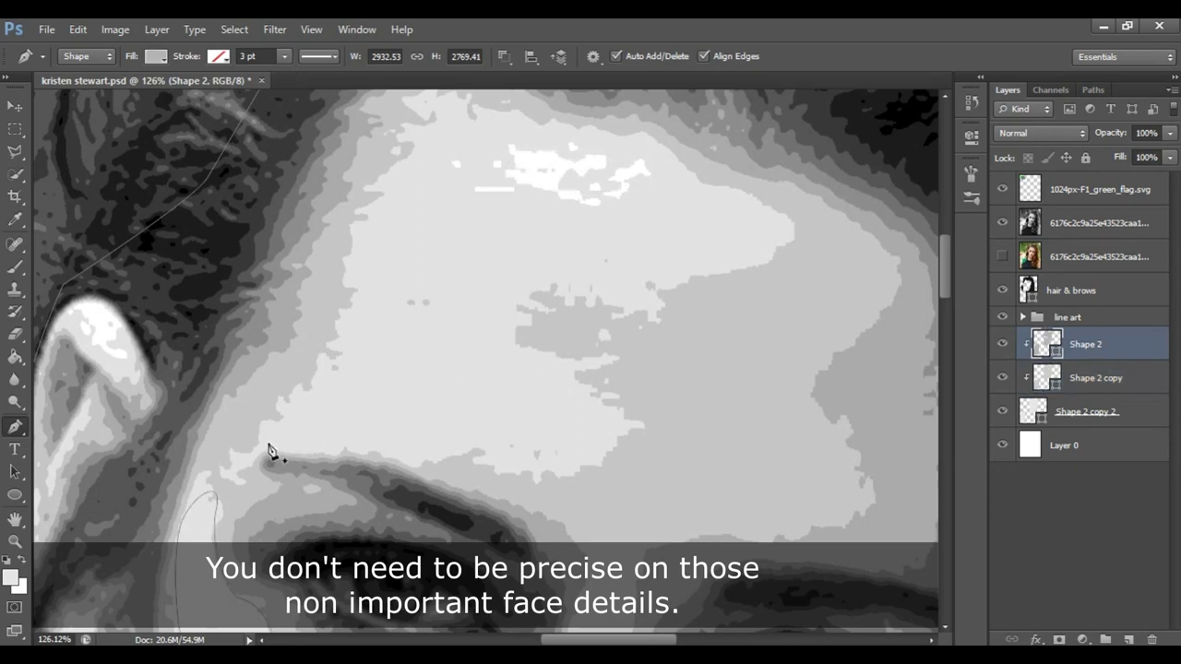
click(244, 466)
click(393, 456)
click(523, 472)
click(620, 412)
click(558, 360)
drag(522, 307, 558, 293)
- Extend the outline around the forehead and down the temple, closing it at the brow
click(618, 300)
click(711, 272)
click(728, 190)
click(497, 110)
click(402, 147)
drag(330, 356, 299, 392)
click(244, 467)
scroll(595, 474, down, 5)
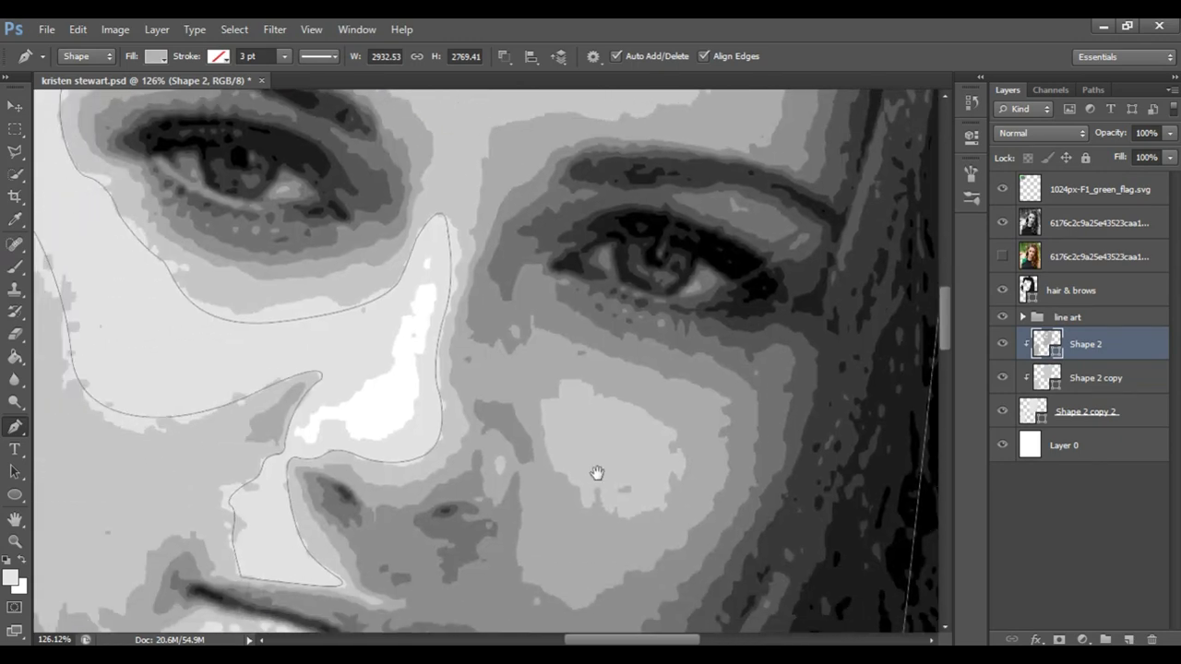
scroll(631, 380, down, 3)
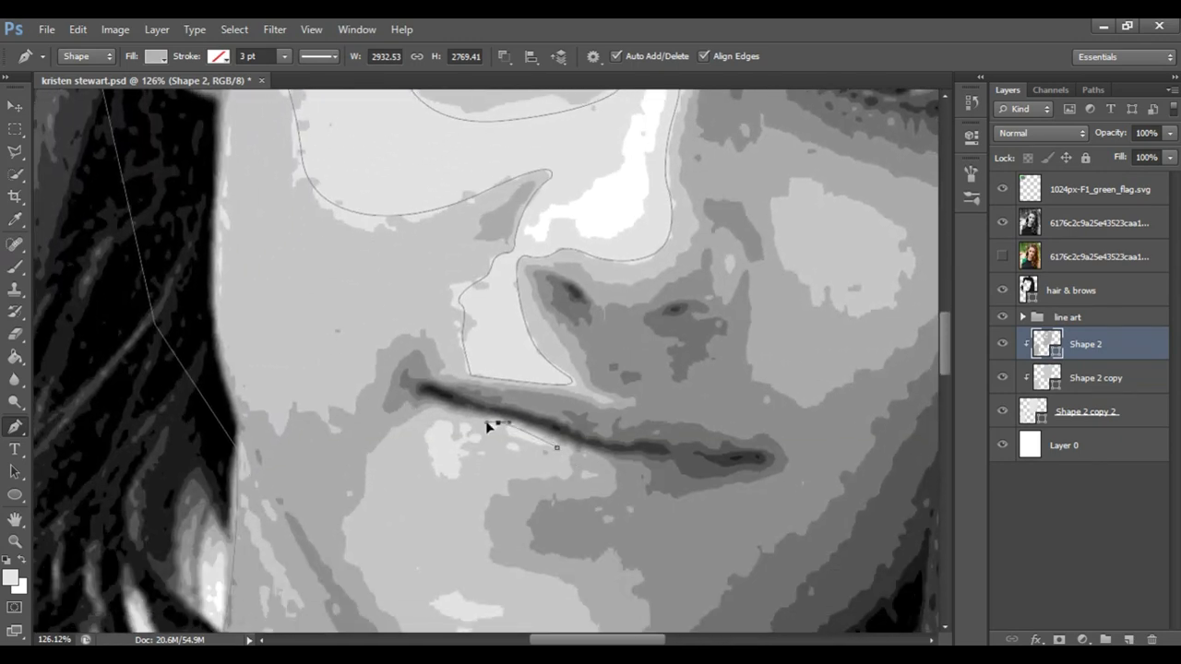
- Close the lens-shaped lip highlight and outline the lower lip highlight cut-out
drag(540, 446, 543, 450)
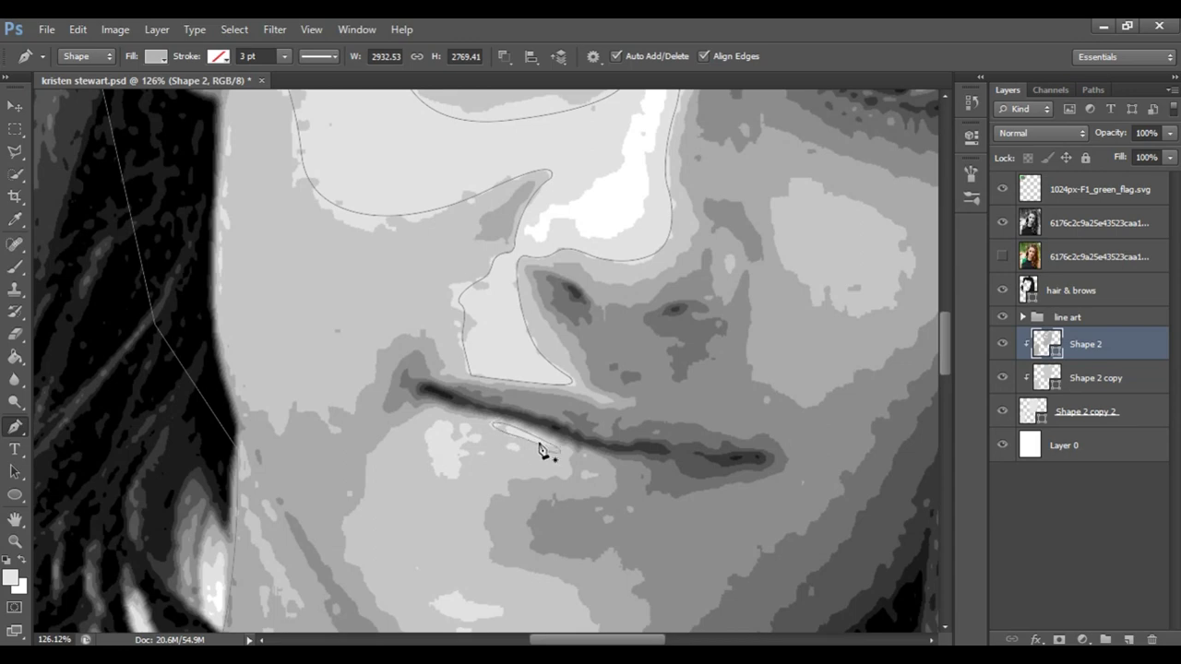
click(454, 489)
click(479, 435)
scroll(476, 452, down, 5)
click(436, 413)
click(458, 398)
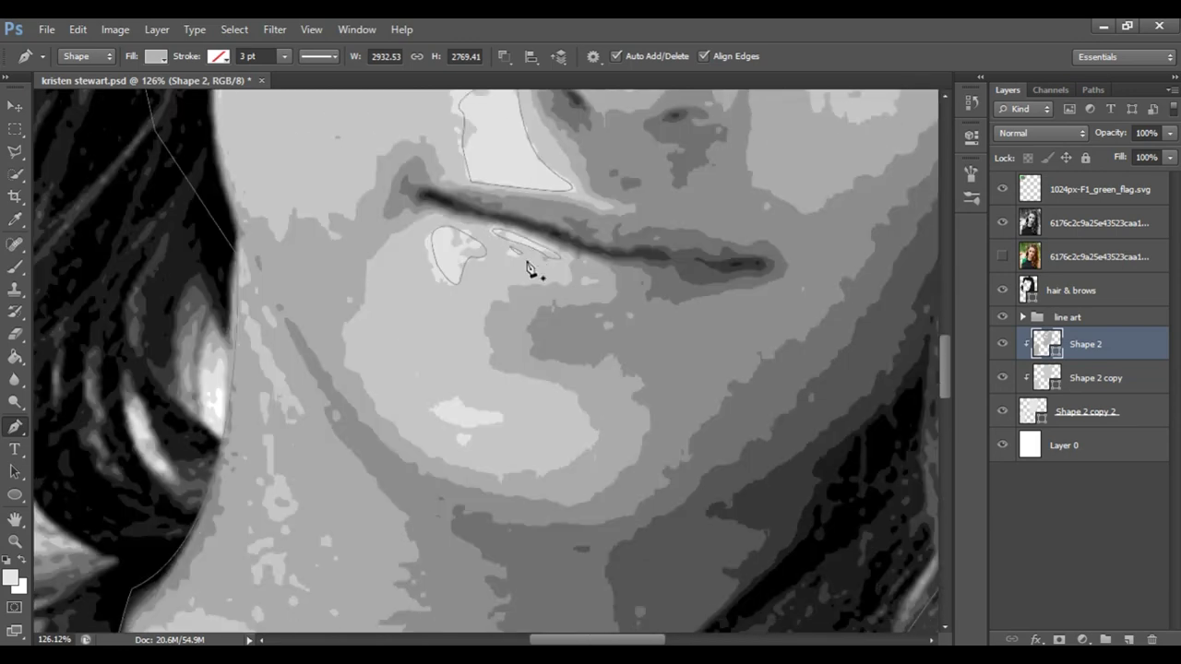
drag(484, 411, 526, 440)
click(435, 412)
scroll(627, 377, down, 5)
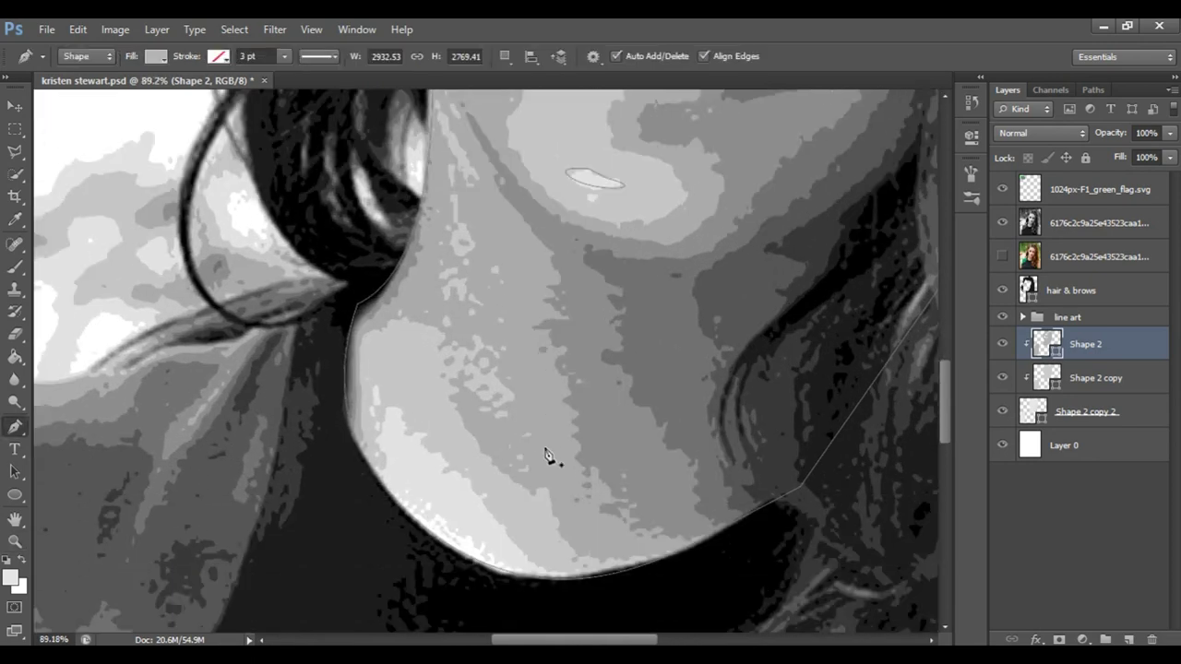
- Outline the jaw highlight cut-out and close it at its start
drag(511, 530, 482, 492)
click(398, 405)
click(383, 437)
drag(439, 551, 493, 587)
click(580, 568)
scroll(465, 442, down, 5)
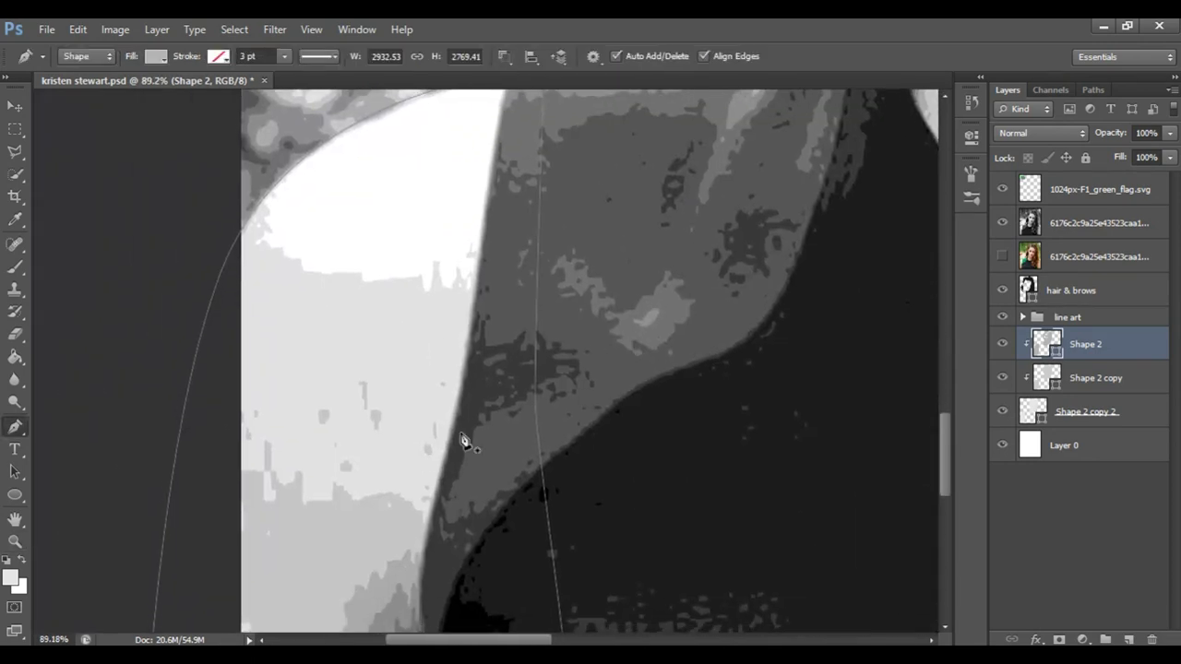
- Trace the outline along the neck edge and up the jawline
click(415, 503)
drag(245, 430, 231, 391)
drag(214, 331, 211, 198)
scroll(211, 198, up, 3)
click(300, 258)
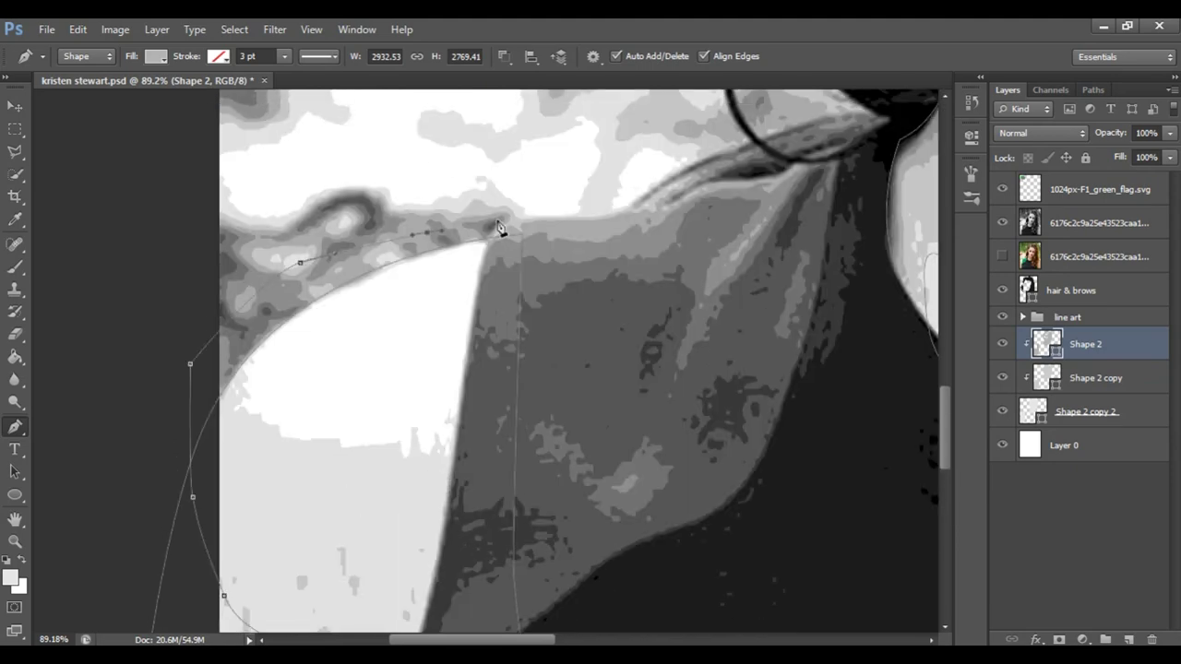
scroll(469, 513, down, 3)
scroll(500, 353, down, 3)
scroll(682, 261, down, 2)
- Switch to Combine Shapes and outline the right shoulder highlight as a closed shape
click(507, 57)
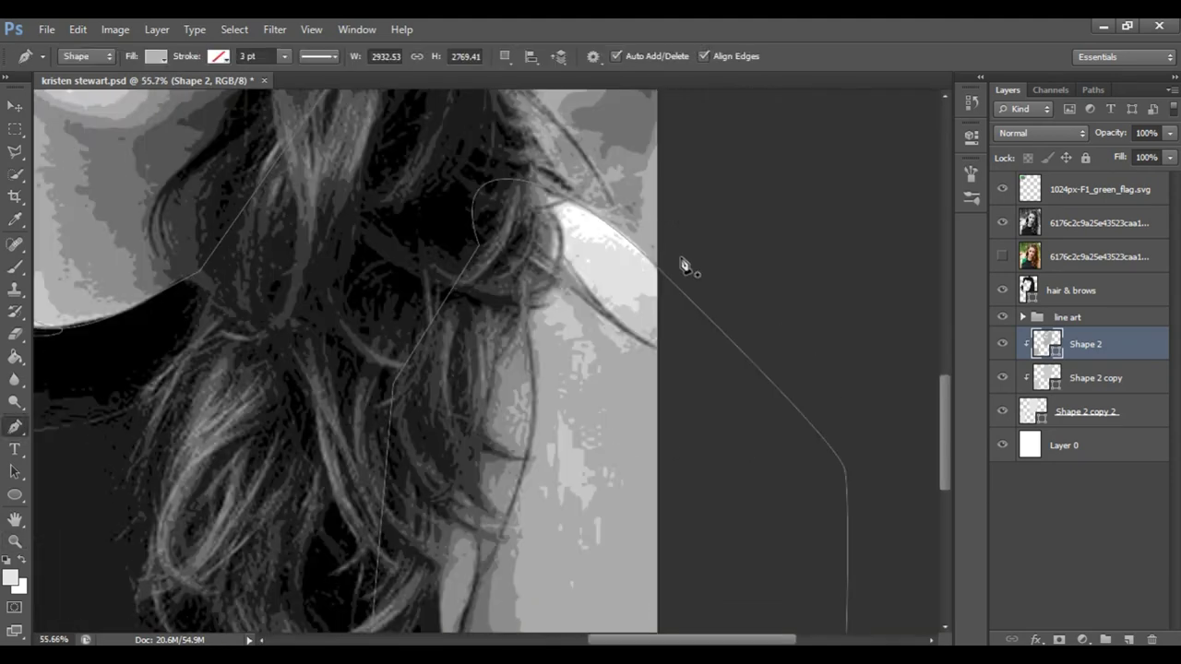
click(564, 95)
click(664, 298)
click(590, 281)
click(544, 216)
click(677, 258)
click(664, 297)
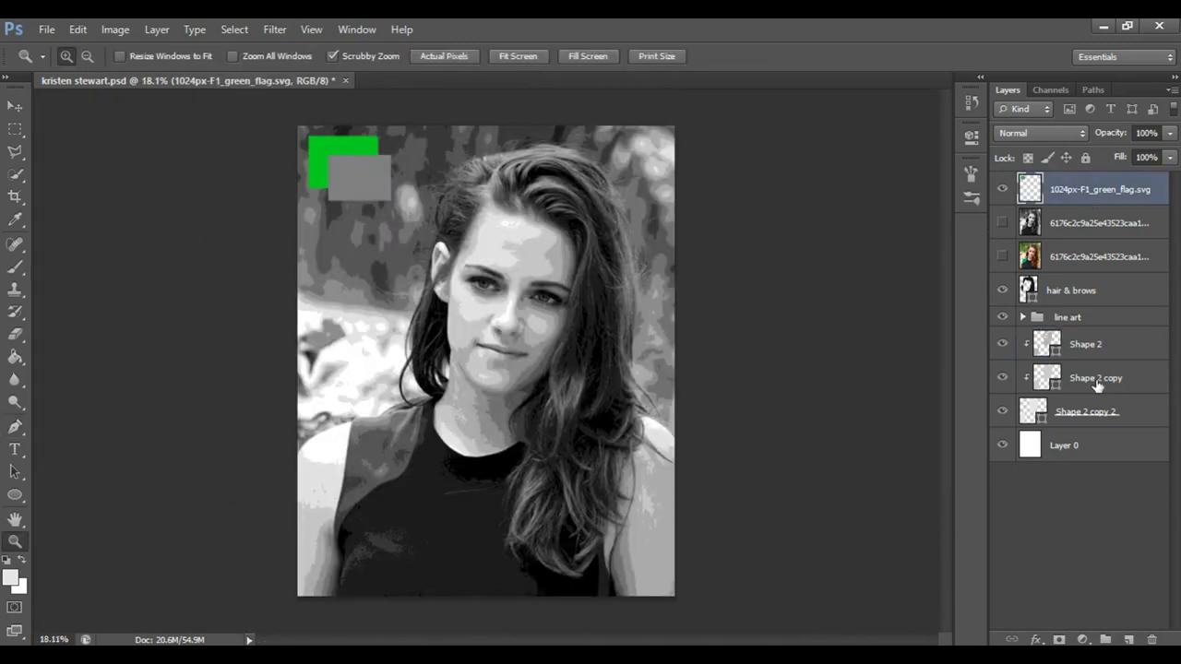
- Duplicate Shape 2 copy 2 with Ctrl+J, move it to the top, and clip it
drag(498, 226, 623, 305)
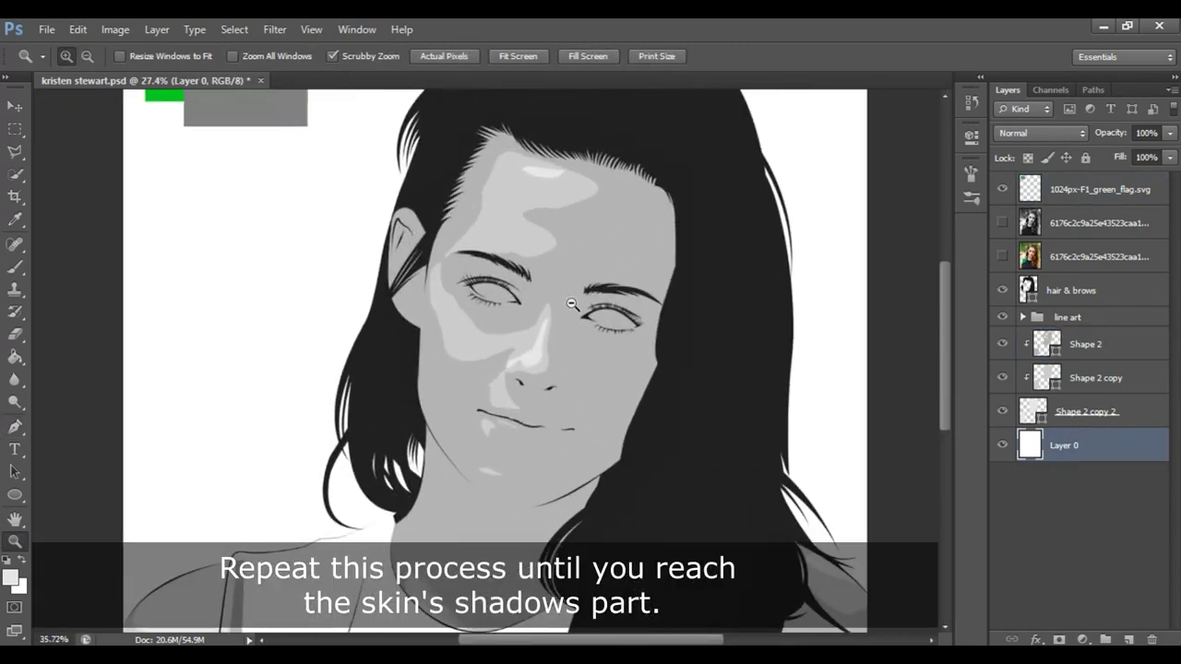
click(1092, 406)
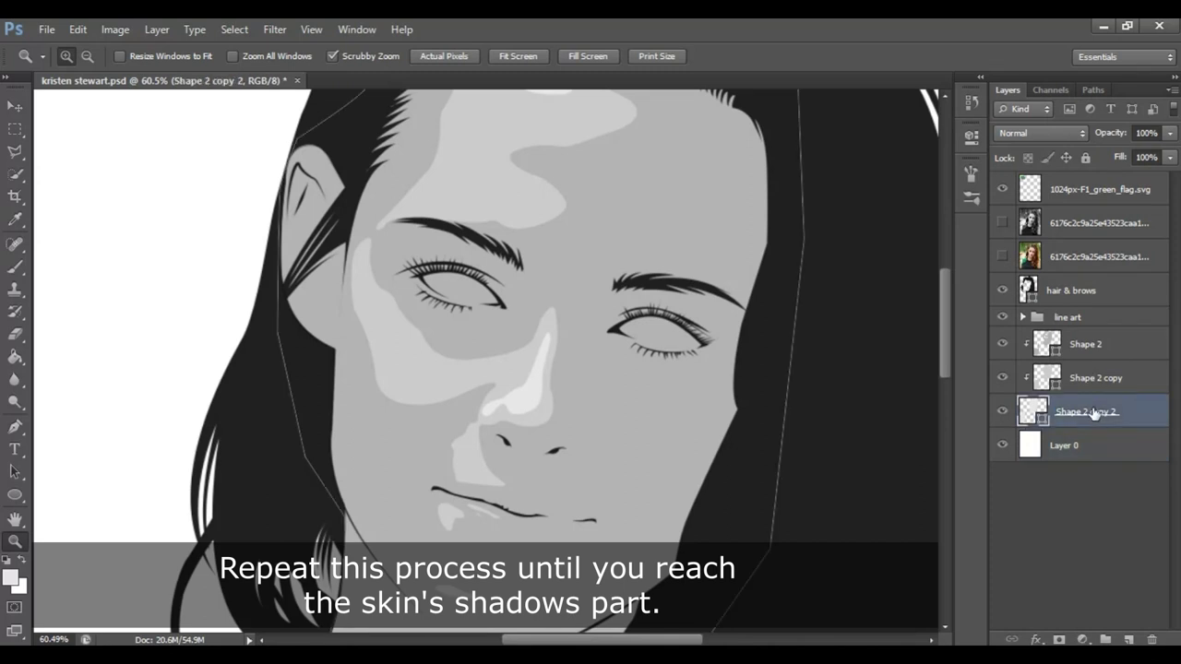
key(ctrl+j)
drag(1118, 451, 1121, 333)
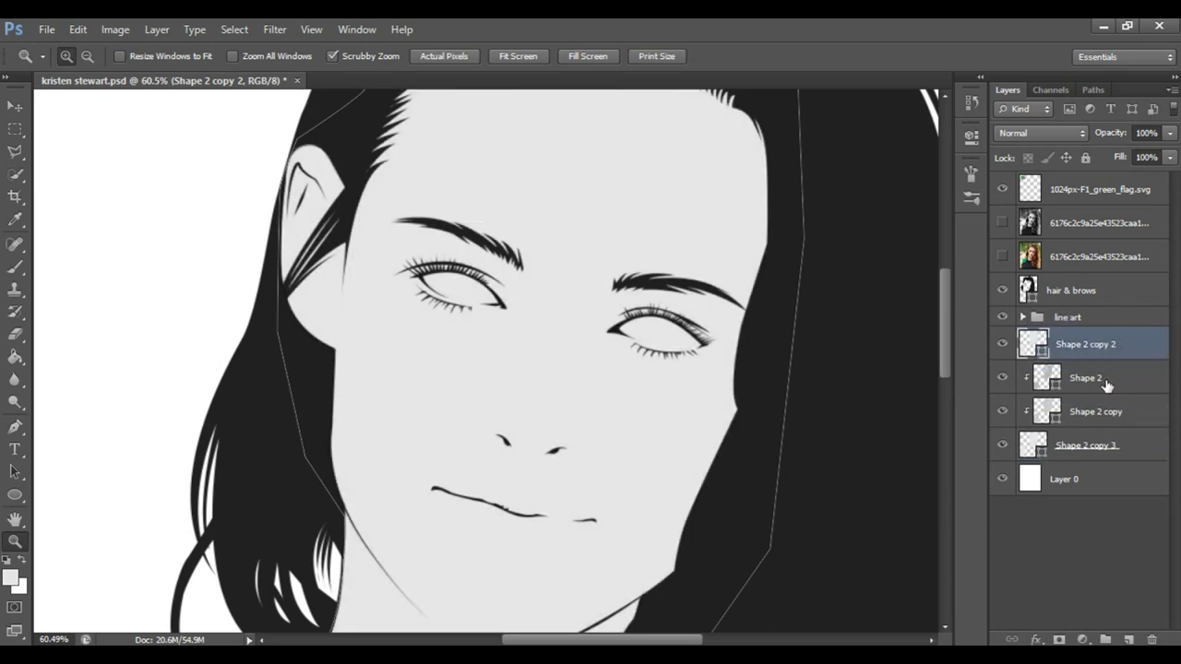
alt+click(1144, 360)
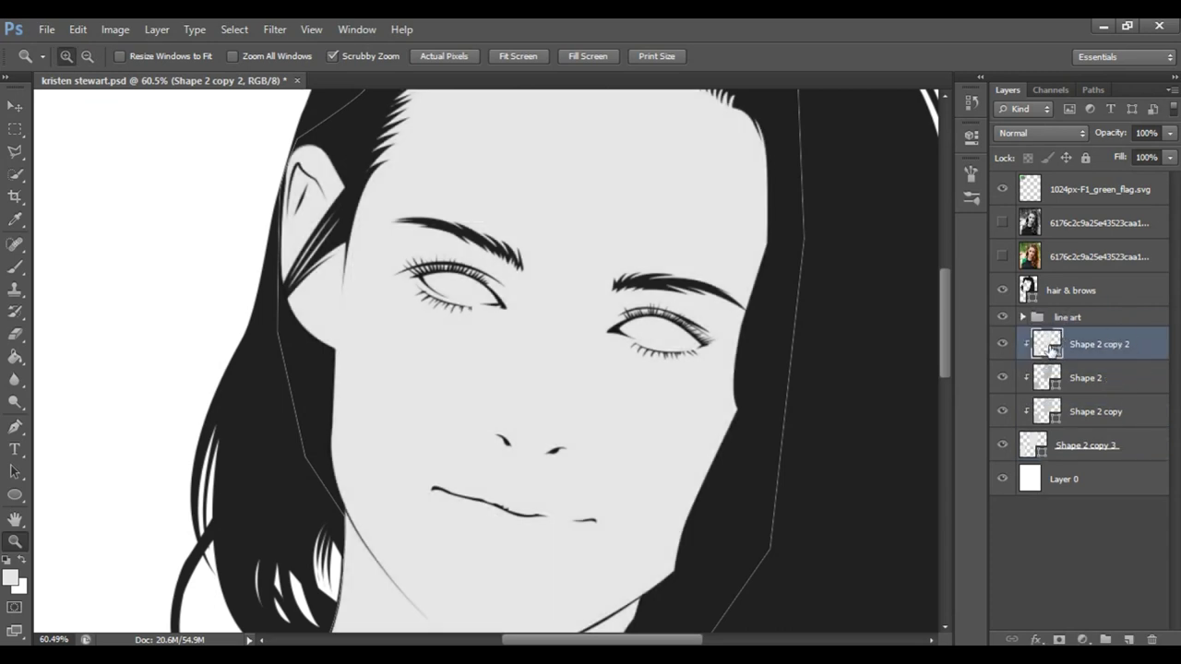
- Recolour the top copy to a darker medium grey and show the posterized reference photo
double_click(1048, 343)
mouse_move(935, 387)
mouse_down()
mouse_move(830, 394)
mouse_move(881, 394)
mouse_up()
click(1042, 231)
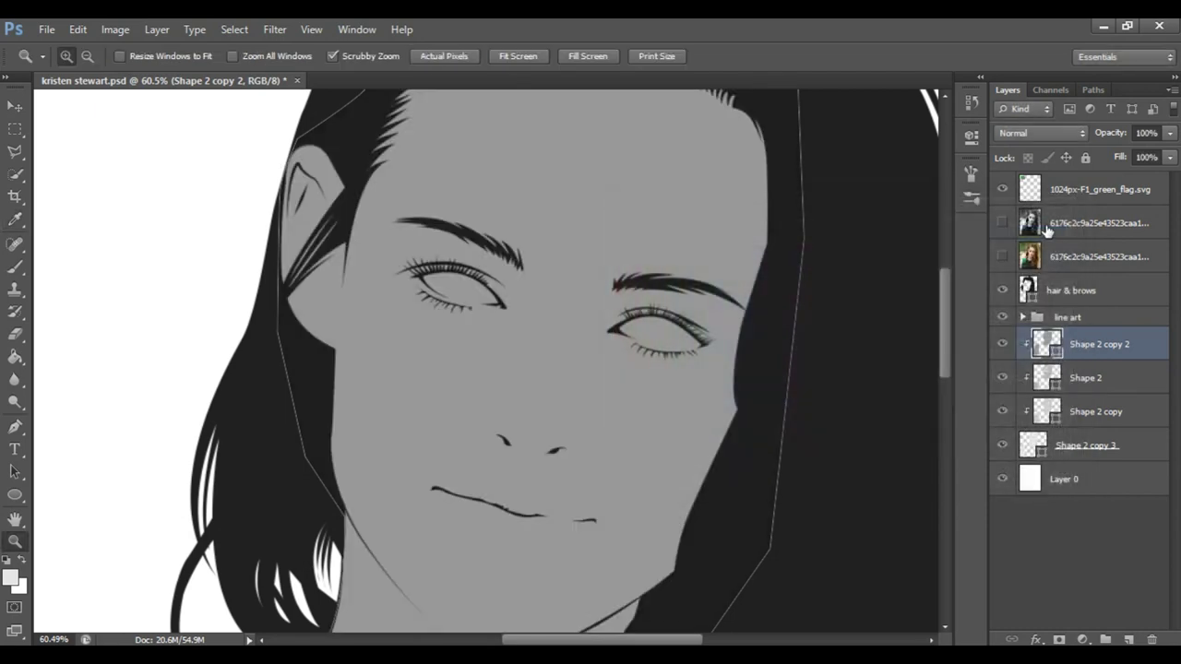
click(1002, 223)
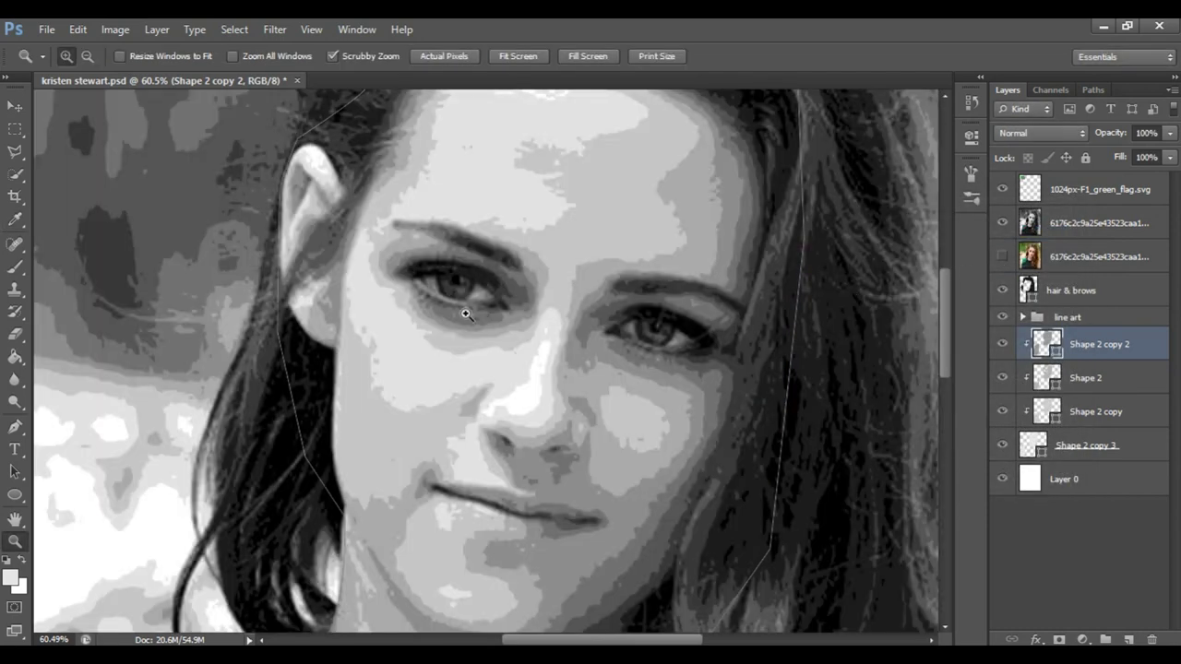
scroll(466, 314, up, 2)
scroll(637, 303, down, 2)
scroll(448, 350, down, 1)
scroll(433, 363, up, 1)
scroll(433, 362, up, 1)
- Check Shape 2's outlines, then select the darker Shape 2 copy 2 layer
click(1103, 380)
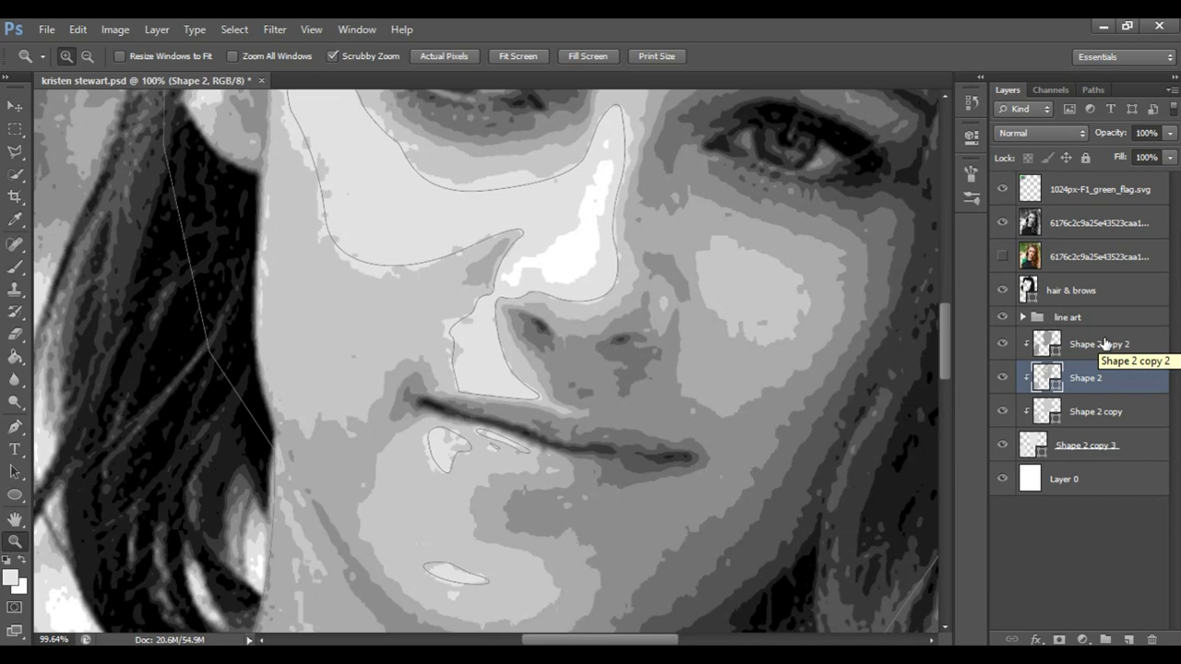
click(1105, 343)
scroll(680, 259, down, 2)
scroll(677, 264, up, 1)
scroll(662, 305, up, 1)
scroll(677, 295, up, 2)
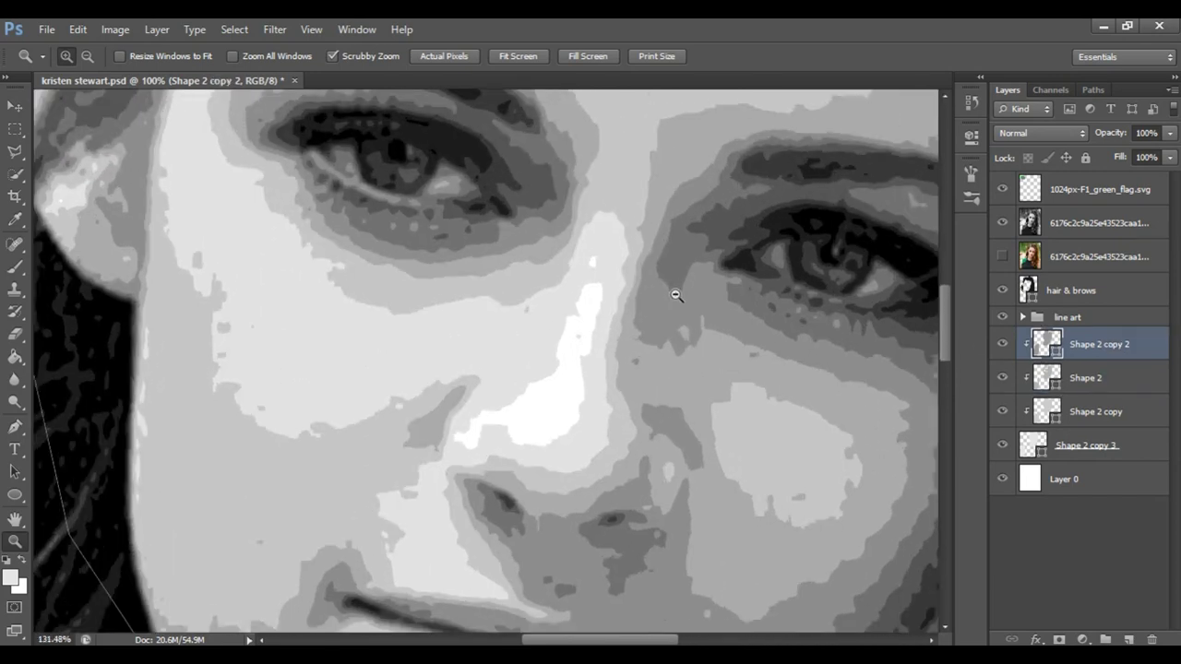
scroll(686, 266, up, 1)
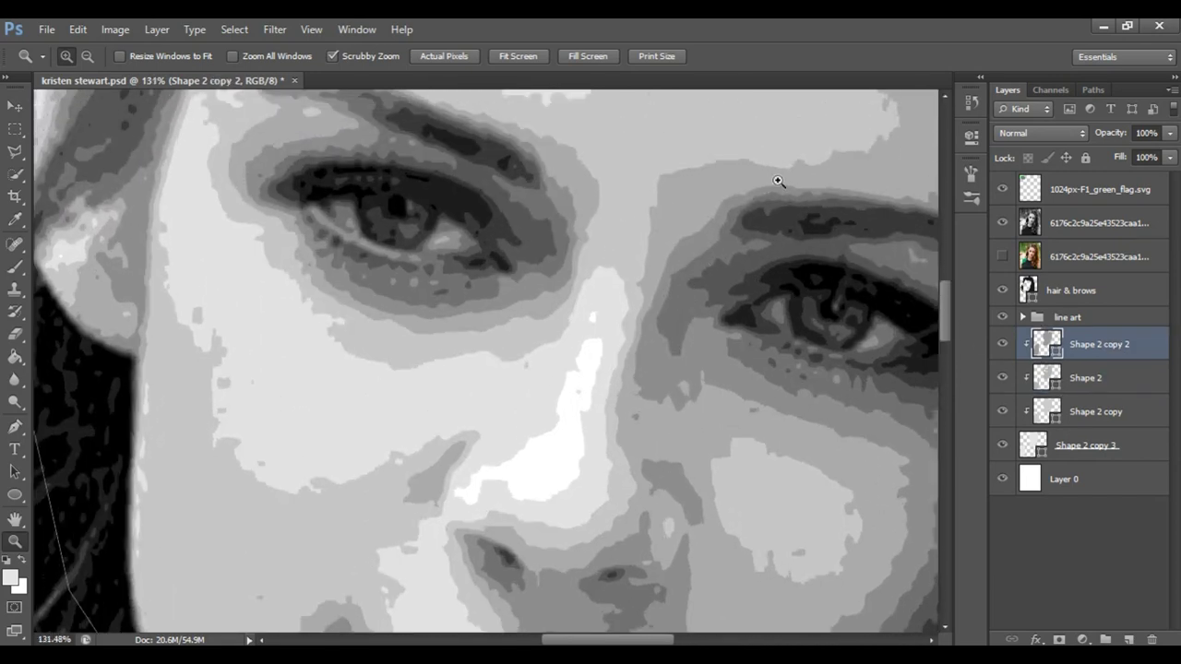
- With the Pen set to Subtract Front Shape, trace the cut-out around the nostril and upper lip
key(p)
click(506, 57)
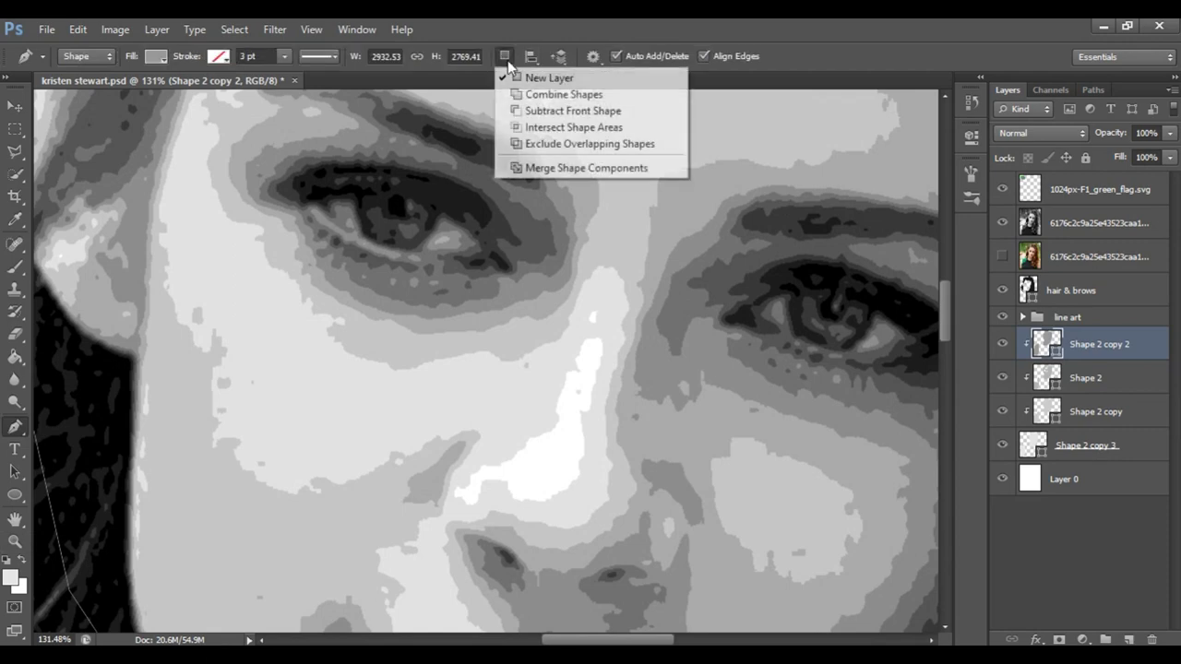
click(572, 111)
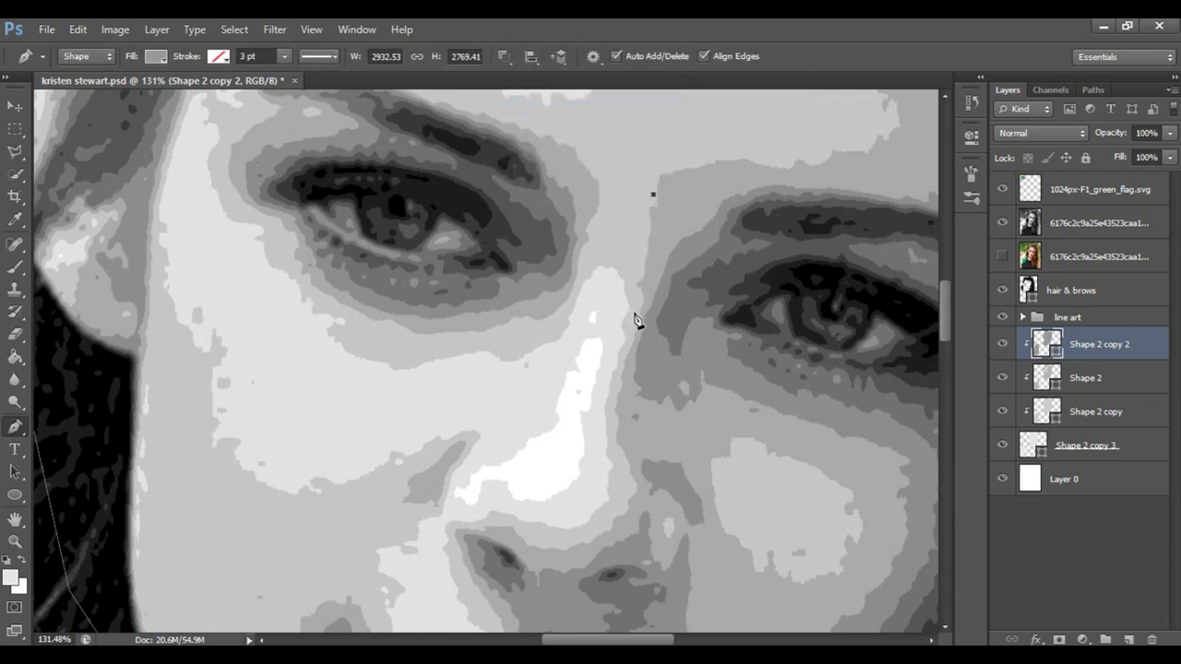
click(522, 536)
click(484, 523)
drag(442, 532, 463, 552)
scroll(463, 552, down, 5)
click(491, 420)
click(509, 453)
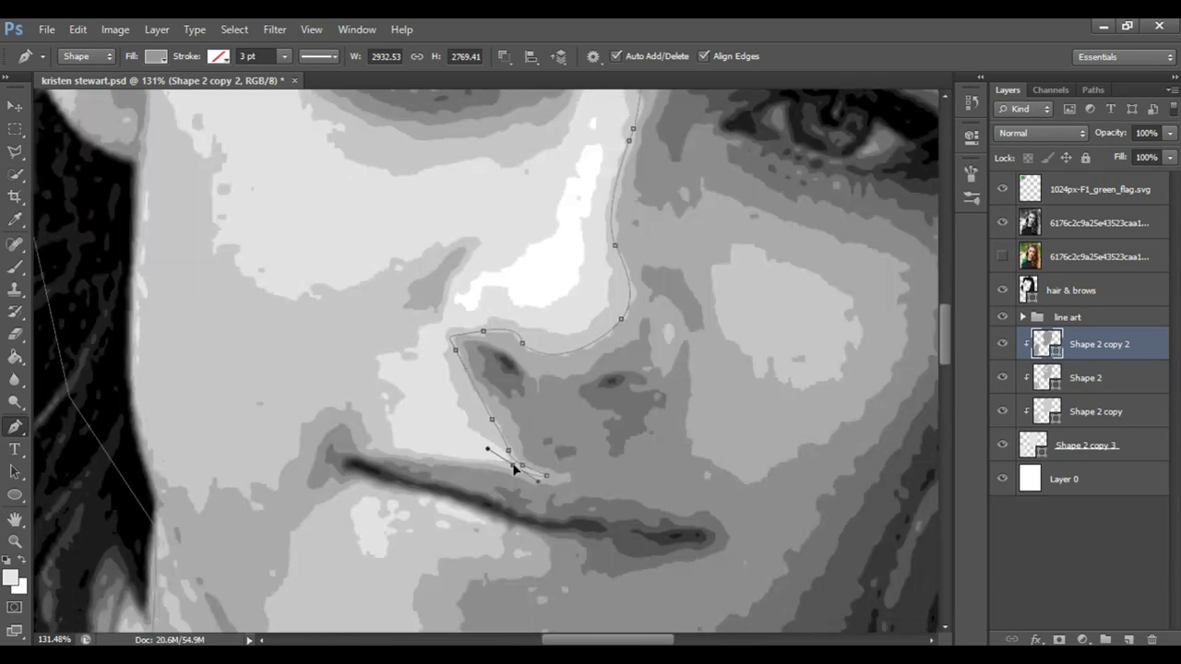
drag(417, 457, 400, 456)
- Continue the subtracted outline around the chin and up the left cheek
click(329, 407)
click(298, 447)
click(234, 487)
drag(142, 420, 129, 359)
scroll(143, 395, up, 4)
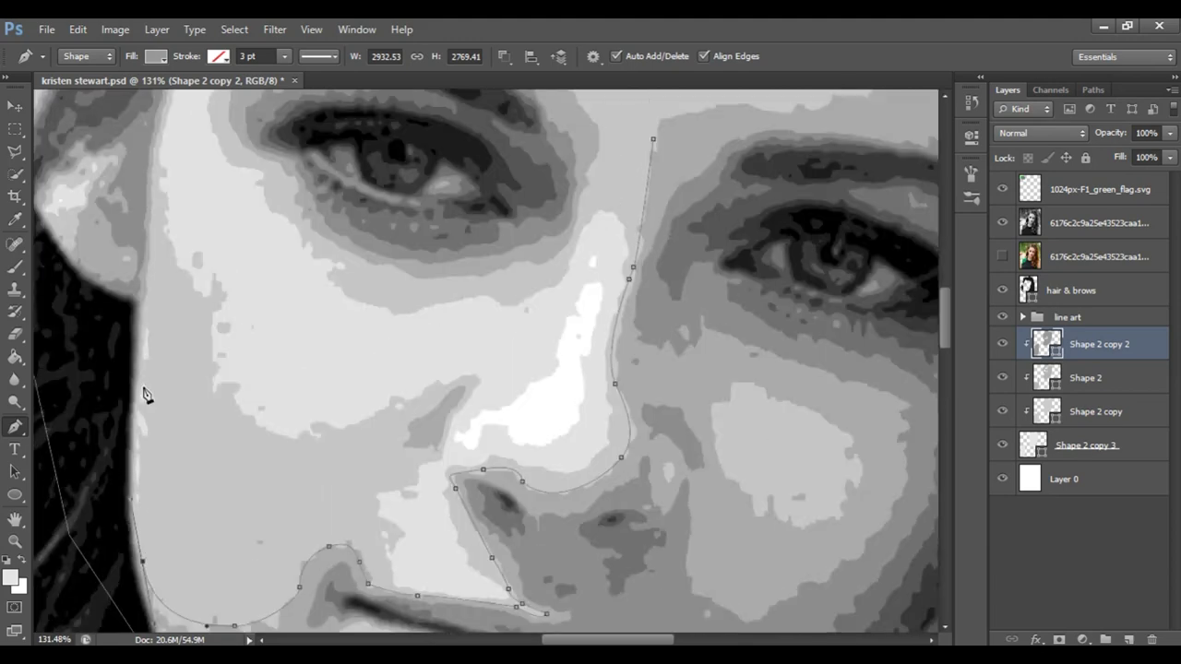
scroll(190, 335, up, 2)
scroll(166, 266, up, 4)
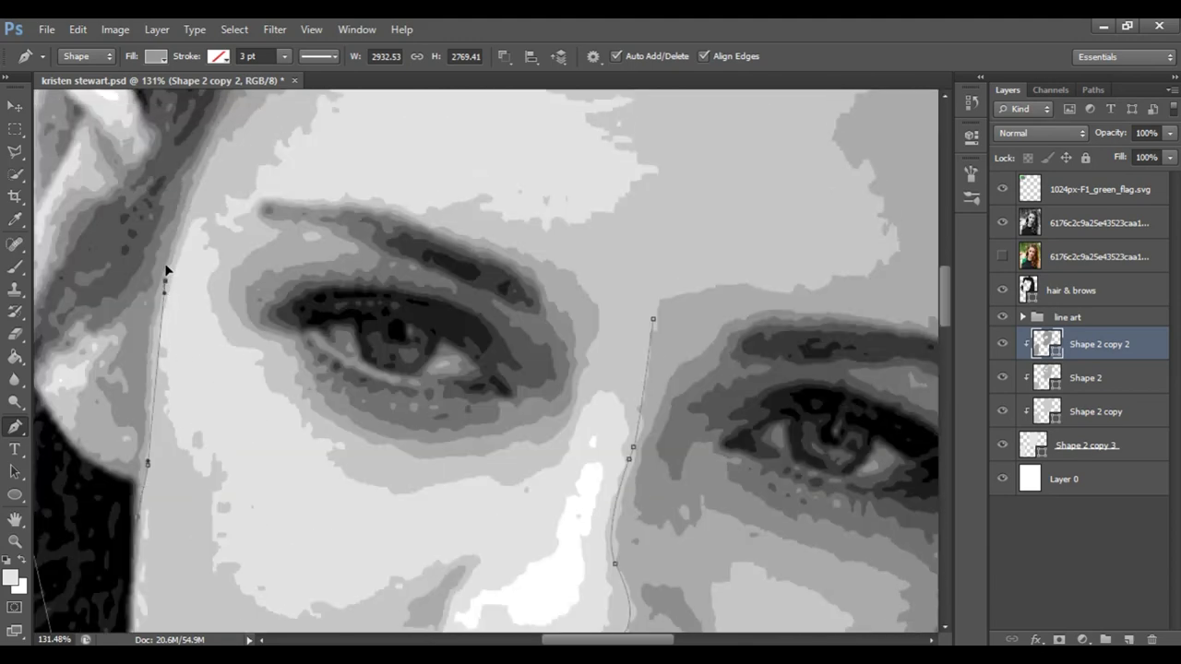
click(166, 266)
scroll(250, 282, up, 4)
drag(257, 266, 306, 235)
scroll(311, 175, up, 5)
- Carry the outline up the temple, along the hairline and forehead, and down the brow
click(267, 441)
click(314, 354)
click(345, 249)
click(382, 206)
drag(437, 218, 487, 249)
click(755, 351)
click(863, 484)
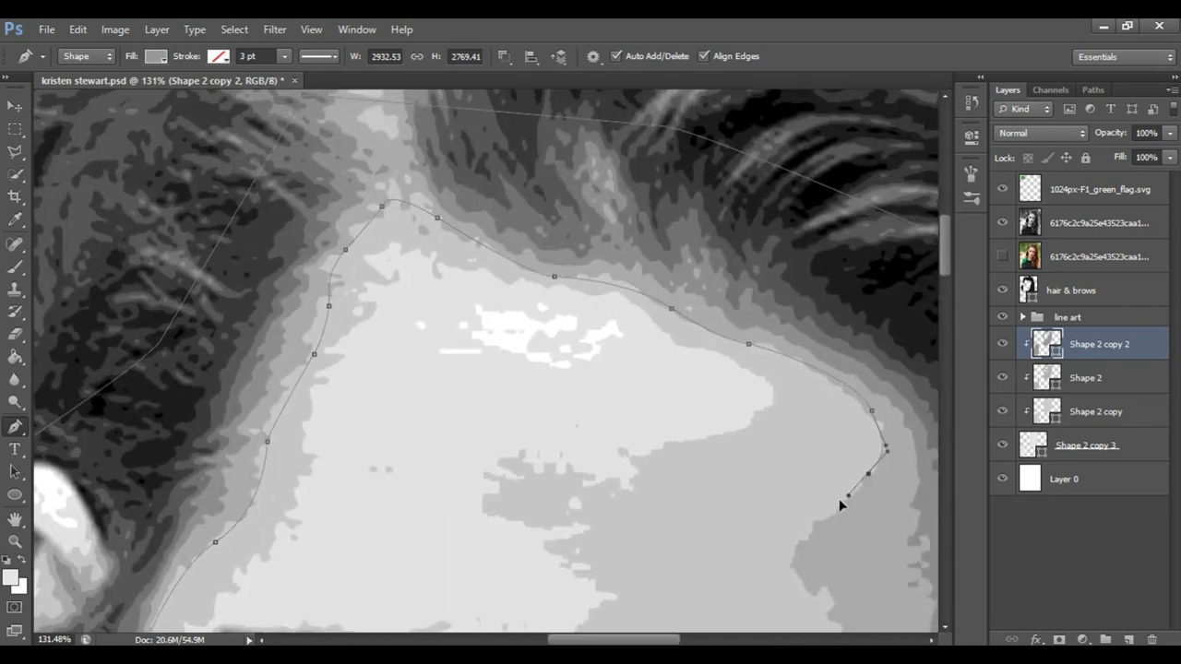
scroll(863, 485, down, 3)
click(552, 341)
click(590, 391)
mouse_move(591, 436)
mouse_down()
mouse_move(580, 455)
mouse_move(491, 473)
mouse_up()
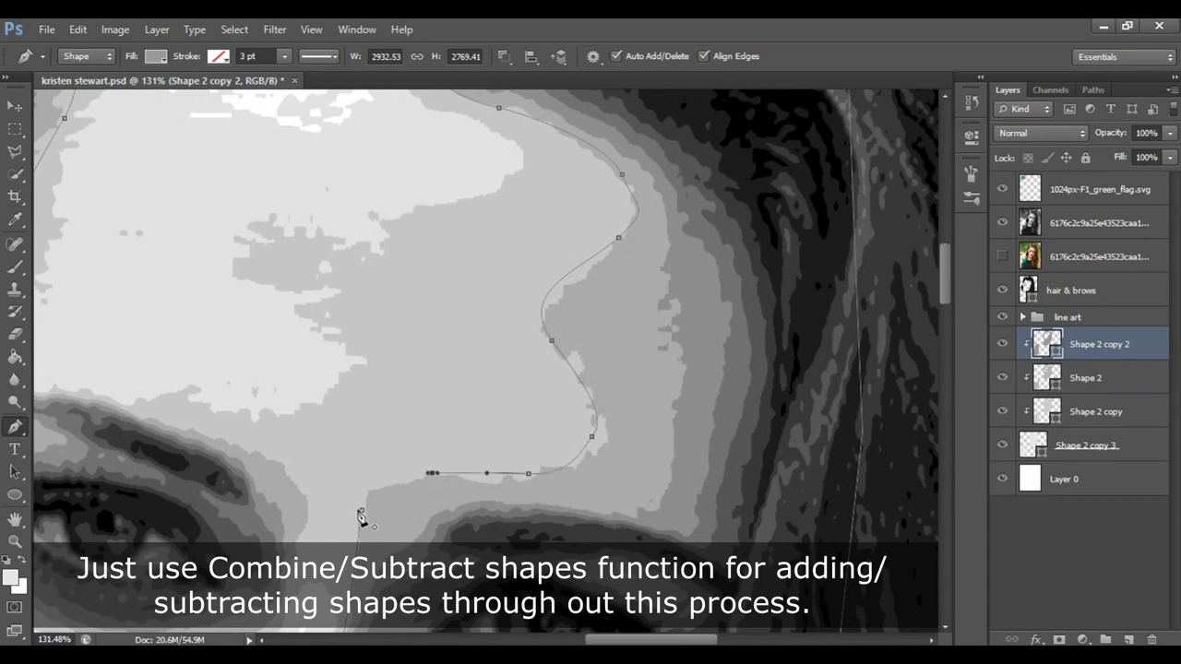
drag(360, 510, 357, 550)
scroll(553, 323, down, 4)
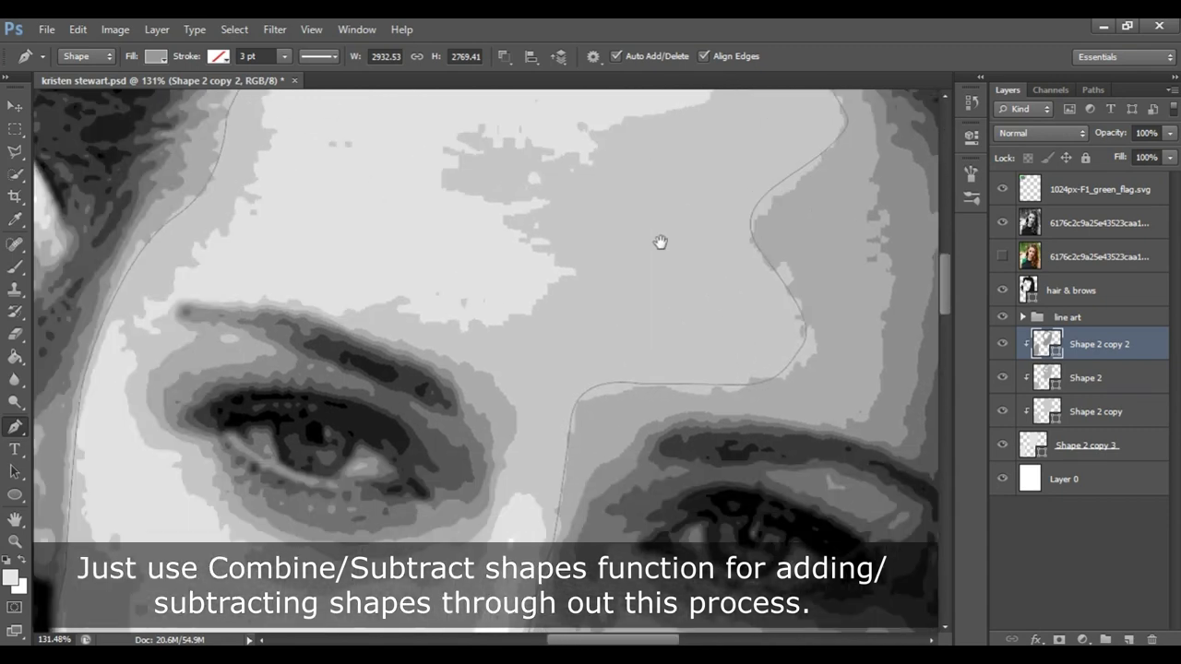
scroll(719, 231, left, 5)
- Switch to Combine Shapes and draw a closed shadow outline around the eye
click(504, 57)
click(558, 94)
click(663, 399)
drag(611, 466, 561, 479)
drag(384, 417, 351, 363)
drag(314, 284, 338, 265)
drag(342, 220, 377, 213)
click(474, 231)
click(567, 264)
click(640, 298)
click(683, 343)
key(Escape)
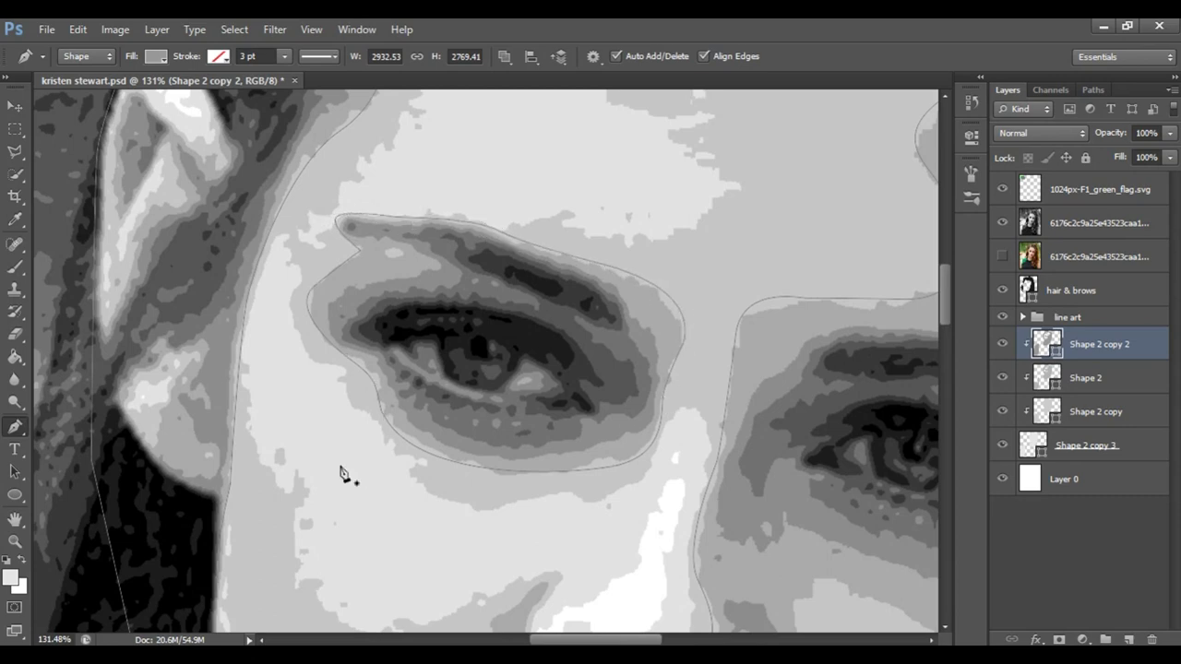
- Close a small shape near the ear, then select the Shape 2 copy layer
scroll(358, 477, up, 2)
scroll(493, 464, left, 3)
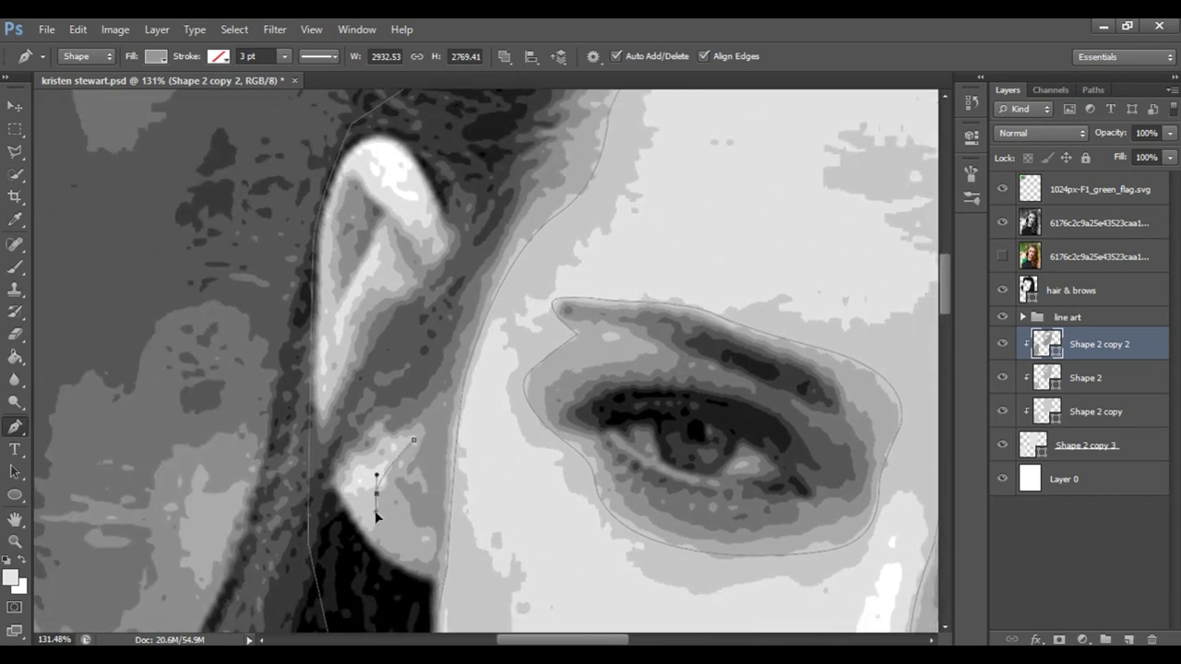
click(345, 473)
key(Escape)
key(alt+bracketleft)
key(alt+bracketleft)
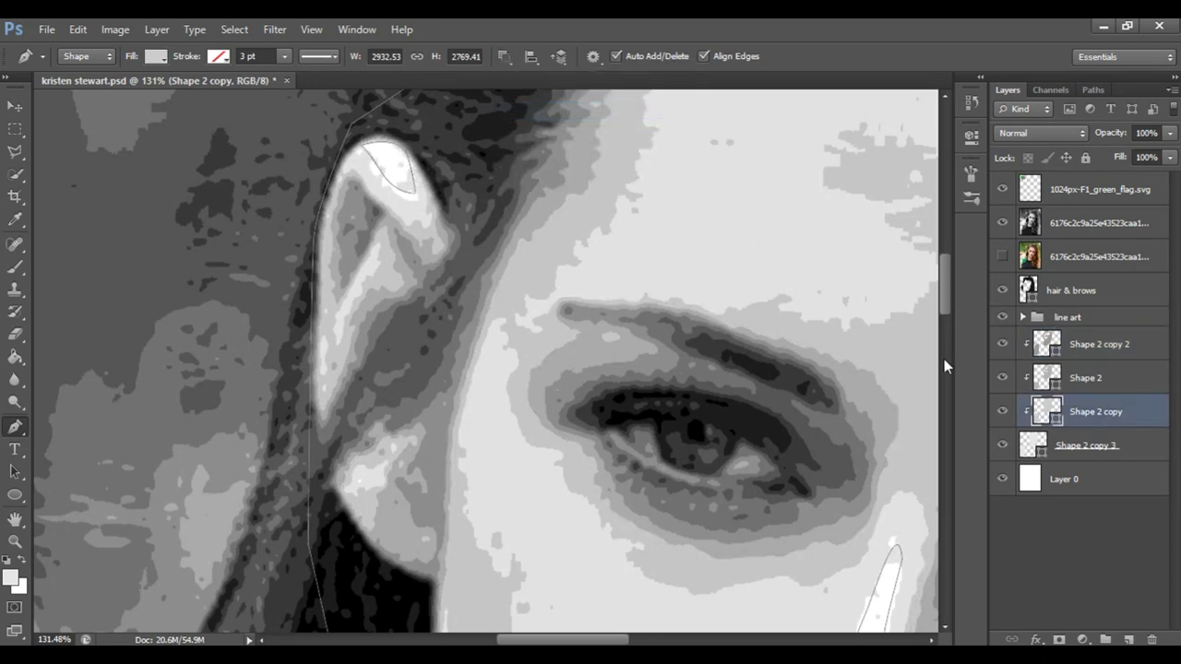
- On Shape 2, trace a highlight shape along the top of the ear and close a small outline below it
key(alt+bracketright)
click(436, 218)
click(396, 212)
click(345, 173)
click(332, 197)
click(353, 154)
click(408, 139)
click(437, 218)
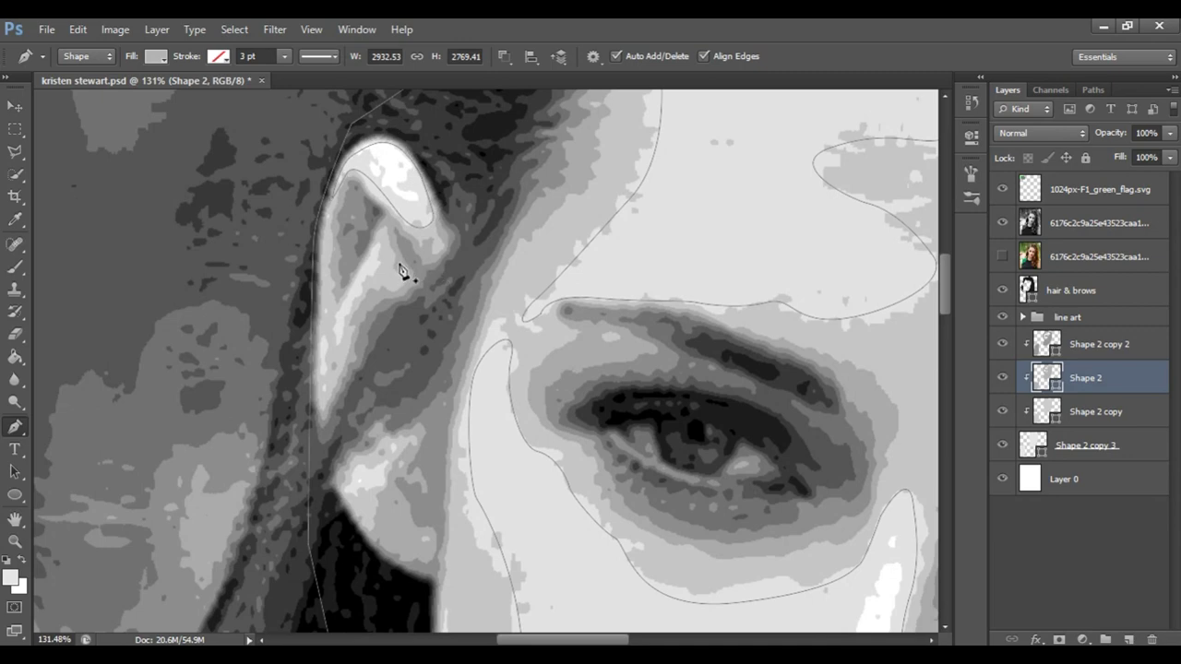
click(380, 465)
- Add an ear shadow shape on Shape 2 copy 2 and a thin ear highlight sliver on Shape 2
key(alt+bracketright)
click(353, 173)
click(330, 213)
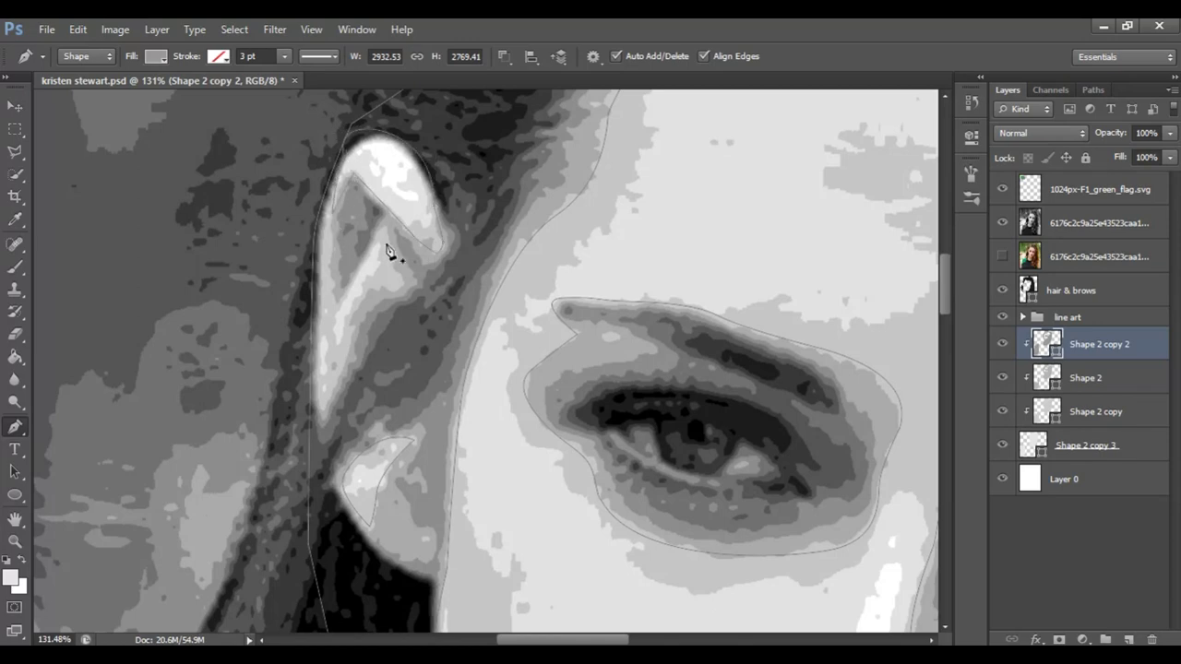
click(1046, 386)
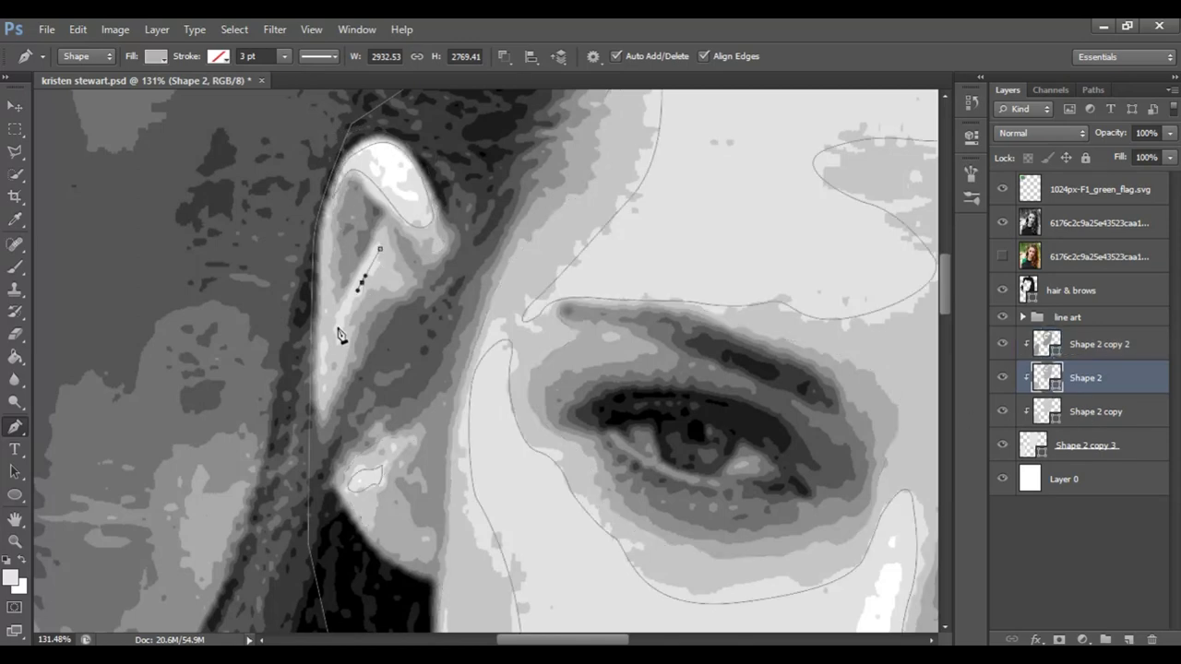
click(379, 249)
click(324, 316)
- Trace a shadow sliver up the ear's left edge on Shape 2 copy 2, then zoom out to the whole portrait
key(alt+bracketright)
click(327, 406)
click(322, 320)
click(329, 218)
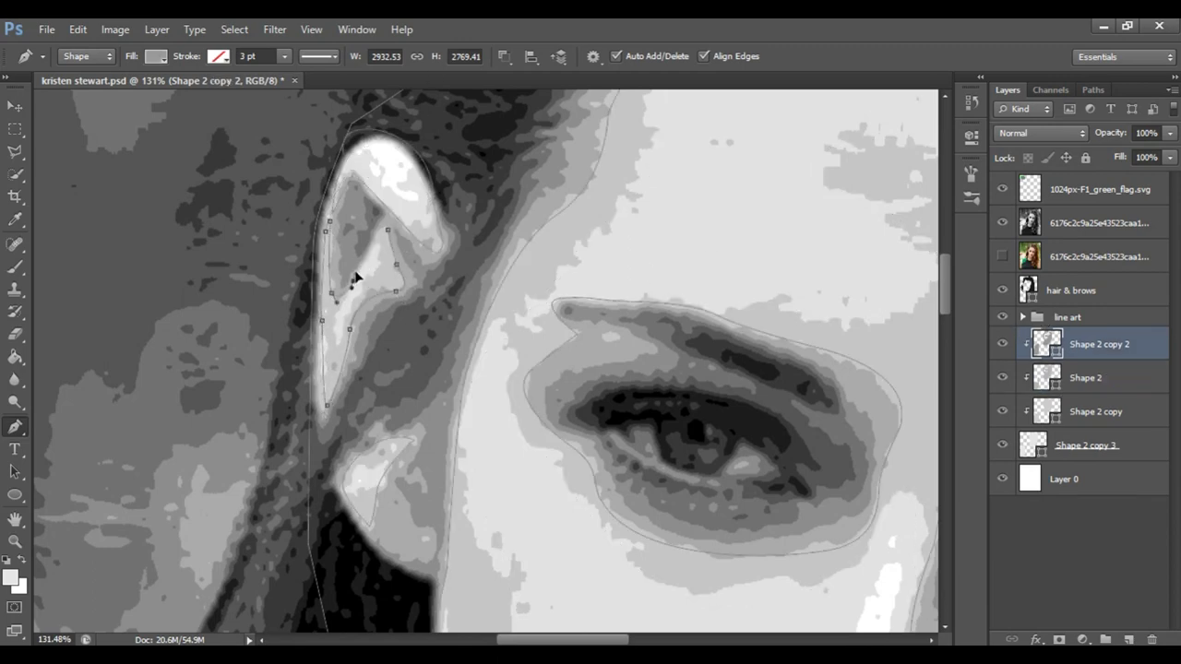
click(386, 229)
key(z)
drag(571, 339, 517, 387)
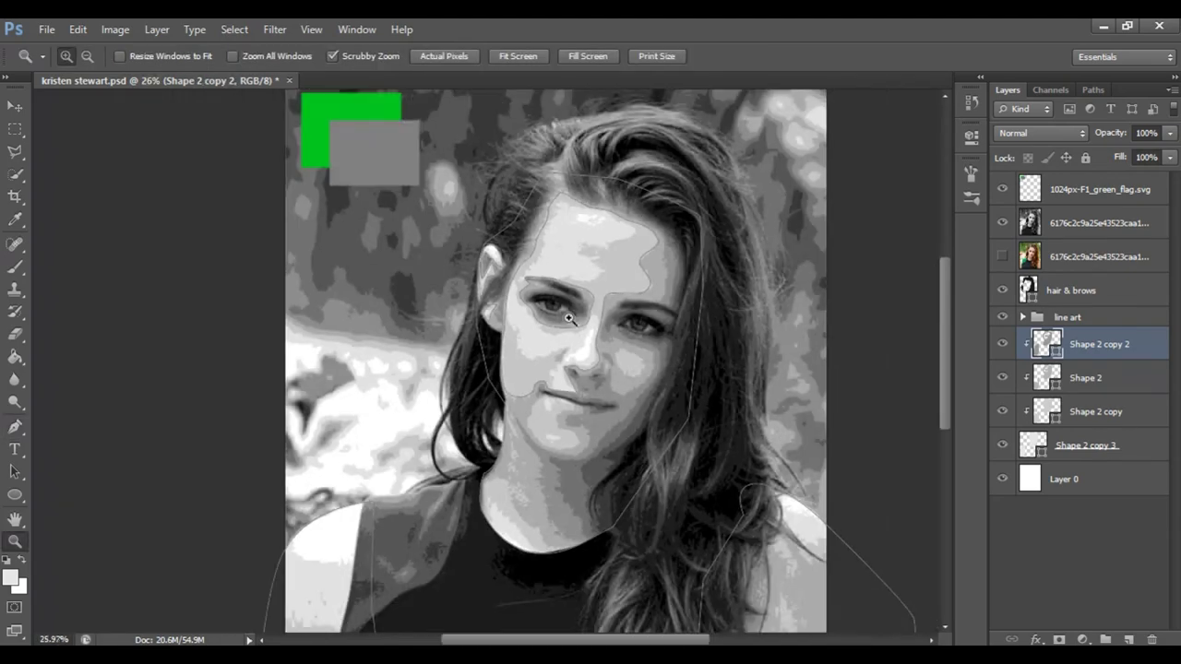
- Draw a closed light highlight shape over the cheek
drag(442, 314, 643, 261)
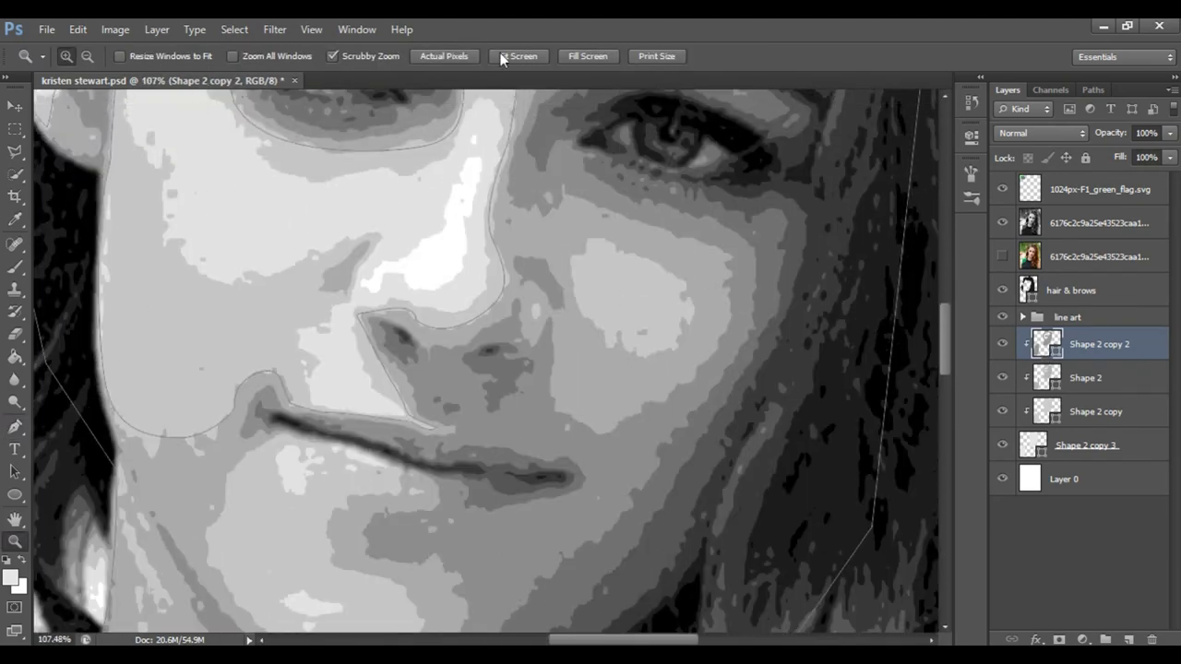
key(p)
click(594, 245)
drag(673, 273, 688, 296)
drag(670, 341, 646, 346)
drag(581, 290, 569, 260)
drag(594, 244, 612, 266)
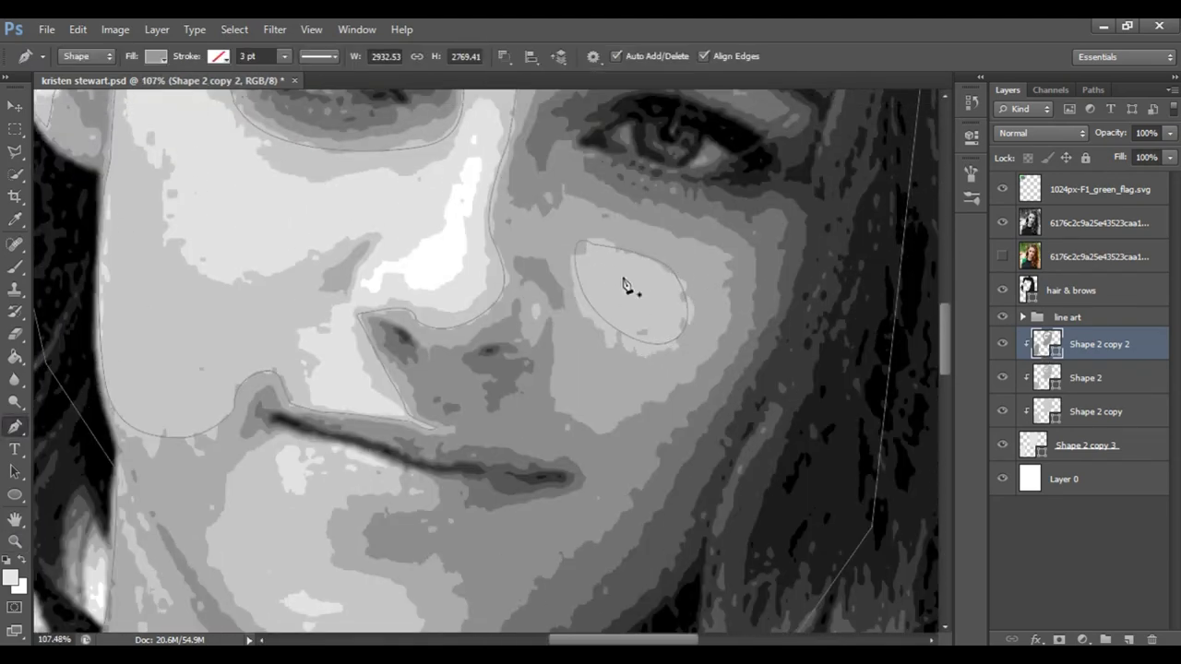
scroll(554, 295, down, 3)
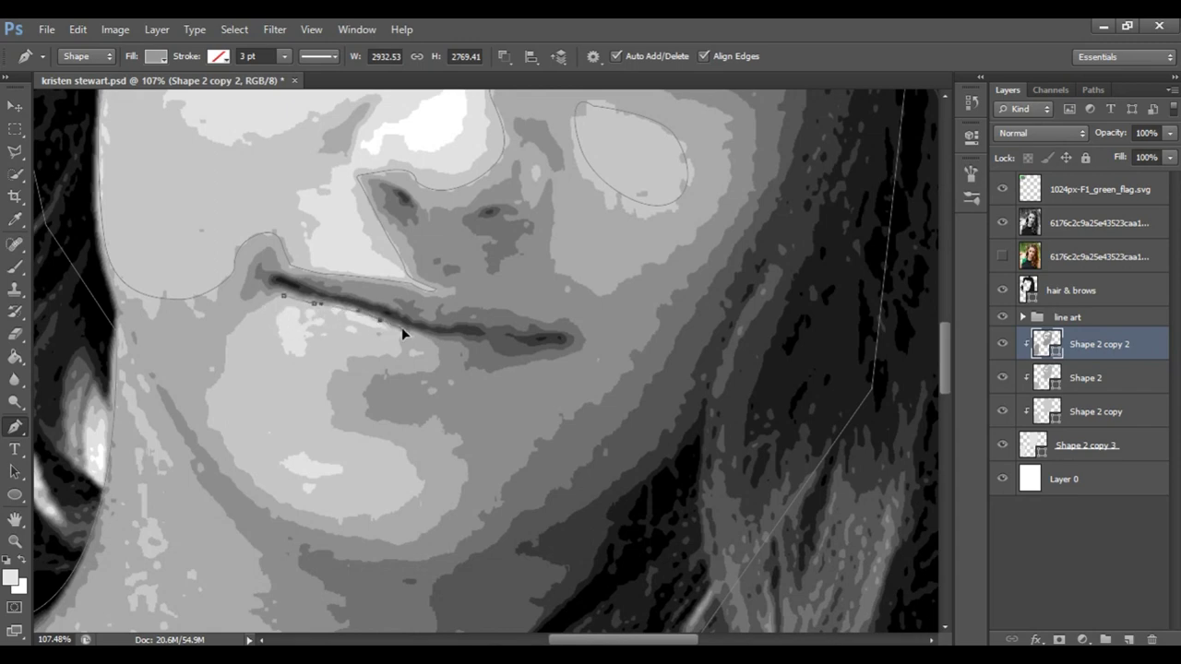
- Outline a highlight below the lips curving around the chin and jaw
drag(398, 355, 413, 355)
click(353, 351)
click(341, 367)
drag(415, 483, 399, 511)
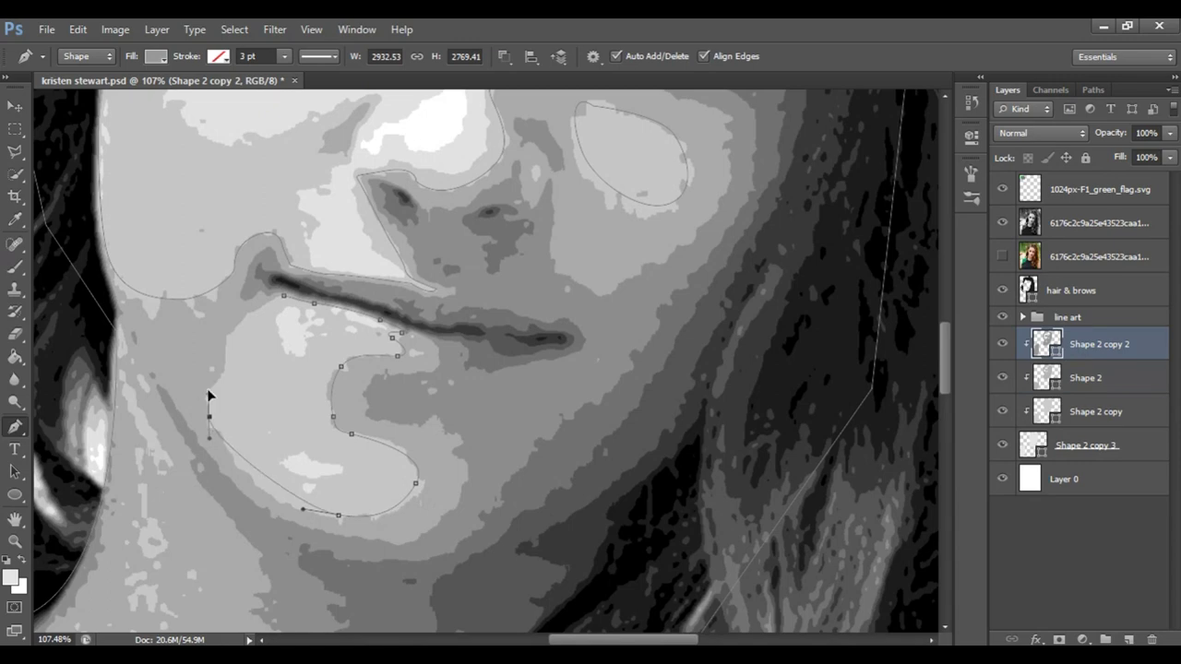
scroll(452, 388, up, 5)
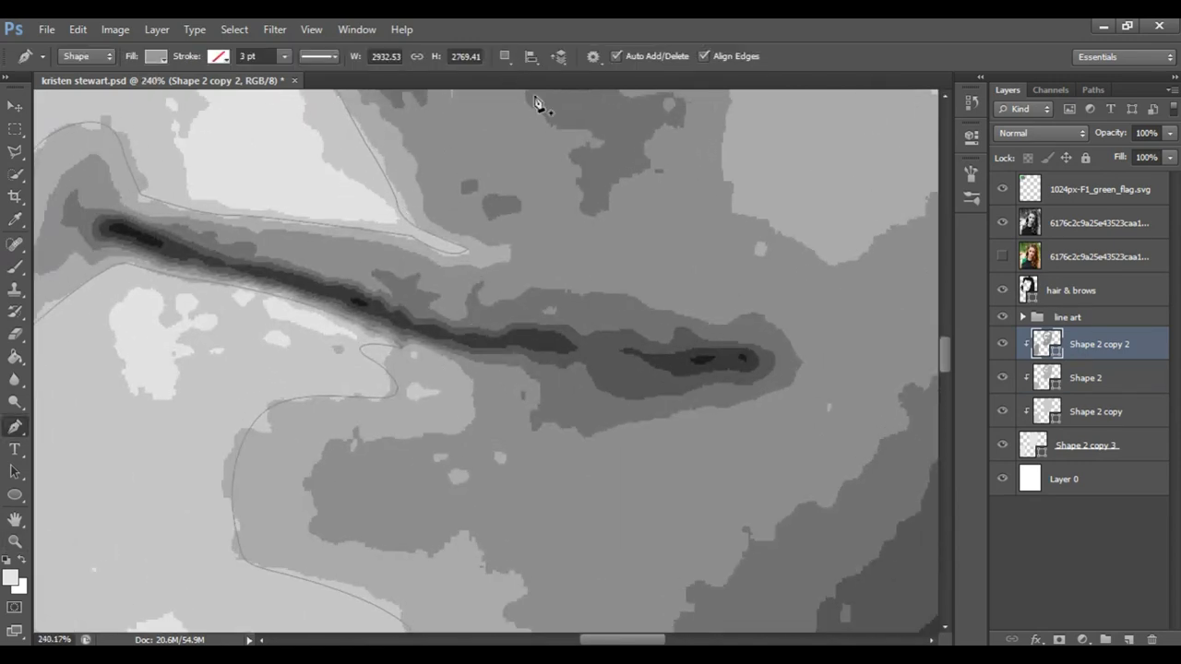
- Reframe on the nose and lips and set the path combination for the next shape
key(z)
alt+click(343, 361)
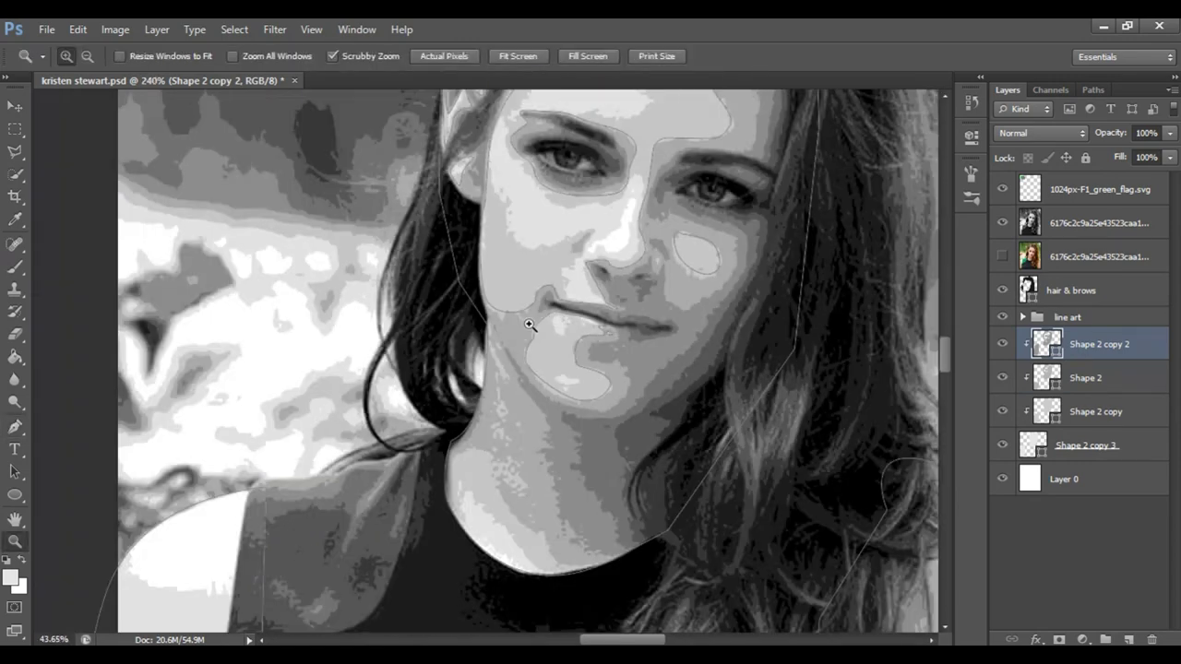
click(527, 322)
key(p)
click(504, 57)
click(591, 95)
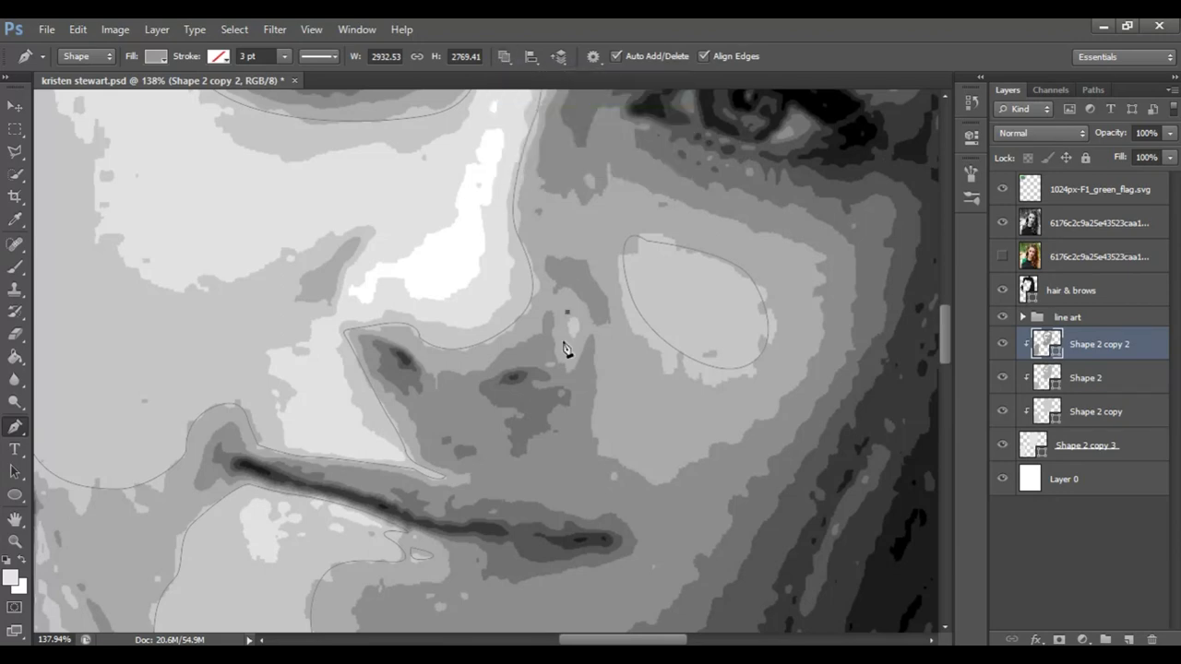
- Bring the neck into view, briefly hiding the posterized photo to check the vector art
scroll(699, 357, down, 5)
scroll(698, 356, down, 8)
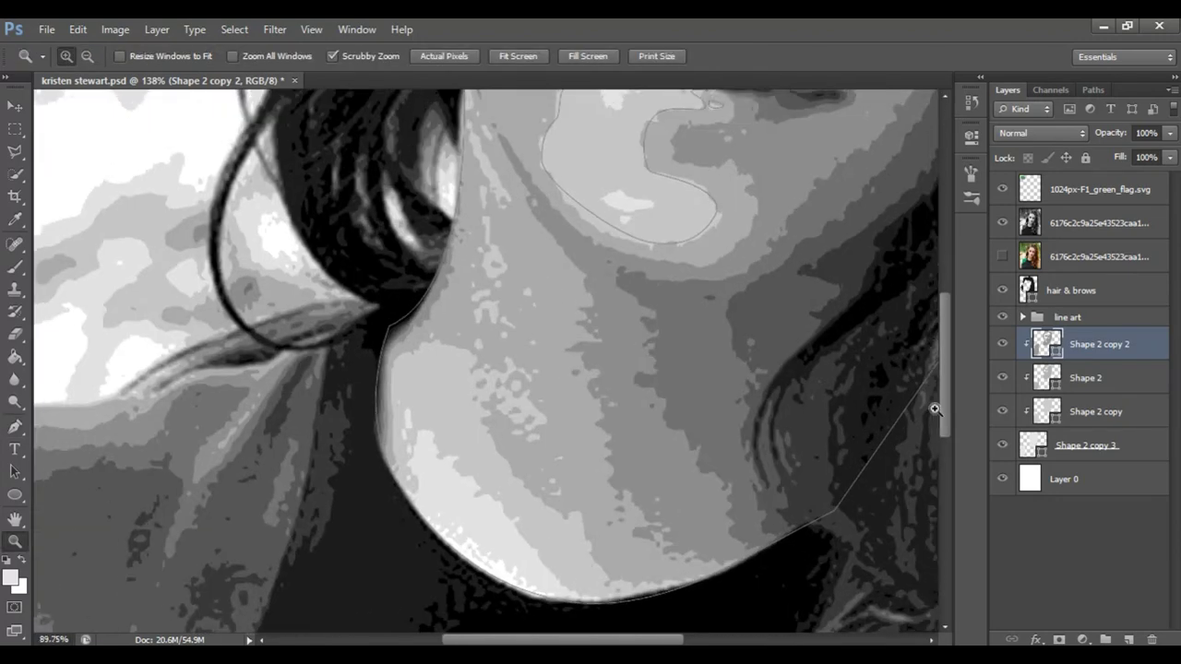
scroll(698, 356, down, 2)
scroll(751, 514, down, 2)
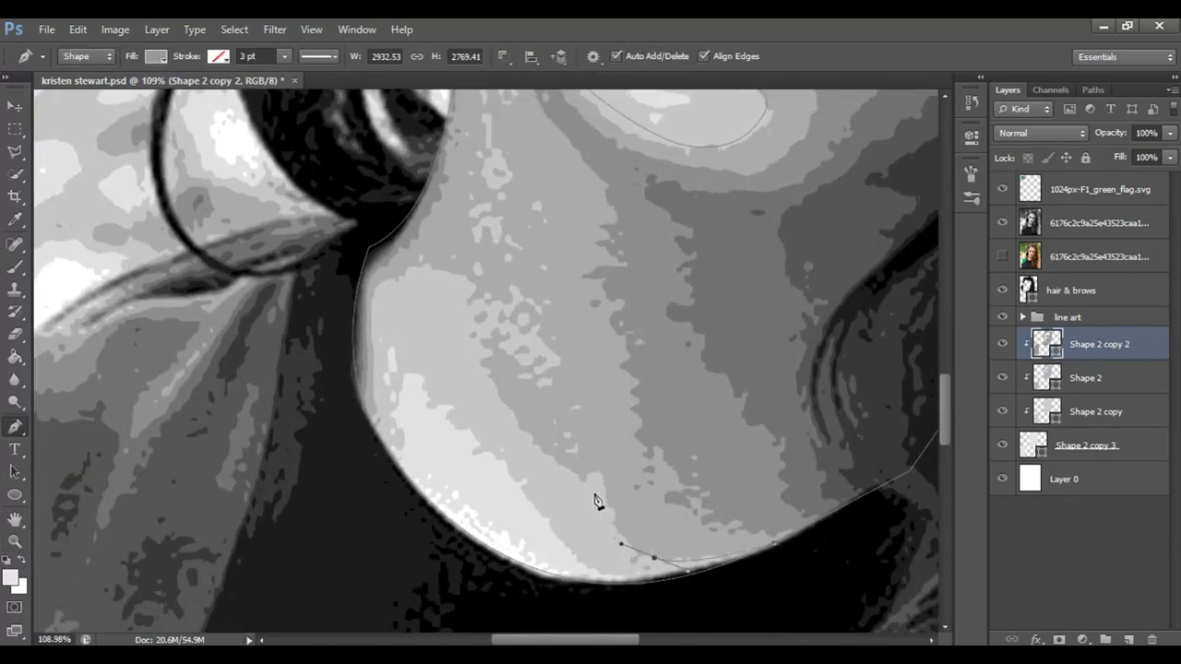
drag(369, 430, 770, 494)
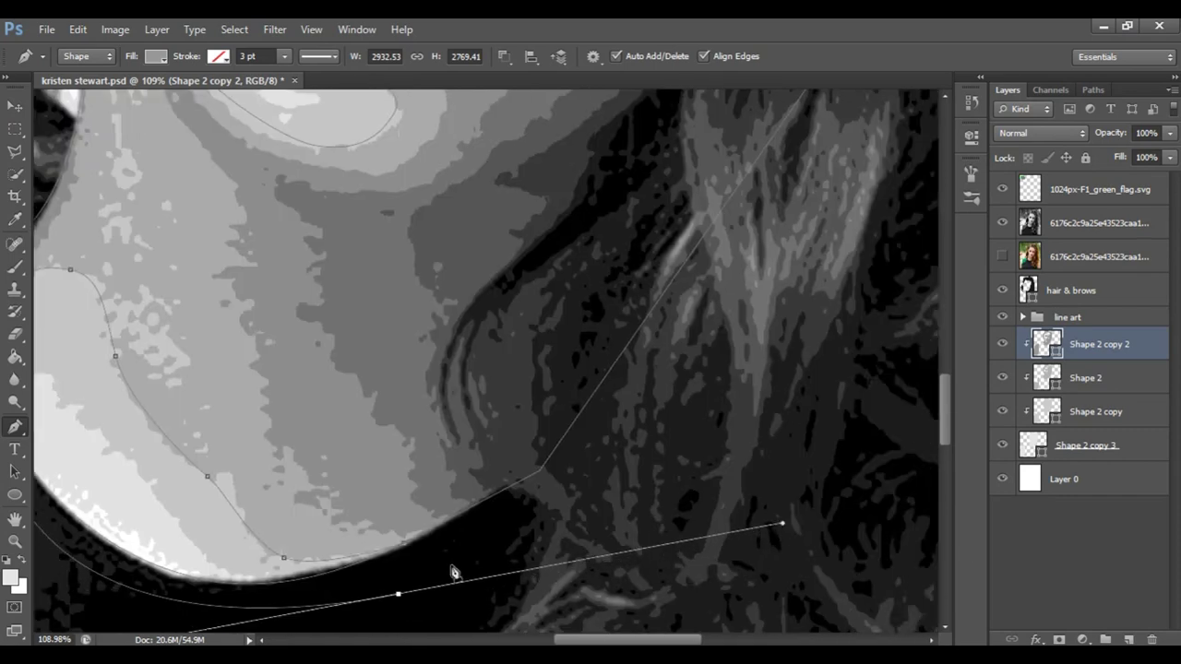
scroll(427, 229, up, 5)
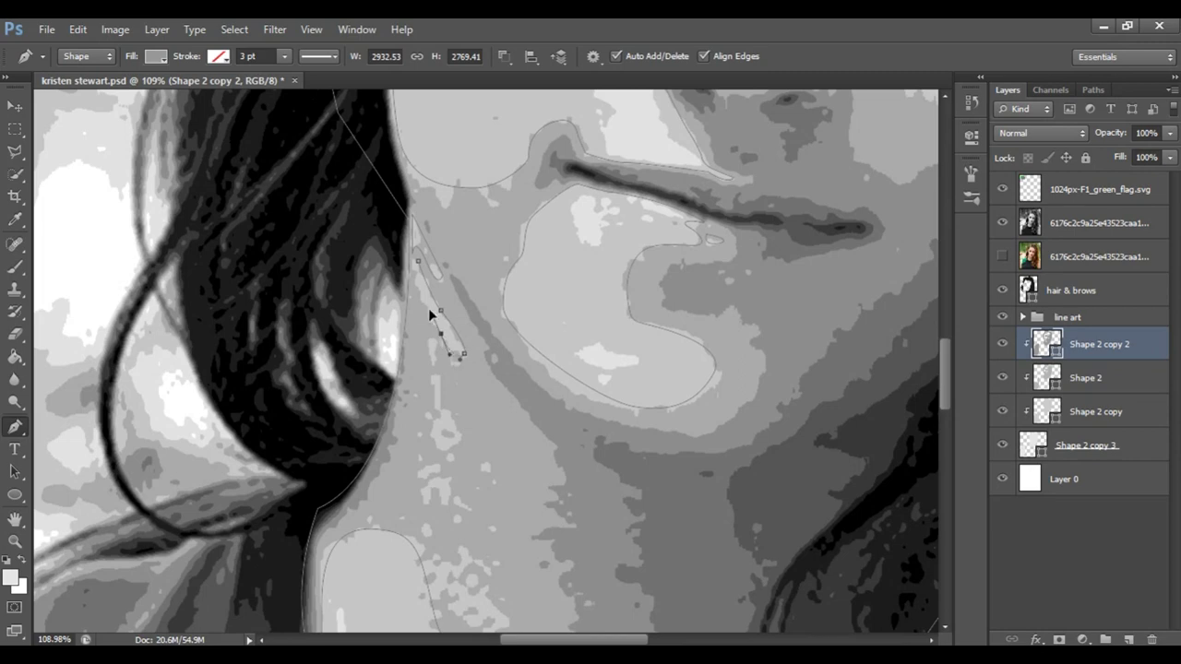
scroll(508, 298, down, 5)
click(1003, 222)
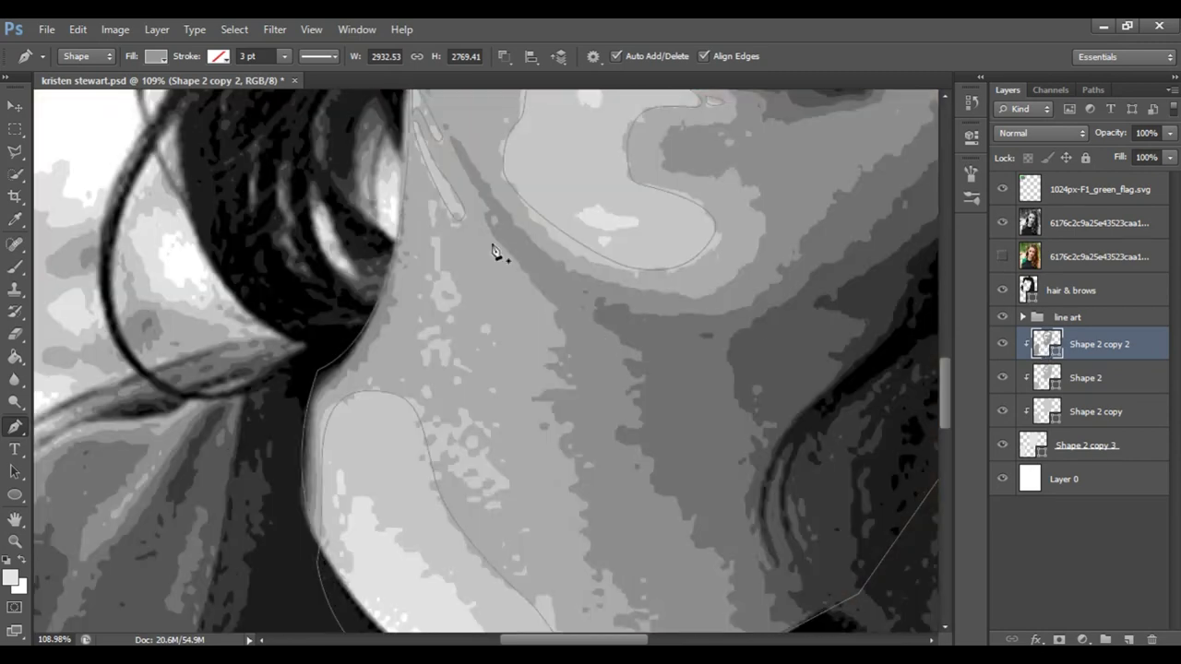
click(504, 56)
- Trace a closed neck highlight shape and begin a second outline lower on the neck
click(553, 110)
click(431, 208)
click(443, 251)
drag(484, 321, 509, 390)
click(428, 196)
click(425, 318)
click(467, 351)
- Outline the right shoulder highlight
key(z)
scroll(792, 493, down, 3)
scroll(792, 494, up, 2)
key(p)
click(504, 56)
click(554, 77)
click(677, 245)
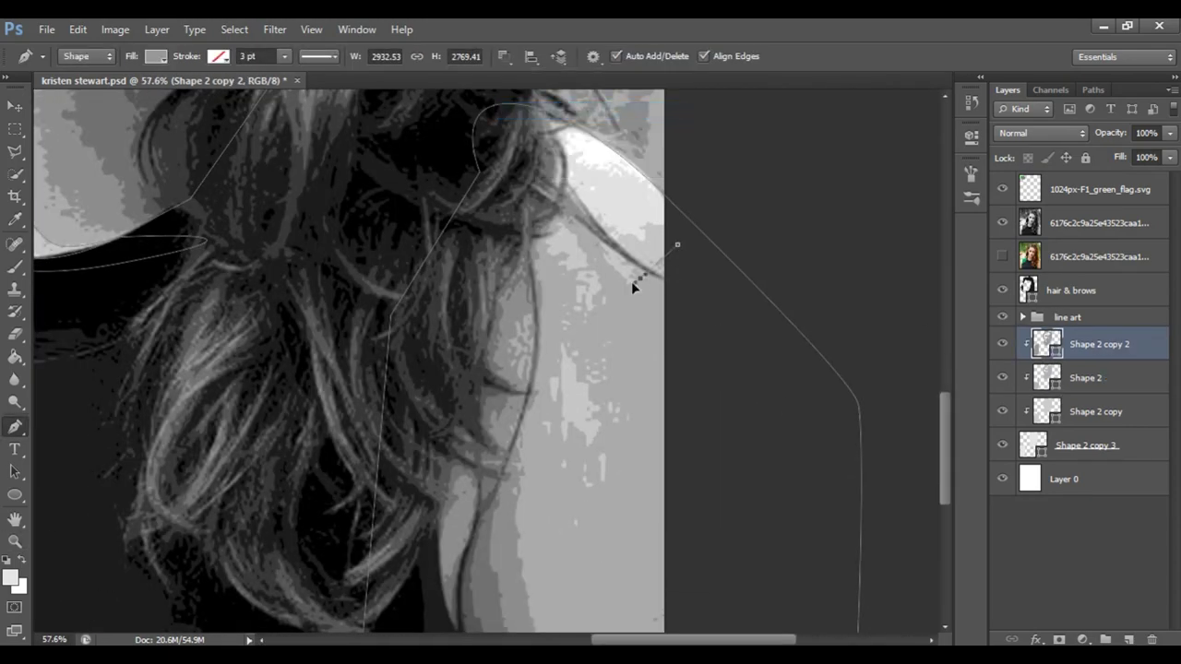
drag(573, 116, 707, 298)
scroll(646, 276, down, 1)
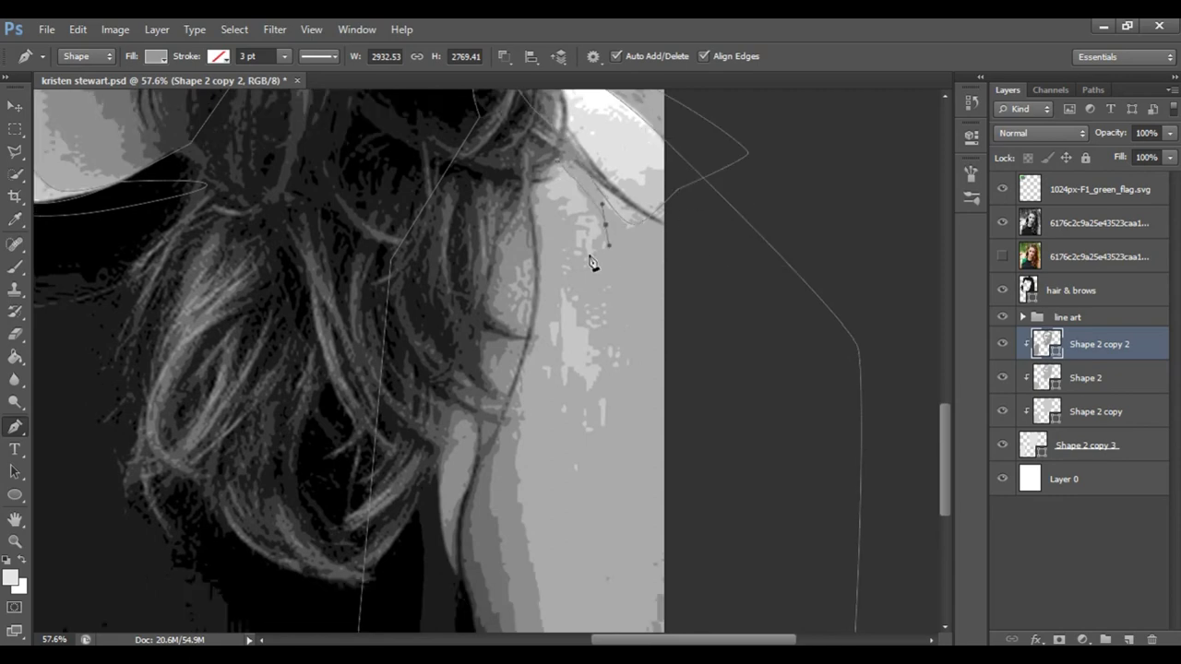
drag(562, 274, 612, 351)
- Zoom to the left shoulder and undo a stray new shape layer
scroll(584, 302, down, 2)
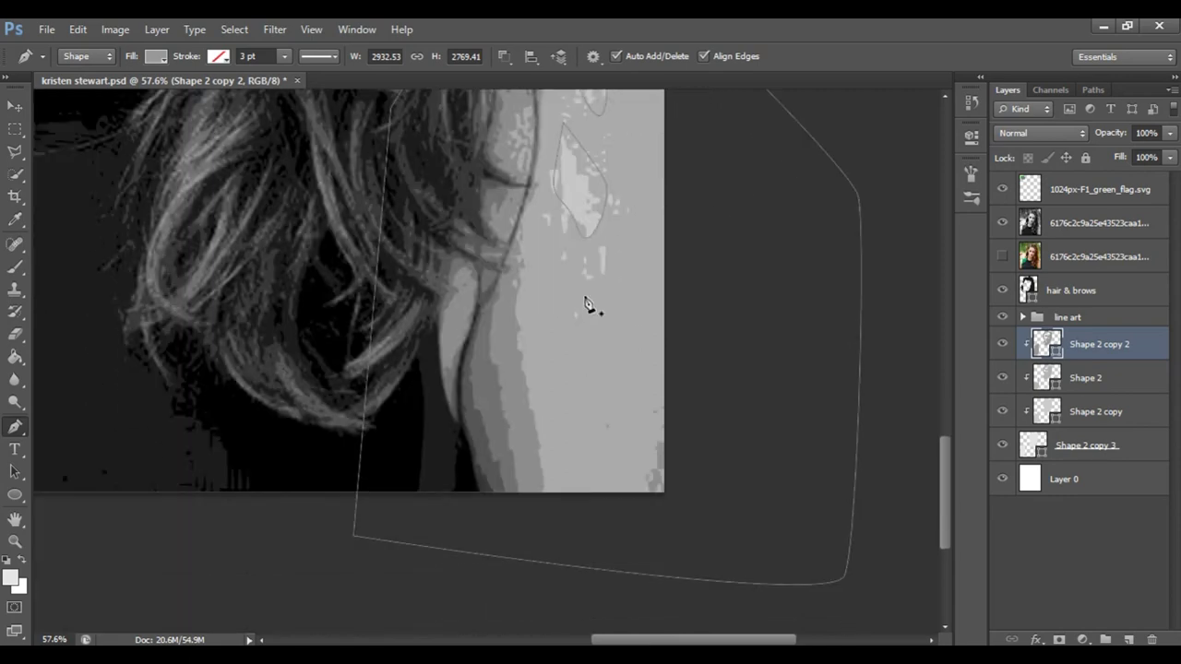
key(z)
scroll(646, 359, down, 3)
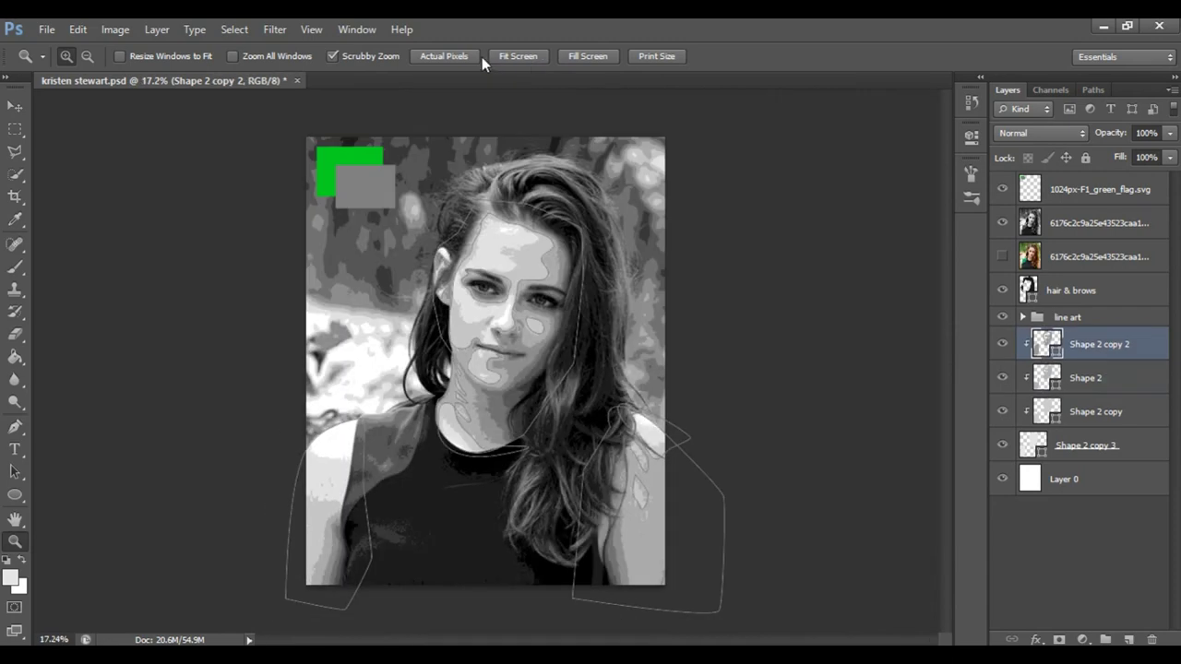
click(482, 57)
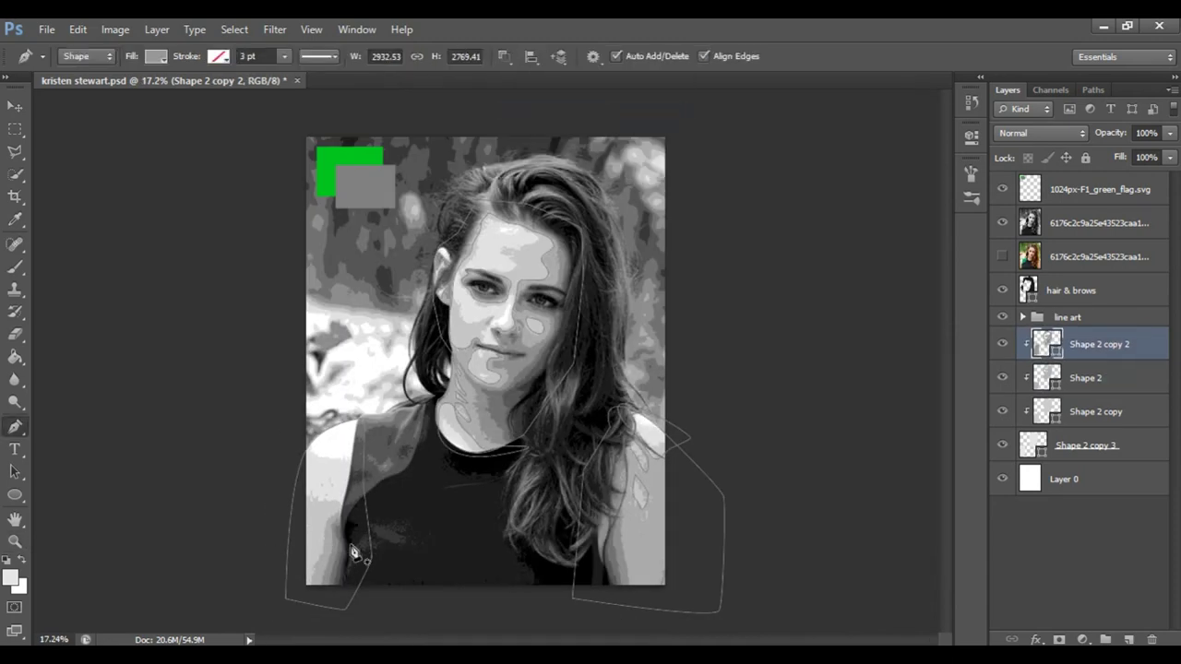
key(z)
scroll(350, 553, up, 2)
key(p)
click(364, 382)
key(ctrl+z)
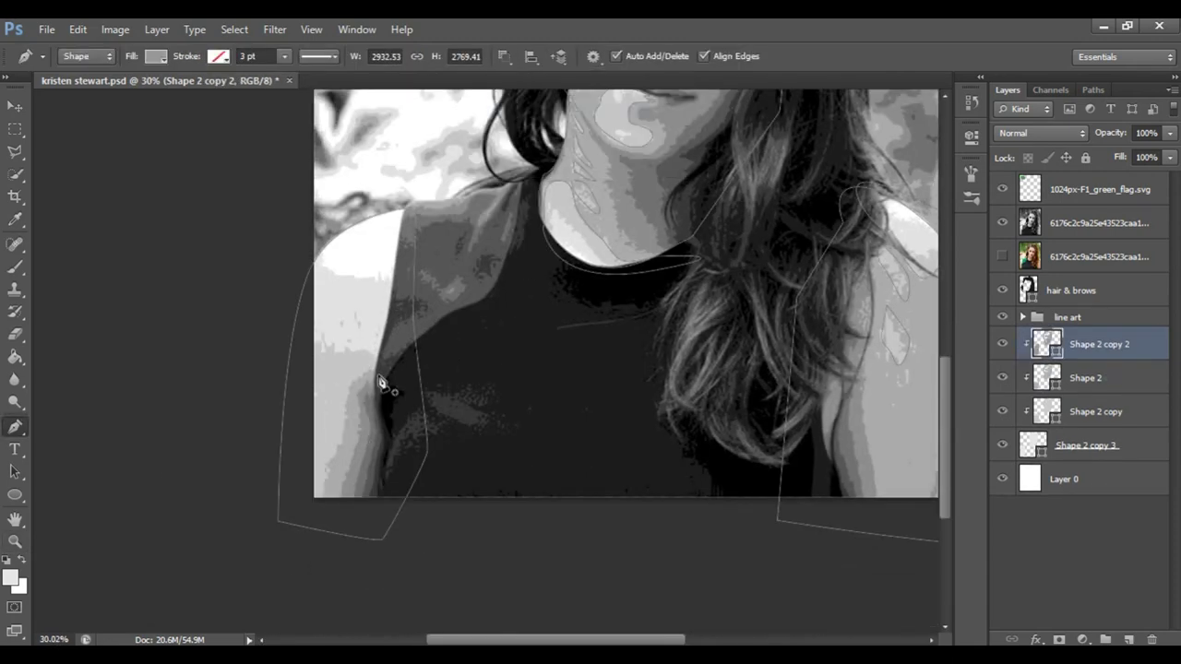
- Close the left shoulder highlight, hide the photo, and fit the portrait in view
click(322, 509)
click(290, 250)
click(395, 176)
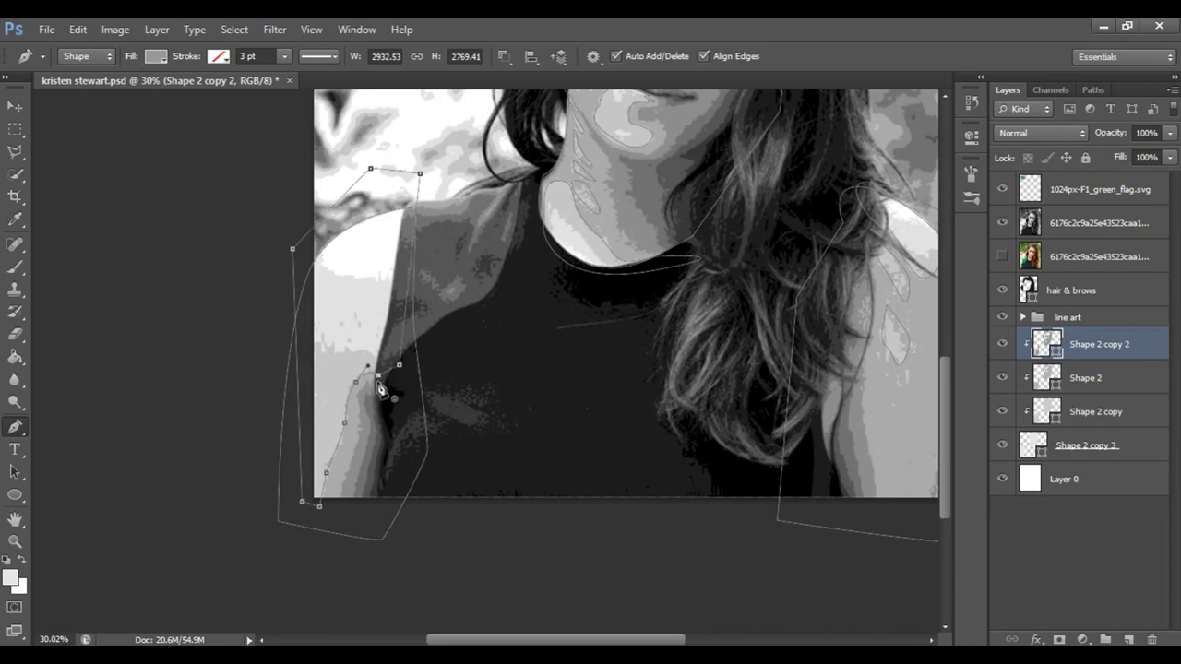
click(379, 375)
click(1002, 223)
key(ctrl+0)
click(1126, 481)
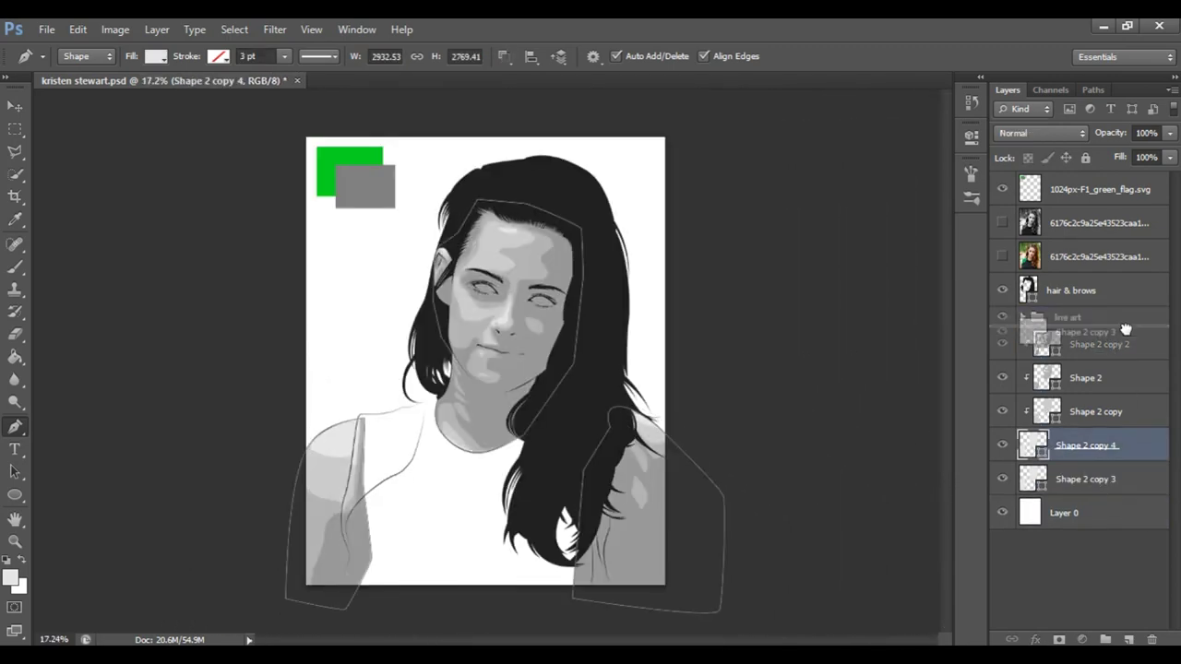
- Move Shape 2 copy 3 to the top of the skin layers with a 50% grey fill
drag(1033, 449, 1075, 354)
double_click(1046, 344)
text(50)
click(1033, 232)
- Zoom on the face, show the photo, and set Shape 2 copy 3 to Subtract Front Shape
key(z)
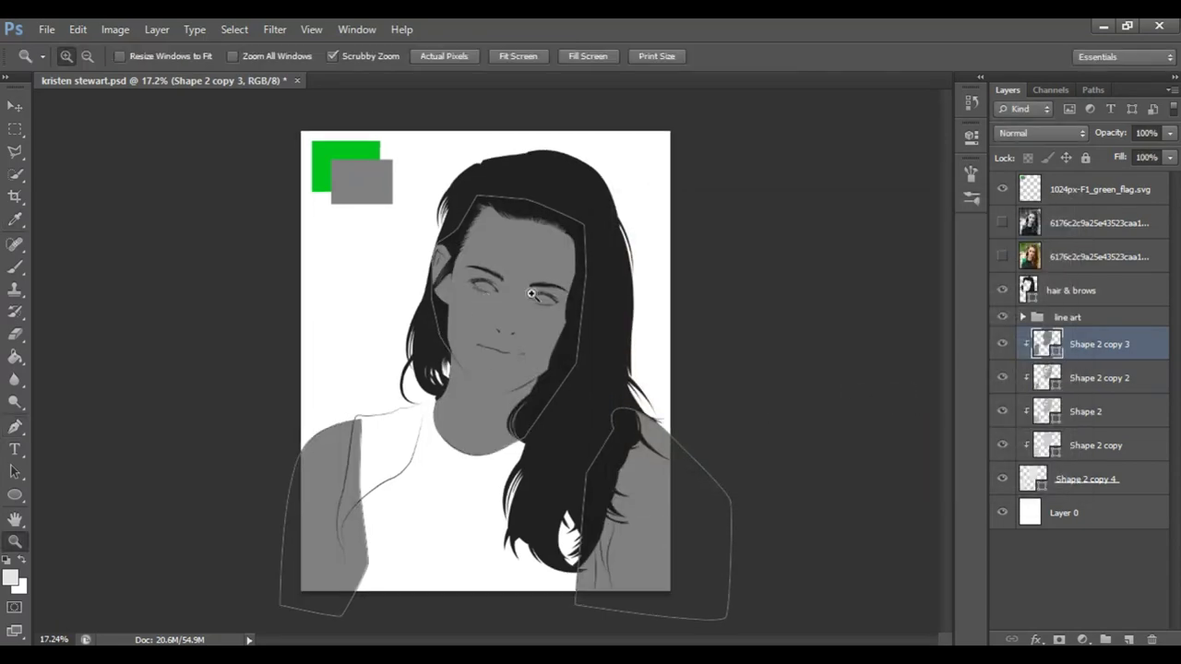
drag(478, 295, 554, 295)
click(1002, 222)
scroll(772, 416, up, 1)
key(alt+bracketleft)
scroll(529, 311, up, 1)
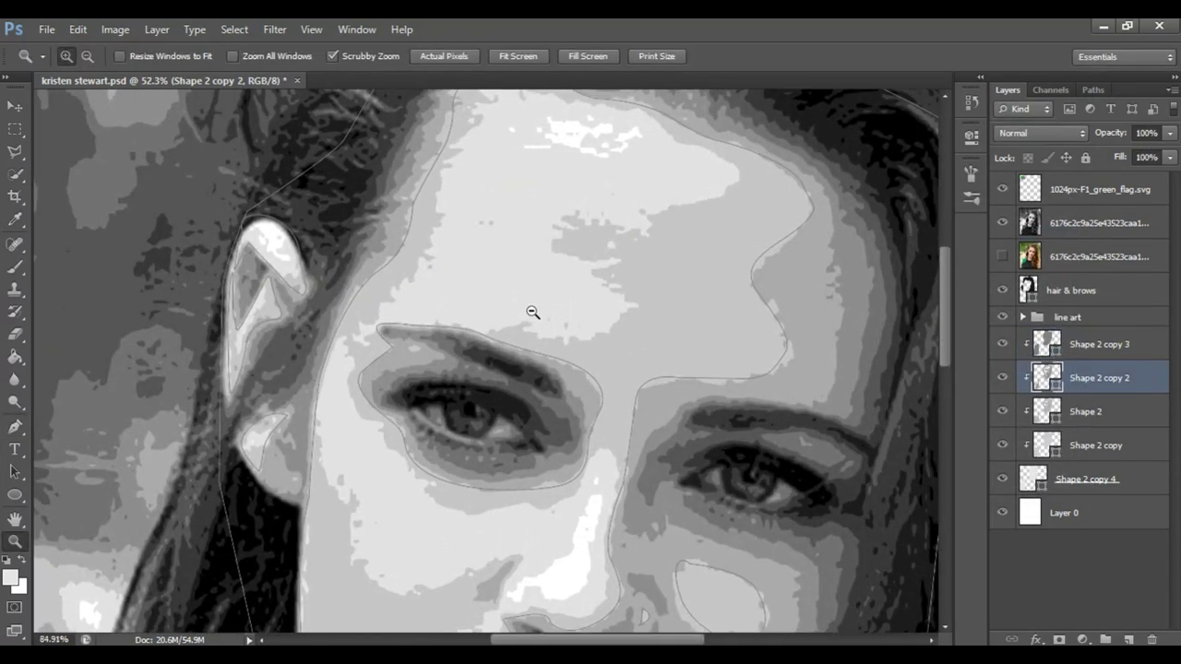
scroll(349, 326, up, 1)
key(alt+bracketright)
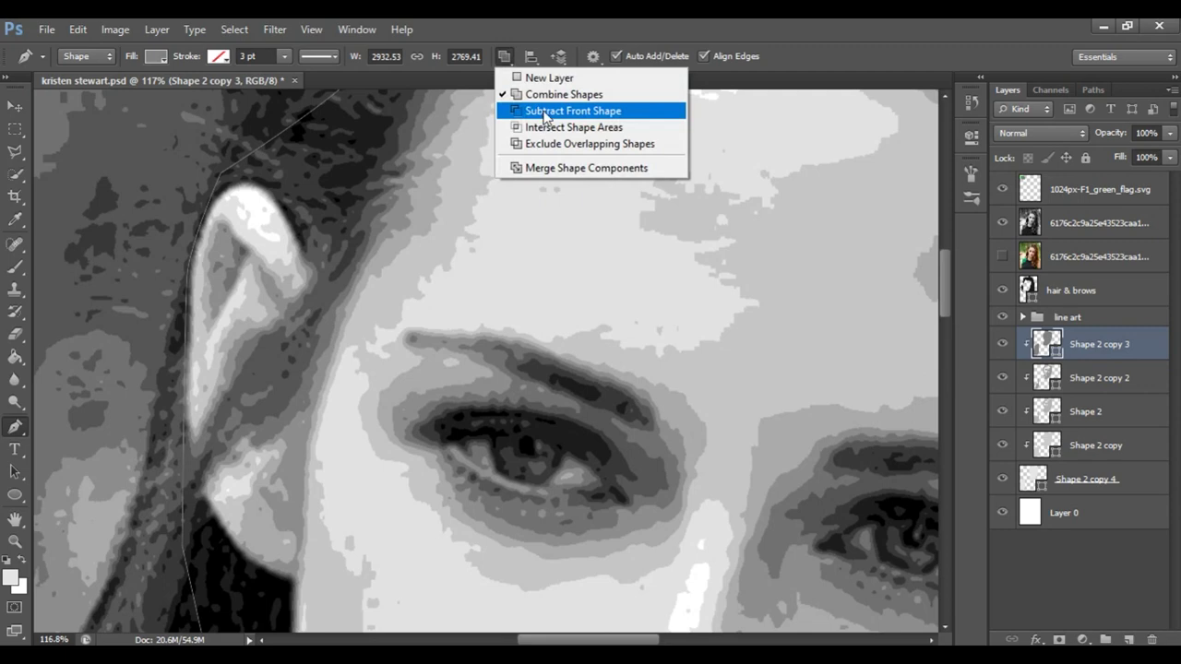
click(553, 111)
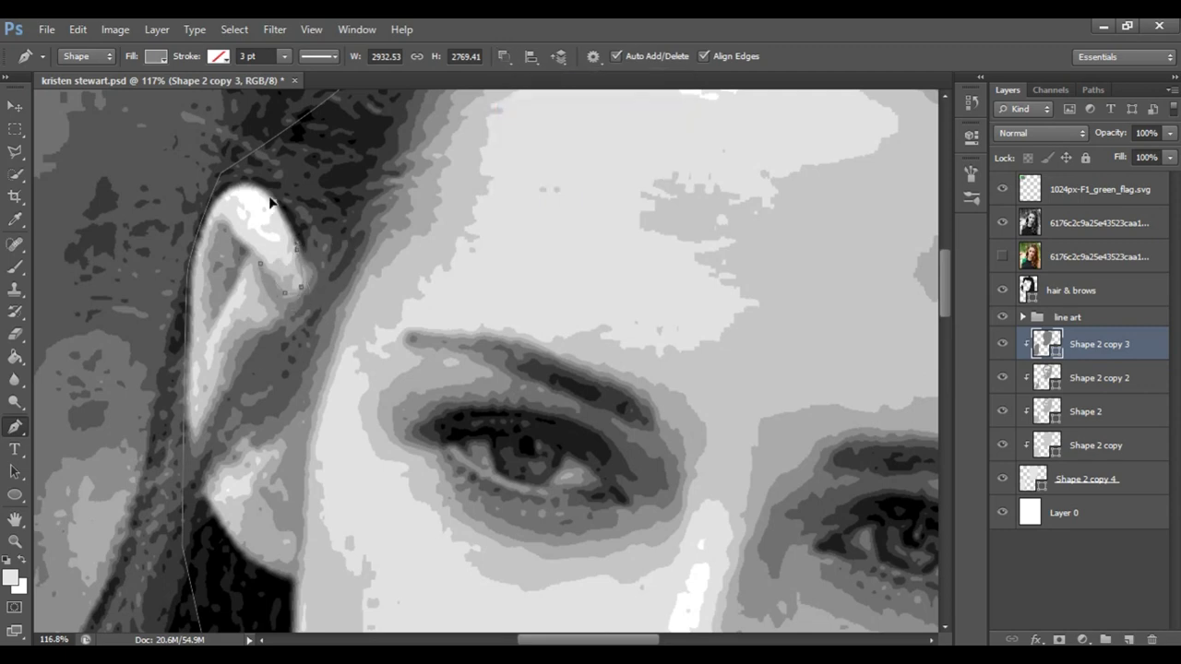
- Pen-trace the inner ear cut-out on Shape 2 copy 3
click(196, 231)
click(275, 320)
click(222, 372)
click(196, 284)
scroll(343, 321, down, 2)
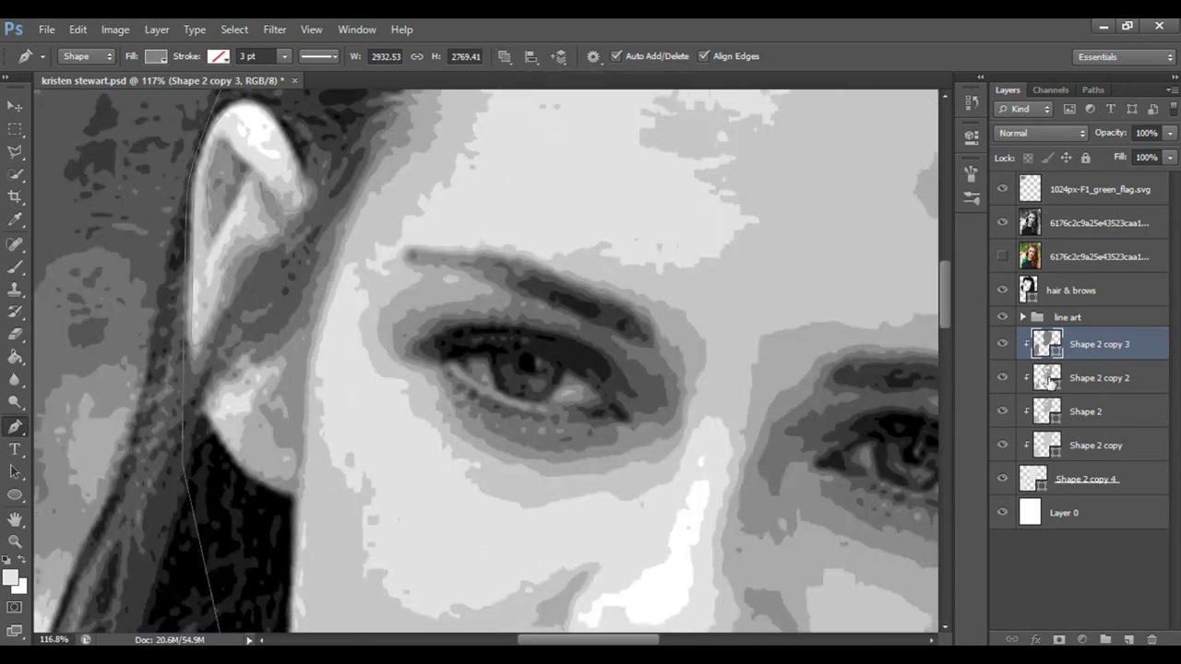
click(1047, 379)
click(1043, 347)
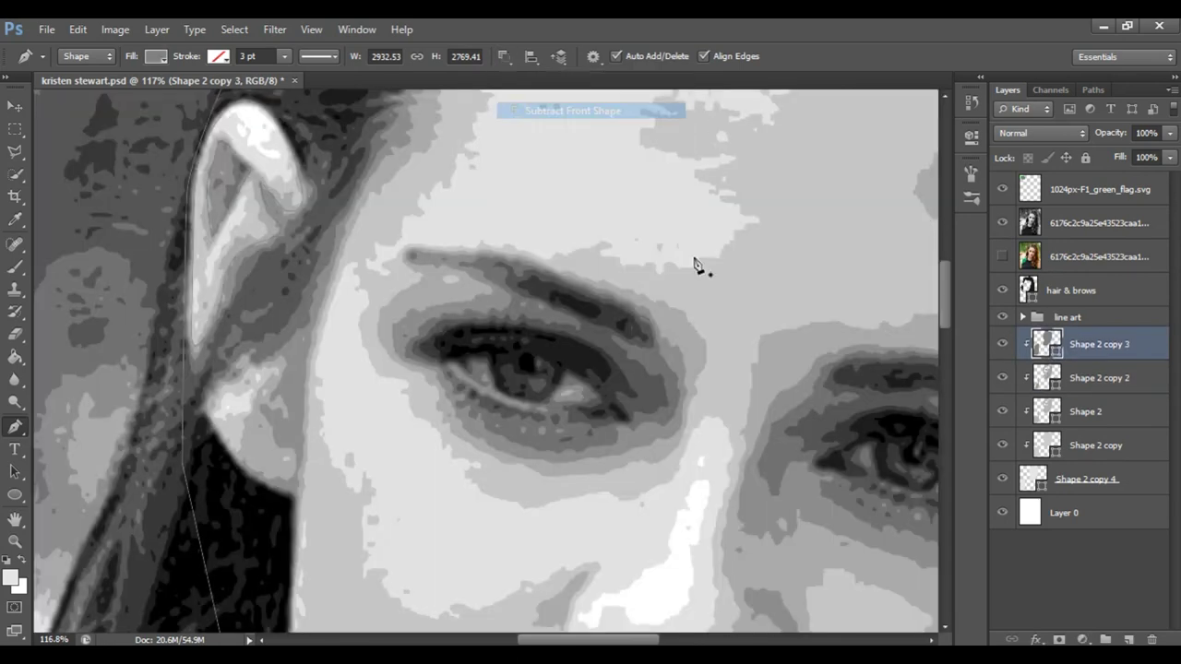
click(295, 456)
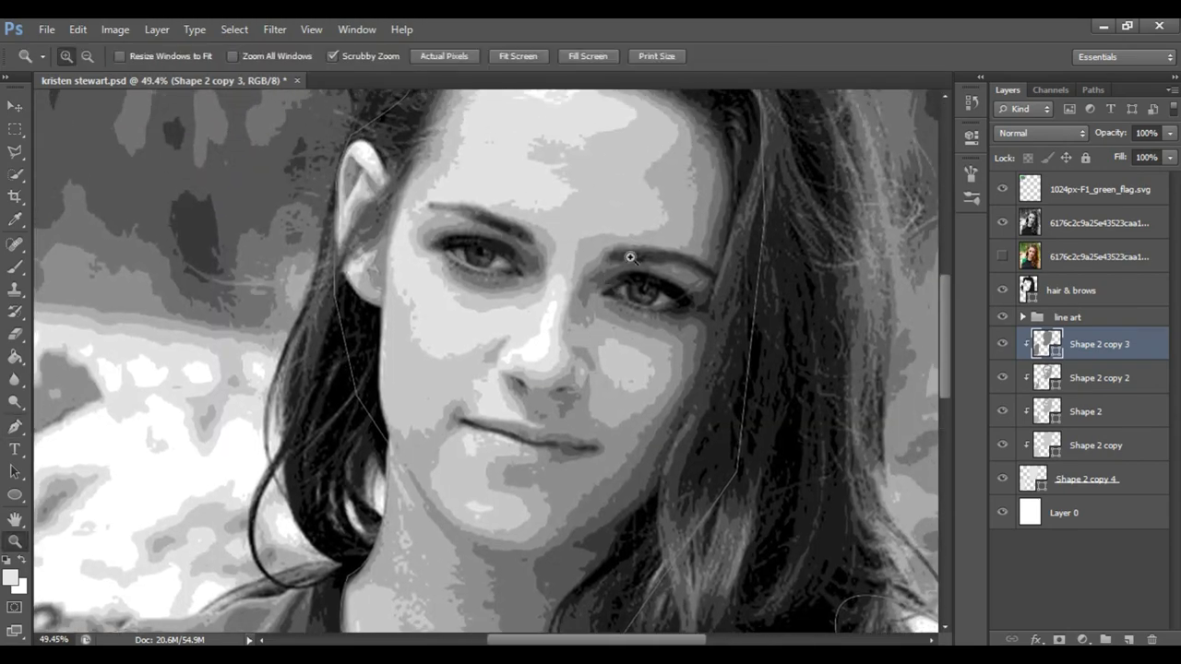
click(1045, 376)
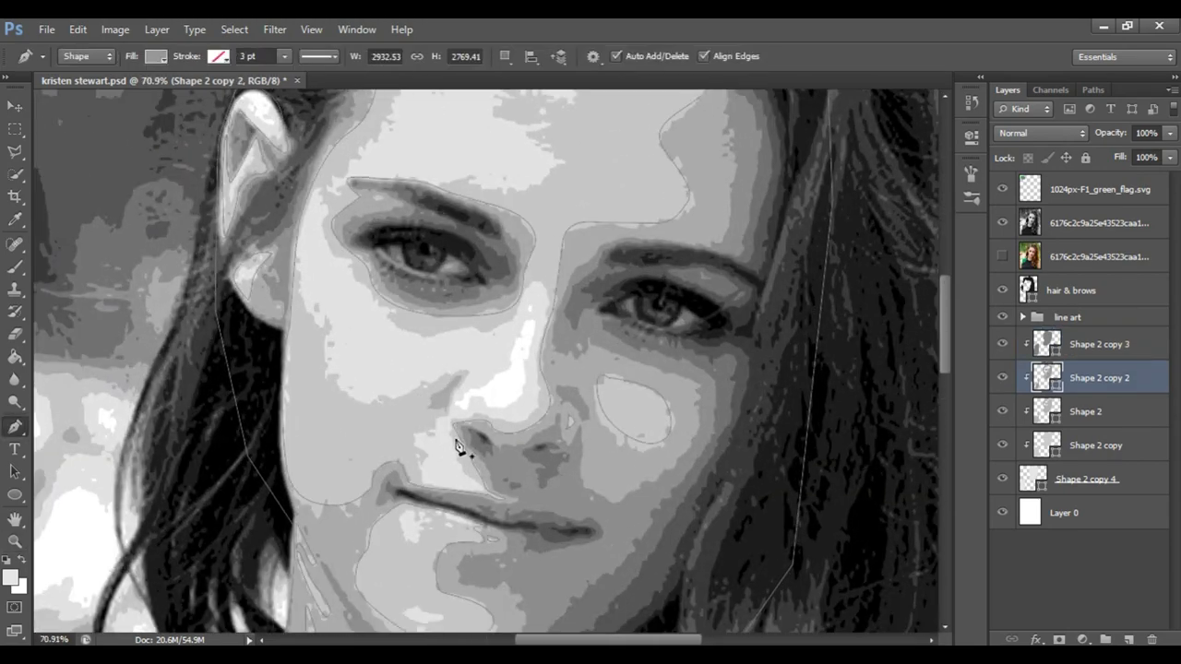
- Trace the Shape 2 copy 3 outline around the upper cheek and under it
drag(458, 448, 611, 409)
key(alt+bracketright)
drag(585, 185, 557, 197)
mouse_move(554, 320)
mouse_down()
mouse_move(545, 312)
mouse_move(639, 320)
mouse_up()
click(691, 491)
click(648, 515)
click(617, 519)
drag(584, 492, 584, 466)
- Continue the outline along the nose wing to just above the lips
scroll(591, 452, up, 5)
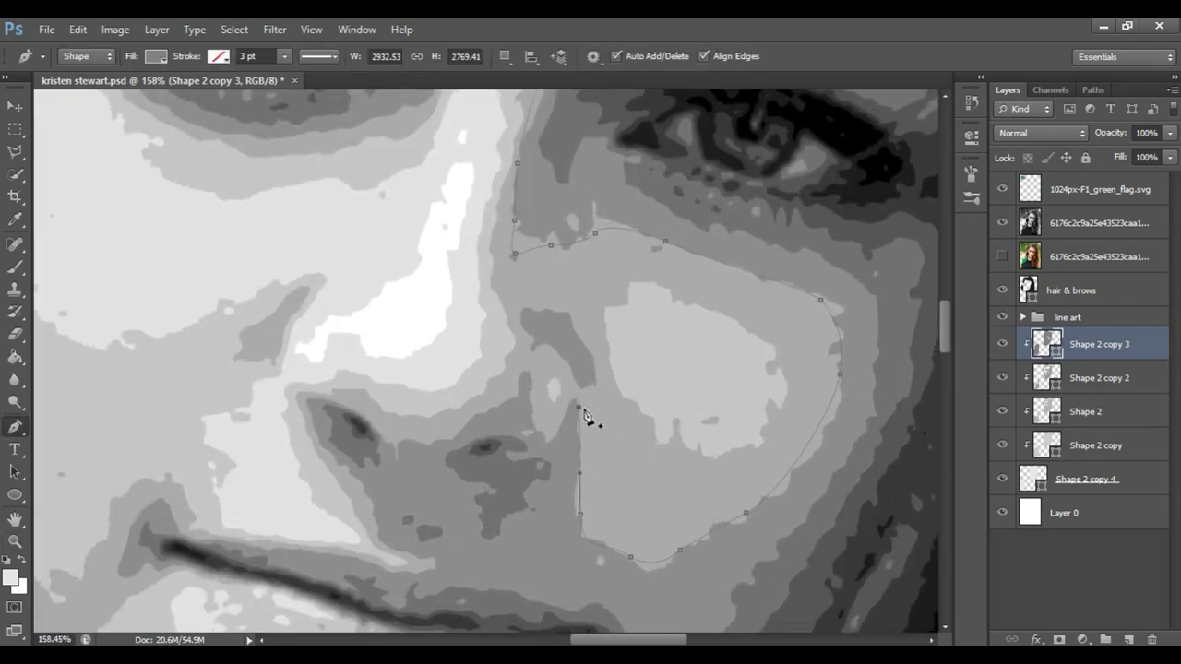
click(539, 435)
click(465, 426)
drag(406, 442, 369, 417)
drag(432, 566, 446, 563)
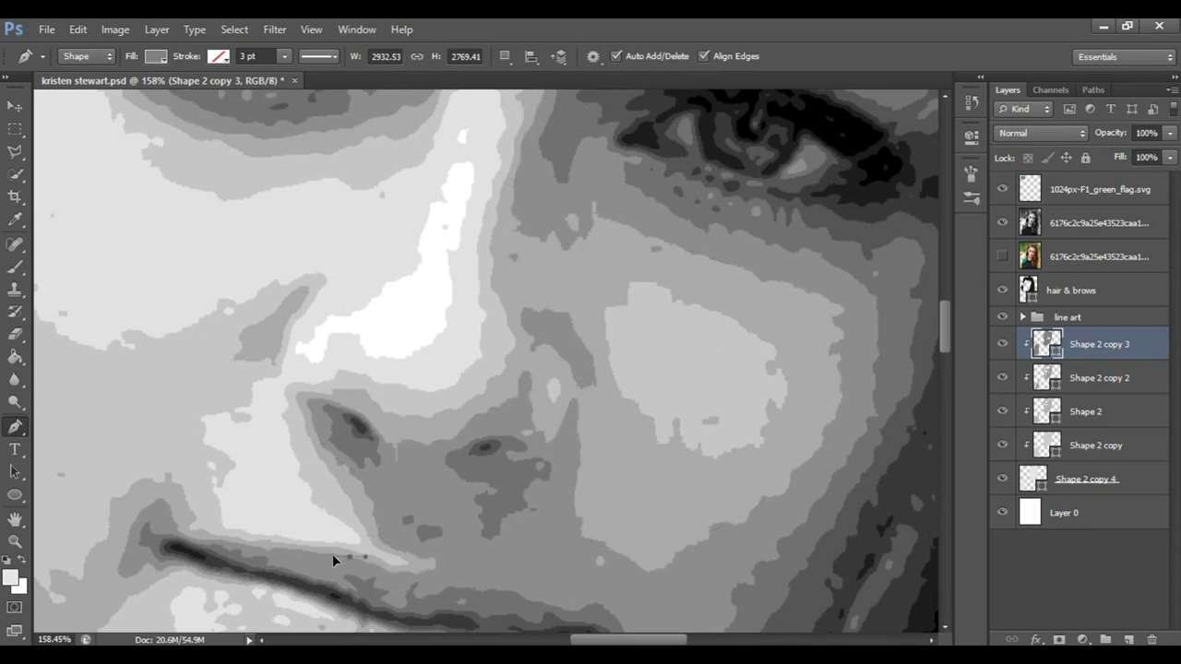
drag(382, 576, 338, 557)
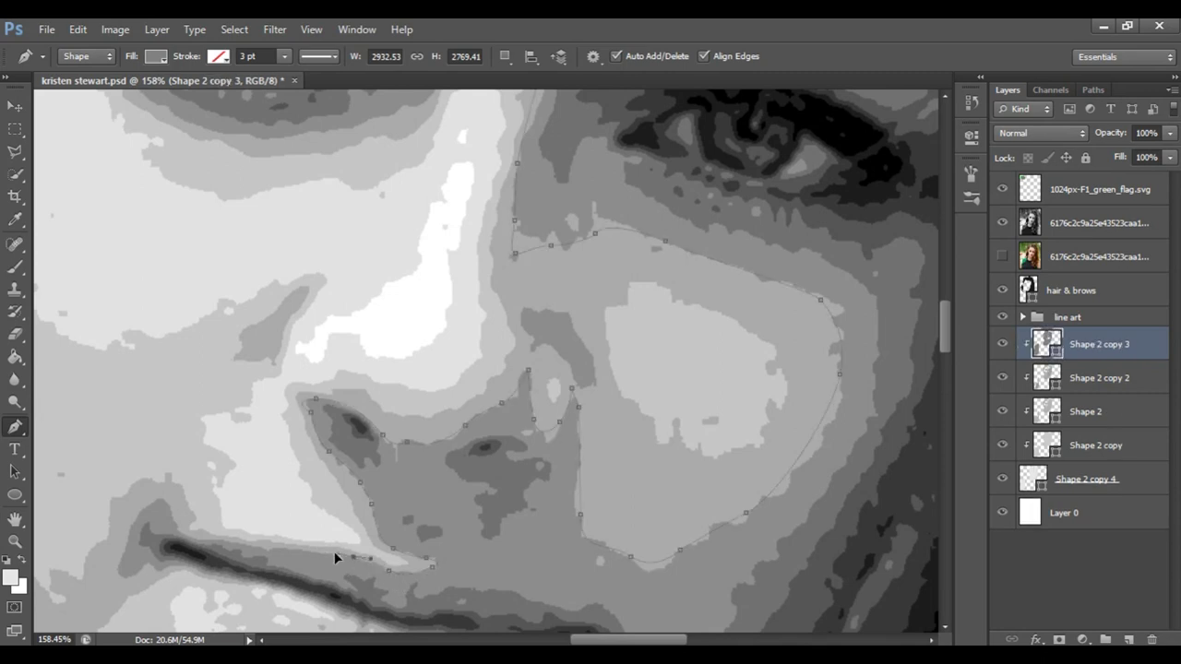
- Zoom in on the lips and place anchors around and below the mouth
drag(155, 513, 228, 356)
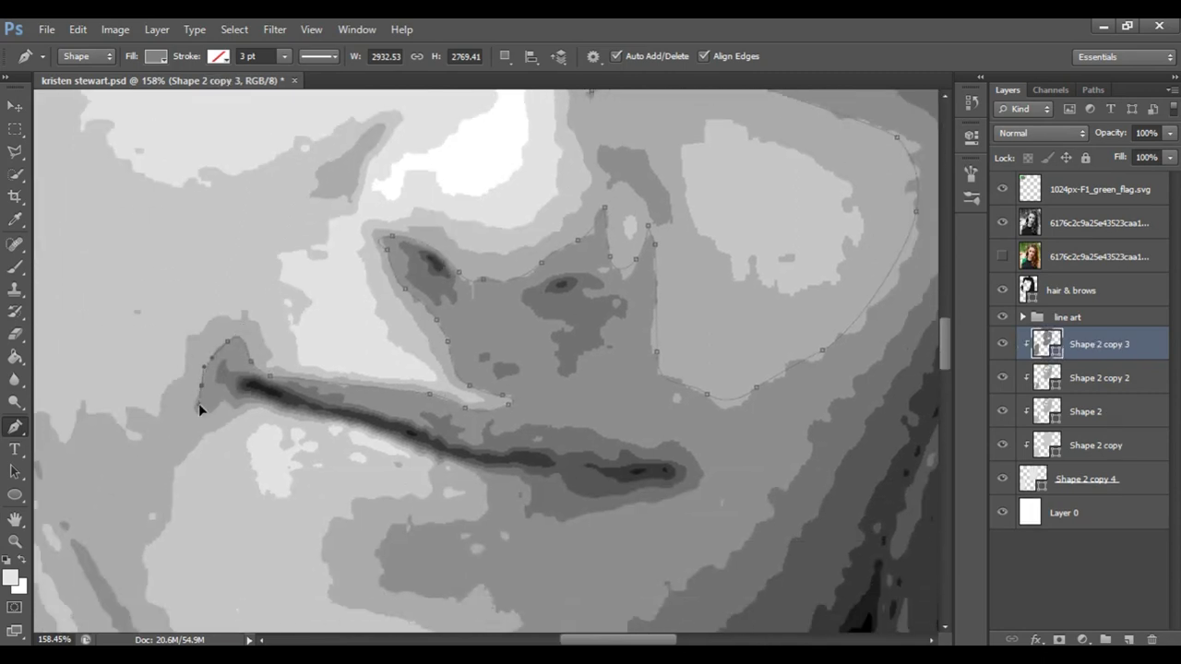
key(z)
click(345, 441)
key(p)
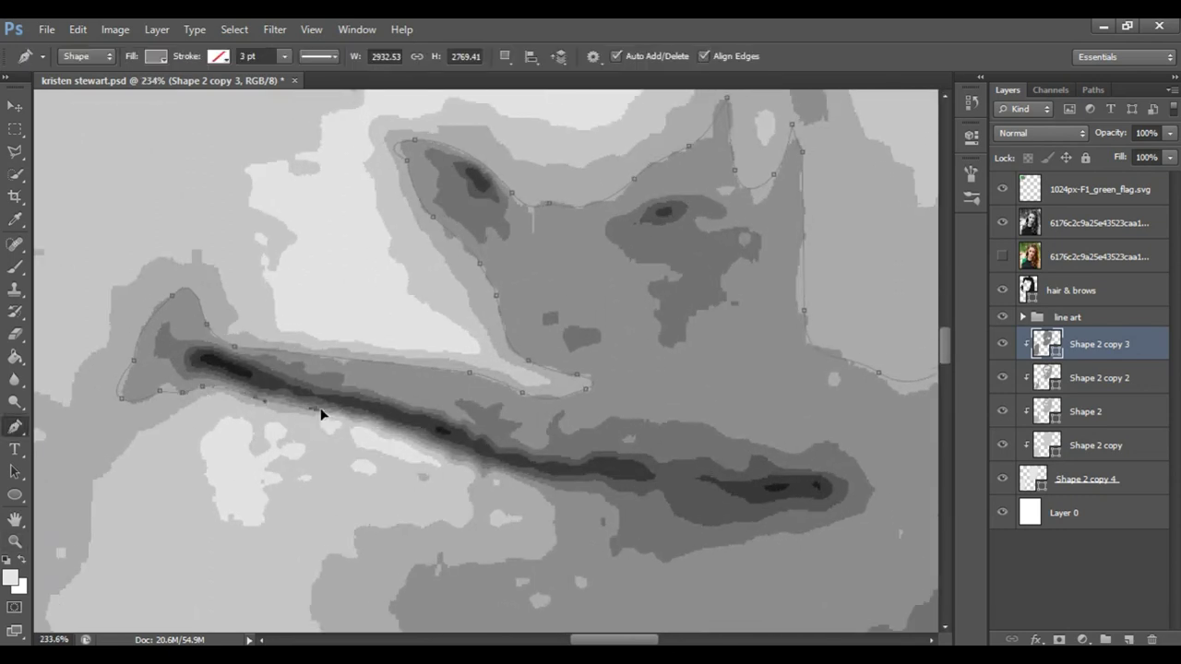
click(543, 552)
click(468, 561)
click(407, 565)
scroll(416, 468, down, 5)
click(418, 326)
click(495, 372)
- Zoom out and add three points starting the jawline curve
key(z)
drag(445, 327, 345, 424)
key(p)
click(421, 441)
click(361, 429)
click(292, 379)
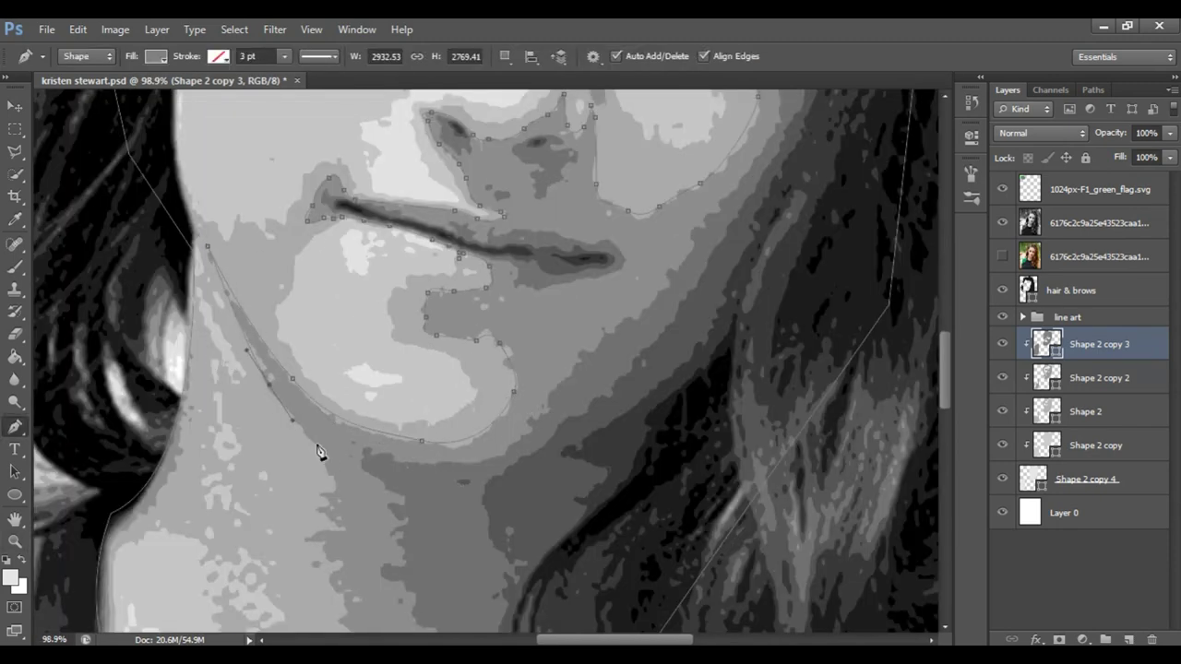
- Trace the Shape 2 copy 3 outline down the neck to the lower jaw
click(328, 462)
scroll(396, 382, down, 1)
scroll(396, 382, down, 1)
click(302, 359)
click(337, 409)
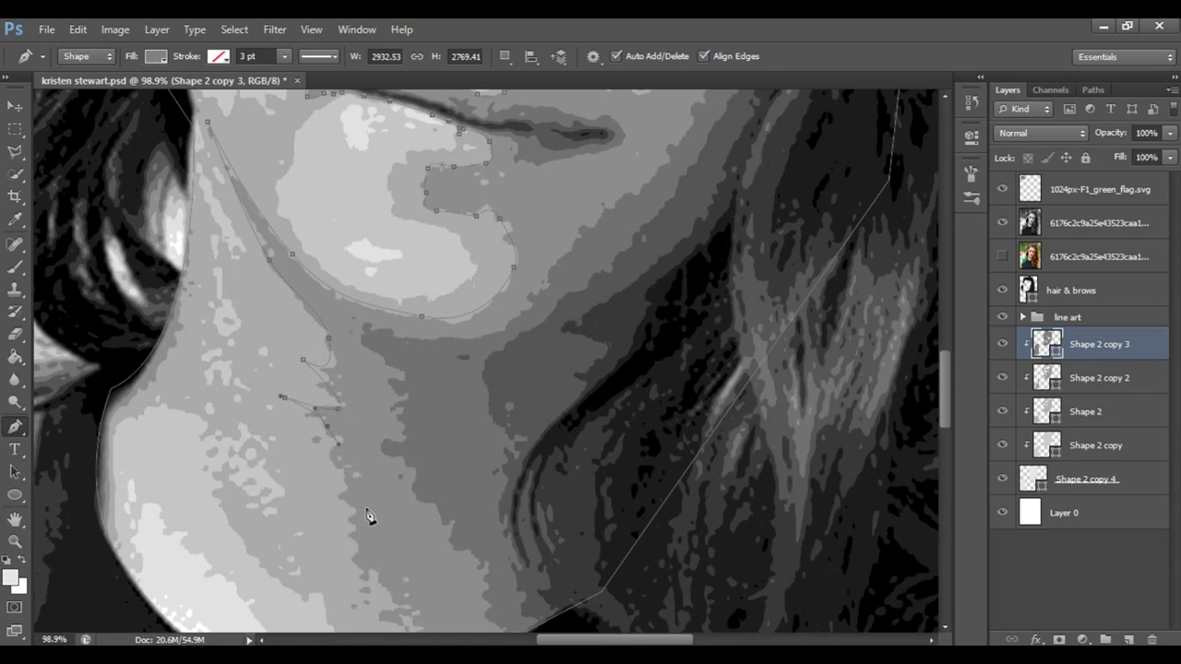
click(339, 496)
scroll(397, 416, down, 2)
click(378, 402)
click(496, 458)
drag(449, 514, 342, 535)
- Continue the outline up along the left cheek edge
click(141, 446)
click(95, 343)
click(62, 271)
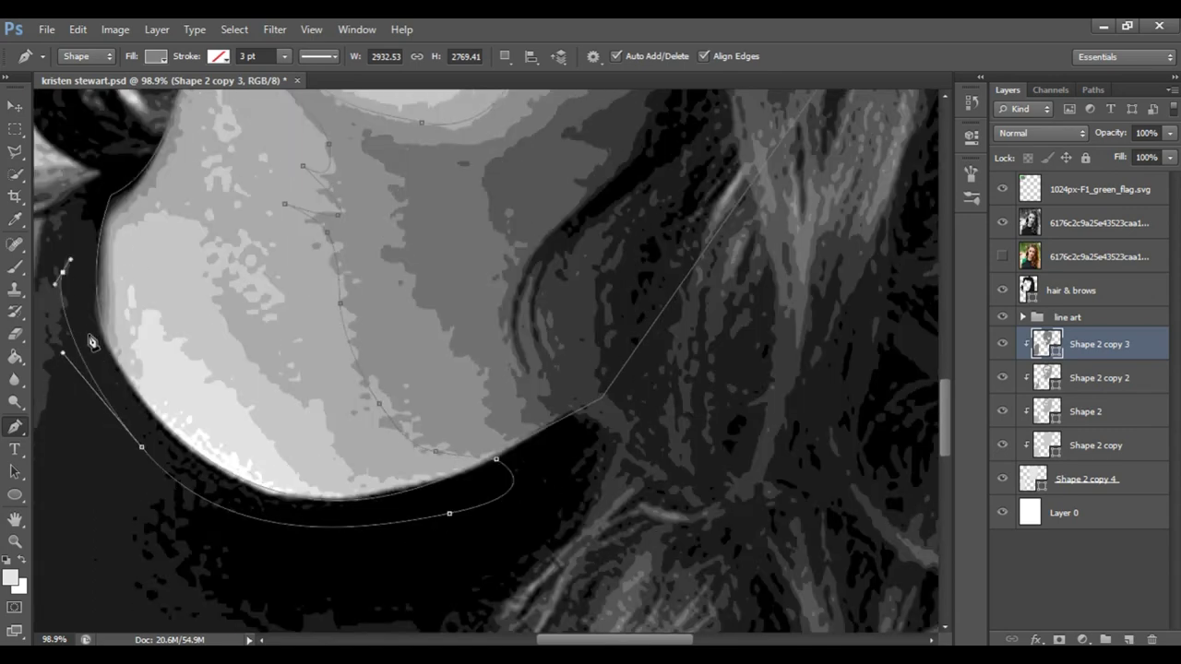
scroll(111, 345, up, 2)
scroll(187, 219, up, 3)
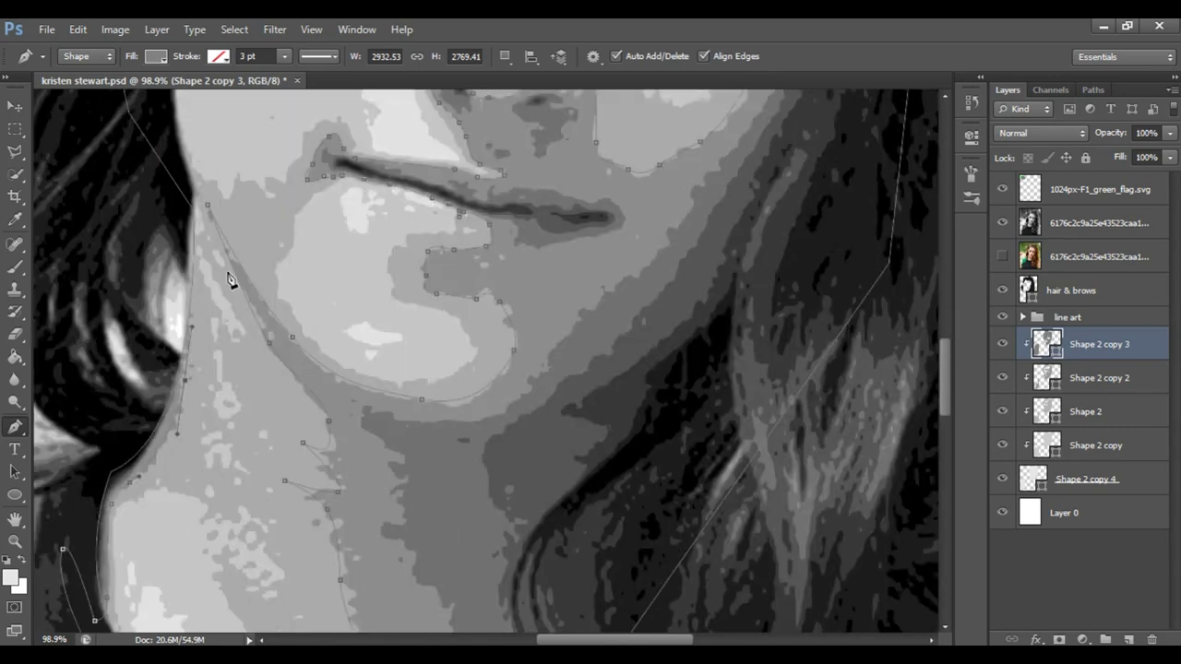
scroll(232, 277, up, 1)
scroll(198, 256, up, 3)
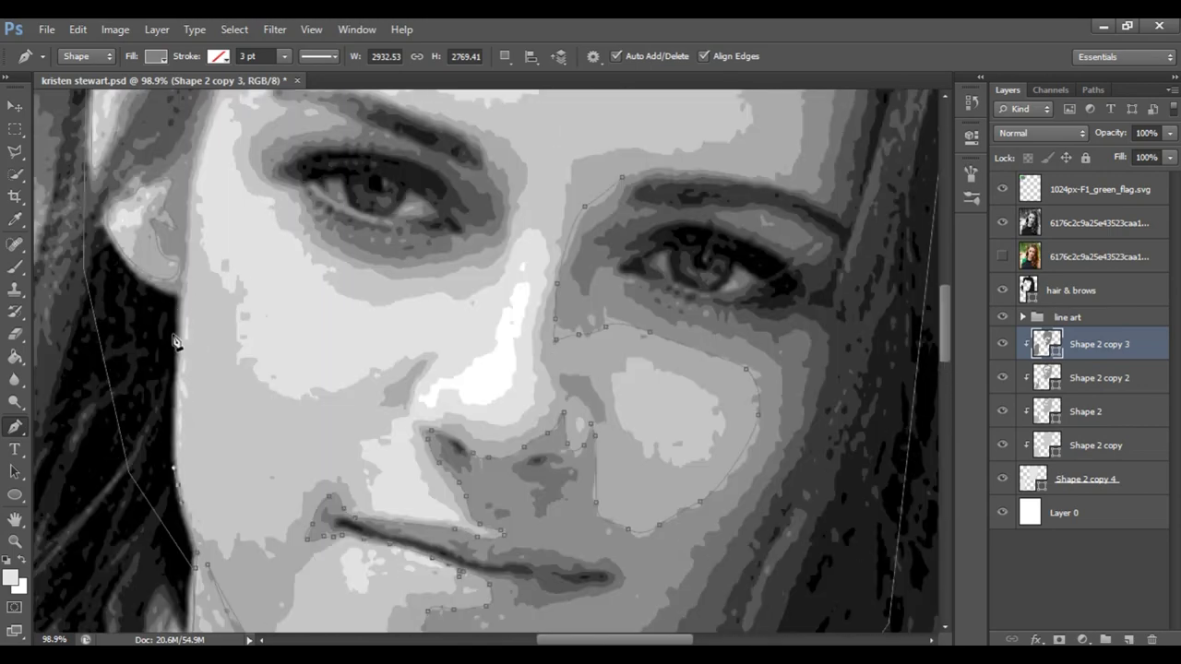
scroll(178, 328, up, 3)
scroll(572, 389, up, 3)
- Extend the outline across the brow, up the face's right side and along the brow line
click(670, 317)
click(745, 326)
click(797, 313)
scroll(786, 248, up, 3)
click(787, 245)
click(548, 130)
scroll(514, 151, up, 1)
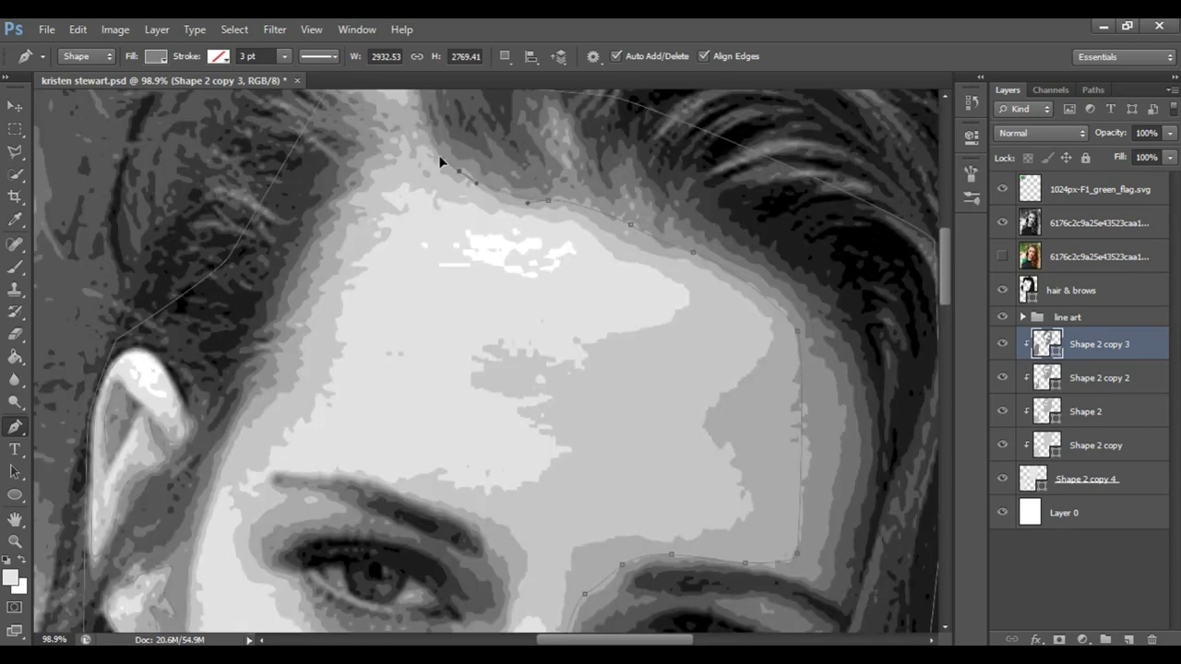
scroll(317, 258, down, 1)
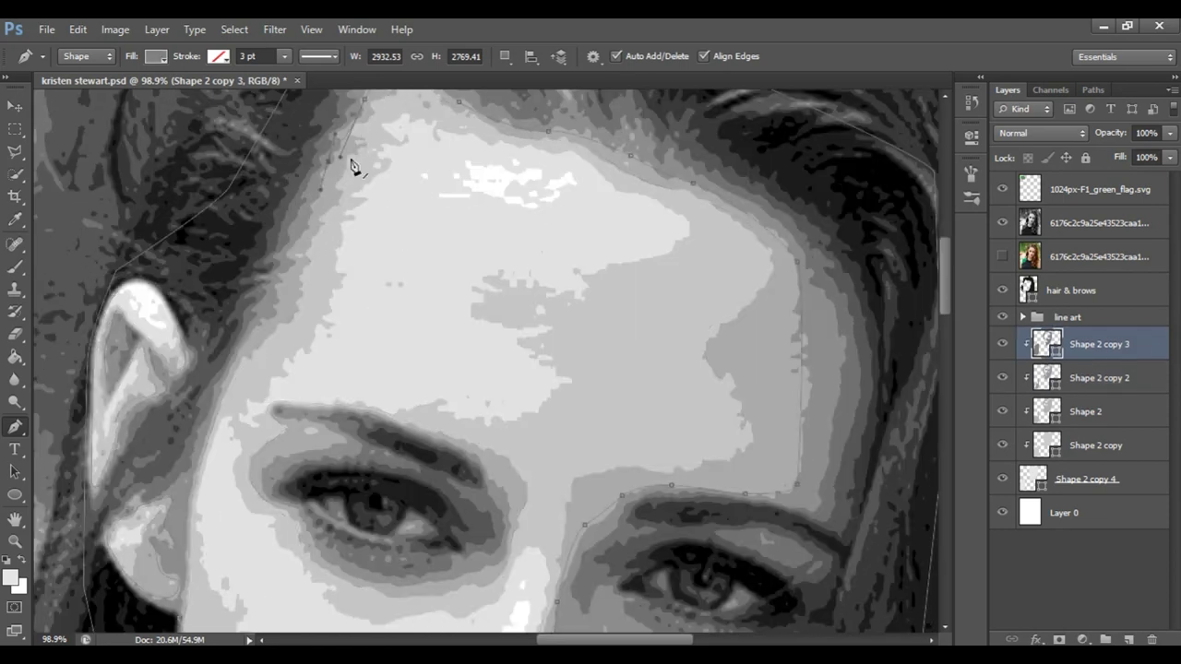
scroll(273, 297, down, 2)
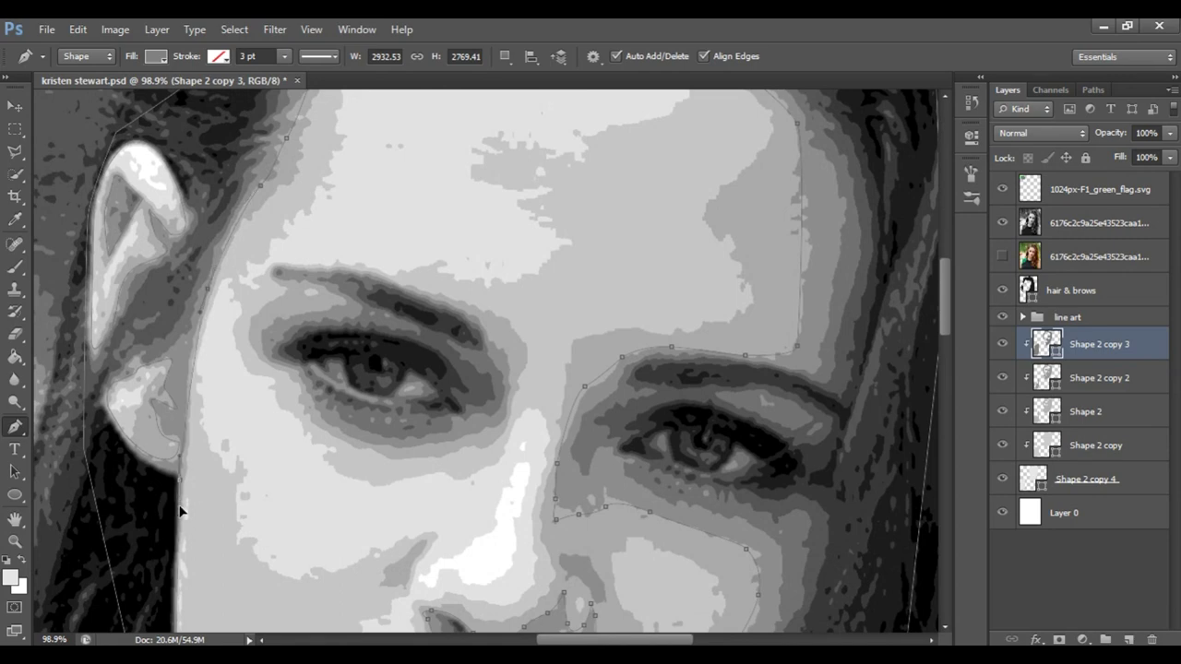
scroll(574, 329, down, 1)
scroll(440, 382, down, 2)
- Add a small curved patch beside the nose on Shape 2 copy 2, then return to Shape 2 copy 3
key(z)
click(444, 347)
key(alt+bracketleft)
key(p)
click(450, 310)
drag(415, 381, 416, 421)
drag(370, 379, 349, 385)
key(alt+bracketright)
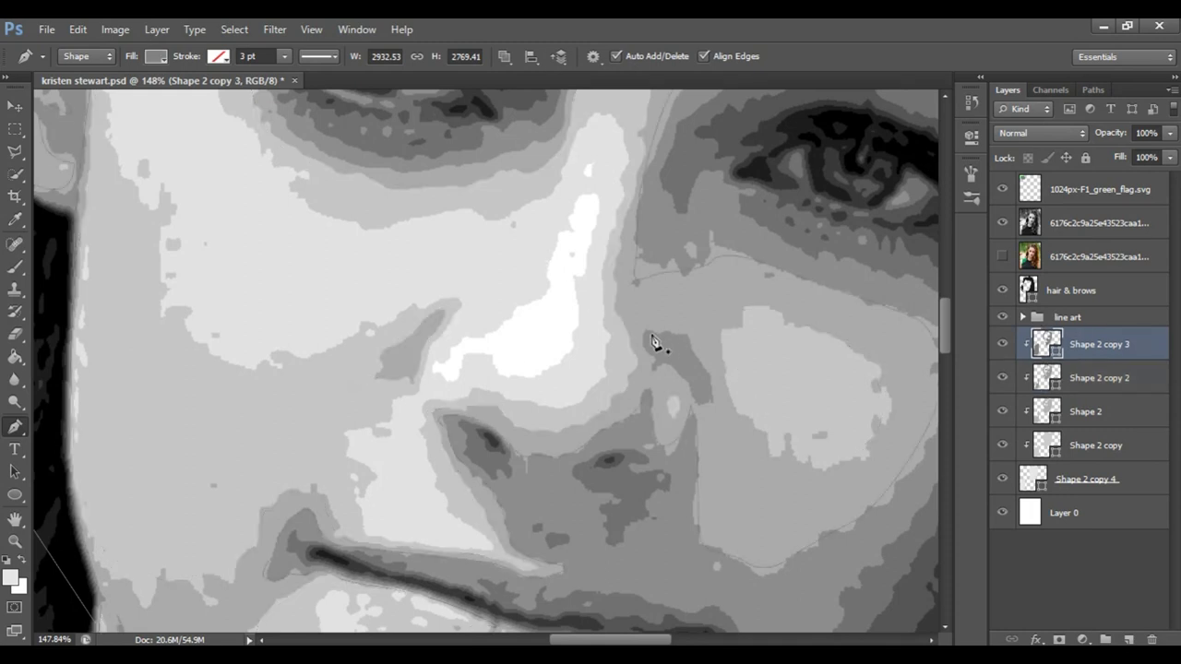
- Extend the Shape 2 copy 3 outline back toward its starting point
click(713, 399)
click(684, 381)
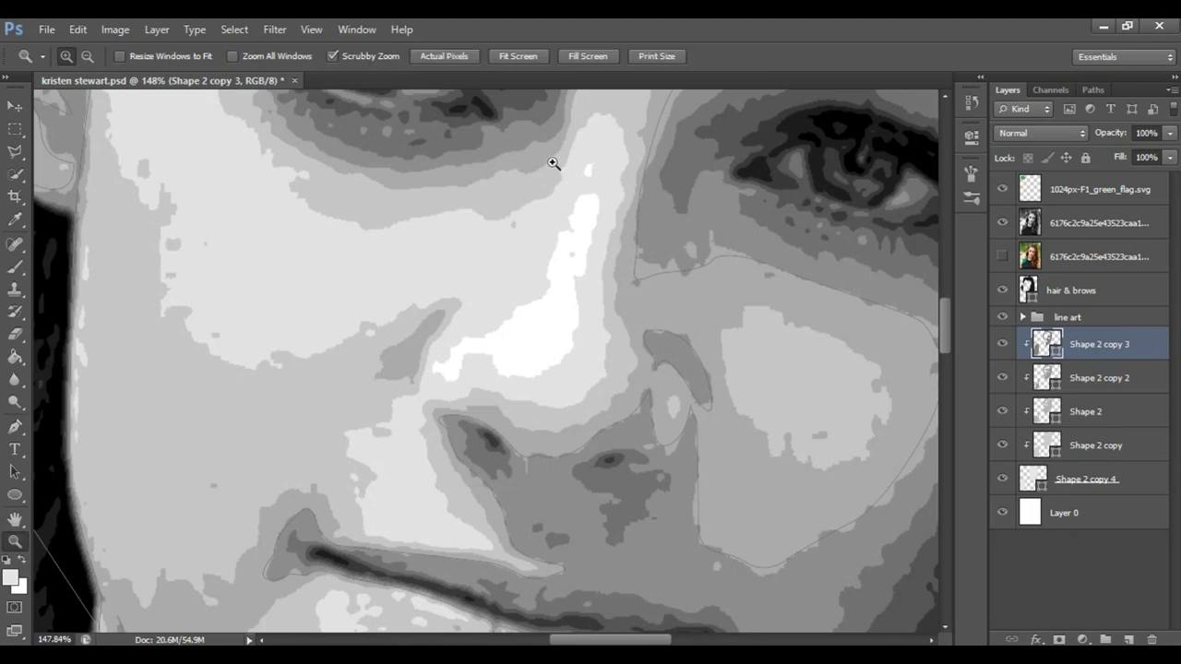
key(z)
mouse_move(812, 527)
mouse_down()
mouse_move(467, 375)
mouse_move(1090, 371)
mouse_up()
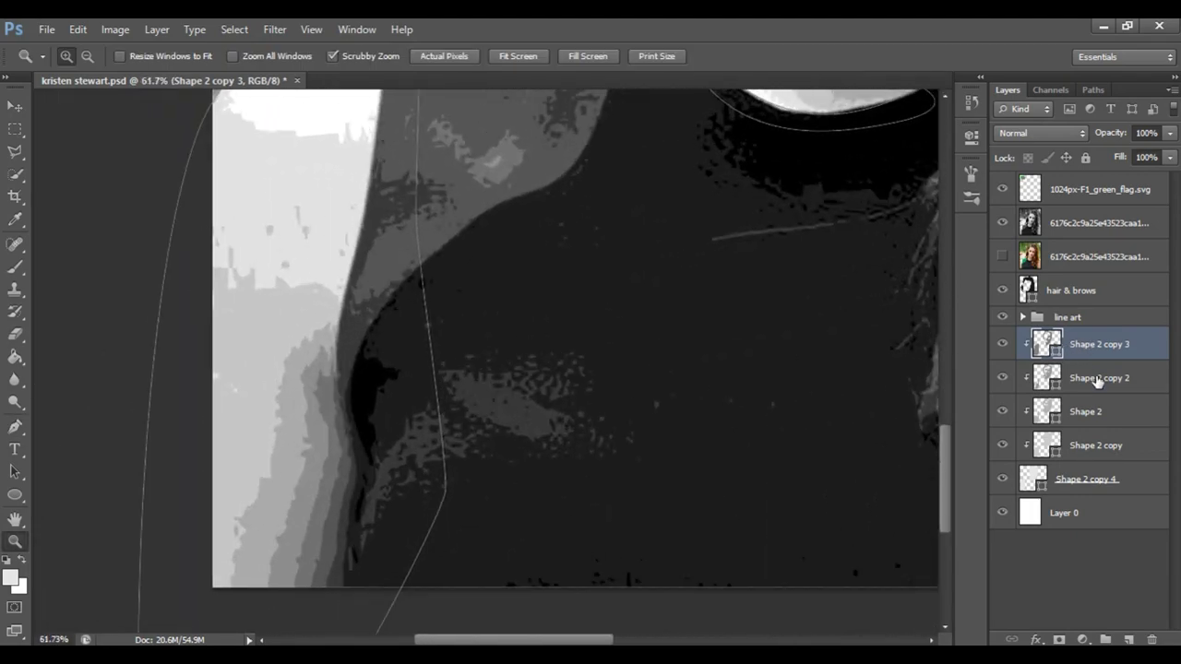
- Combine a new outline curving around the right shoulder past the canvas edge
drag(726, 286, 599, 285)
key(p)
click(504, 55)
click(593, 124)
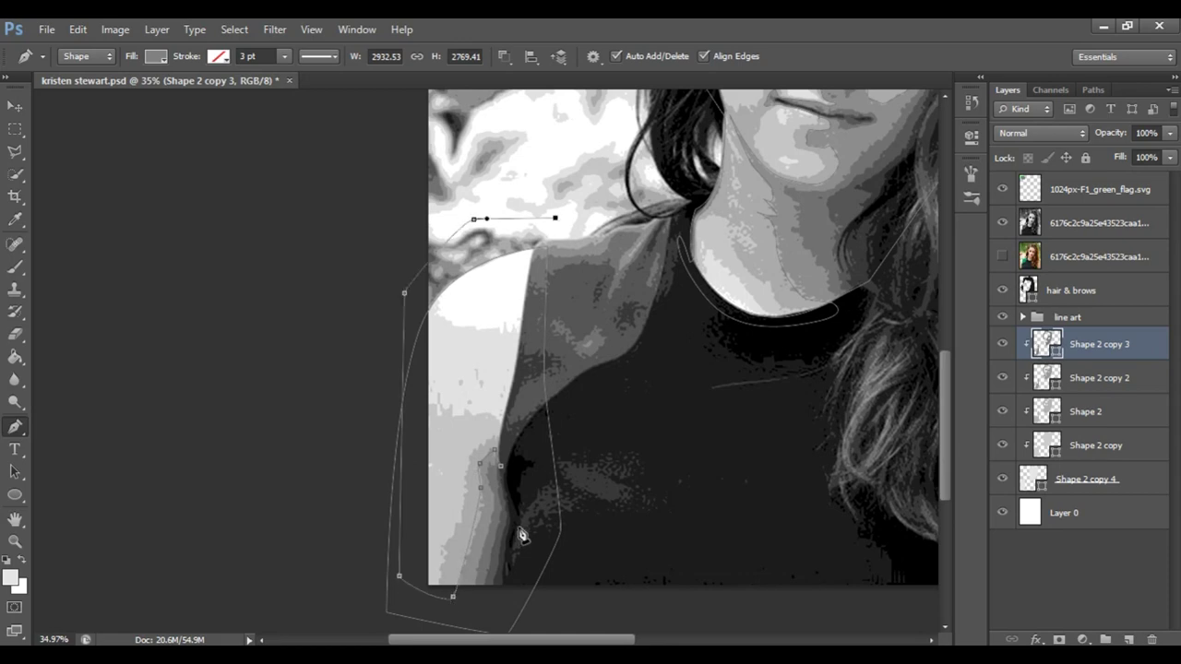
scroll(453, 366, down, 2)
scroll(453, 366, right, 5)
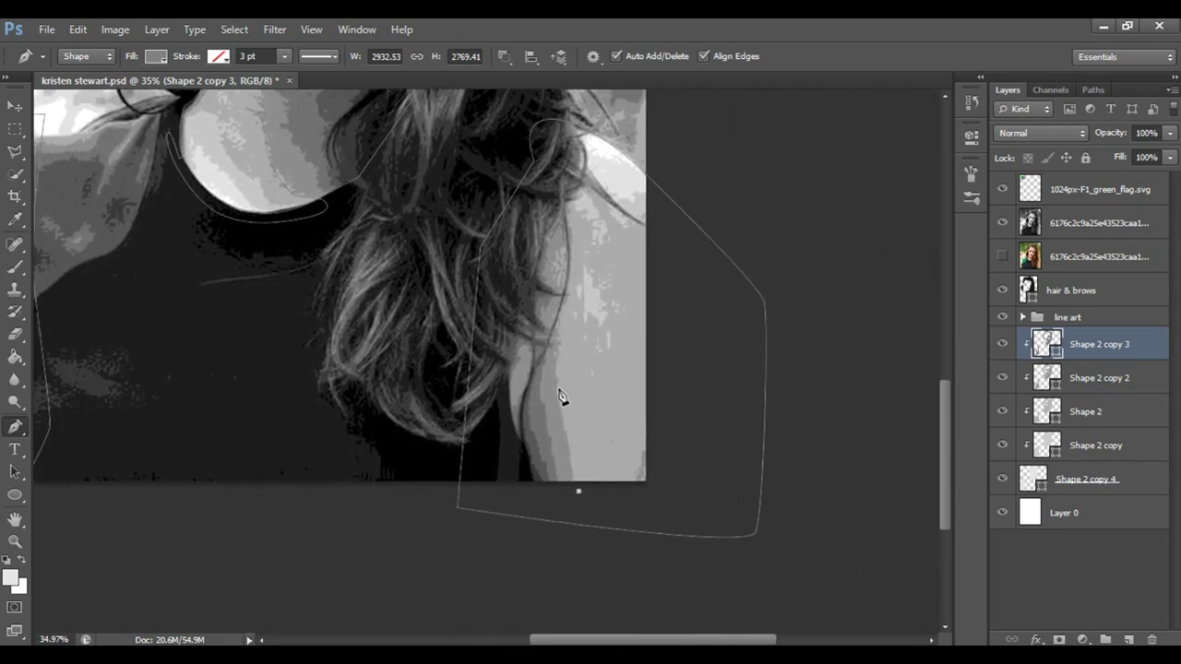
drag(567, 204, 701, 345)
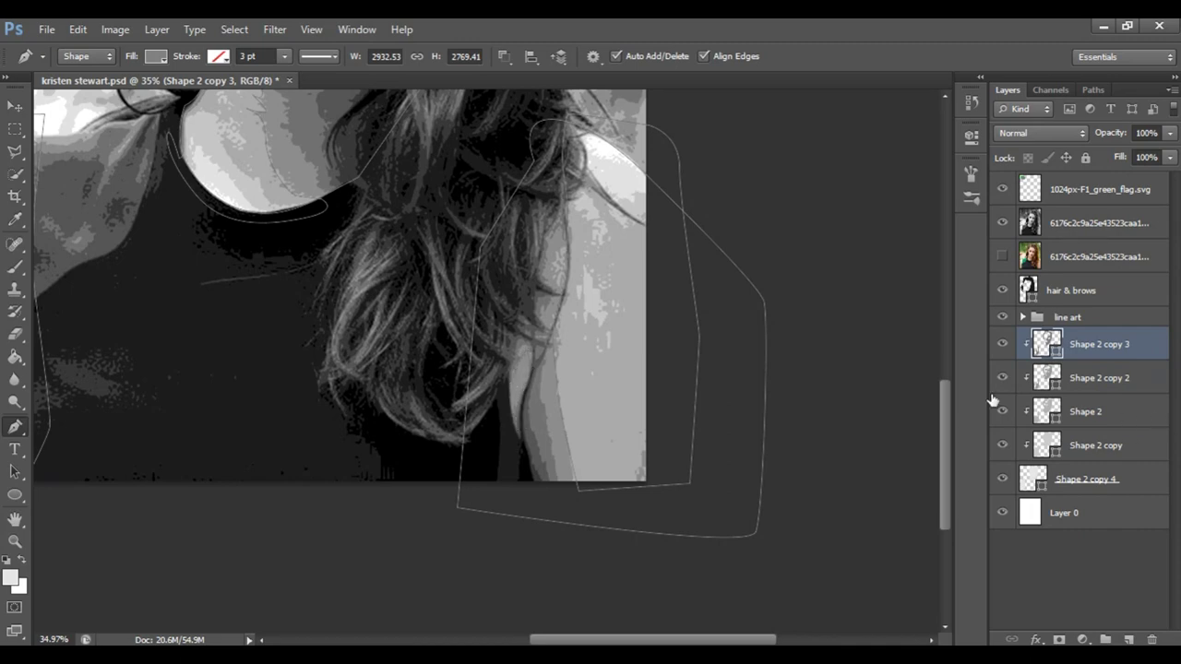
- Lower the Shape 2 copy 3 layer opacity to 90%
key(z)
key(ctrl+0)
drag(501, 229, 816, 229)
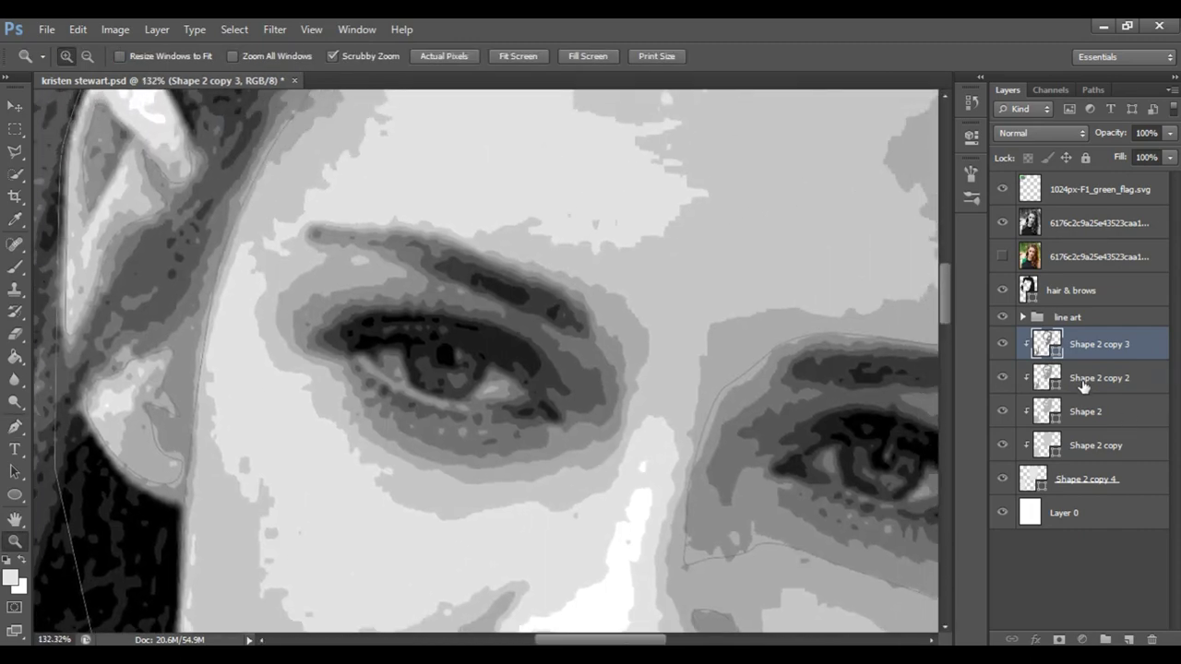
click(1084, 386)
click(1097, 344)
- Combine an outline around the left eye, from the eyebrow tip around the lower eyelid
key(9)
key(p)
click(505, 56)
click(564, 94)
click(327, 228)
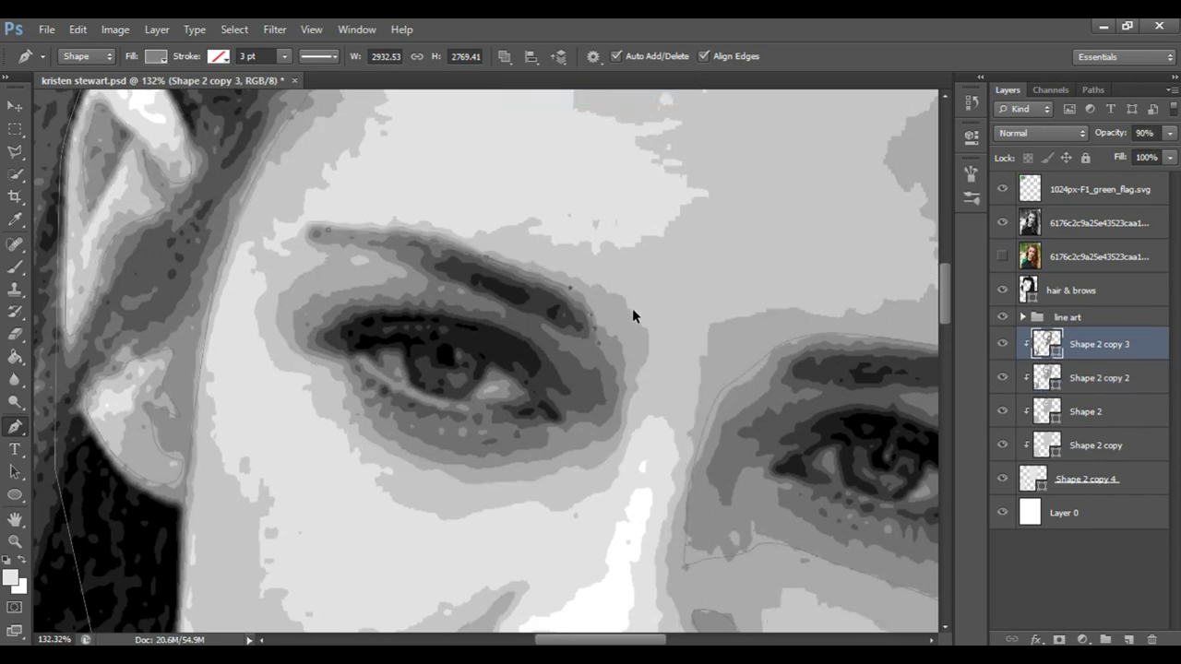
click(584, 447)
click(545, 463)
click(491, 469)
click(447, 462)
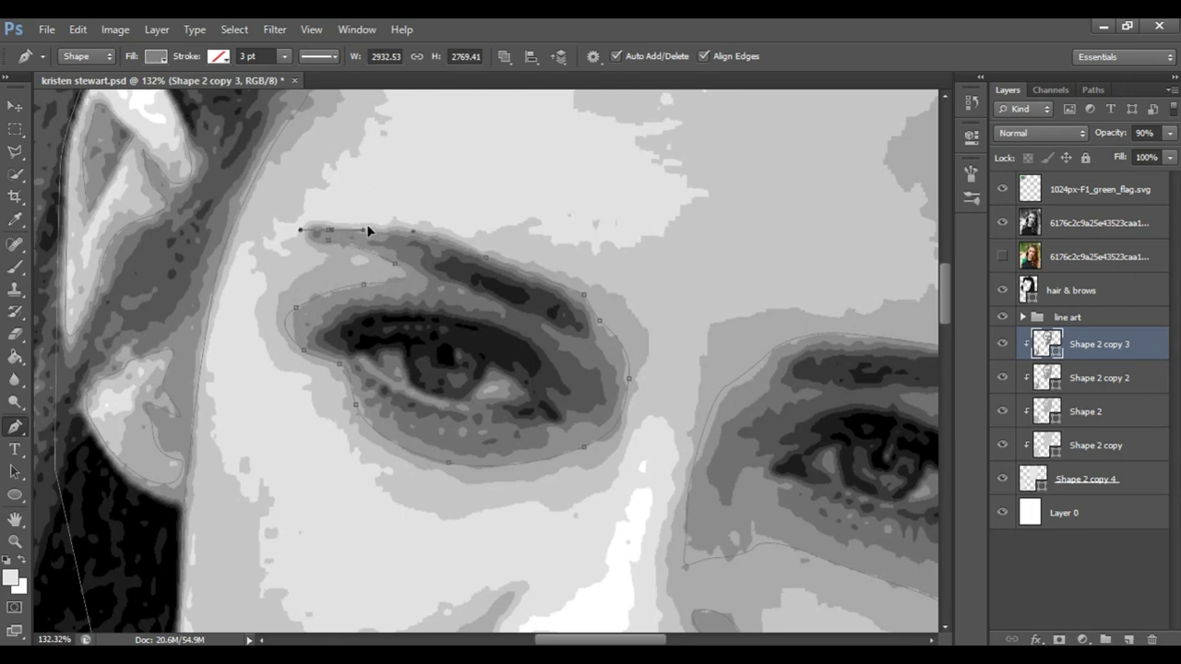
- Start a Subtract Front Shape cut-out on Shape 2 copy 2, then reselect Shape 2 copy 3 and Layer 0
key(alt+bracketleft)
click(504, 57)
click(567, 108)
click(352, 255)
click(1043, 345)
key(z)
drag(433, 416, 448, 410)
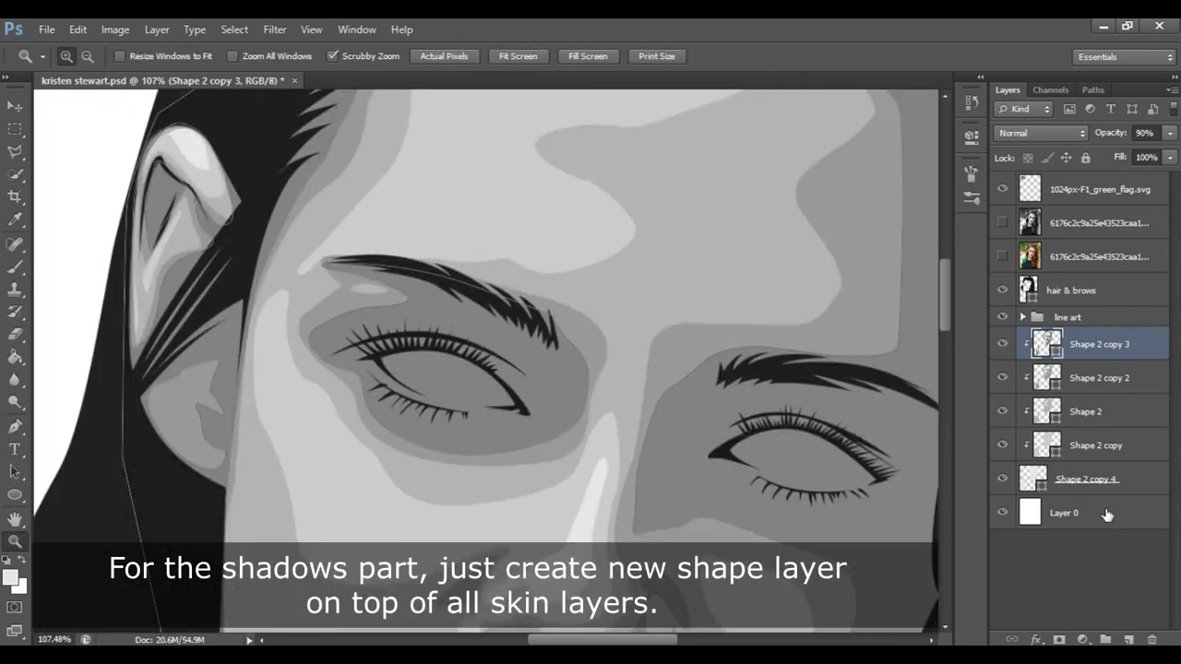
click(1104, 513)
key(ctrl+0)
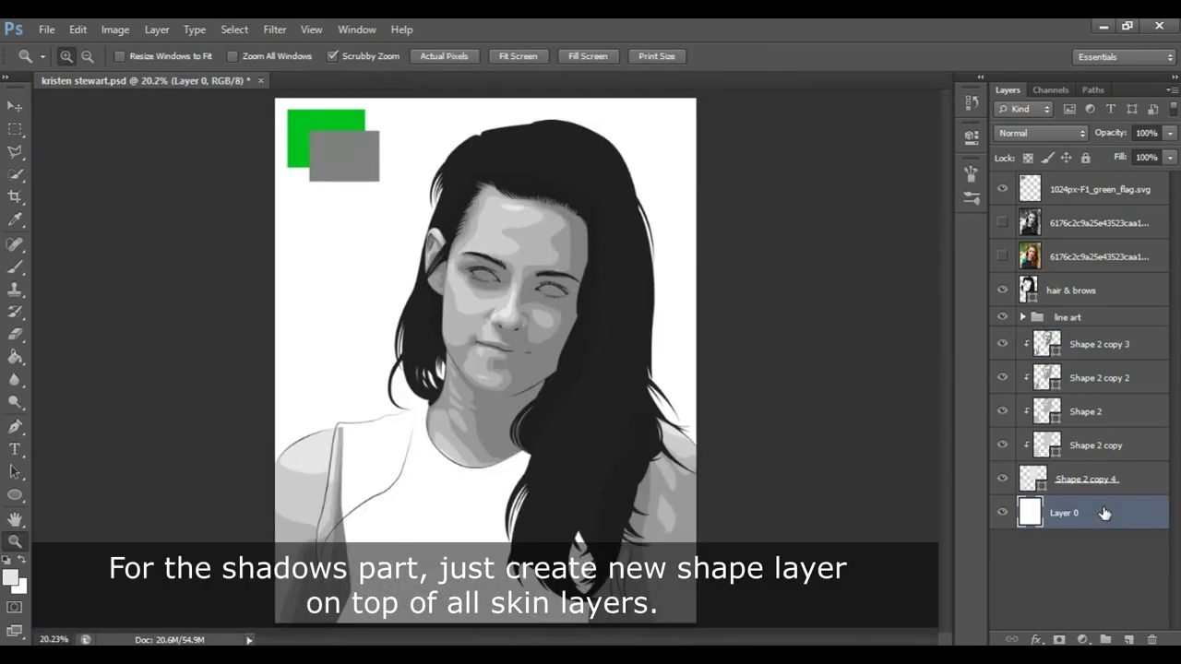
- Save the portrait and zoom in on the face with Shape 2 copy 3 selected
key(ctrl+s)
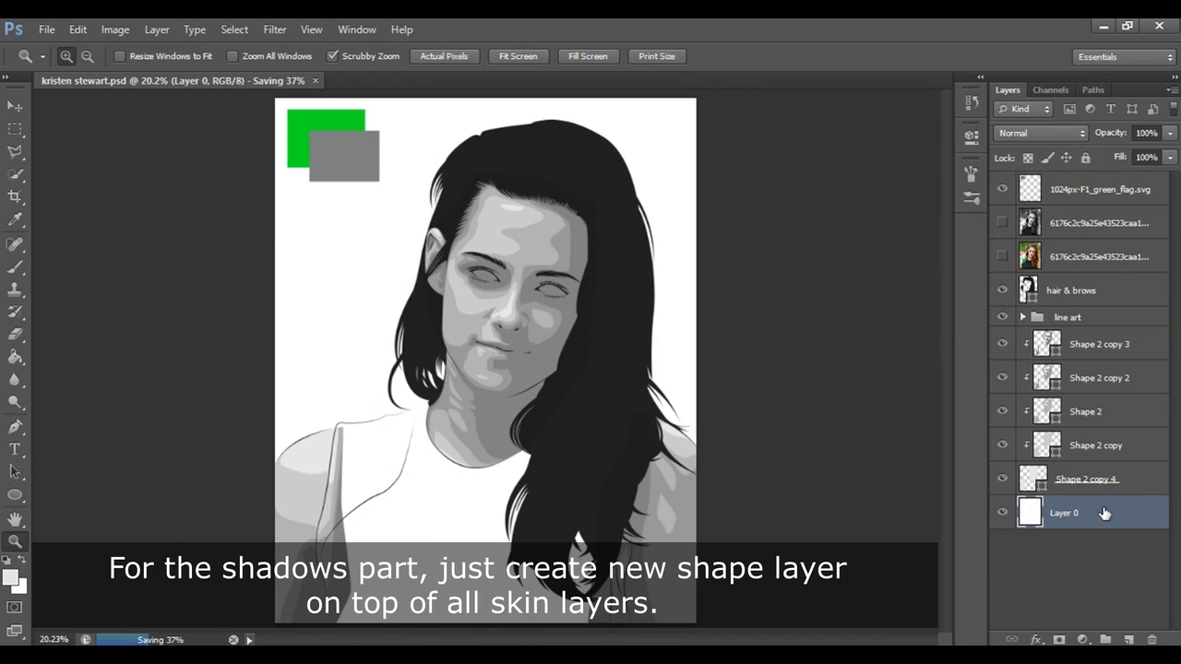
click(1098, 344)
mouse_move(495, 296)
mouse_down()
mouse_move(591, 302)
mouse_move(569, 292)
mouse_up()
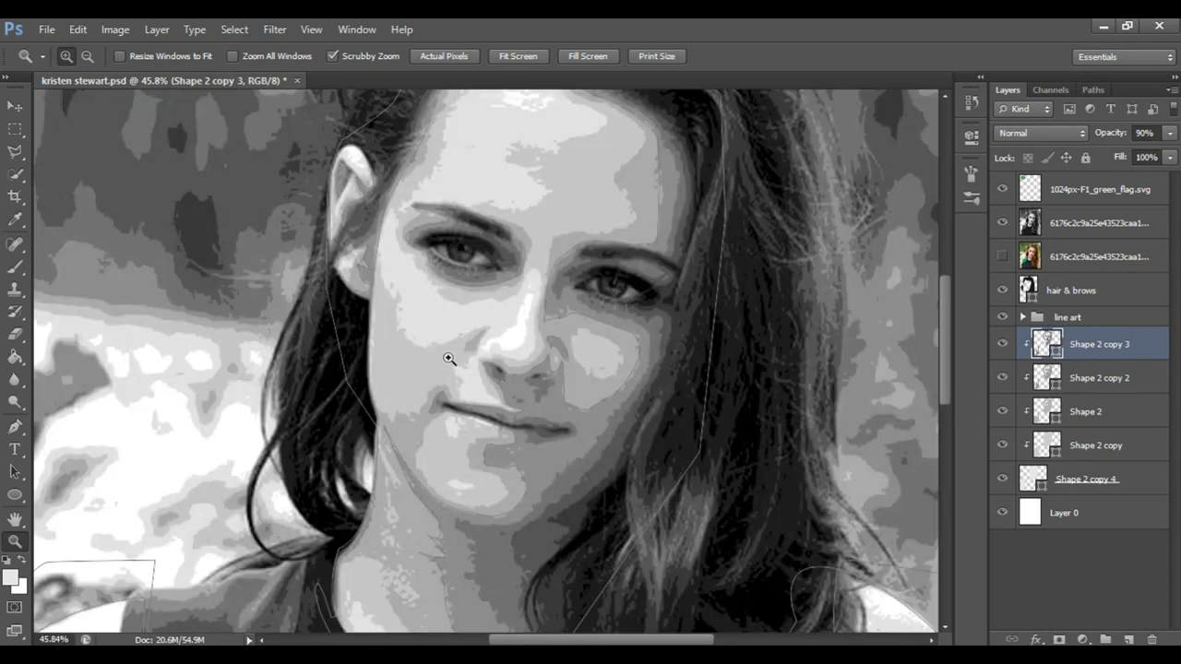
click(15, 426)
key(z)
drag(540, 385, 606, 356)
key(p)
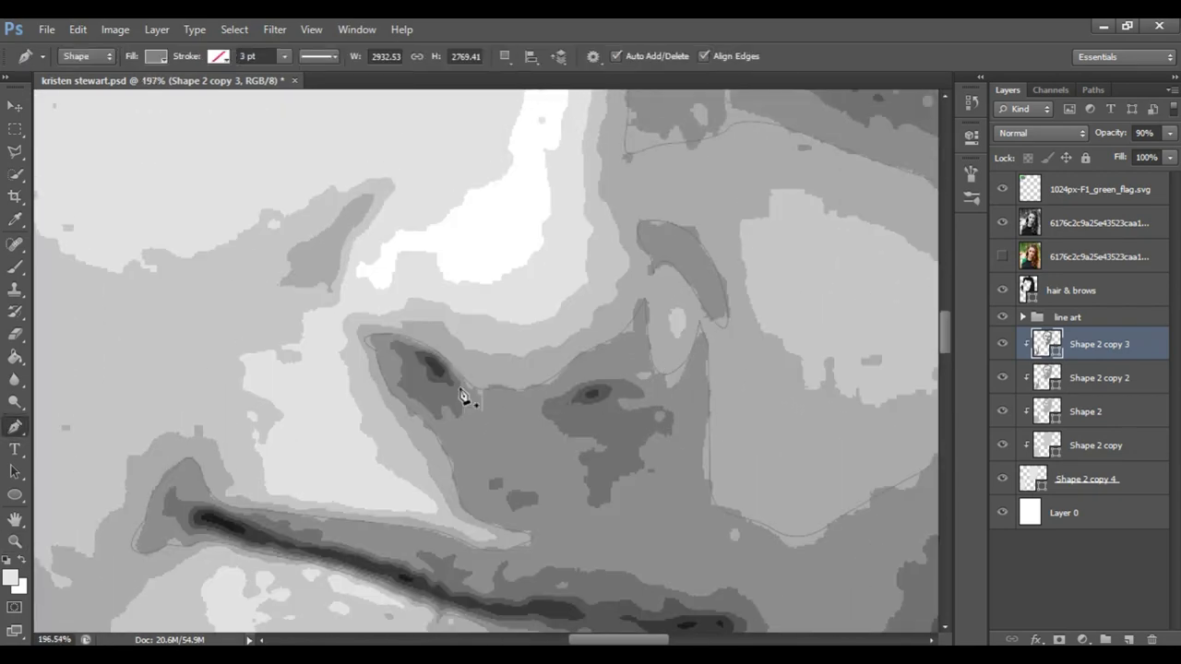
- Outline the left nostril shadow as a new shape layer
click(461, 395)
click(397, 347)
click(406, 376)
click(424, 410)
click(455, 421)
click(462, 397)
- Combine a right nostril outline that continues into the shadow down the nose
click(504, 56)
click(563, 95)
click(591, 380)
click(562, 399)
click(640, 405)
click(641, 466)
click(599, 505)
click(581, 459)
- Begin the lip shadow along the bottom of the lower lip to its left corner
scroll(554, 406, down, 3)
click(542, 343)
scroll(600, 406, down, 1)
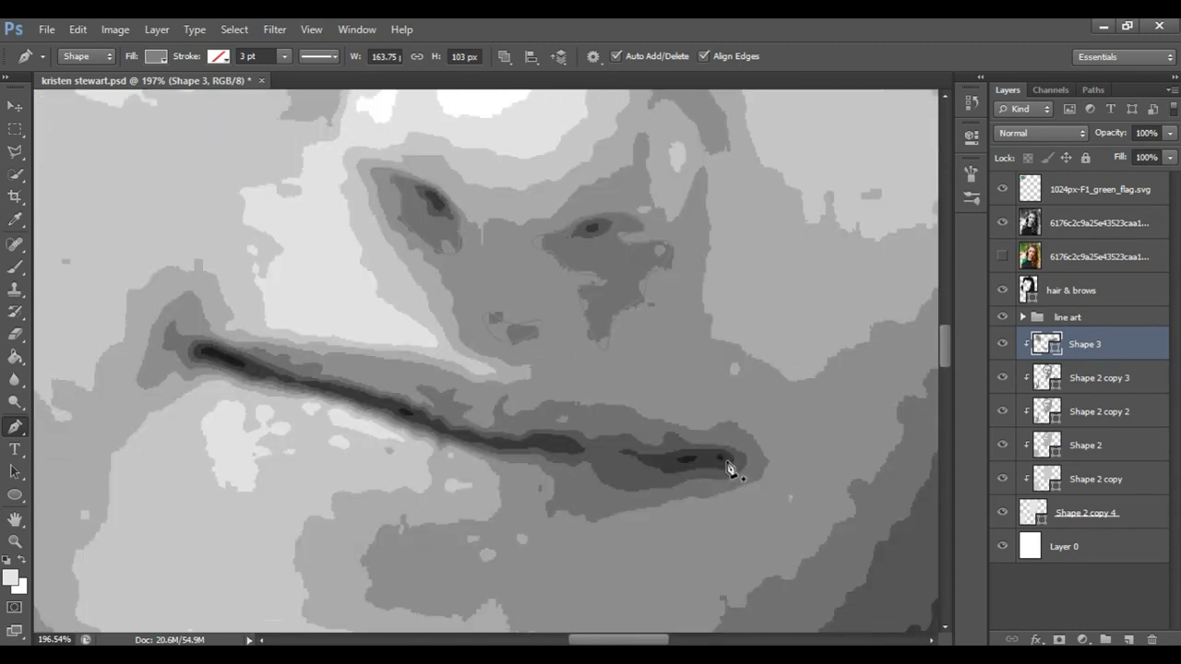
scroll(728, 468, down, 1)
drag(765, 429, 780, 441)
click(631, 503)
click(602, 509)
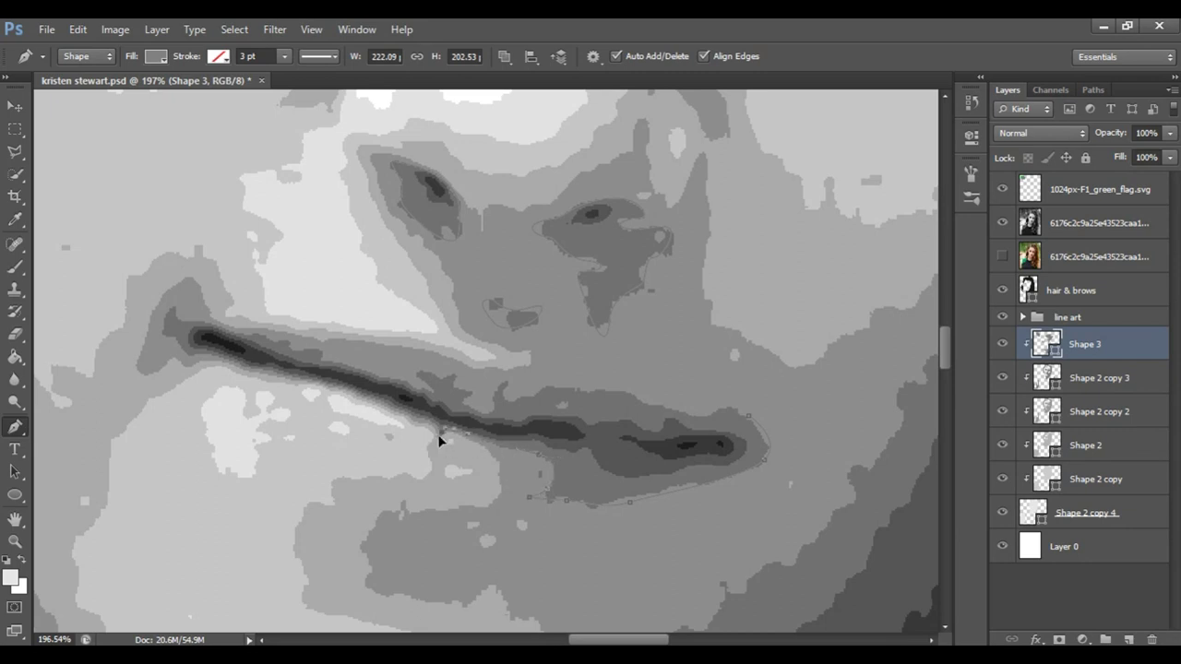
drag(227, 369, 209, 362)
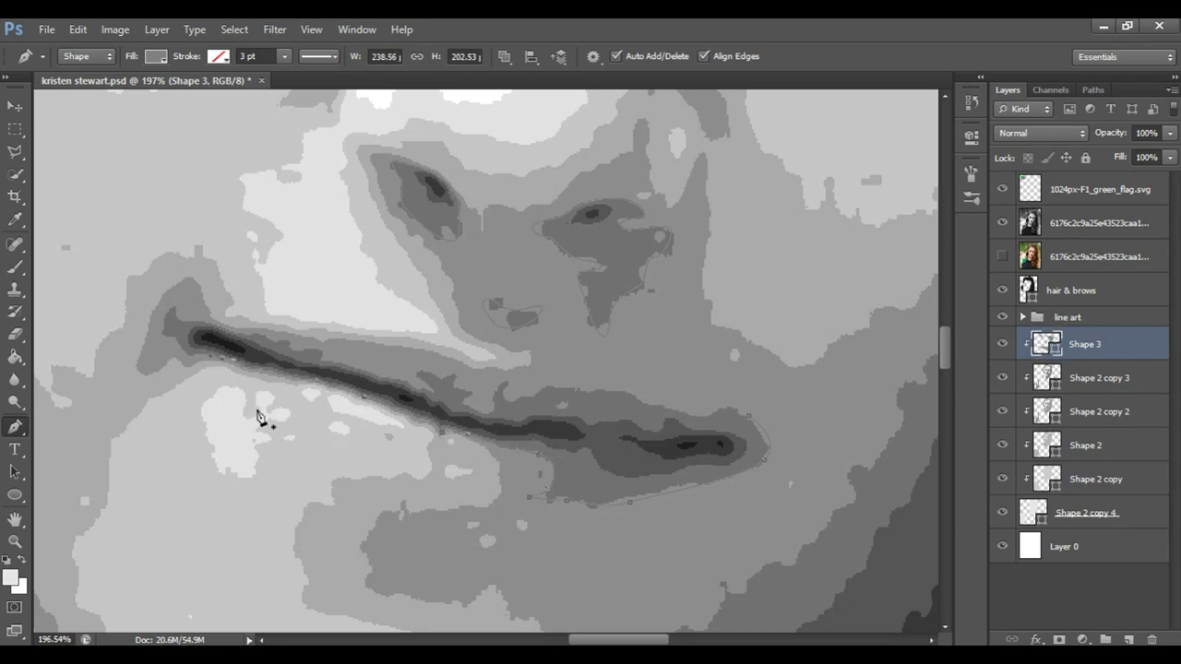
- Curve the lip shadow along the upper lip to the right corner and finish the shape
drag(256, 407, 464, 412)
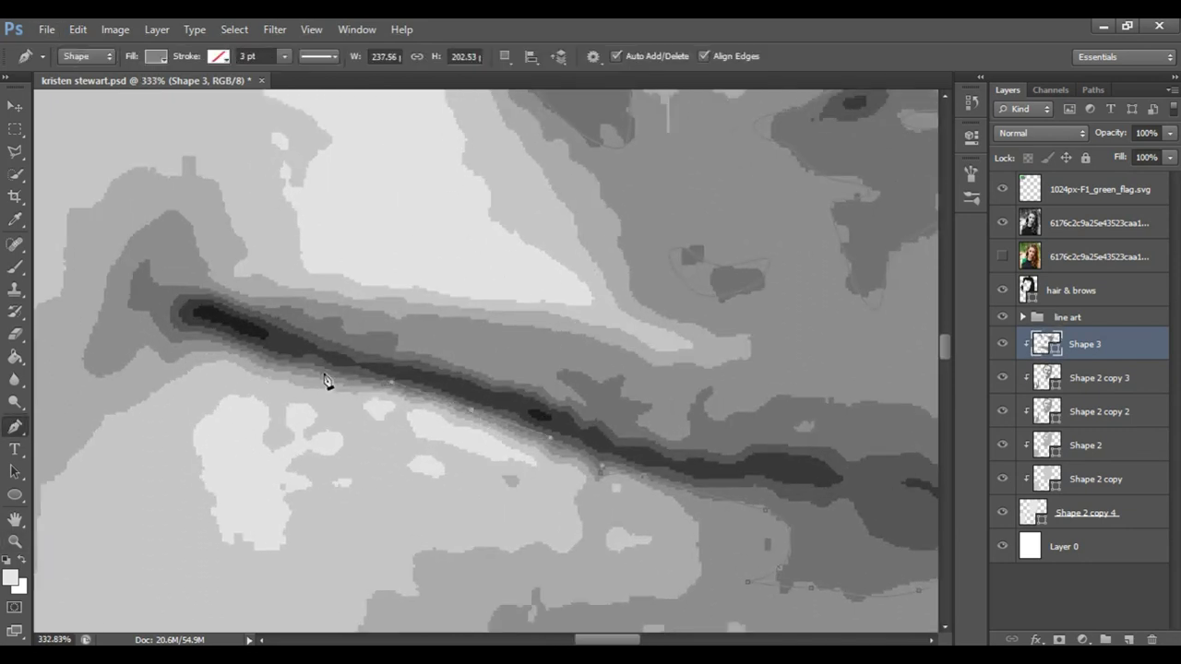
drag(298, 366, 305, 373)
drag(152, 323, 128, 291)
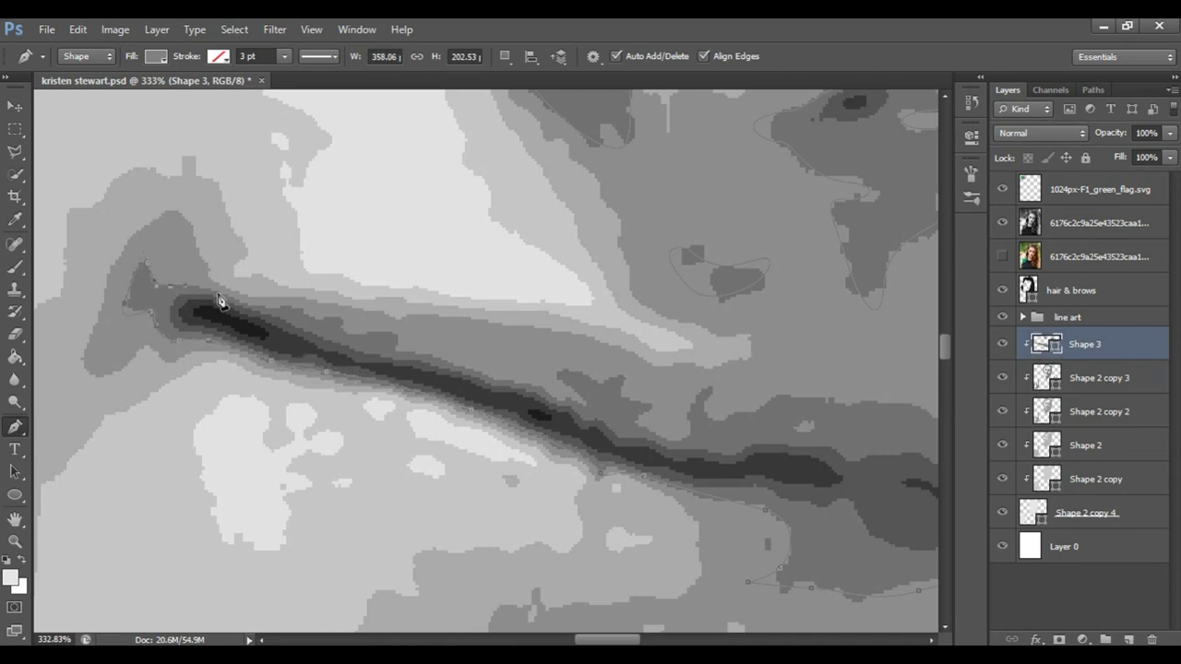
click(404, 345)
drag(565, 379, 670, 401)
click(746, 412)
scroll(680, 427, right, 5)
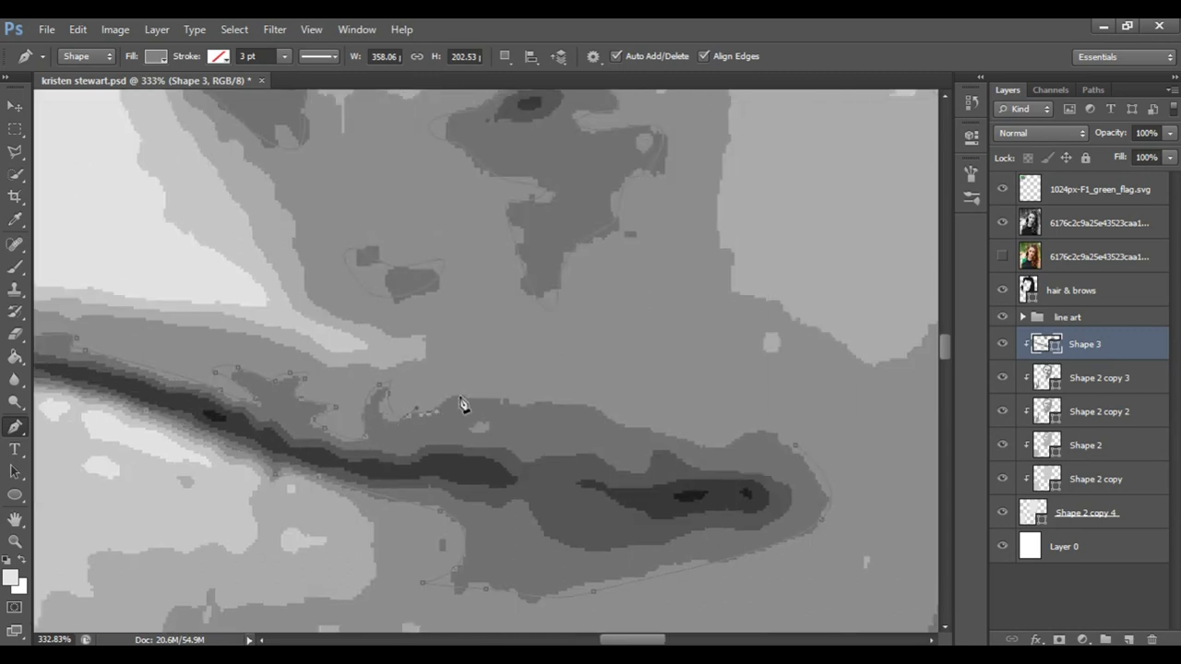
click(795, 446)
key(Return)
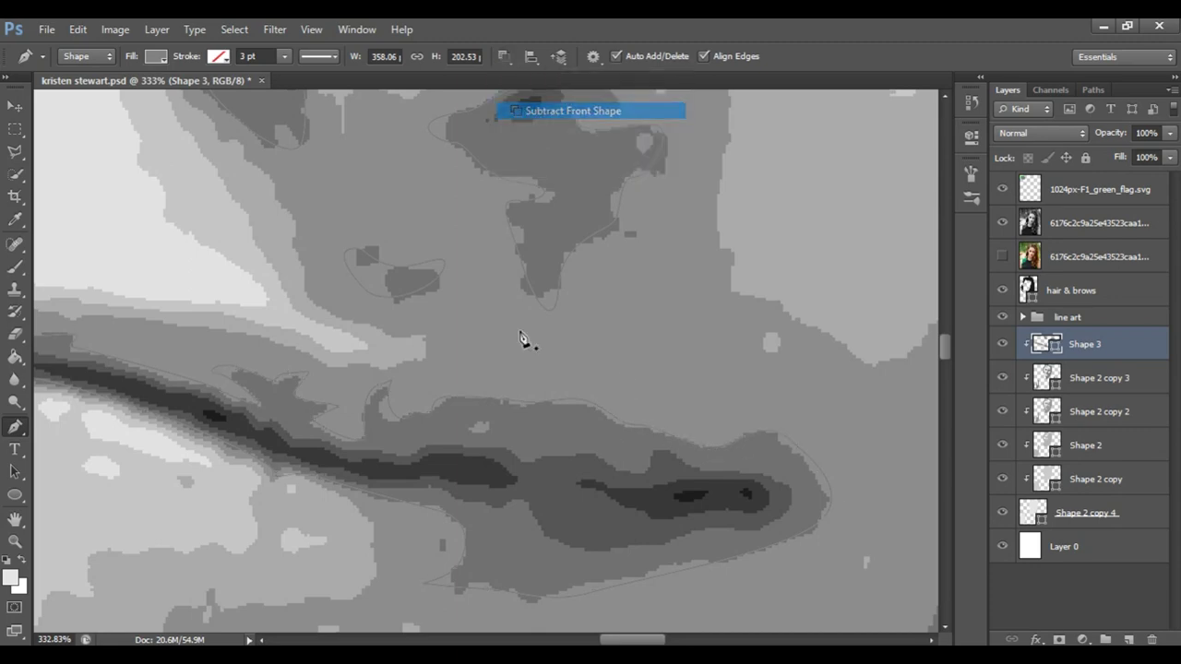
key(ctrl+0)
key(z)
mouse_move(535, 304)
mouse_down()
mouse_move(654, 311)
mouse_move(496, 369)
mouse_up()
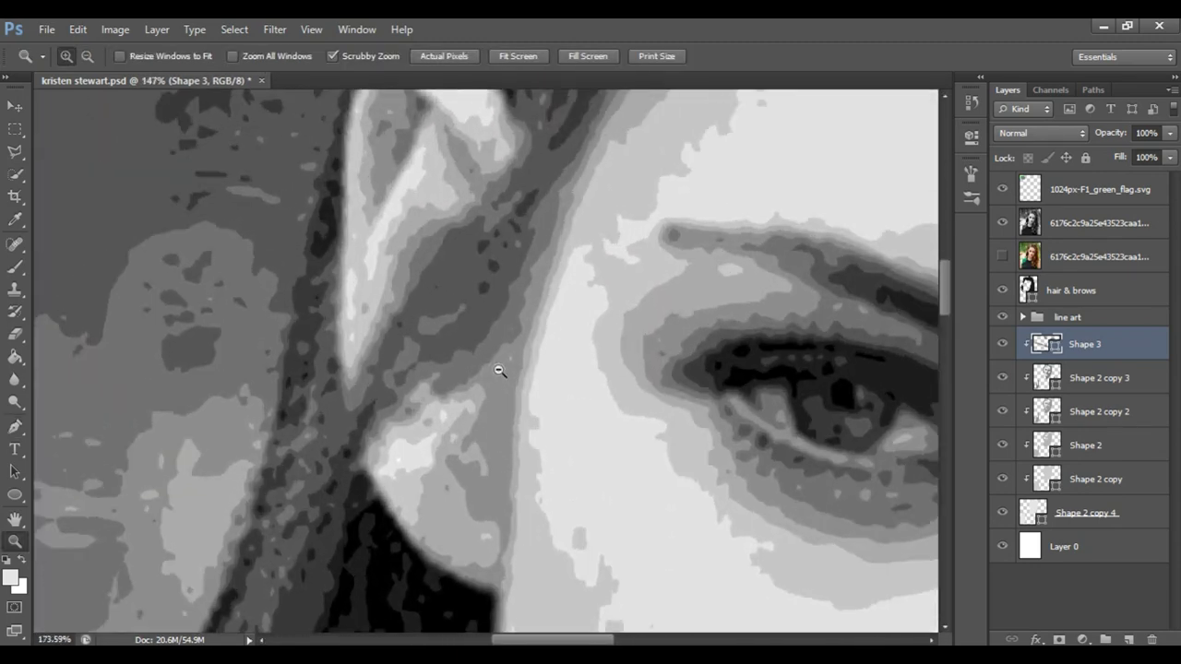
- Reshape the Shape 3 outline and add curved points along the hair strand
scroll(486, 360, up, 4)
scroll(487, 360, up, 1)
key(p)
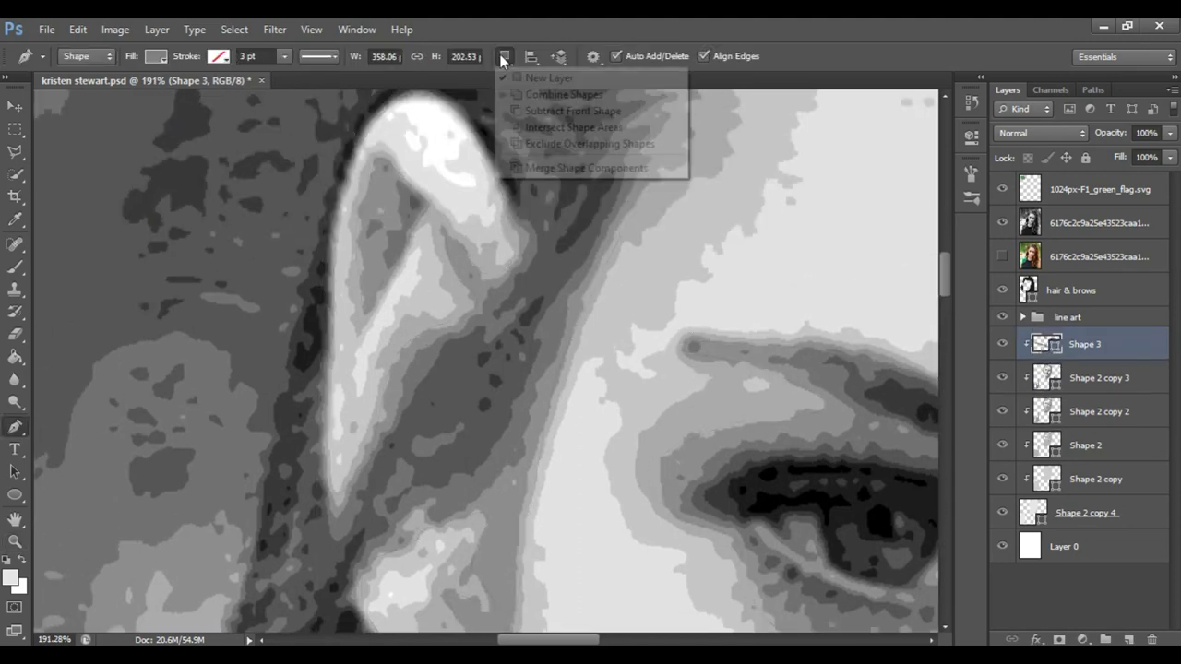
drag(425, 206, 395, 194)
drag(378, 232, 385, 246)
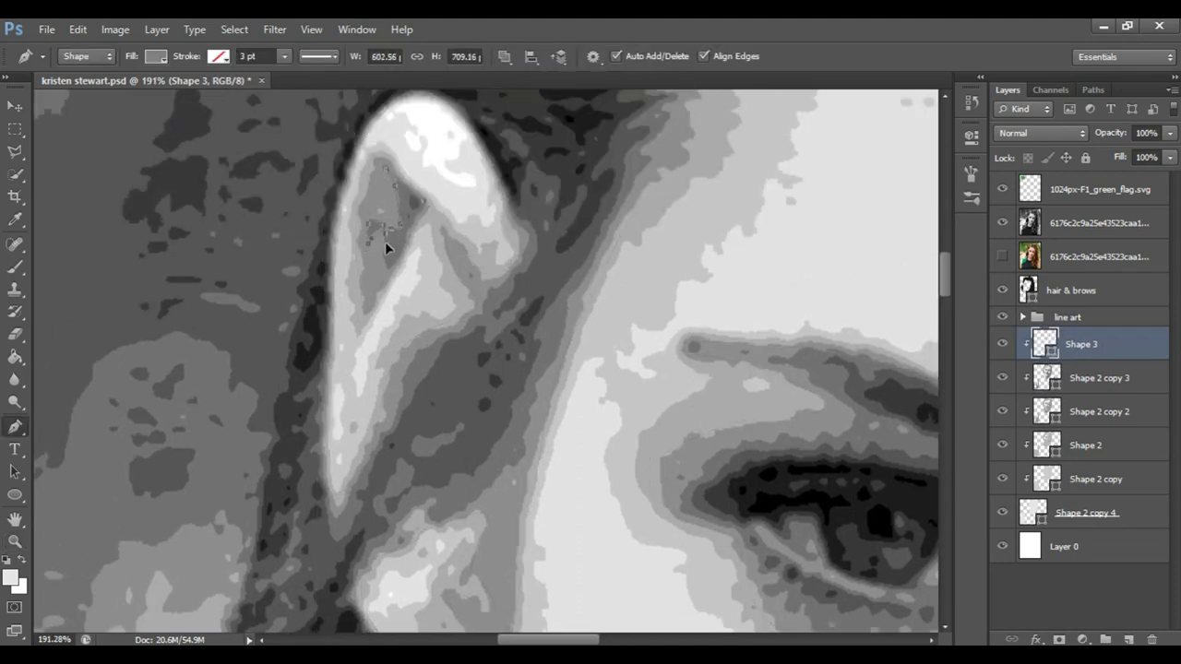
scroll(442, 221, down, 3)
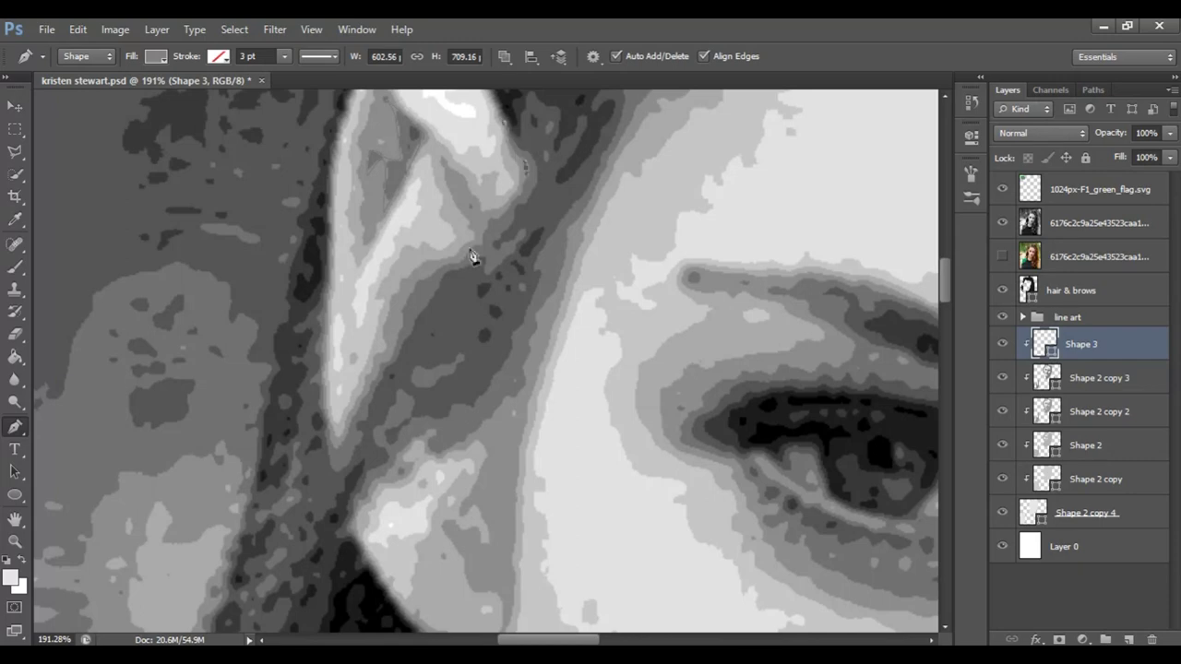
drag(351, 425, 340, 446)
drag(324, 509, 345, 486)
- Continue the Shape 3 outline over the forehead and down the left of the hair
scroll(530, 361, up, 5)
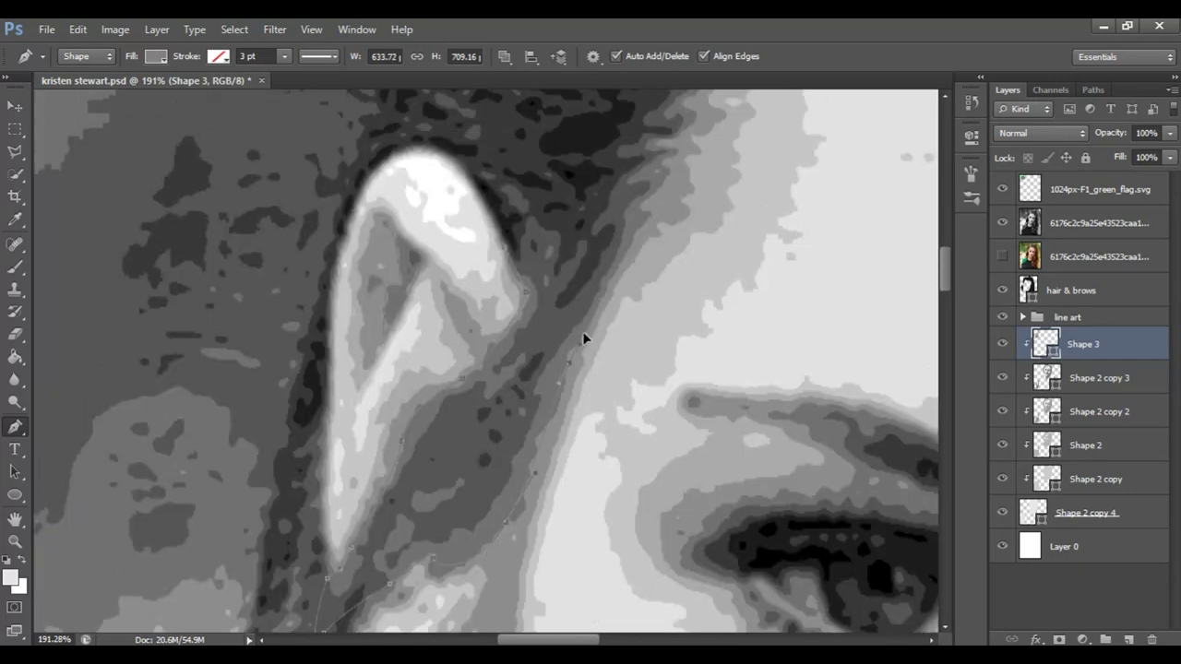
drag(651, 224, 308, 271)
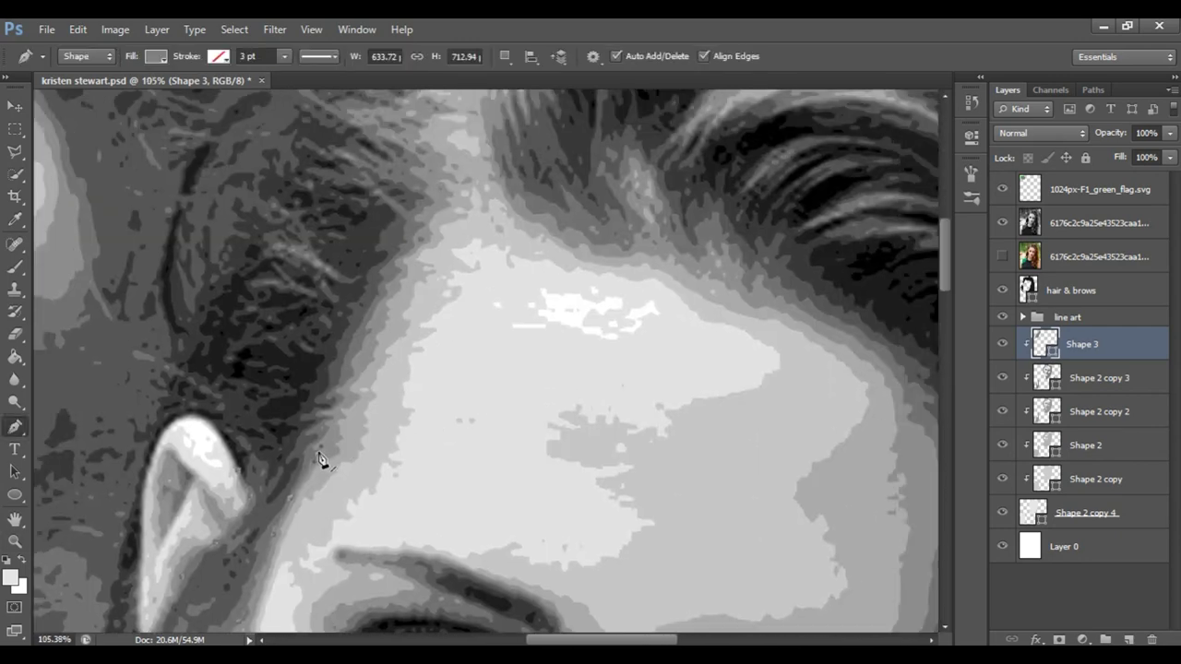
drag(132, 335, 168, 264)
drag(239, 460, 243, 495)
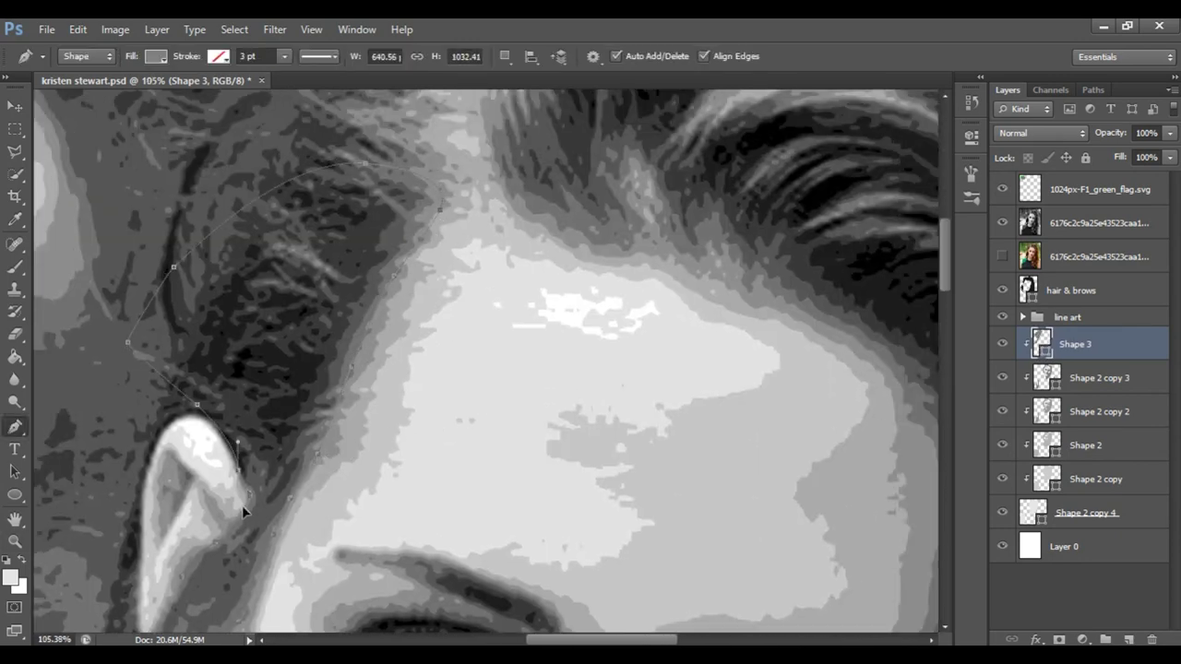
drag(578, 424, 495, 240)
scroll(495, 240, down, 7)
scroll(612, 391, down, 4)
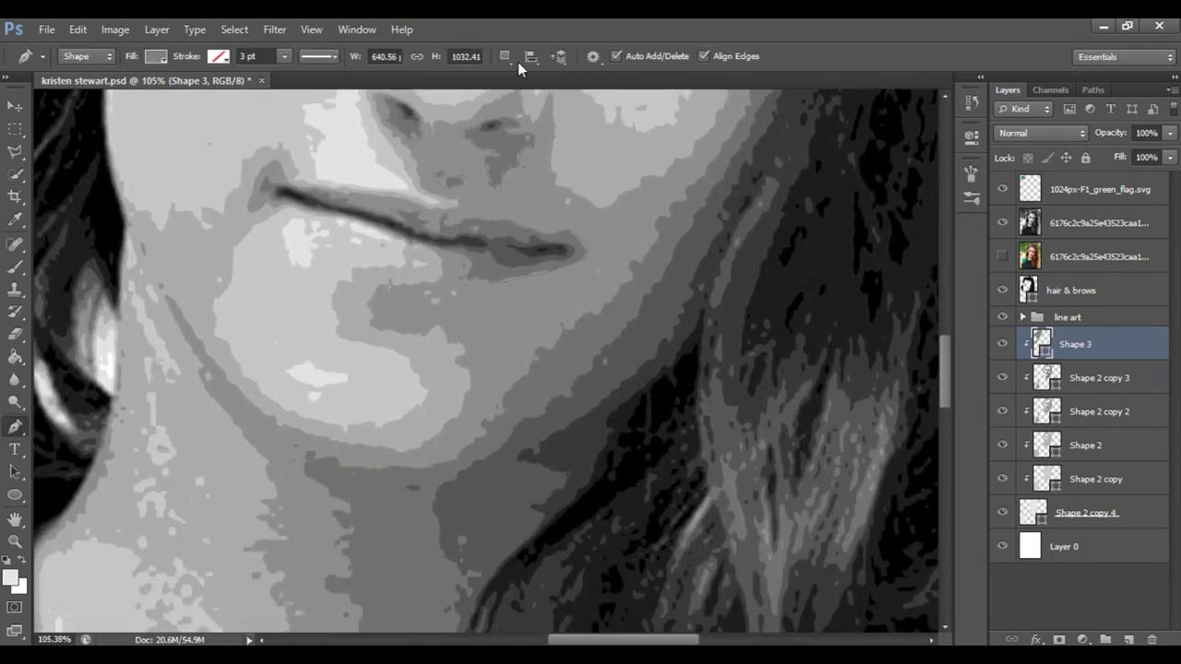
- Add Shape 3 points along the jawline, the far side of the face and around the eye
drag(332, 454, 372, 466)
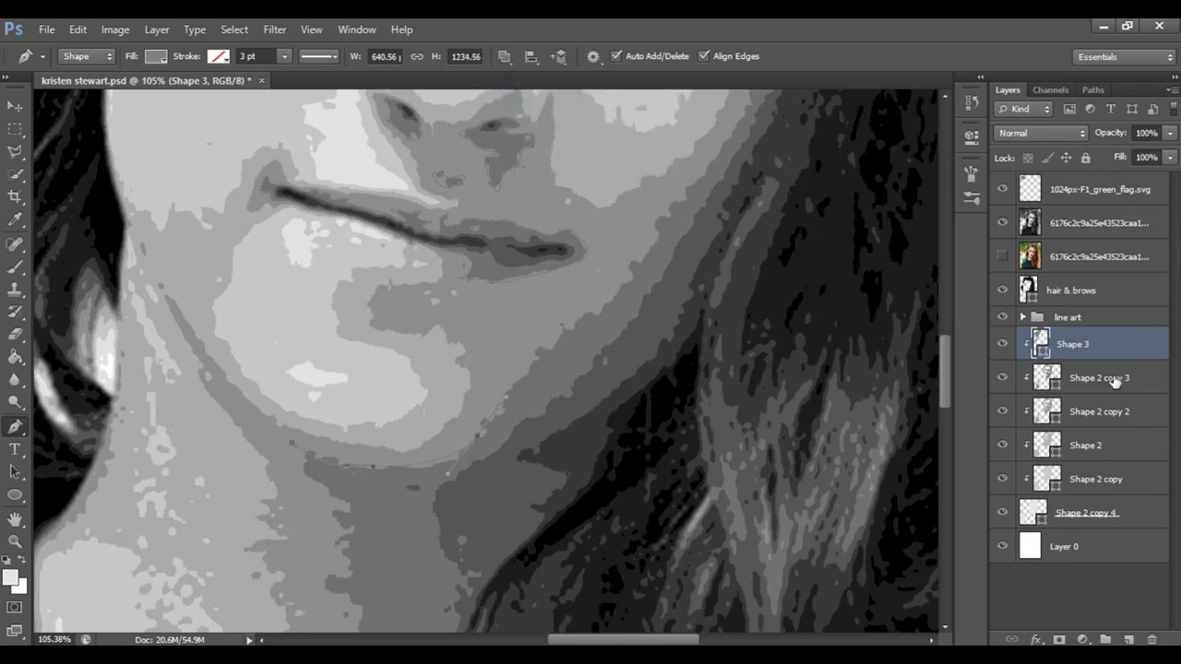
click(733, 265)
drag(733, 266, 553, 400)
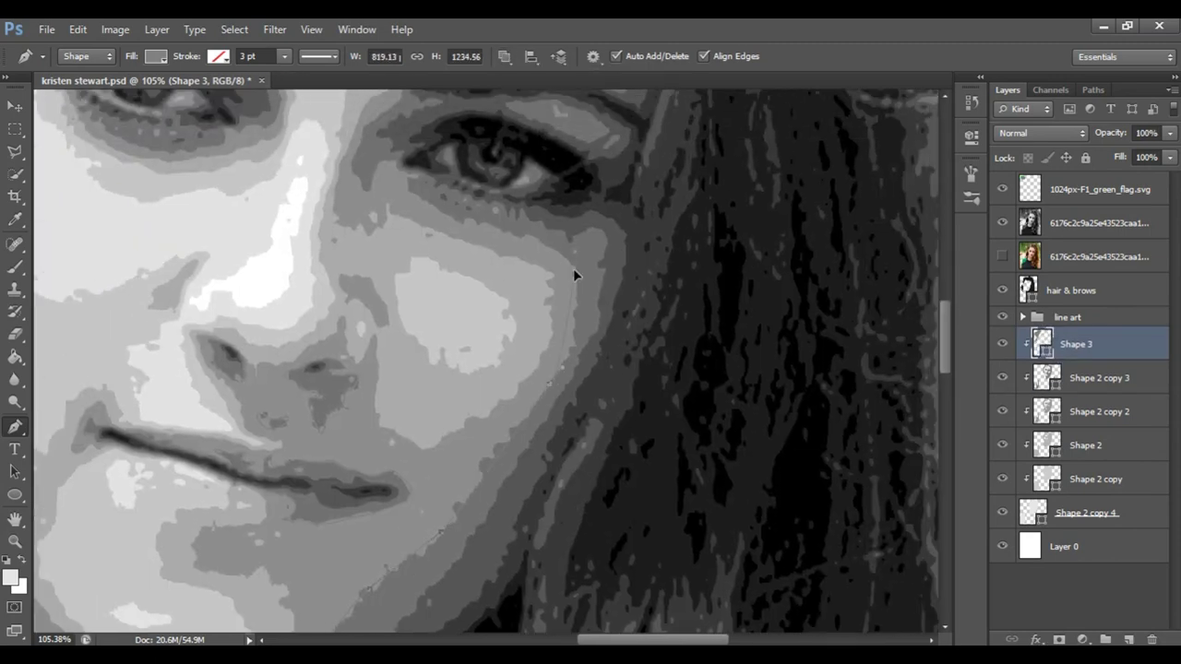
ctrl+click(492, 232)
click(631, 412)
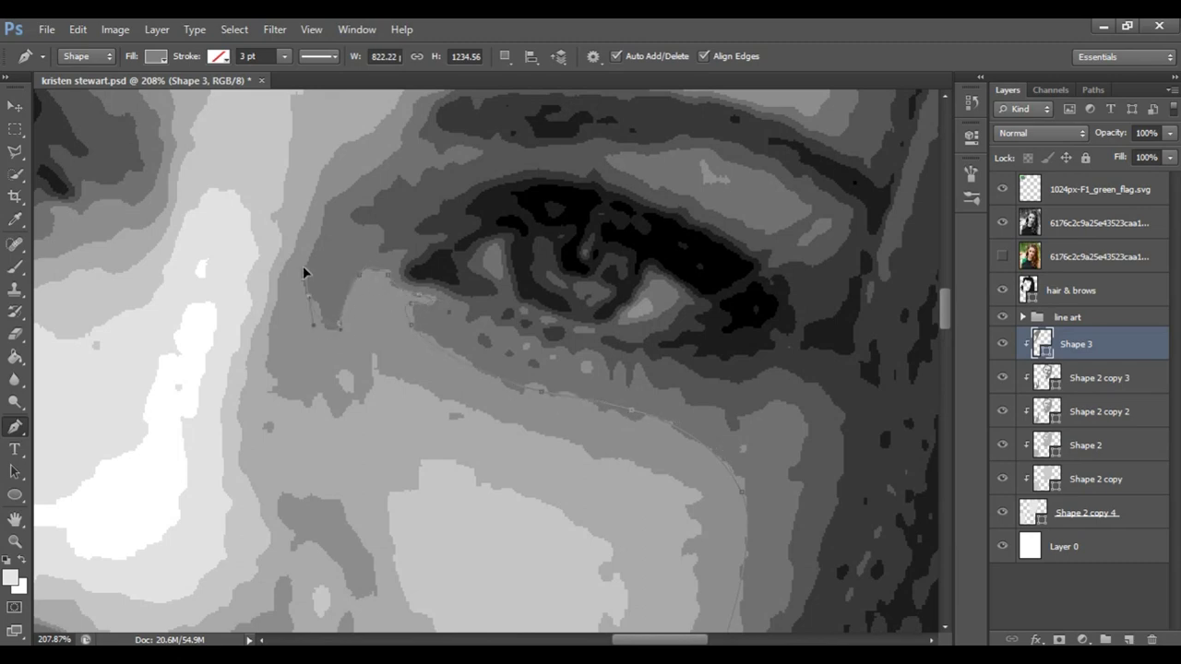
drag(367, 184, 353, 326)
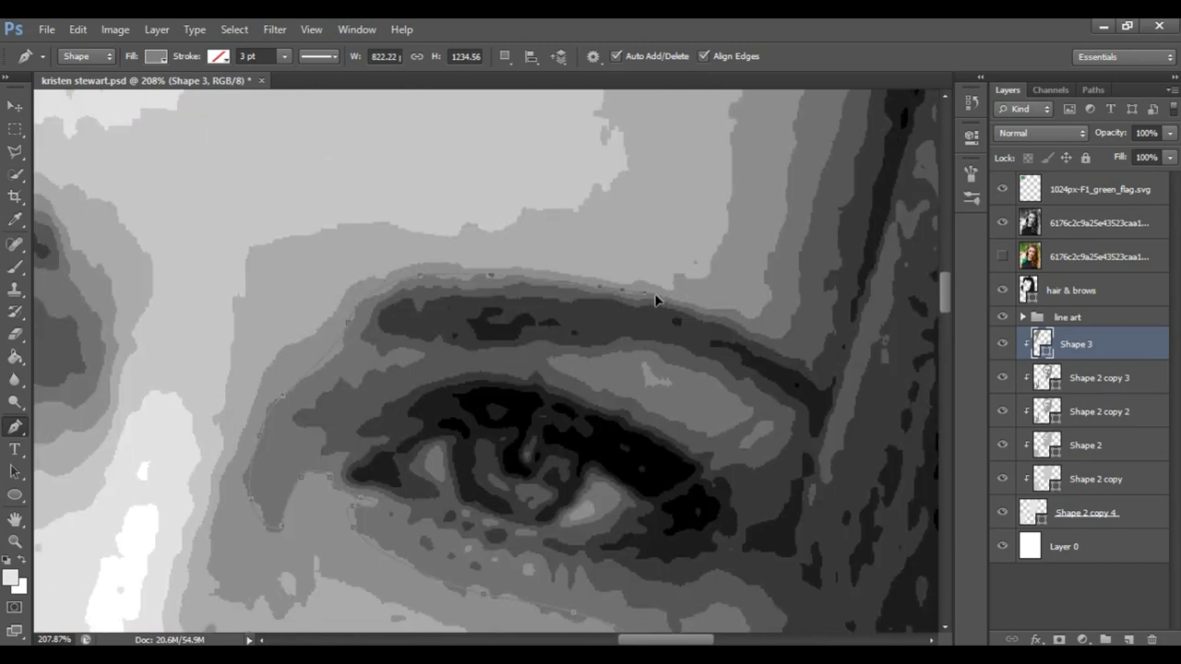
drag(839, 337, 729, 410)
- Return to editing Shape 3 and hide the grayscale reference photo
click(1059, 377)
click(530, 56)
click(590, 107)
key(alt+bracketright)
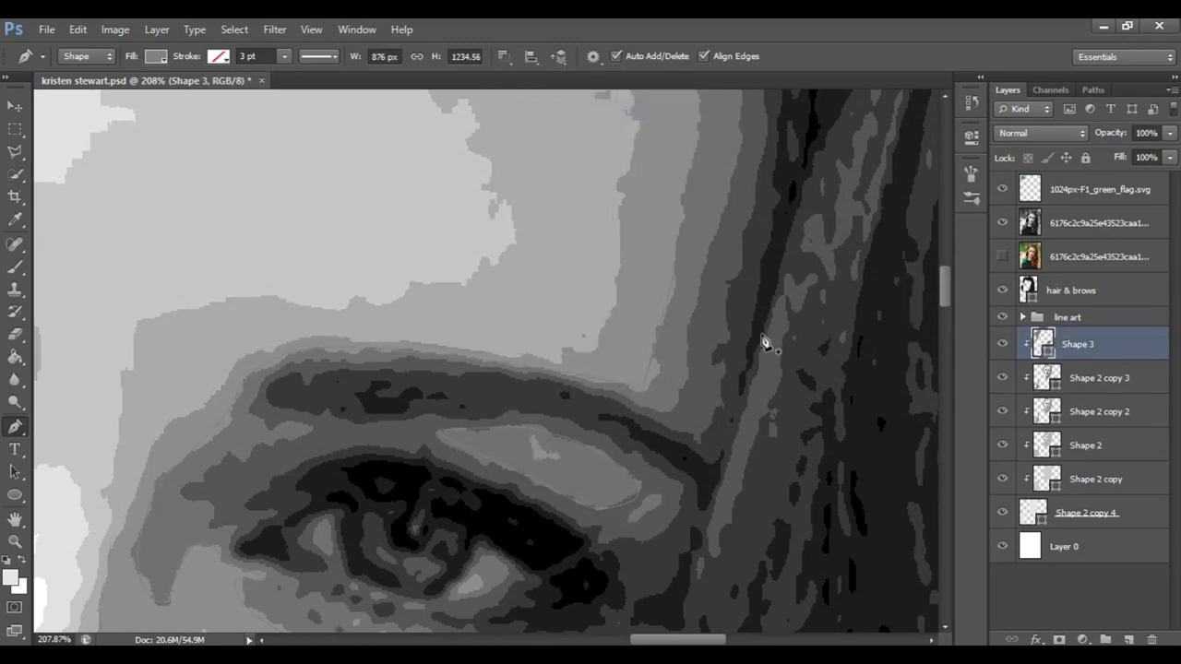
click(504, 56)
click(1003, 222)
- Darken the Shape 3 grey fill to brightness 45
key(z)
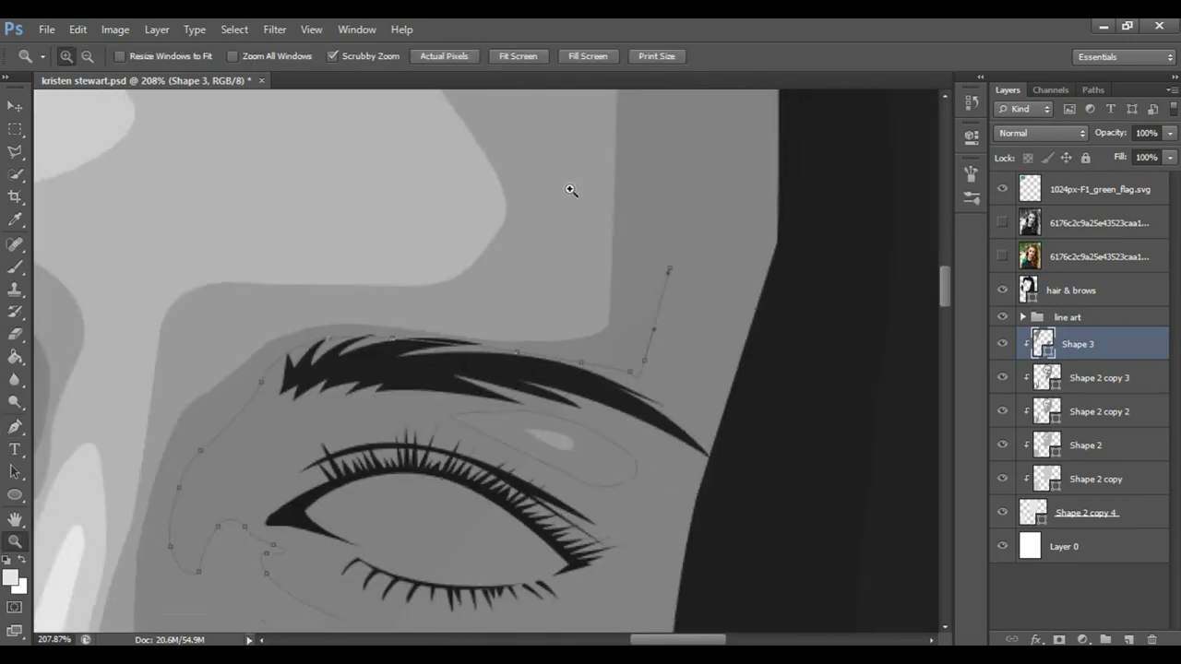
drag(570, 187, 523, 364)
double_click(1042, 343)
text(4)
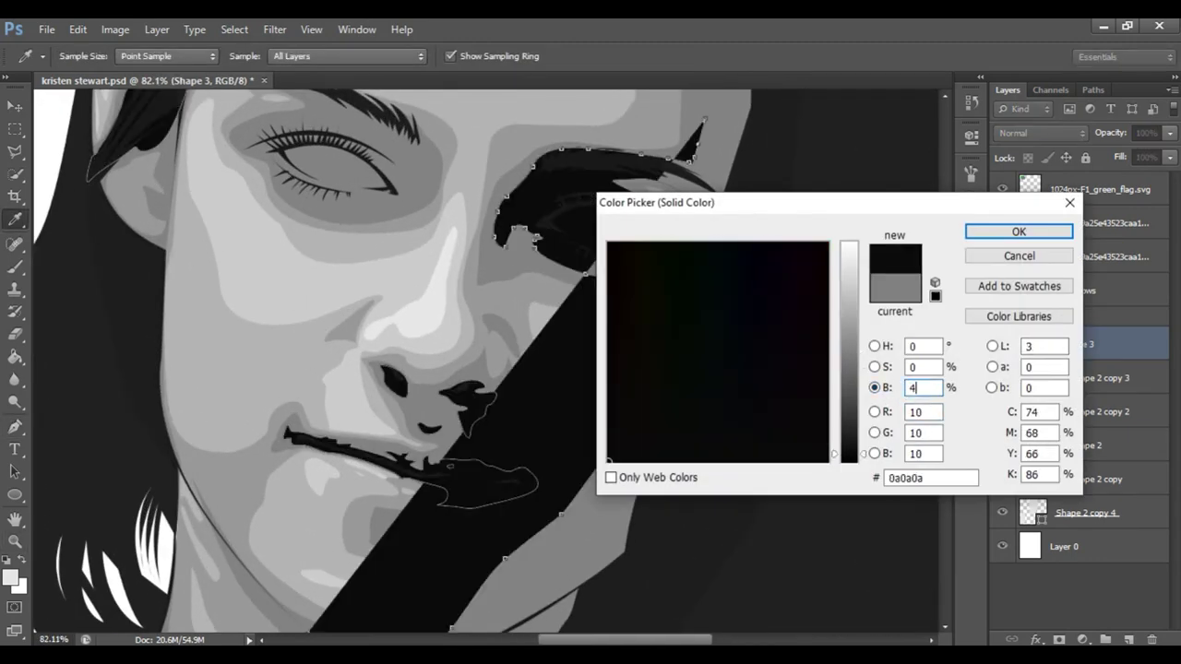
text(5)
key(Return)
- Extend the Shape 3 path along the jawline and down the neck toward the shoulder
drag(749, 230, 740, 466)
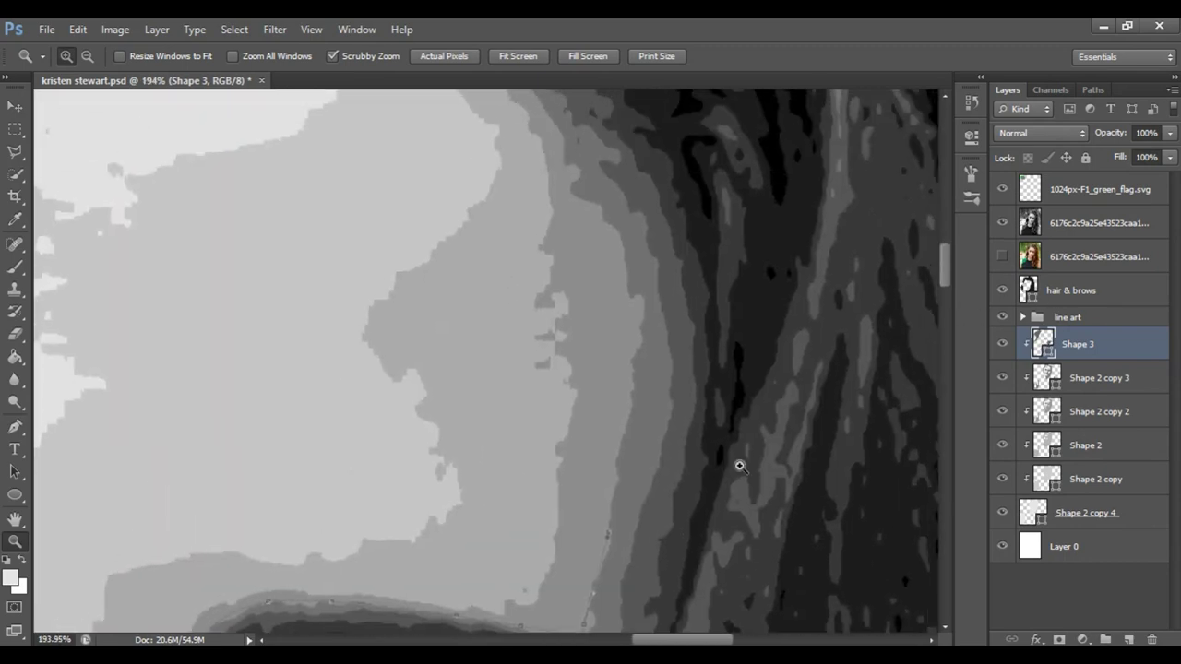
key(p)
drag(619, 247, 749, 295)
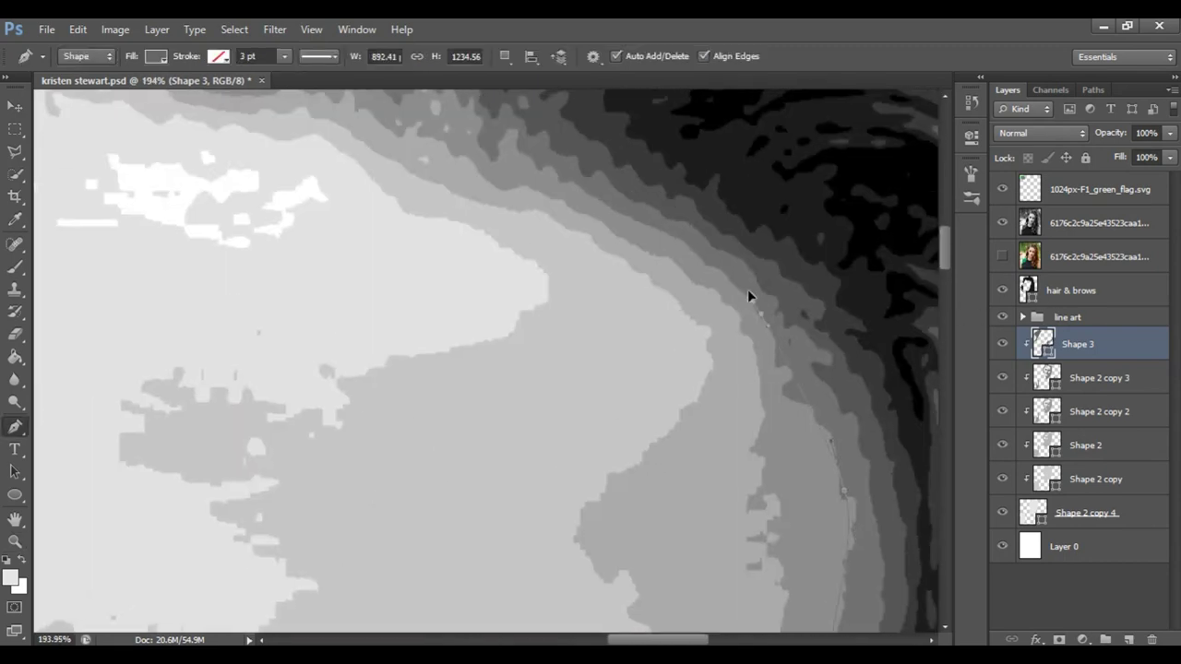
scroll(523, 317, down, 3)
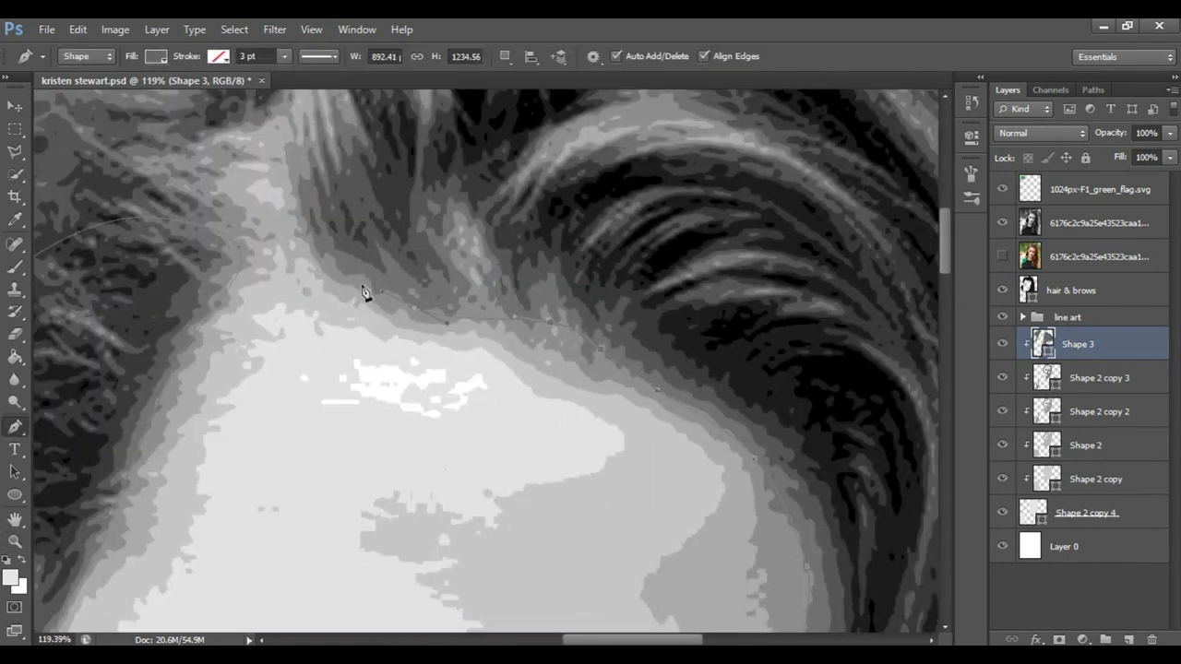
scroll(394, 192, down, 3)
scroll(372, 369, down, 3)
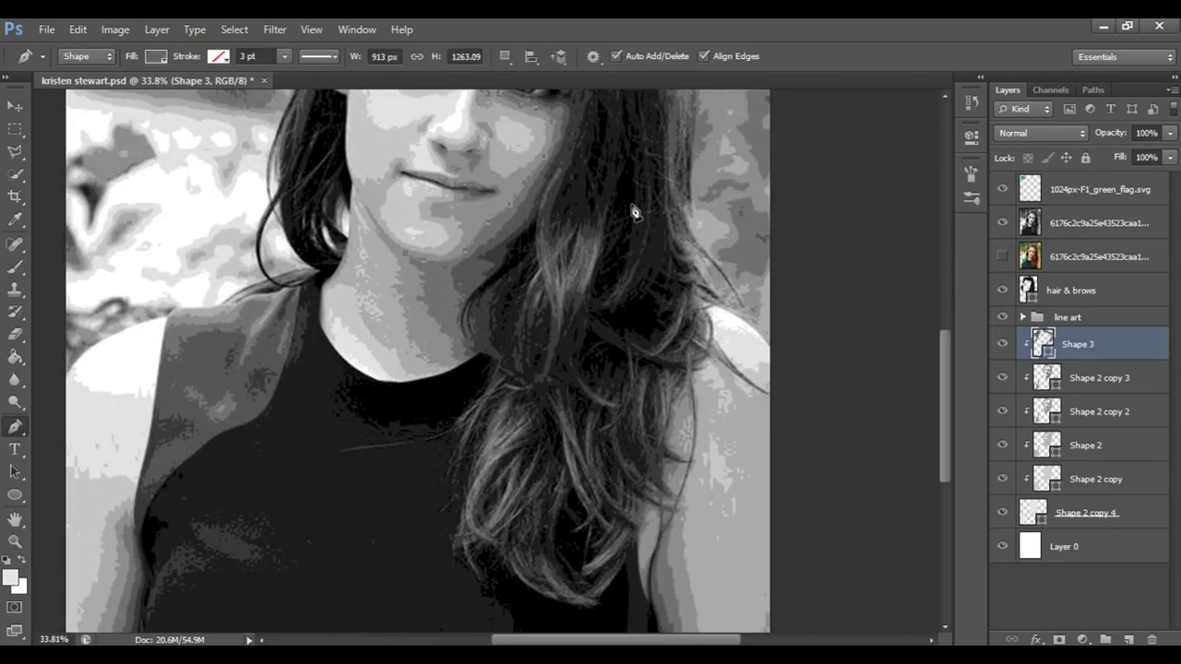
scroll(633, 228, down, 1)
scroll(572, 411, up, 3)
click(582, 450)
click(570, 437)
click(551, 446)
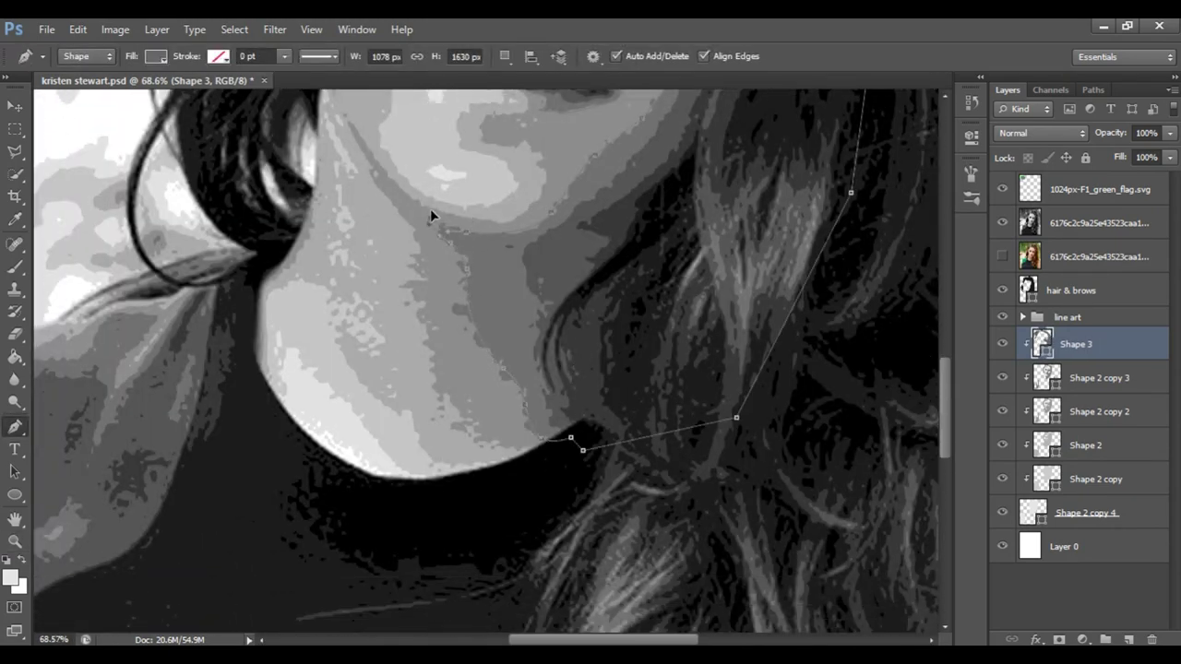
- Continue the outline from the neck edge past the shoulder and across the chest
scroll(276, 248, up, 4)
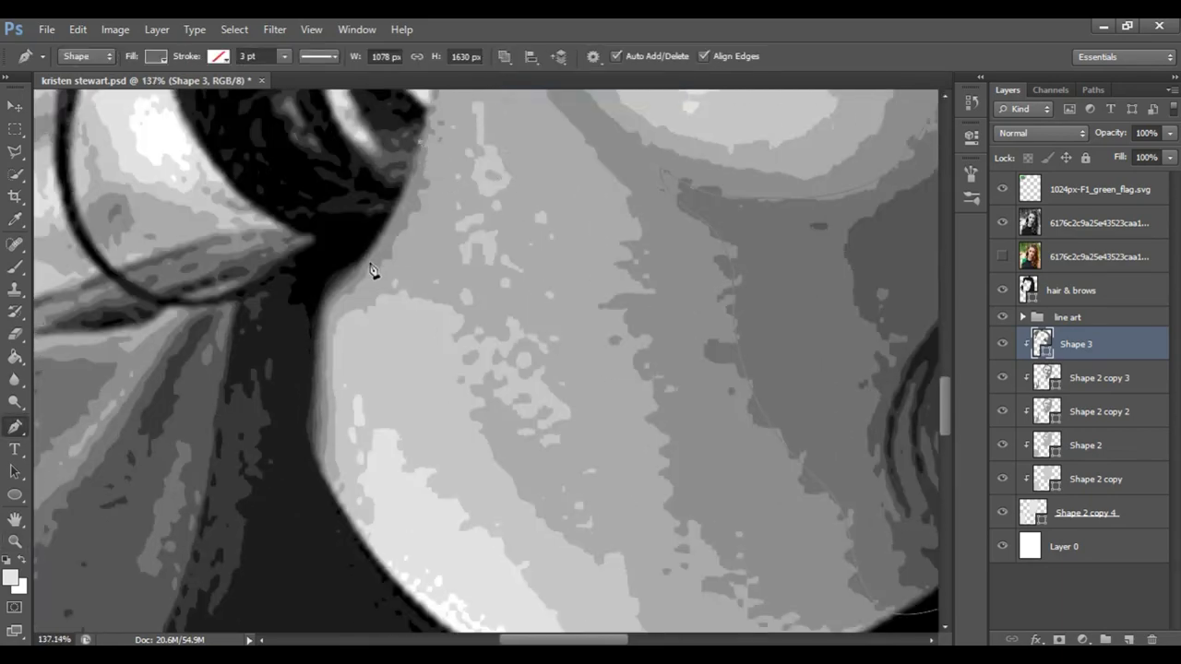
click(414, 158)
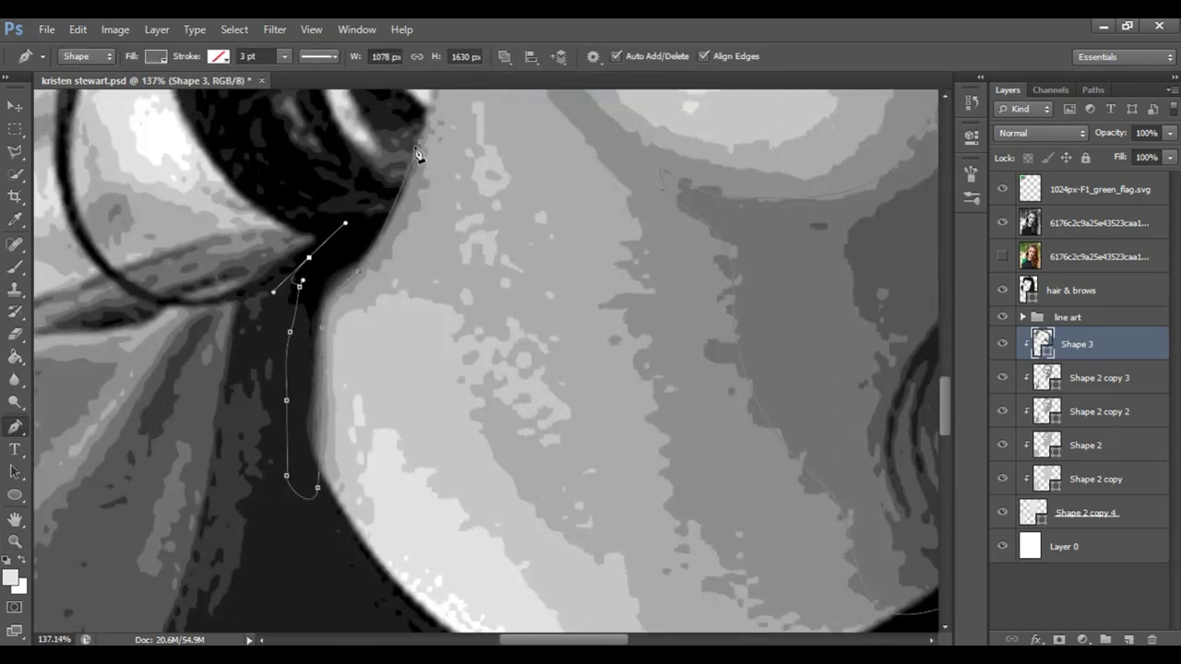
key(z)
drag(414, 158, 710, 411)
key(p)
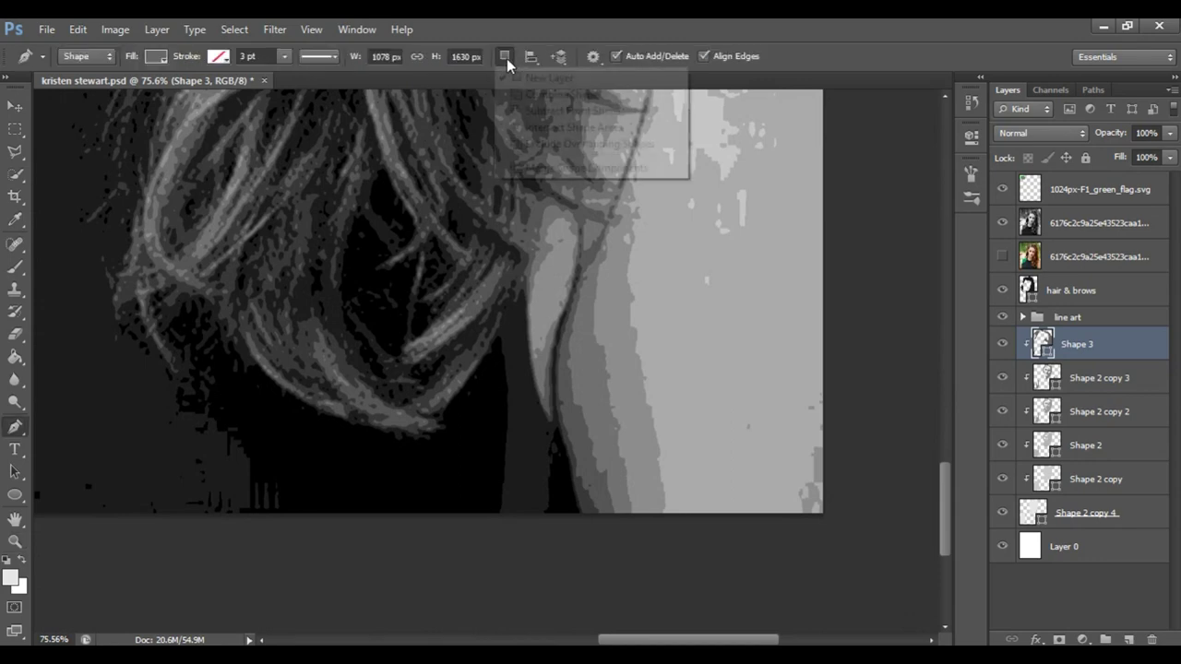
click(630, 525)
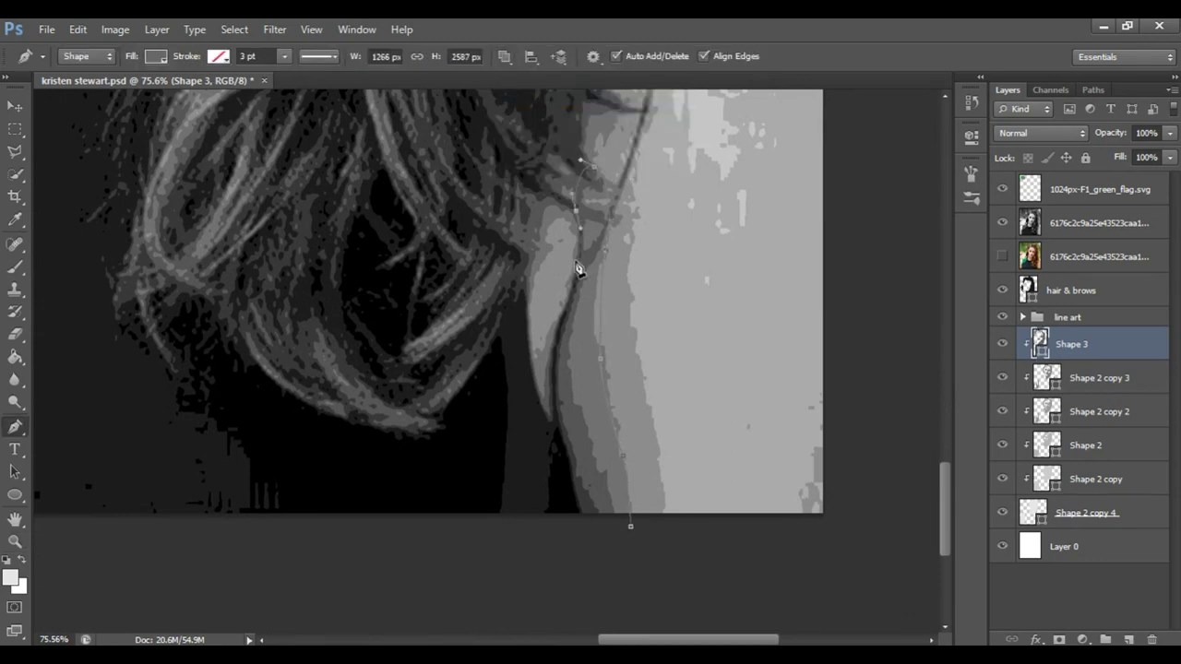
click(506, 416)
scroll(544, 353, left, 5)
scroll(544, 353, left, 5)
click(470, 291)
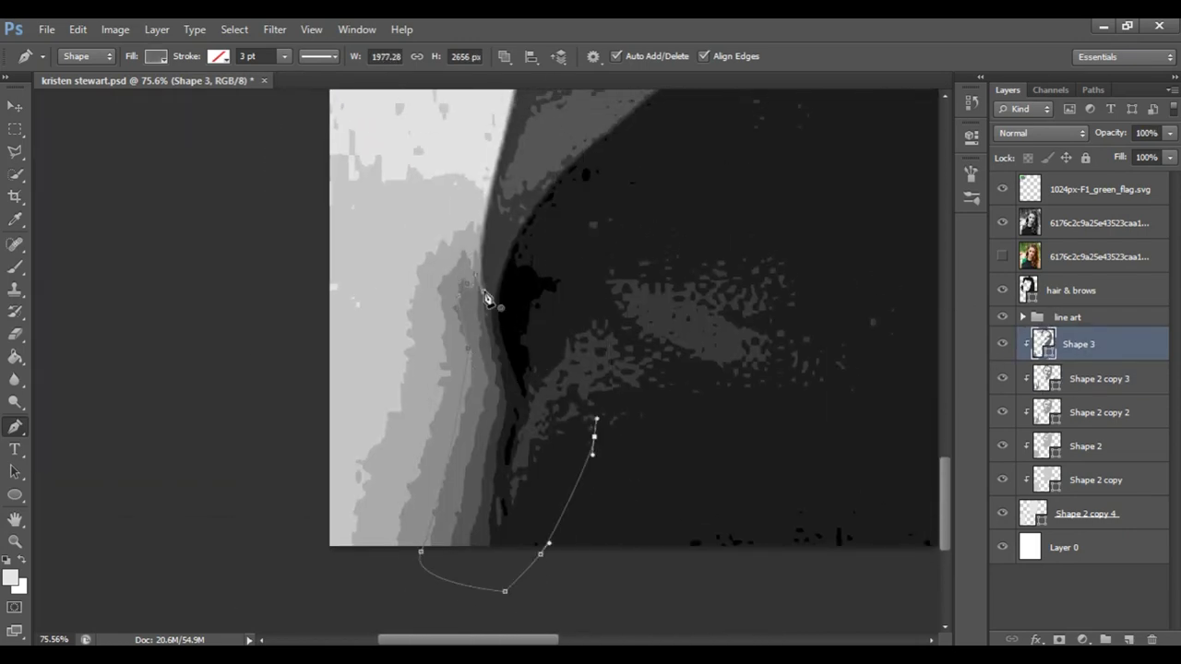
- Hide the reference photo, fit the canvas in view, save, and reselect Shape 3
click(1002, 222)
key(ctrl+0)
key(ctrl+s)
click(1123, 339)
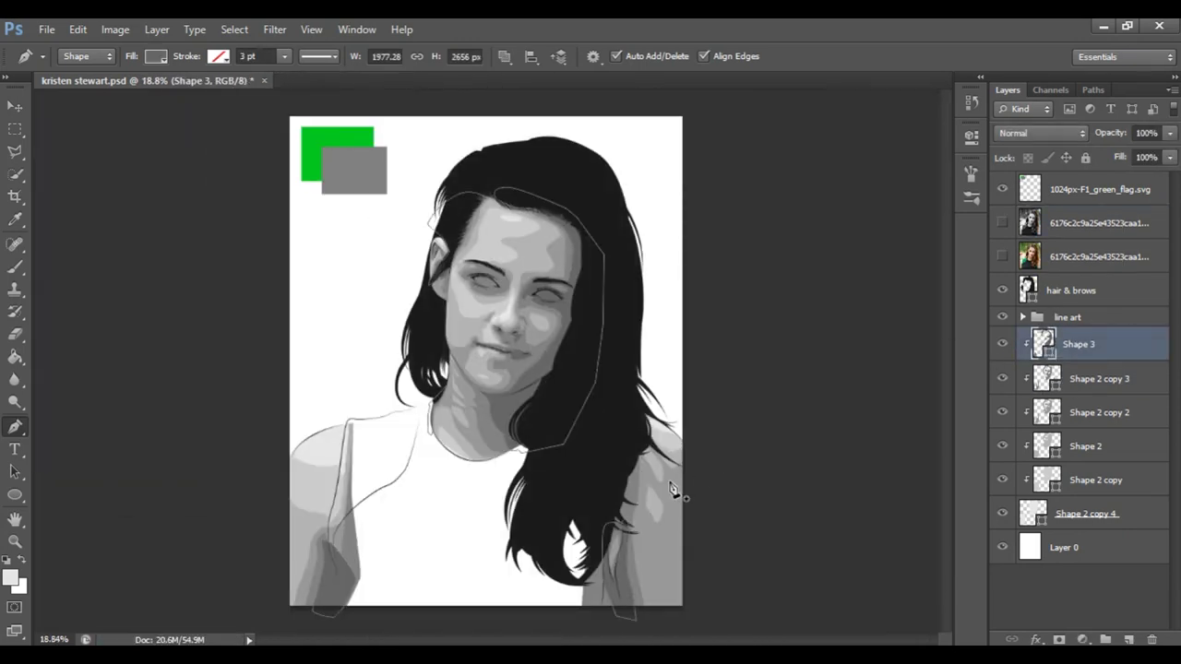
- Add Shape 3 points up the hair edge on the right
drag(646, 414, 712, 415)
scroll(595, 219, down, 3)
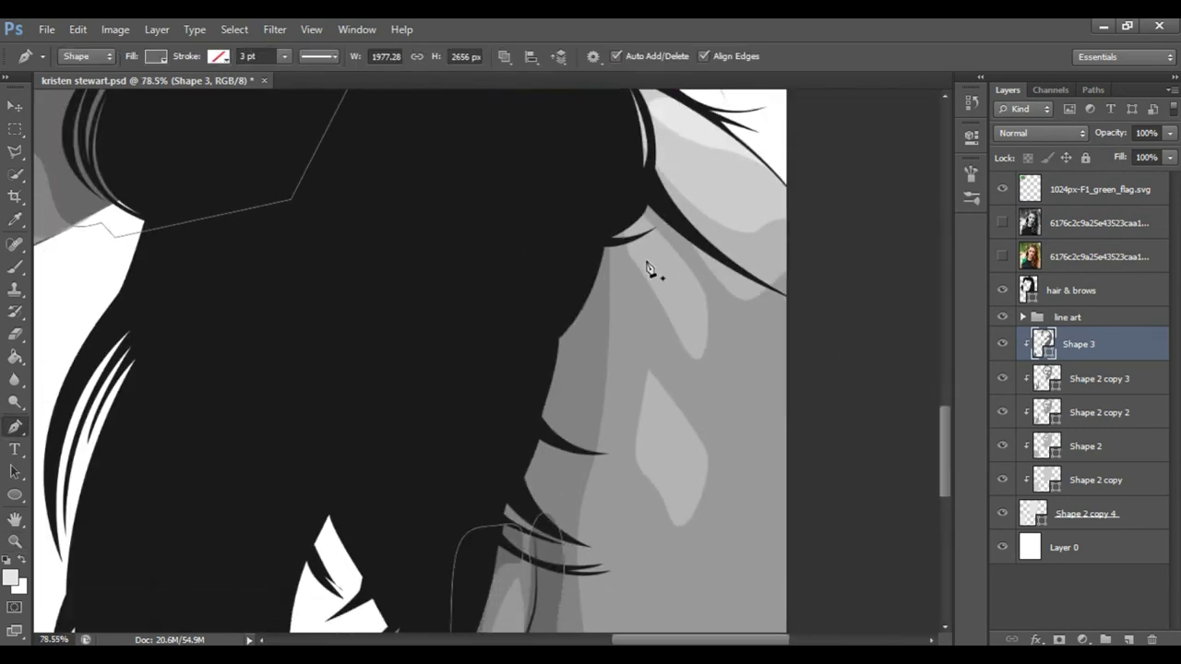
drag(500, 473, 539, 454)
click(554, 387)
click(572, 324)
click(616, 234)
scroll(628, 232, up, 6)
drag(621, 351, 667, 335)
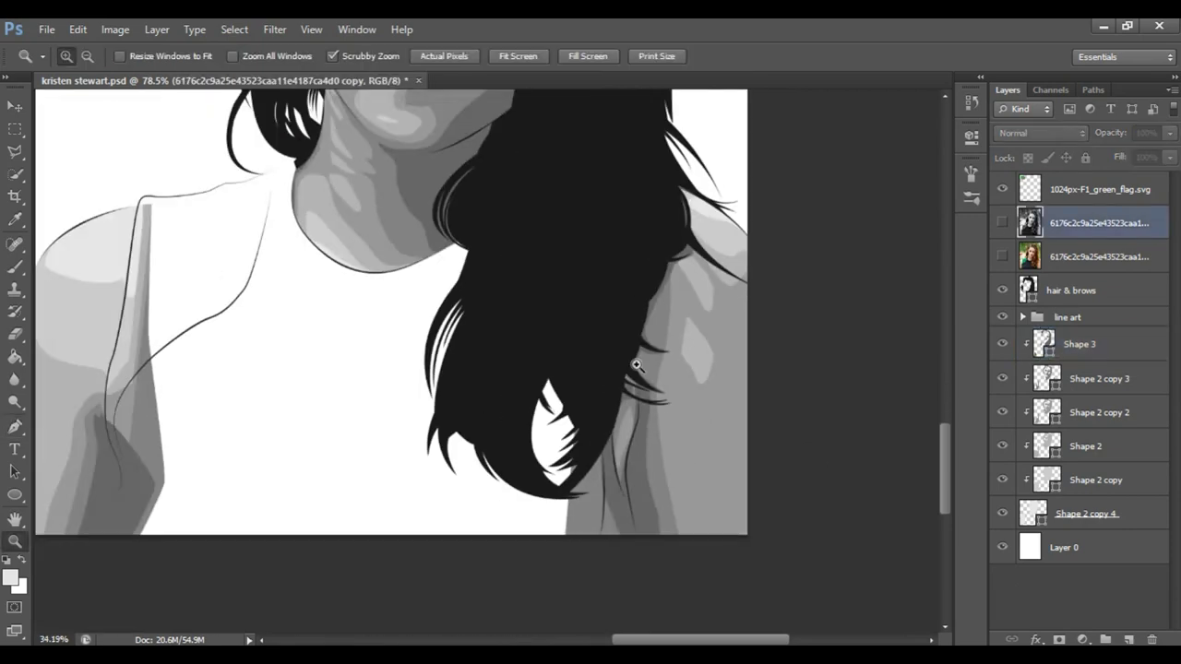
- Toggle the colour reference photo on and off to compare it with the art
scroll(636, 365, down, 5)
scroll(551, 391, up, 3)
scroll(529, 390, down, 2)
scroll(530, 390, down, 1)
click(1002, 256)
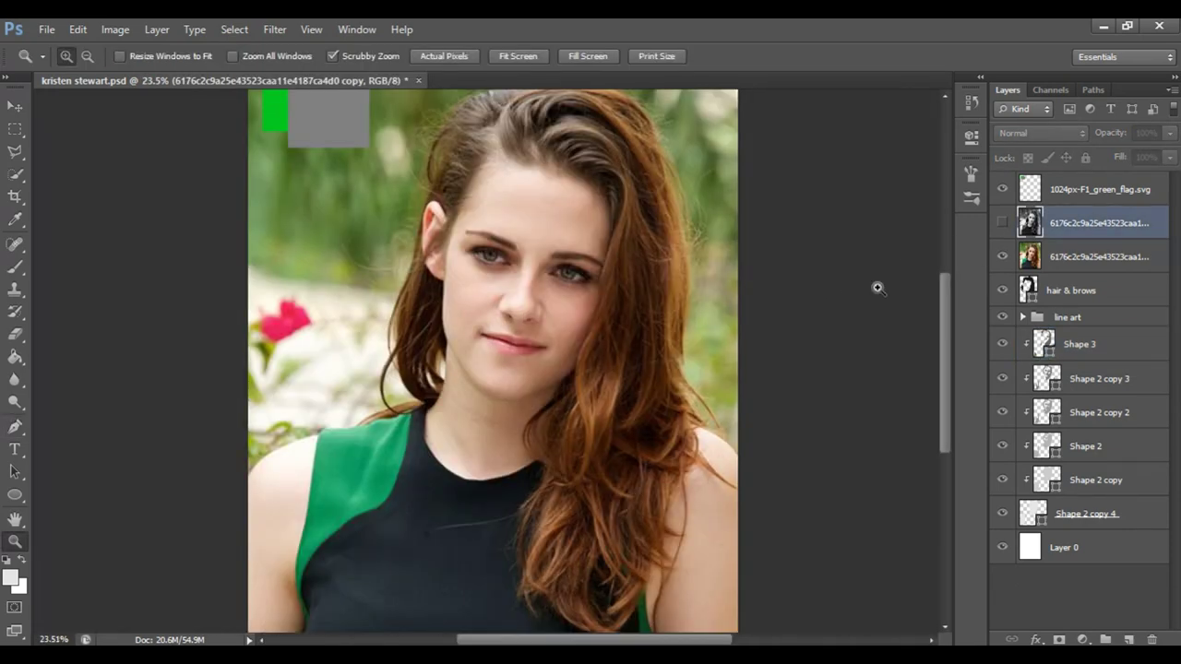
scroll(523, 357, up, 4)
click(1002, 256)
click(1002, 257)
scroll(656, 313, down, 2)
scroll(585, 474, down, 3)
scroll(528, 380, up, 5)
scroll(528, 379, up, 2)
- Show the colour reference and make Shape 3 the active Pen-tool layer
click(1079, 343)
click(1002, 257)
key(p)
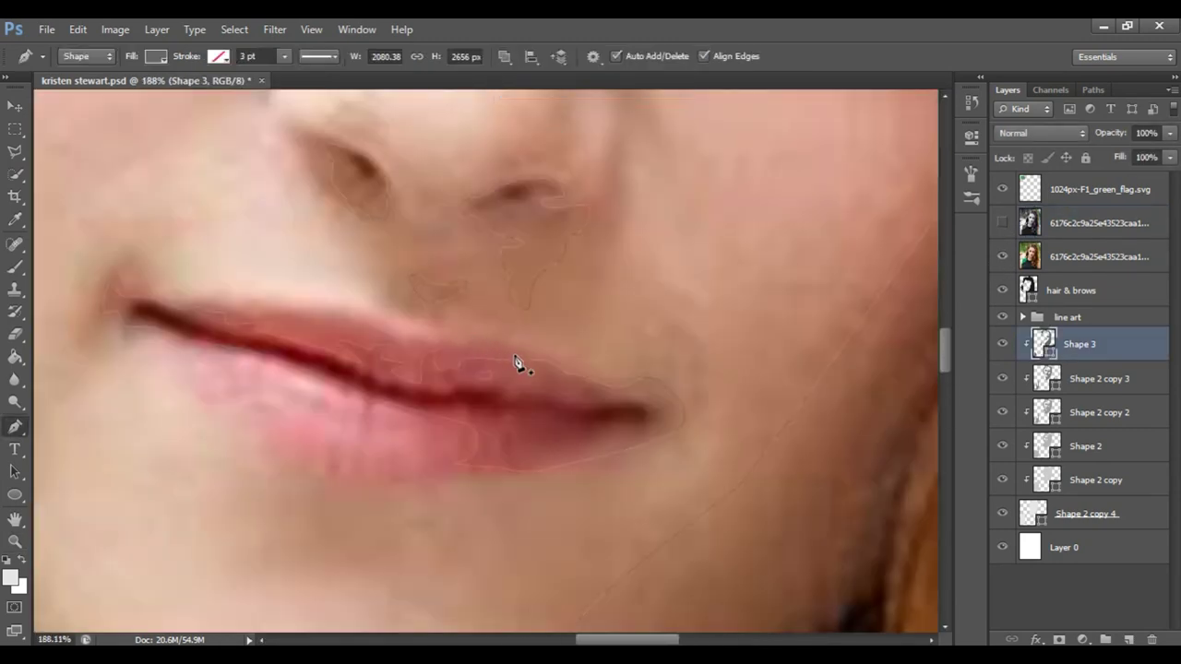
click(504, 56)
click(535, 76)
- Swap to the grayscale reference photo, zoom on the left eye, and select Shape 2 copy 3
click(1002, 256)
click(1098, 222)
scroll(414, 267, down, 5)
key(z)
scroll(680, 213, up, 5)
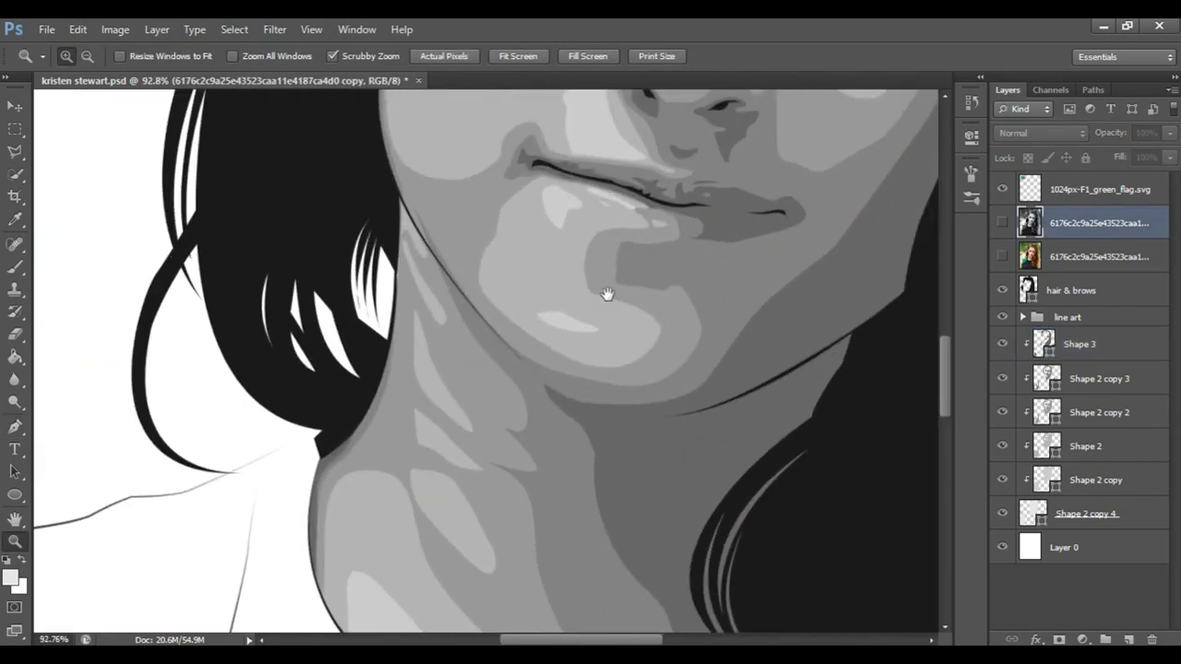
scroll(680, 213, up, 5)
click(1001, 223)
click(1079, 344)
drag(375, 443, 433, 443)
click(1040, 383)
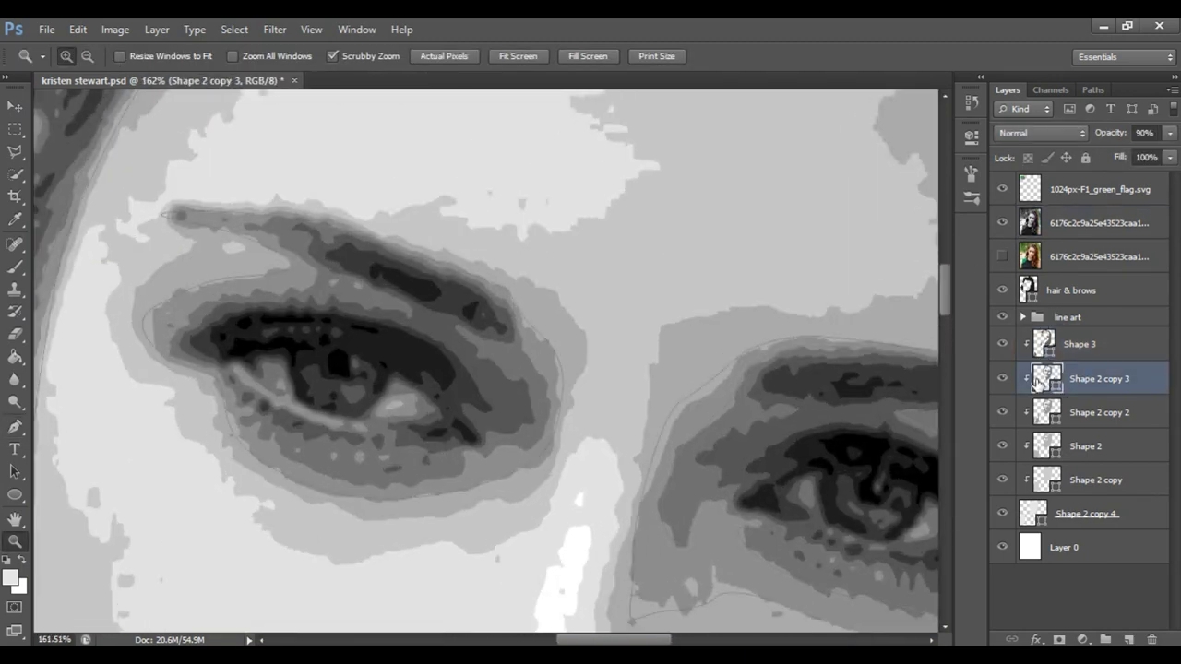
- Set the Pen to Combine Shapes on Shape 3 and zoom in on the lips
key(p)
click(504, 56)
click(567, 93)
key(alt+bracketright)
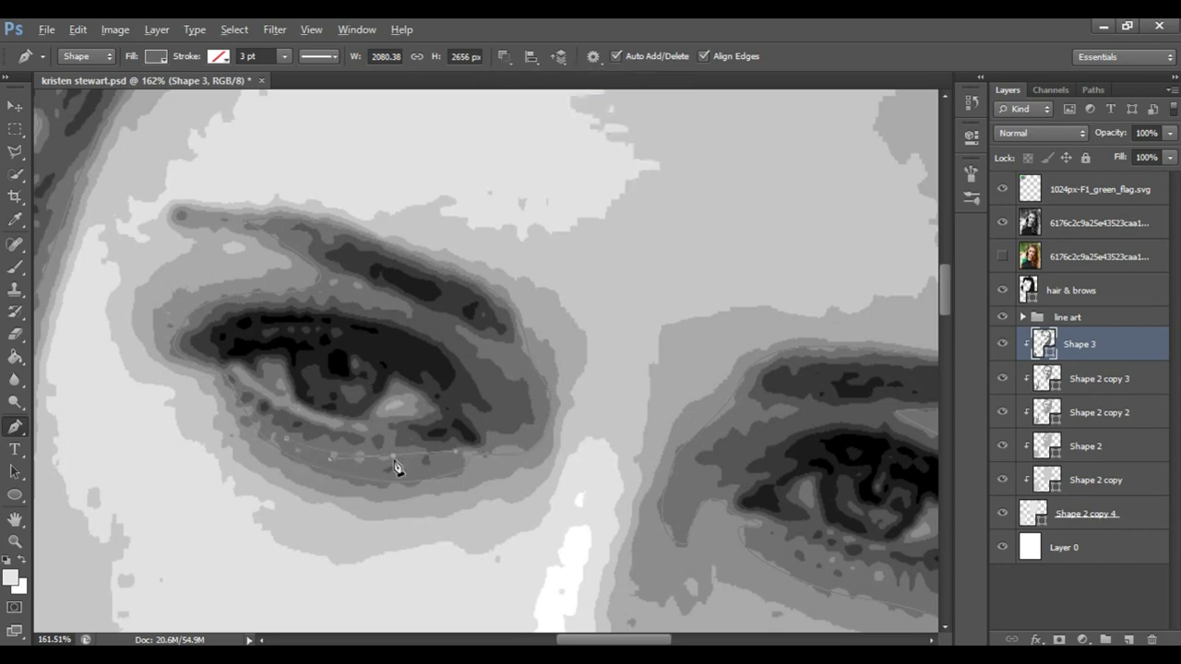
key(z)
key(ctrl+0)
click(554, 406)
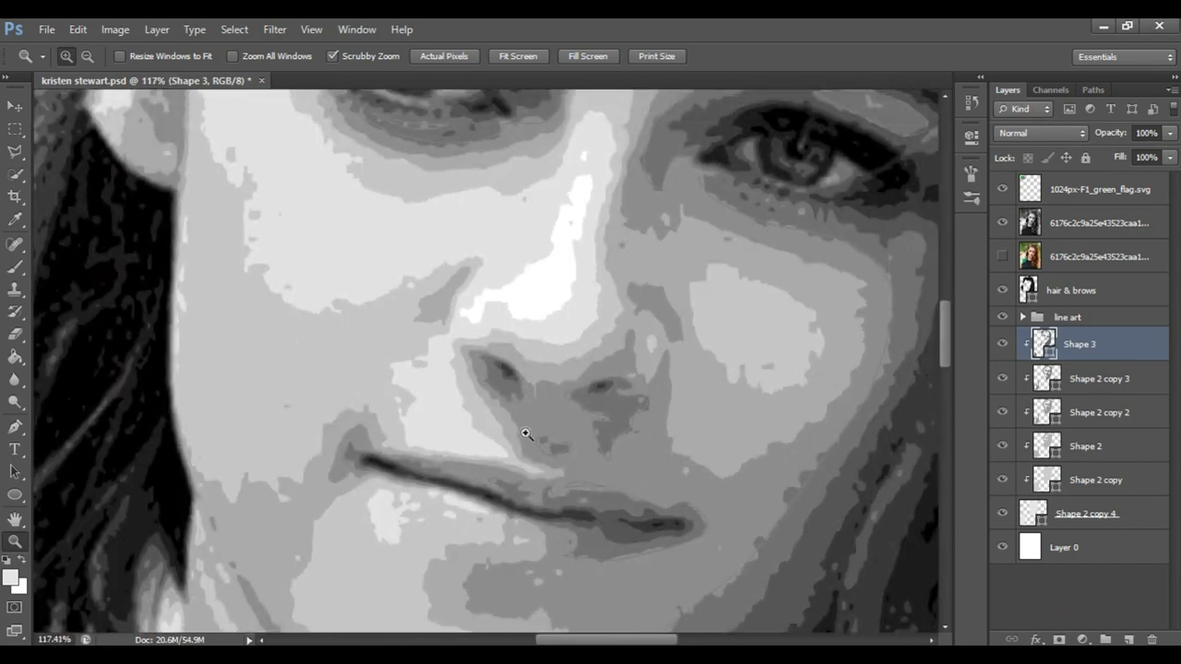
key(p)
click(505, 57)
click(531, 77)
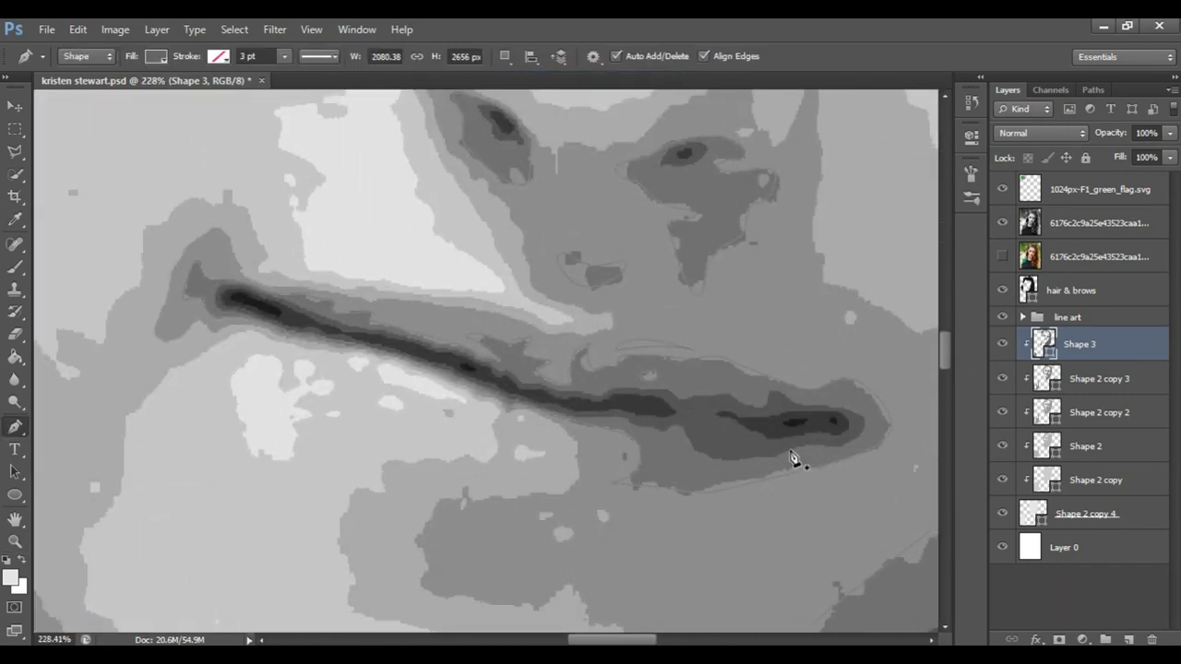
- Trace a lip-line shadow outline combined into Shape 3
key(z)
mouse_move(659, 408)
mouse_down()
mouse_move(477, 414)
mouse_move(688, 314)
mouse_up()
key(p)
click(504, 57)
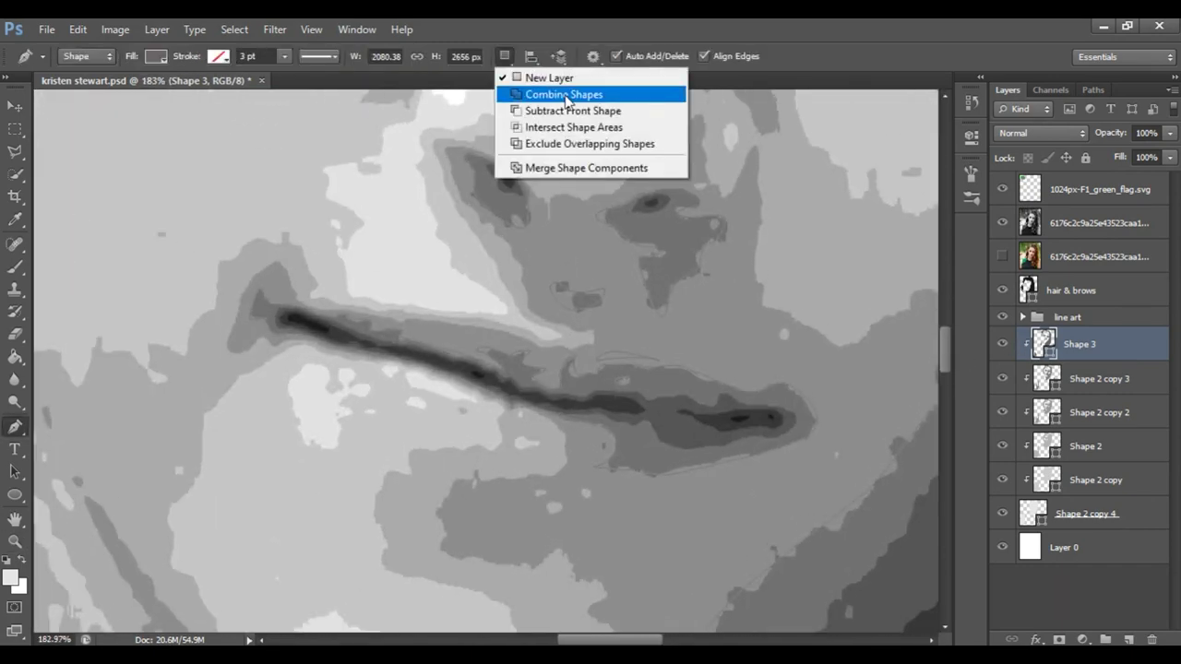
click(572, 95)
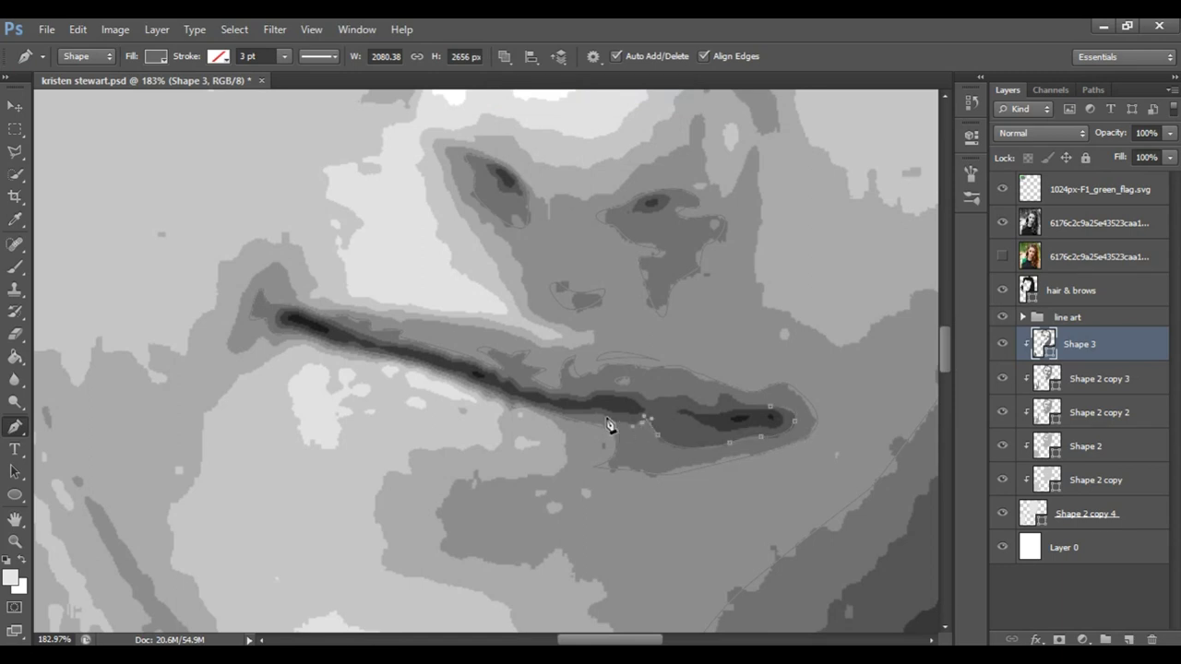
scroll(530, 392, up, 3)
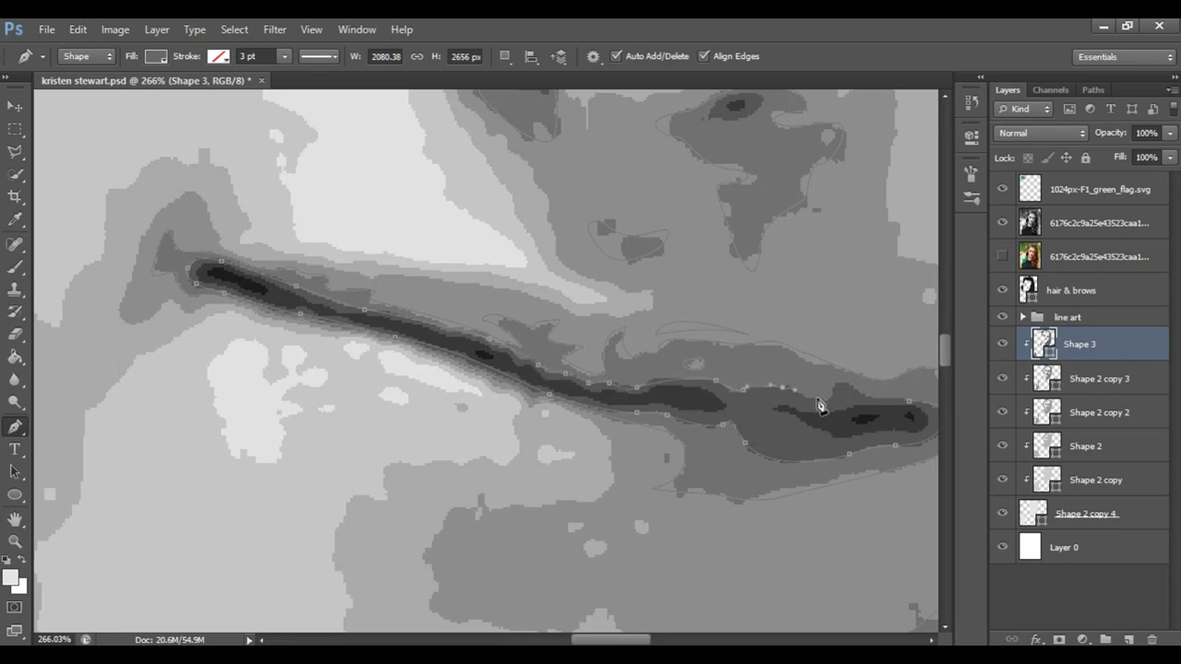
drag(815, 404, 632, 415)
- Start a new Shape 4 jaw shadow with its first curved pen points
key(z)
scroll(733, 398, down, 10)
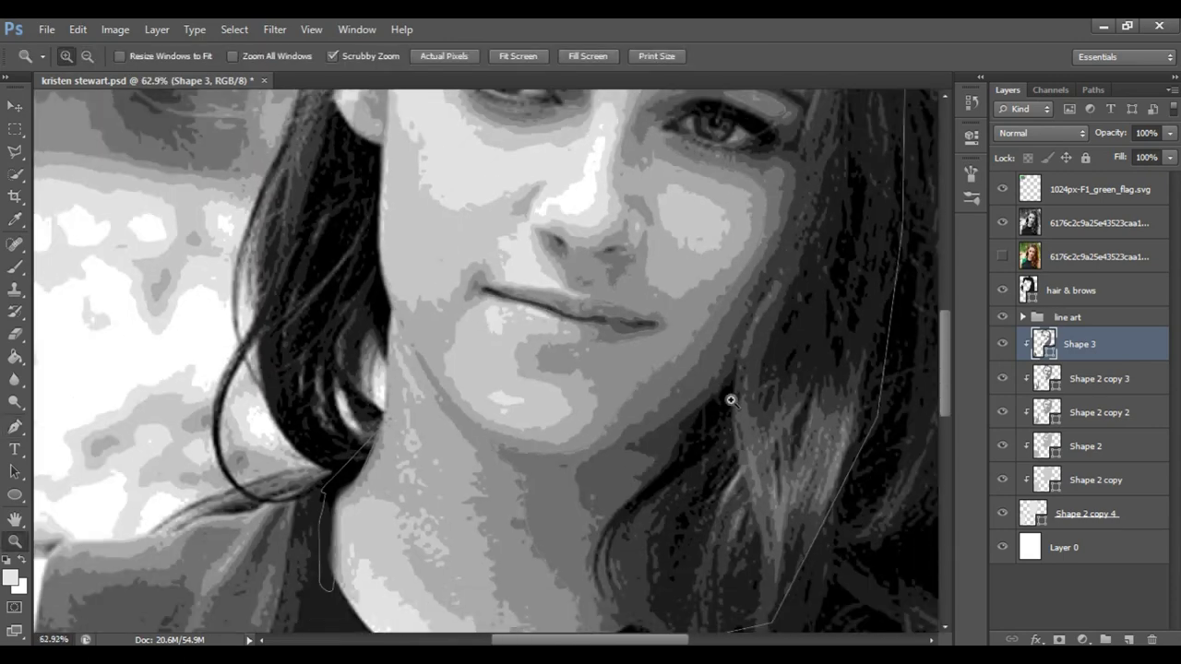
scroll(746, 258, up, 8)
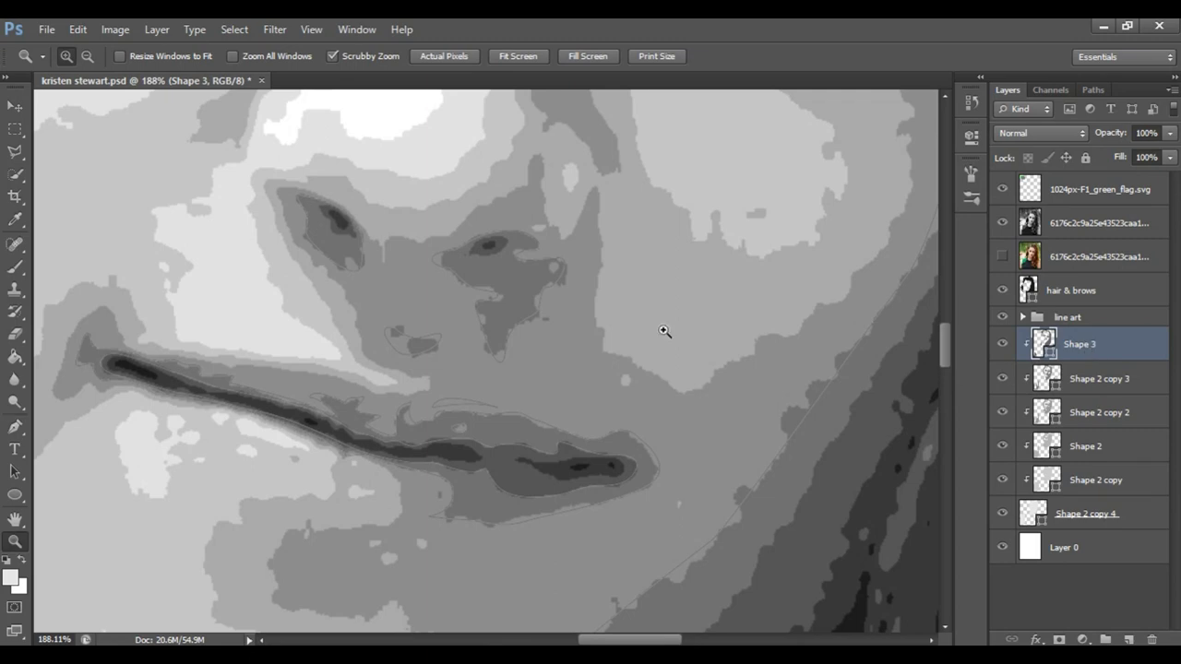
key(p)
scroll(717, 382, down, 3)
scroll(701, 369, down, 3)
click(327, 468)
drag(394, 468, 410, 468)
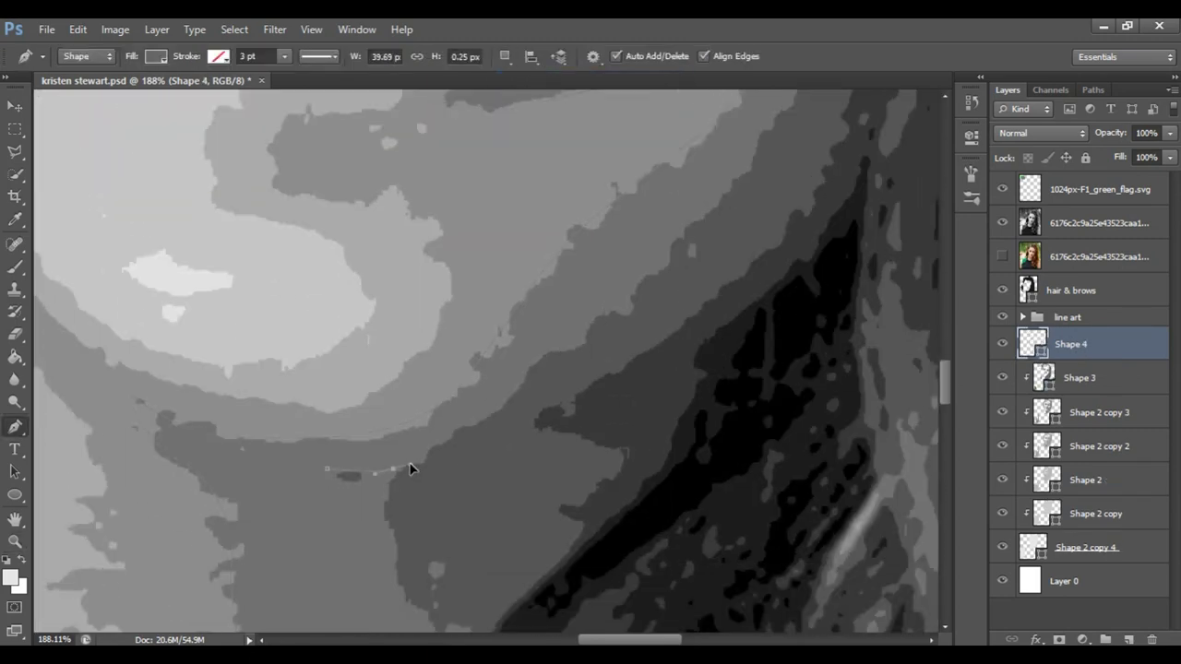
- Fill Shape 4 dark gray #4d4d4d and clip it to the shape below
double_click(1033, 344)
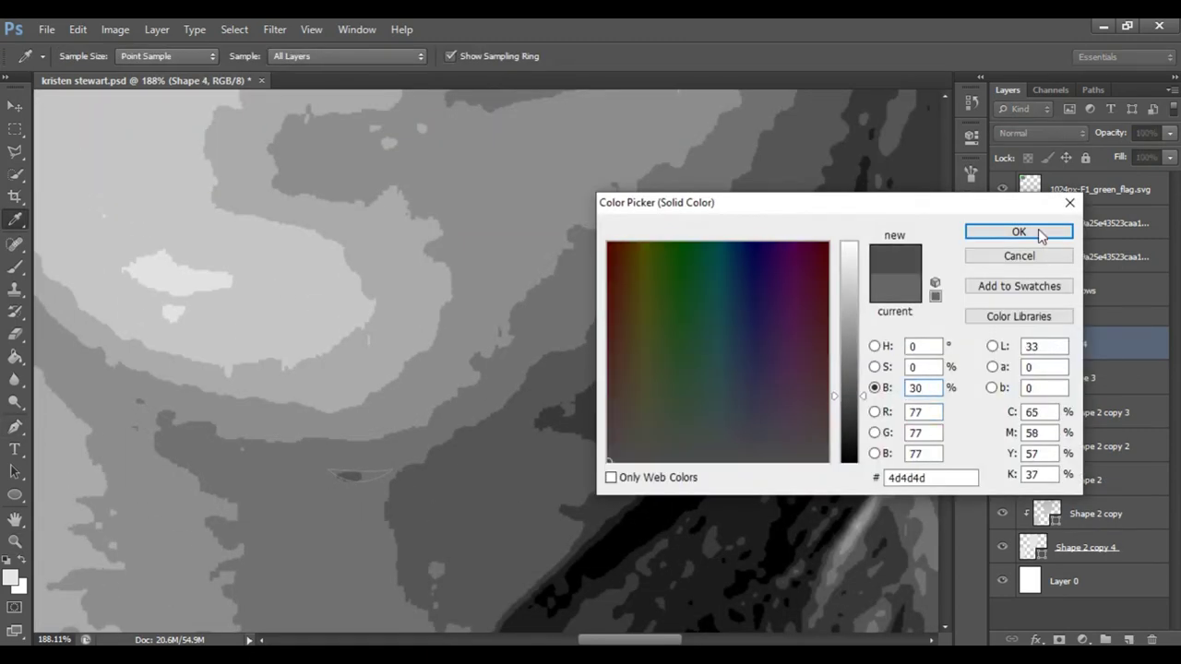
click(1070, 202)
click(1079, 378)
scroll(585, 349, up, 5)
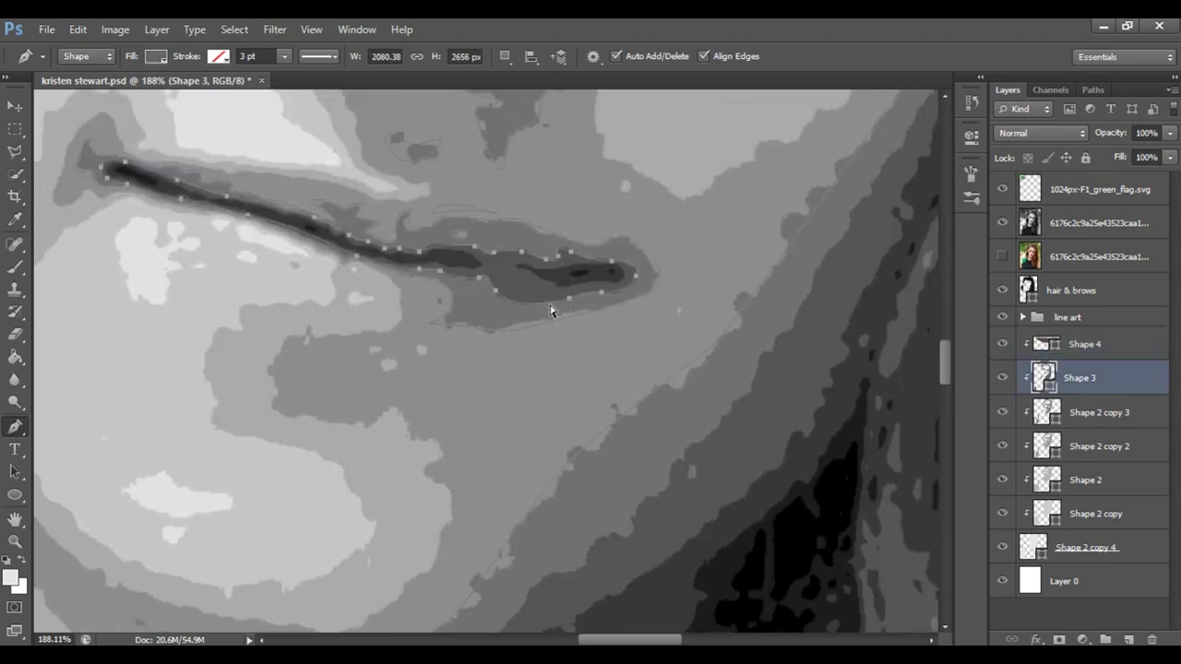
scroll(552, 310, down, 1)
click(1084, 343)
click(504, 56)
- Hide the reference photo and add shadow anchors beside the nostril and along the cheek edge
click(1002, 222)
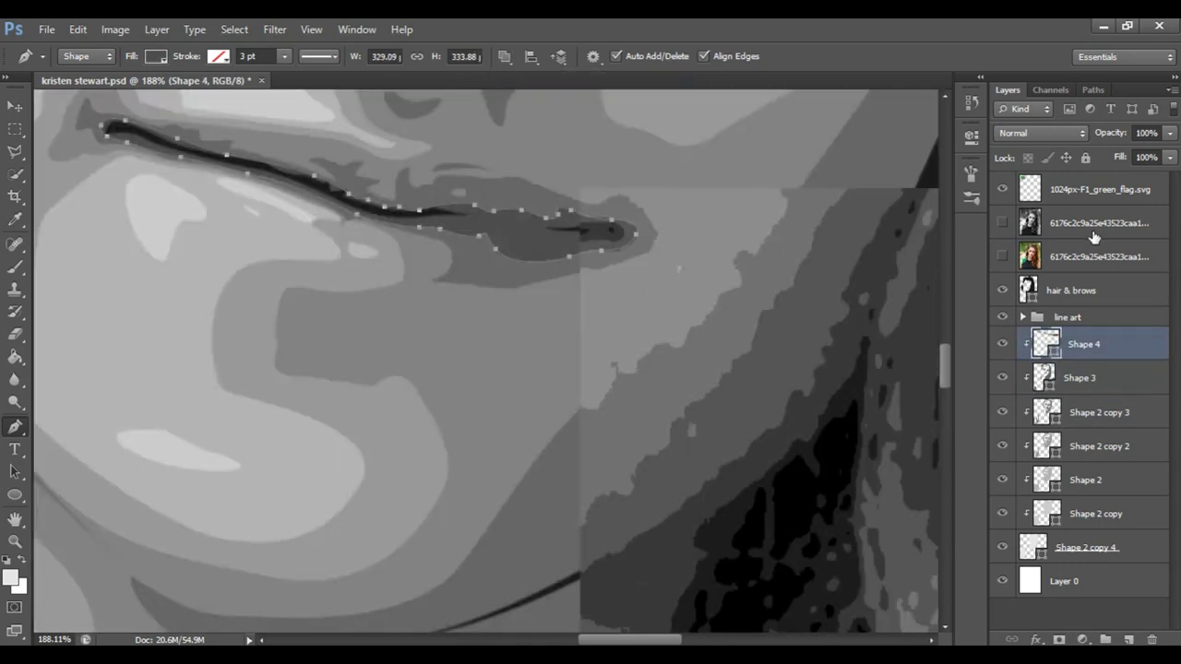
click(1093, 222)
key(z)
drag(701, 307, 595, 307)
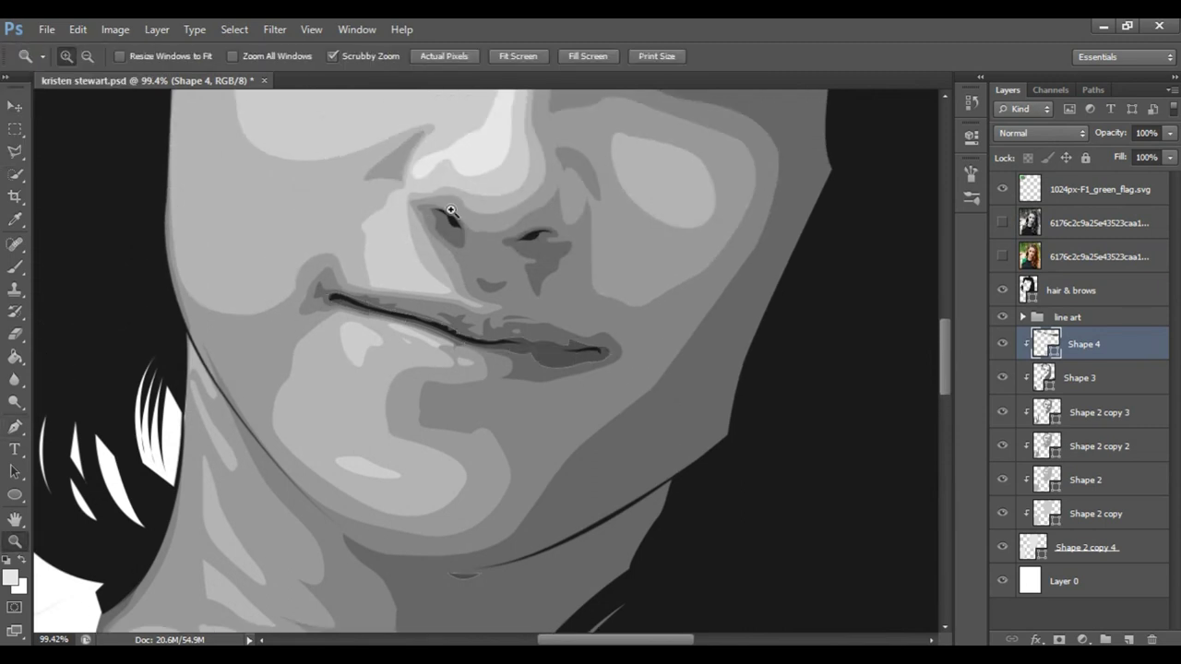
drag(451, 211, 558, 227)
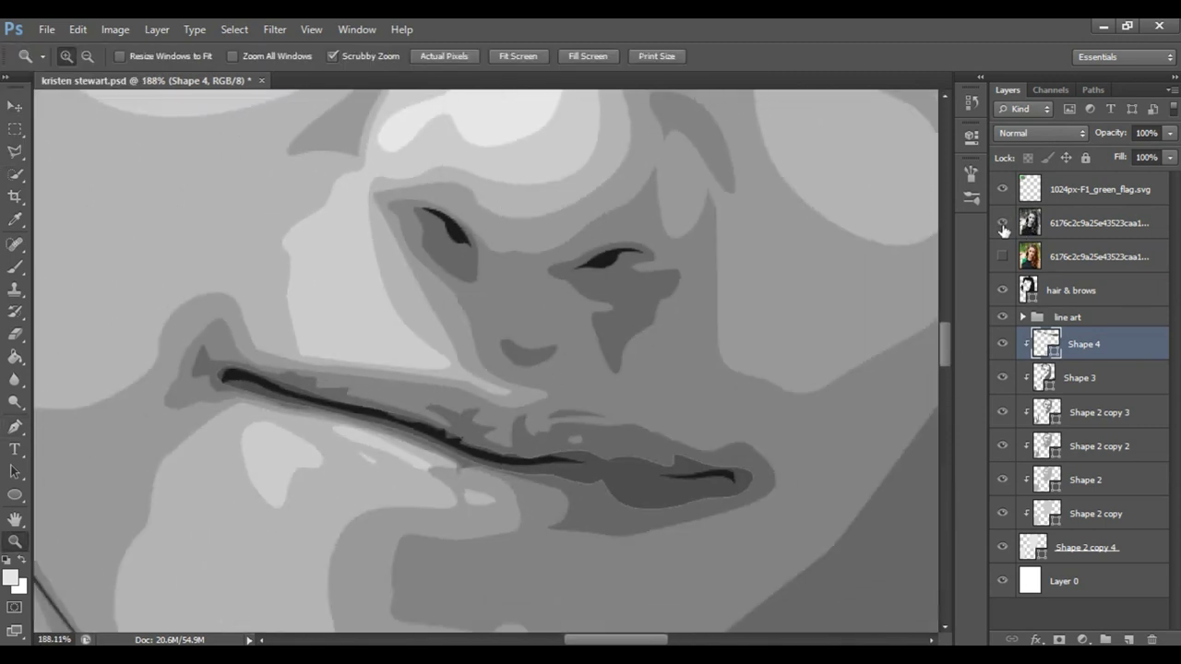
key(p)
drag(440, 242, 476, 282)
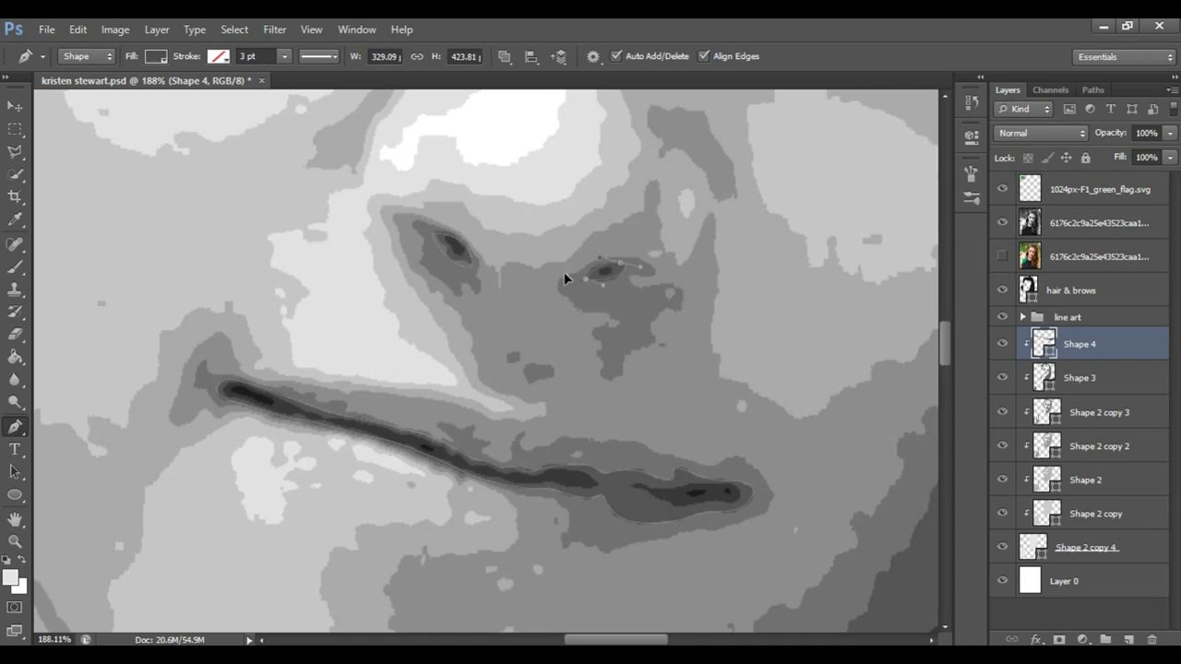
scroll(563, 271, down, 5)
scroll(599, 240, down, 5)
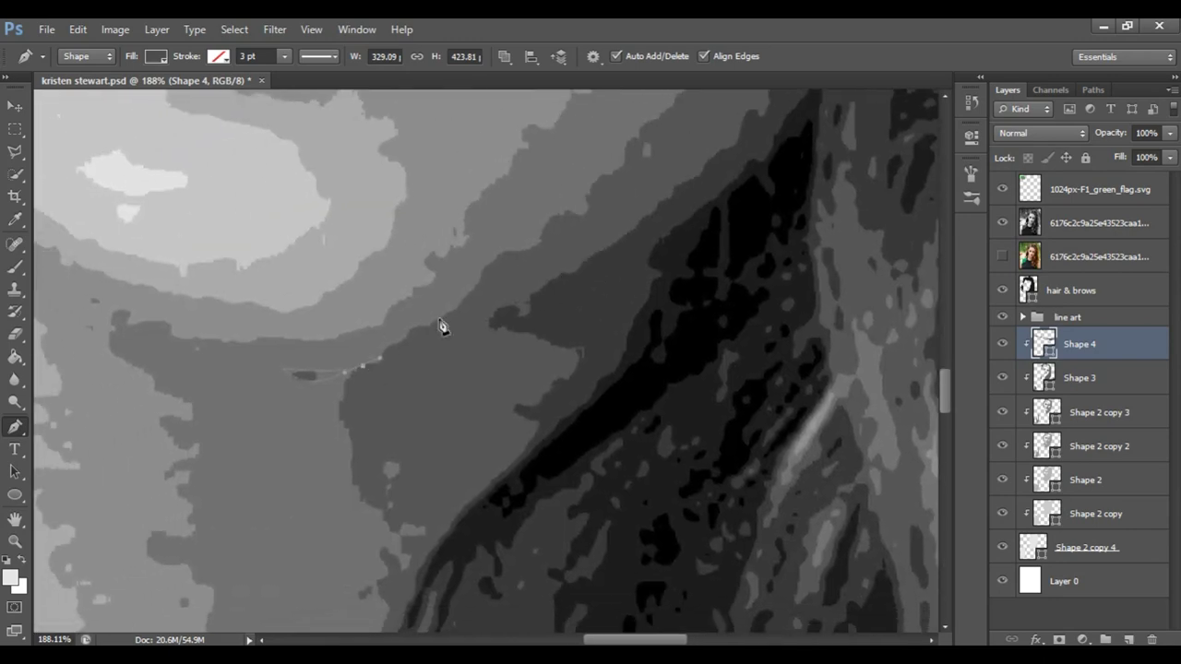
scroll(503, 261, down, 2)
click(744, 219)
- Extend the Shape 4 shadow outline up the cheek to the right eye's lower lid
scroll(706, 369, up, 3)
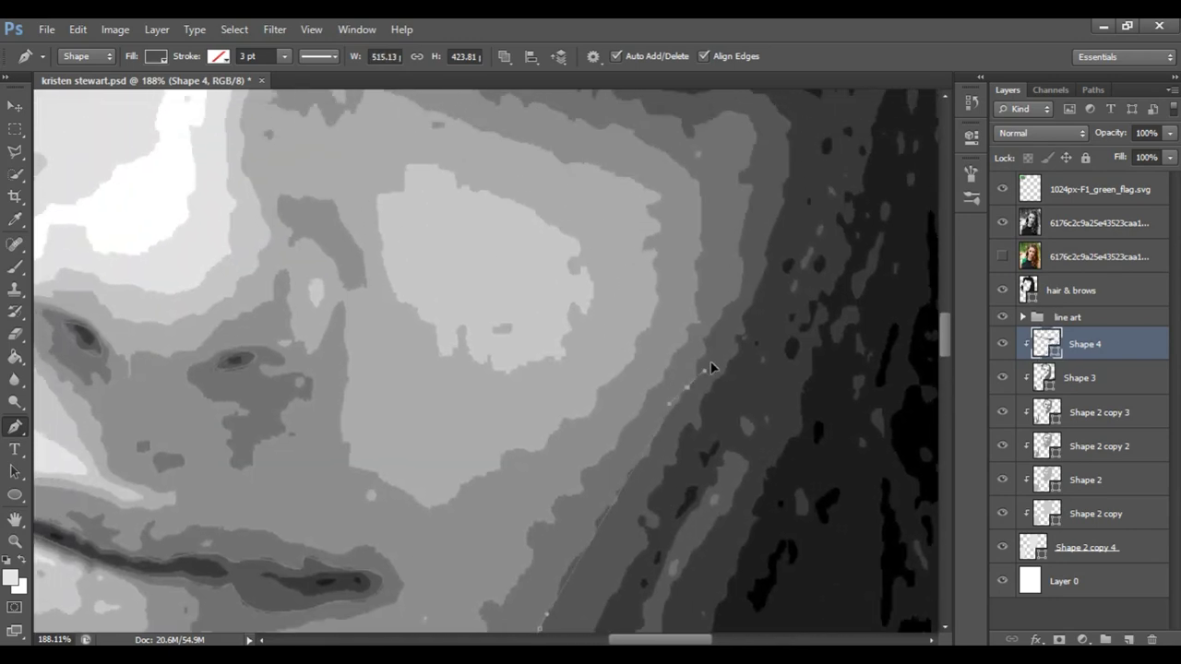
scroll(711, 288, up, 3)
scroll(709, 287, up, 4)
key(alt+bracketleft)
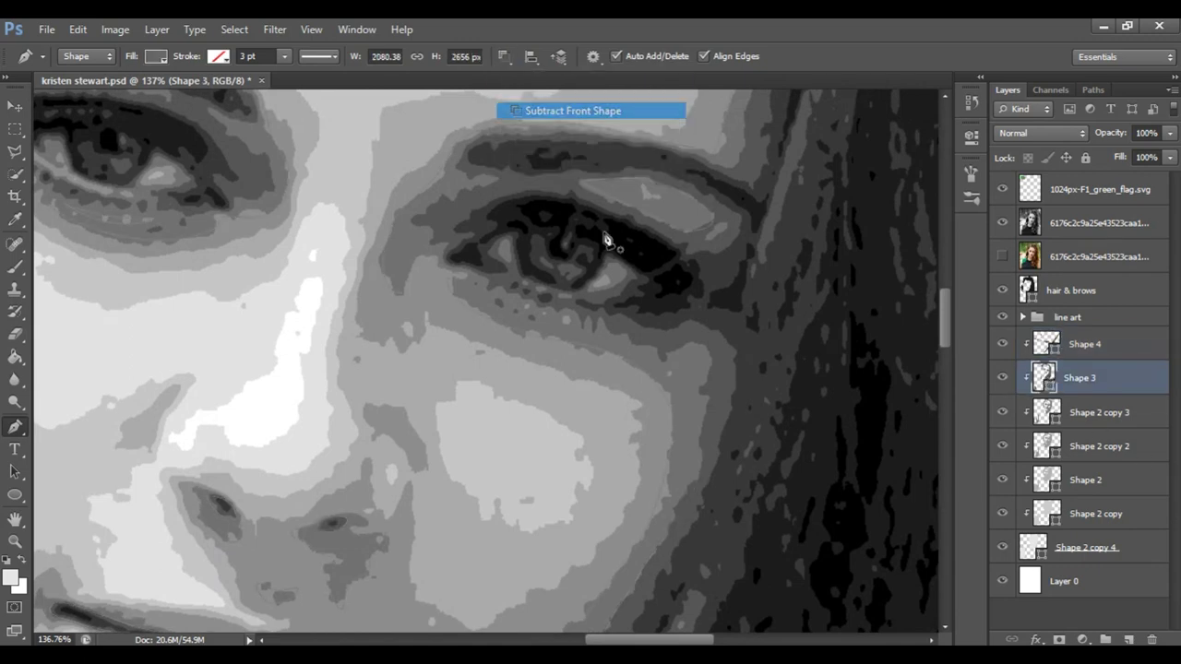
key(alt+bracketright)
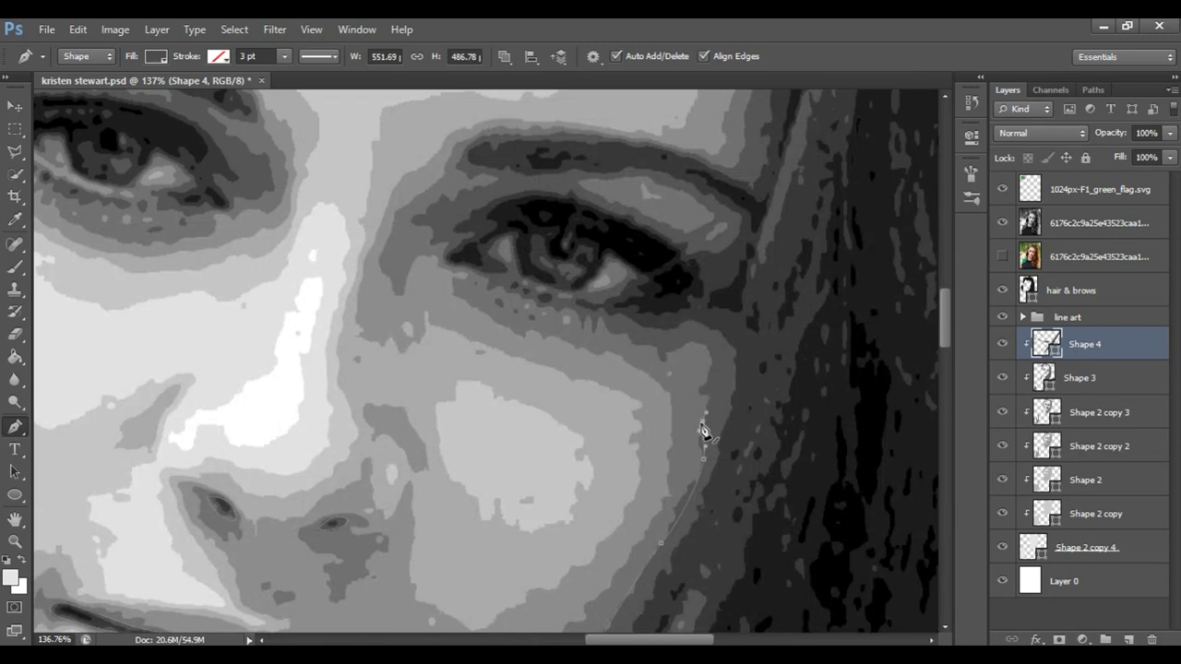
click(709, 376)
click(686, 345)
click(627, 338)
click(498, 291)
click(478, 274)
click(1042, 377)
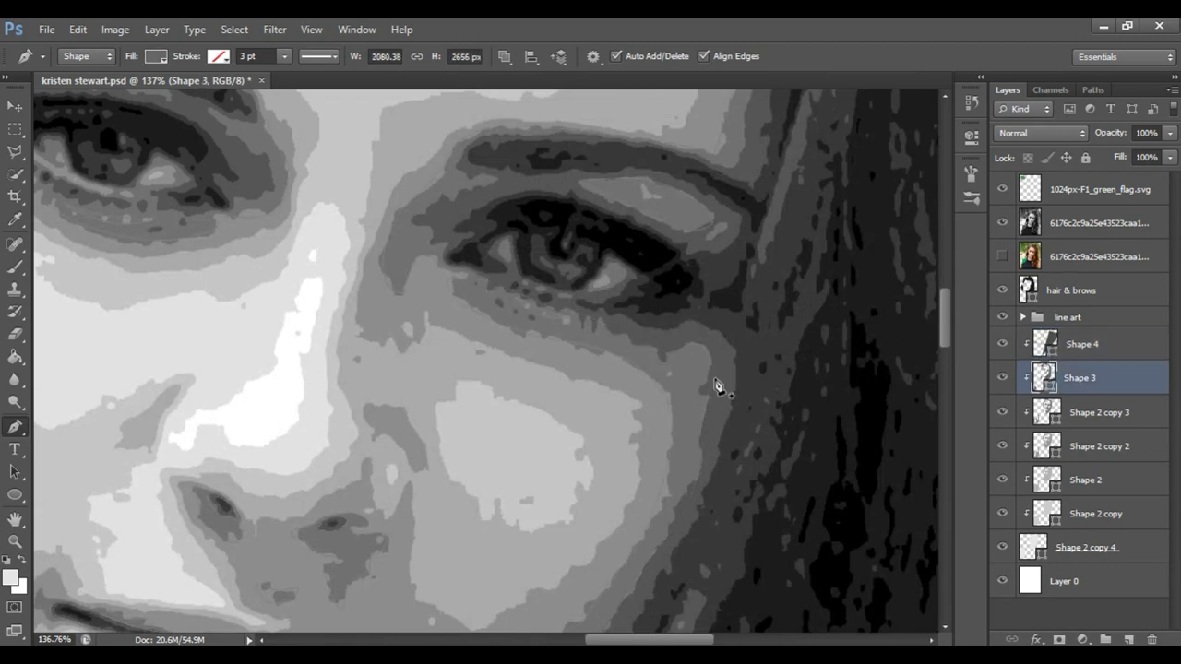
- Zoom in on the right eye and set Shape 4's path operation to Combine Shapes
key(z)
drag(646, 329, 721, 328)
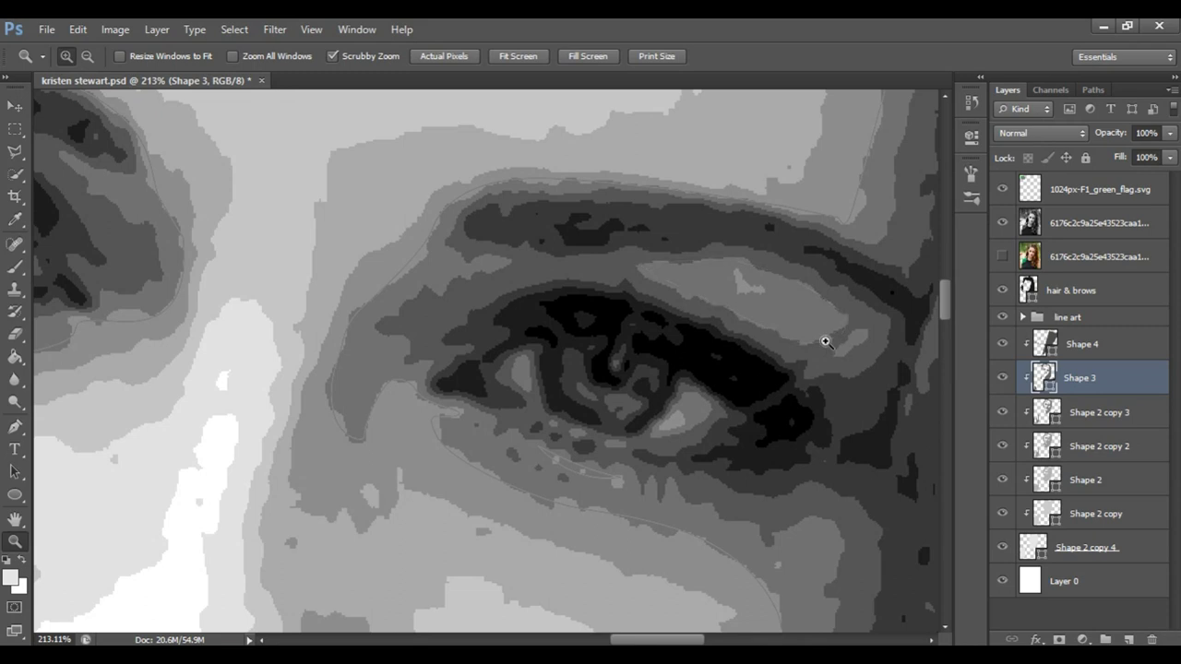
key(alt+bracketleft)
key(9)
click(1042, 377)
click(1044, 343)
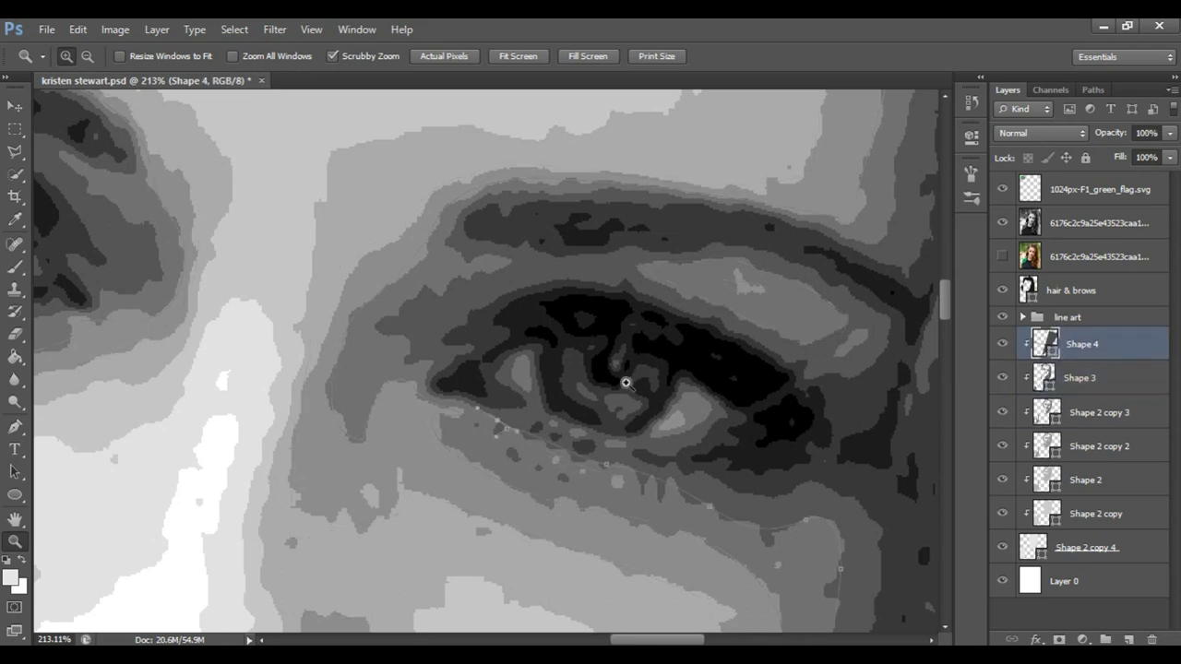
key(p)
click(504, 56)
click(541, 90)
- Trace the shadow up the inner eye corner and along the upper eyelid
click(466, 404)
click(425, 378)
click(406, 349)
click(383, 314)
click(454, 278)
drag(455, 218, 473, 196)
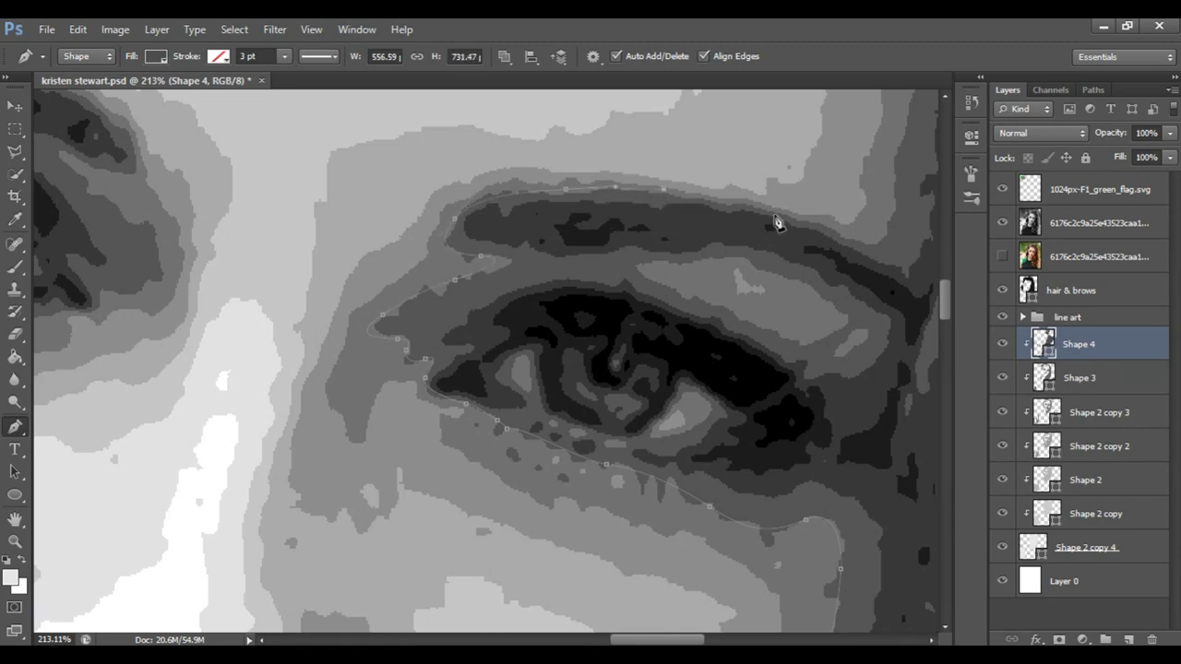
- Extend the shadow outline along the hairline
scroll(746, 369, down, 3)
scroll(637, 318, down, 4)
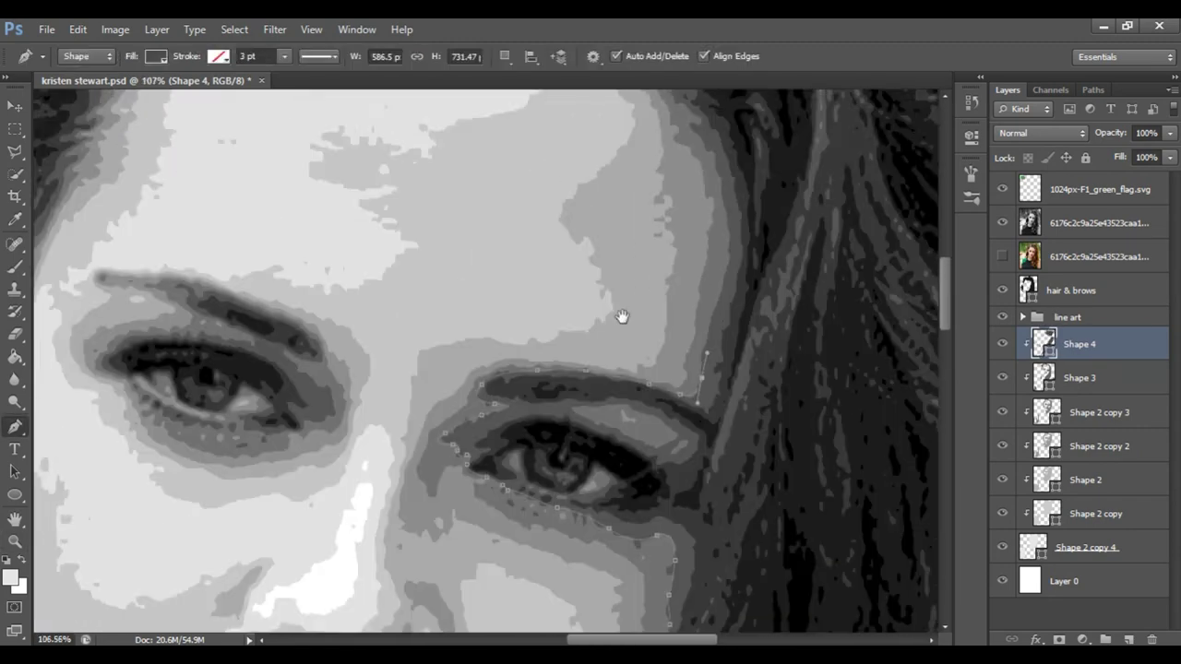
click(721, 304)
click(598, 189)
click(503, 130)
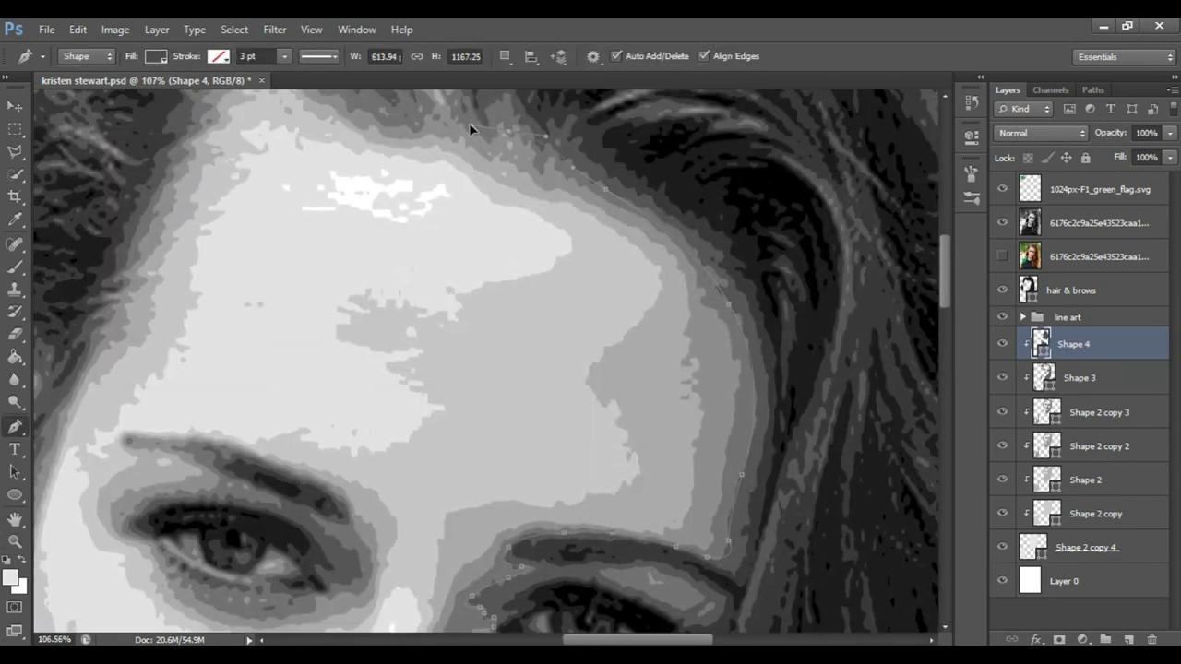
scroll(469, 127, up, 3)
click(386, 163)
scroll(782, 350, down, 5)
scroll(782, 350, down, 5)
scroll(658, 316, up, 3)
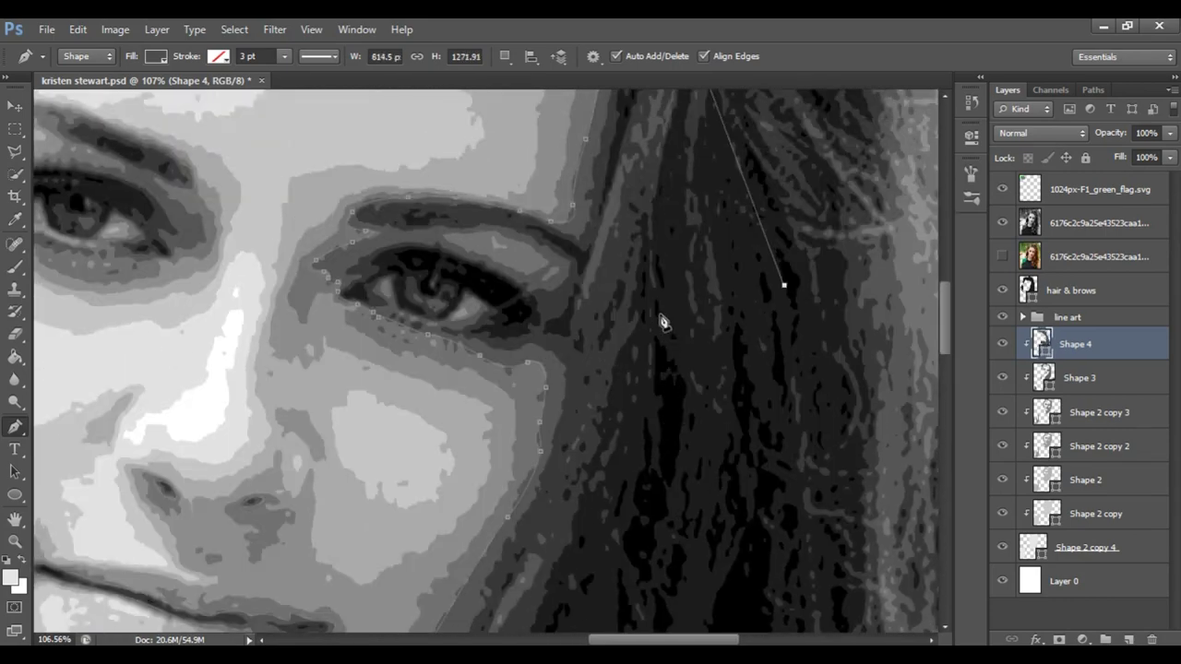
scroll(659, 316, down, 5)
- Adjust the view and set Combine Shapes again so new paths merge into Shape 4
key(z)
scroll(701, 331, down, 3)
key(p)
scroll(658, 514, down, 3)
drag(518, 577, 454, 543)
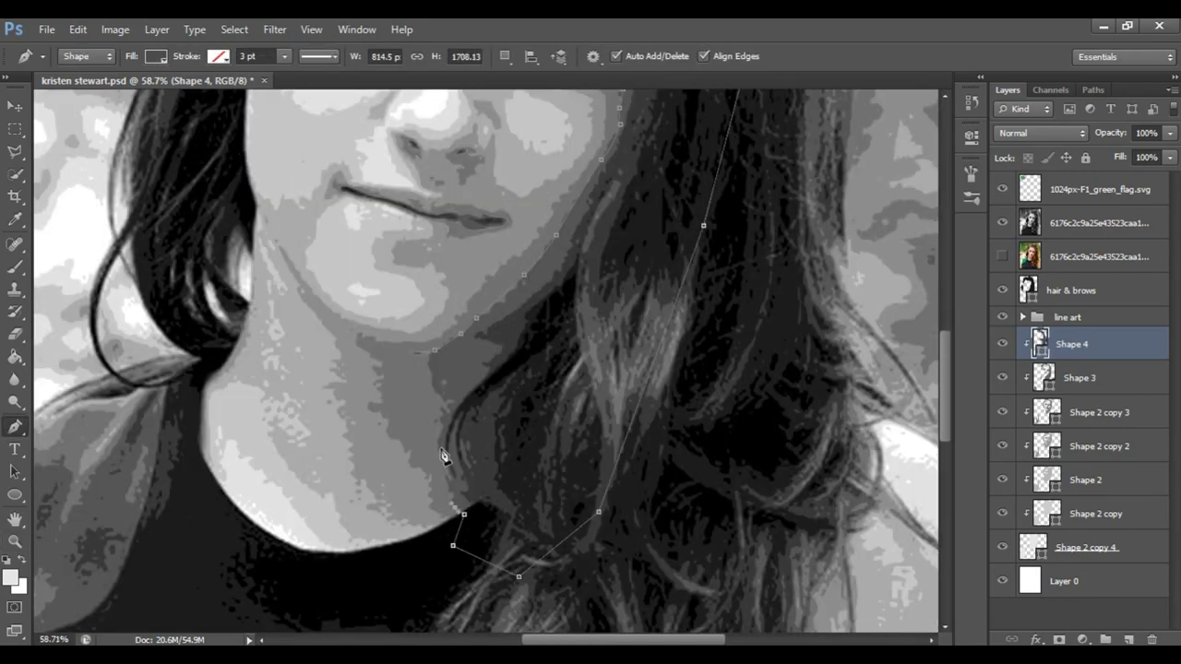
scroll(626, 378, up, 3)
key(z)
scroll(611, 290, up, 3)
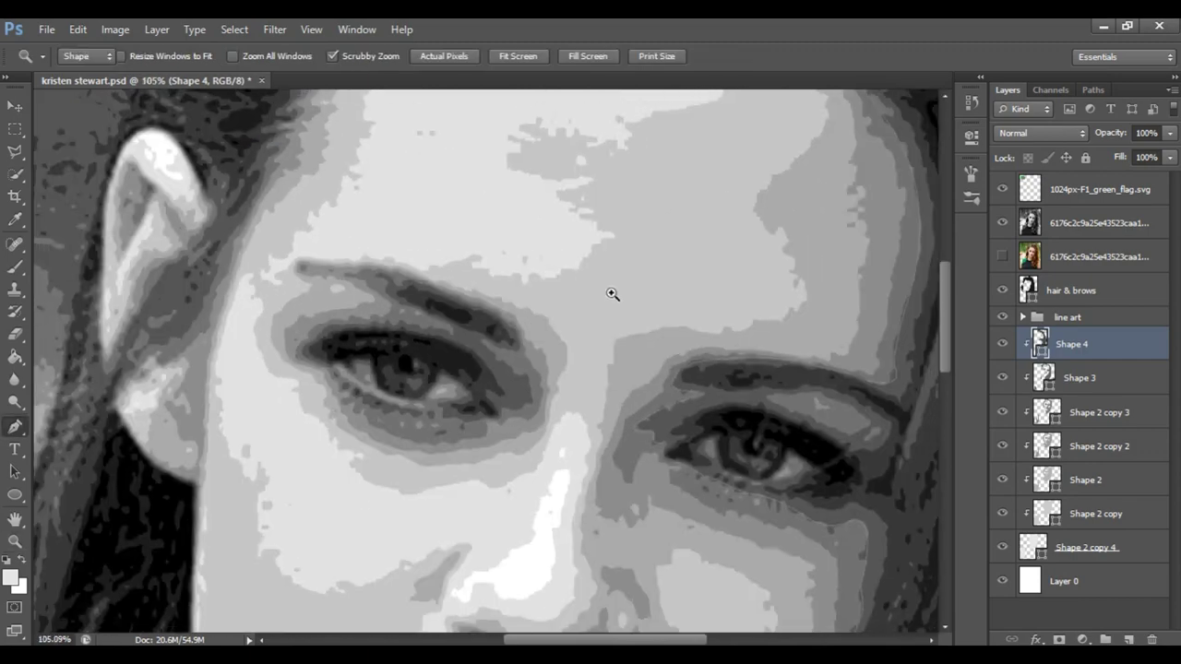
key(p)
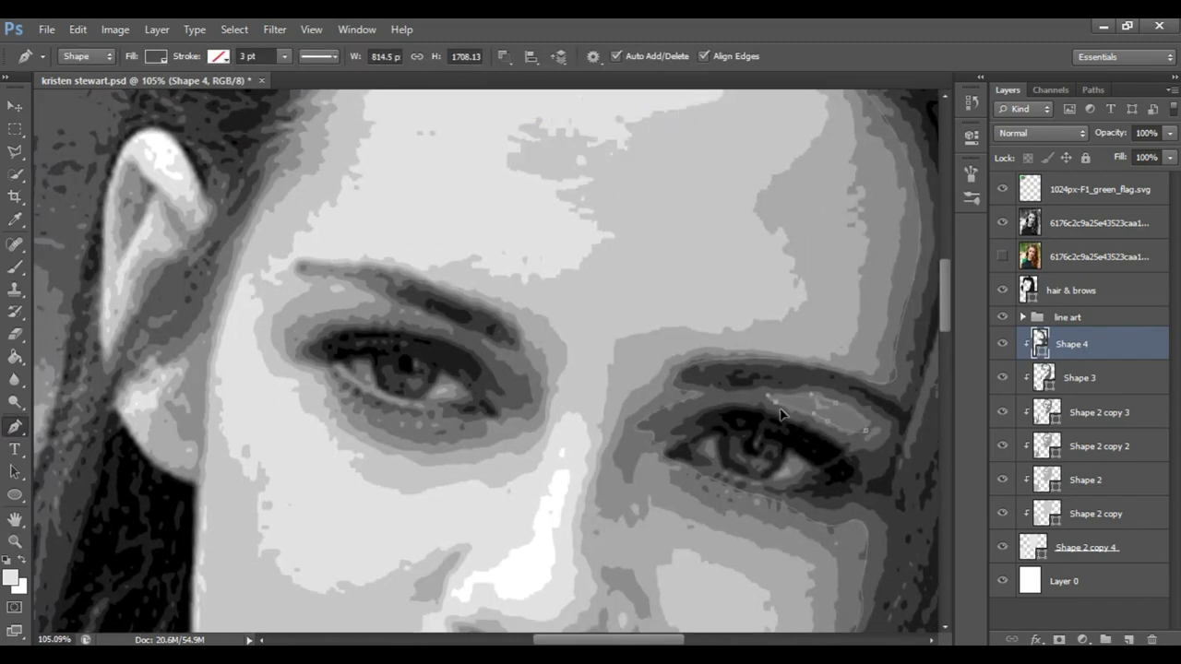
scroll(437, 348, up, 2)
scroll(437, 347, up, 1)
click(503, 56)
click(557, 93)
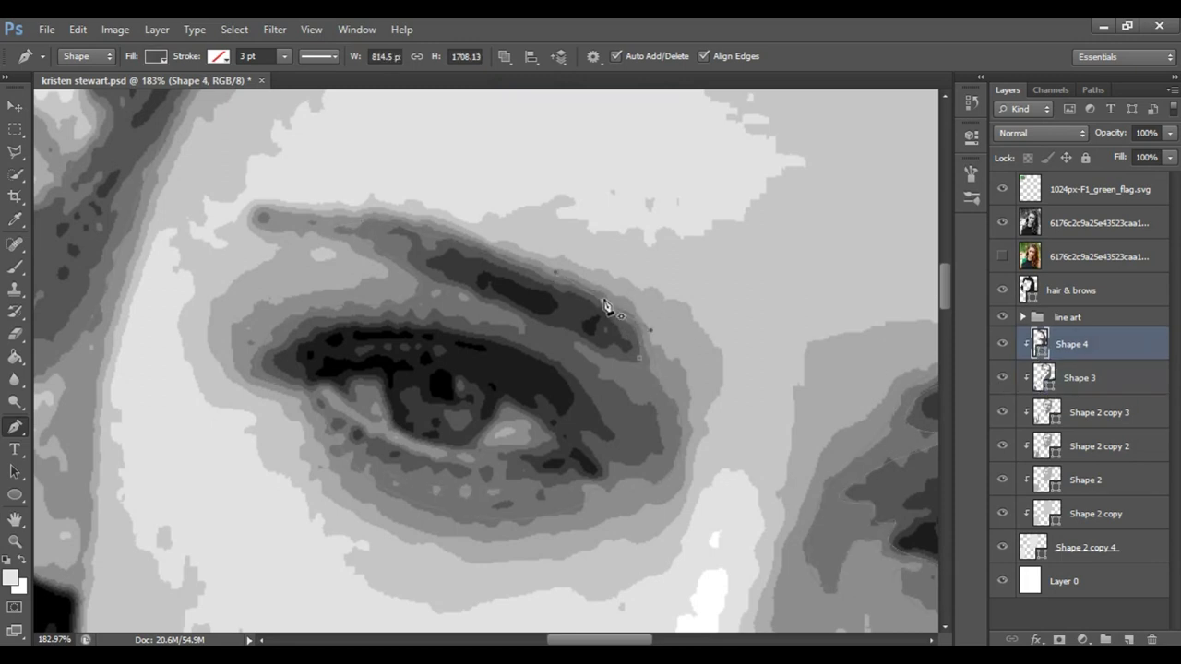
- Add curved shadow anchors along and beneath the left eye's lower lid
drag(334, 320, 279, 358)
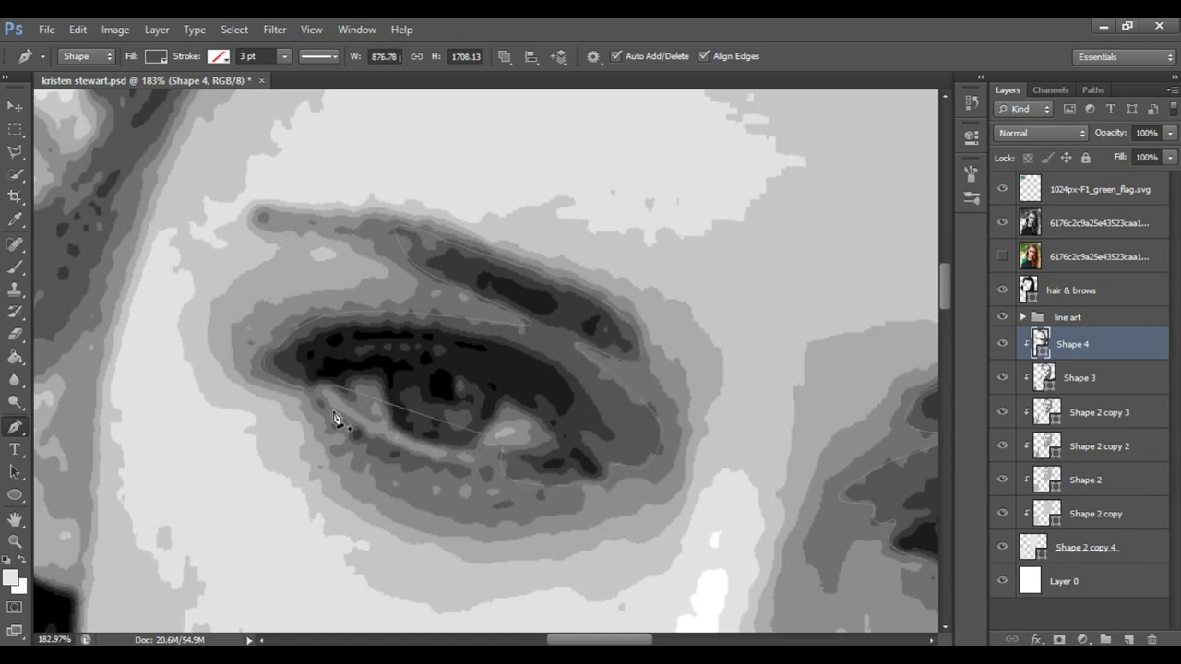
drag(479, 470, 550, 470)
drag(530, 231, 914, 401)
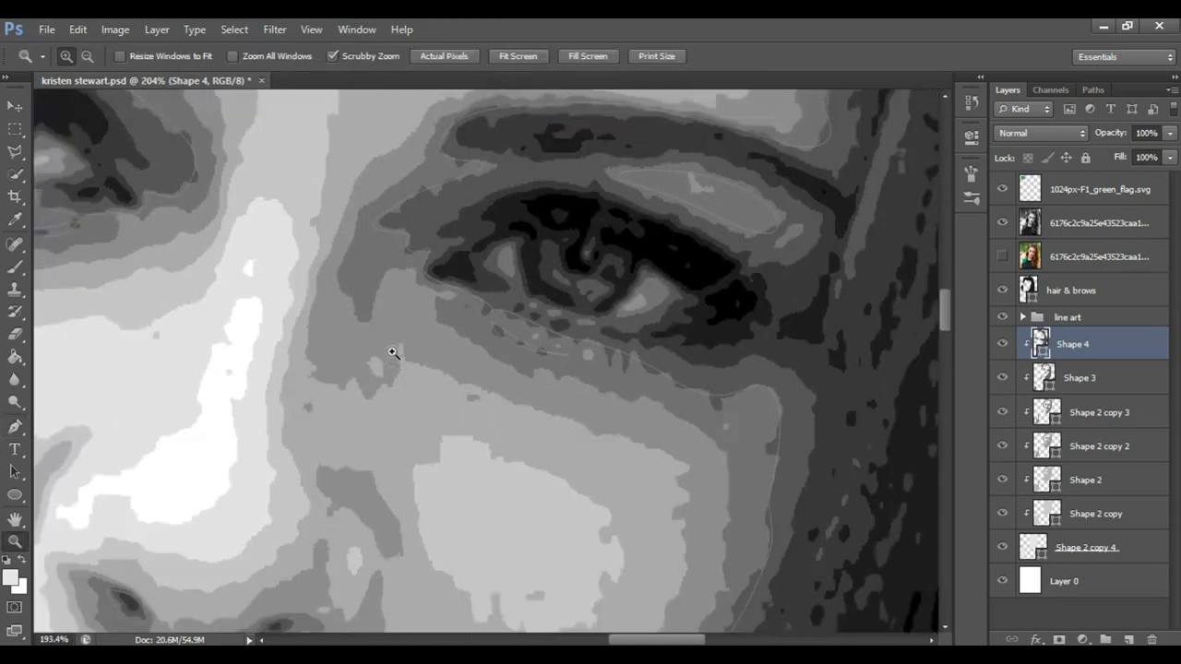
drag(503, 324, 390, 351)
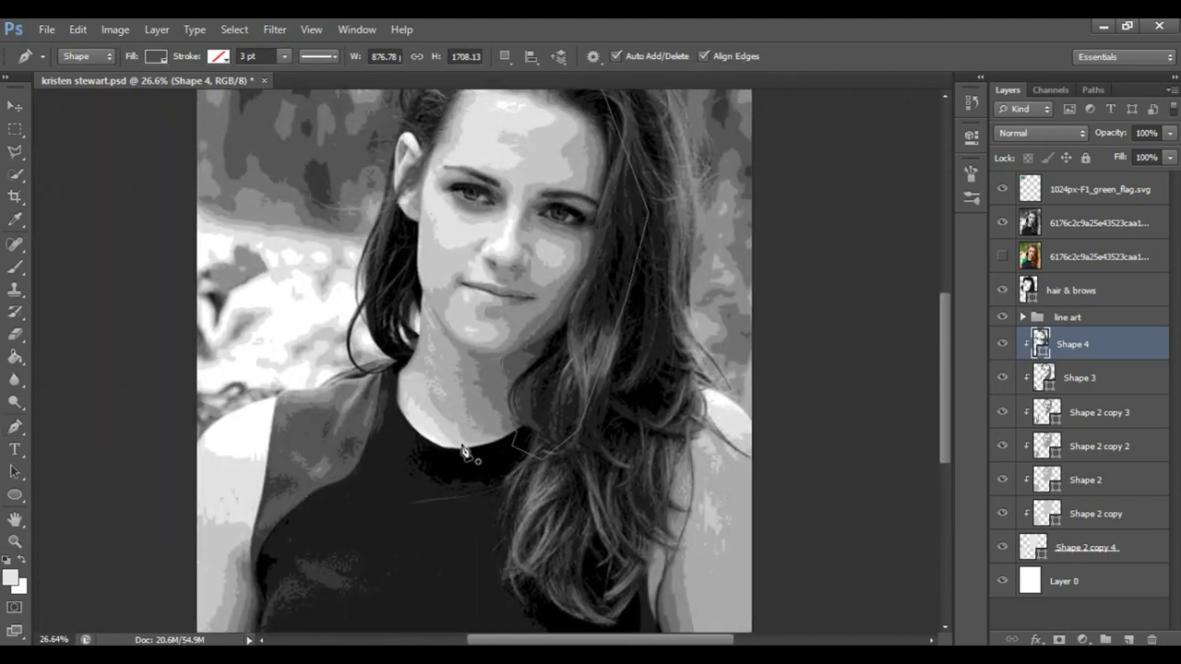
drag(464, 450, 1129, 382)
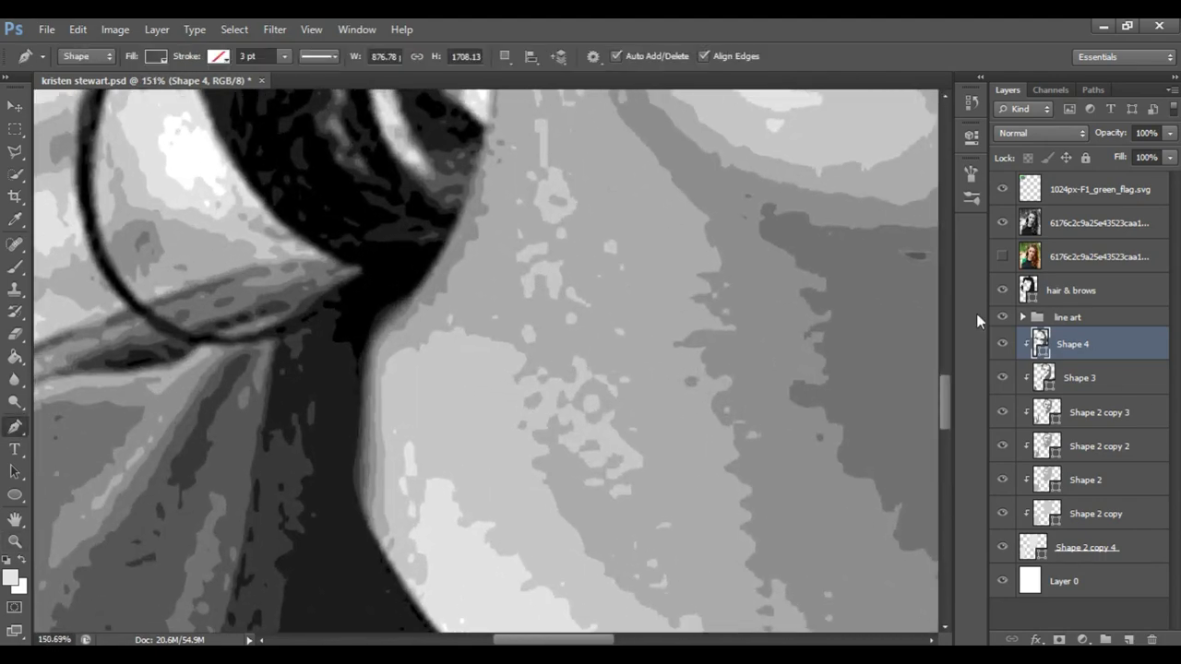
- With the reference photo hidden, draw and close the neck shadow path, then show the photo again
click(1003, 222)
drag(424, 255, 342, 317)
click(366, 533)
key(z)
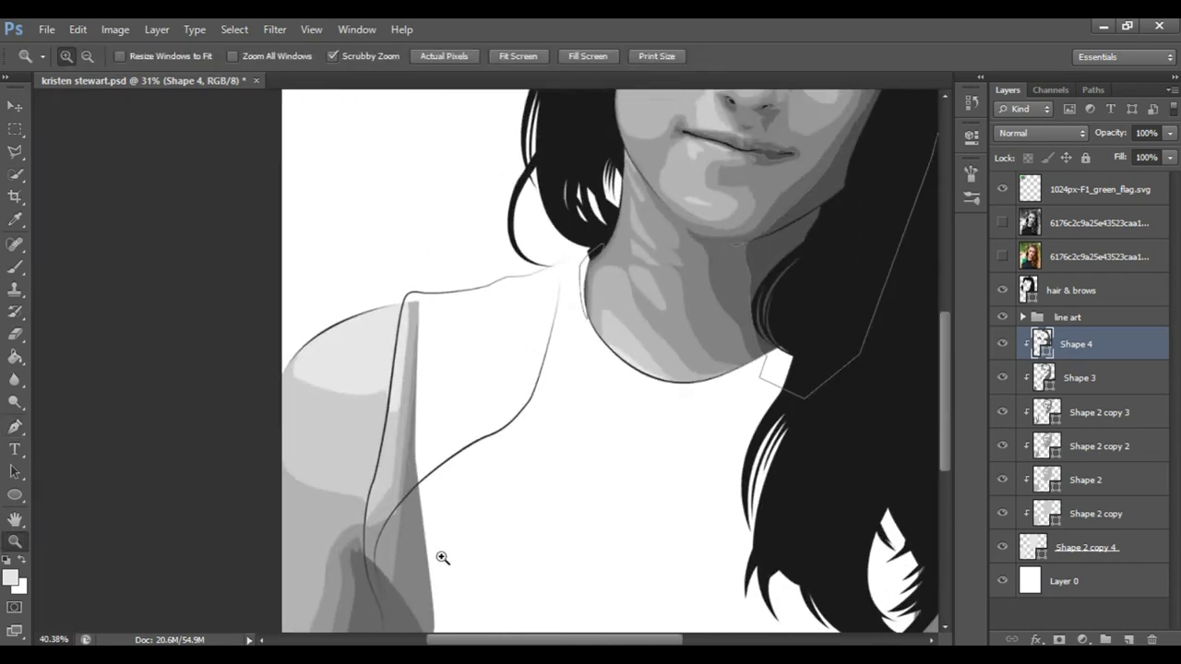
drag(415, 369, 554, 369)
click(1002, 223)
- Reselect Shape 4 and start a new path at the neck's left edge
click(1079, 377)
click(1040, 345)
key(p)
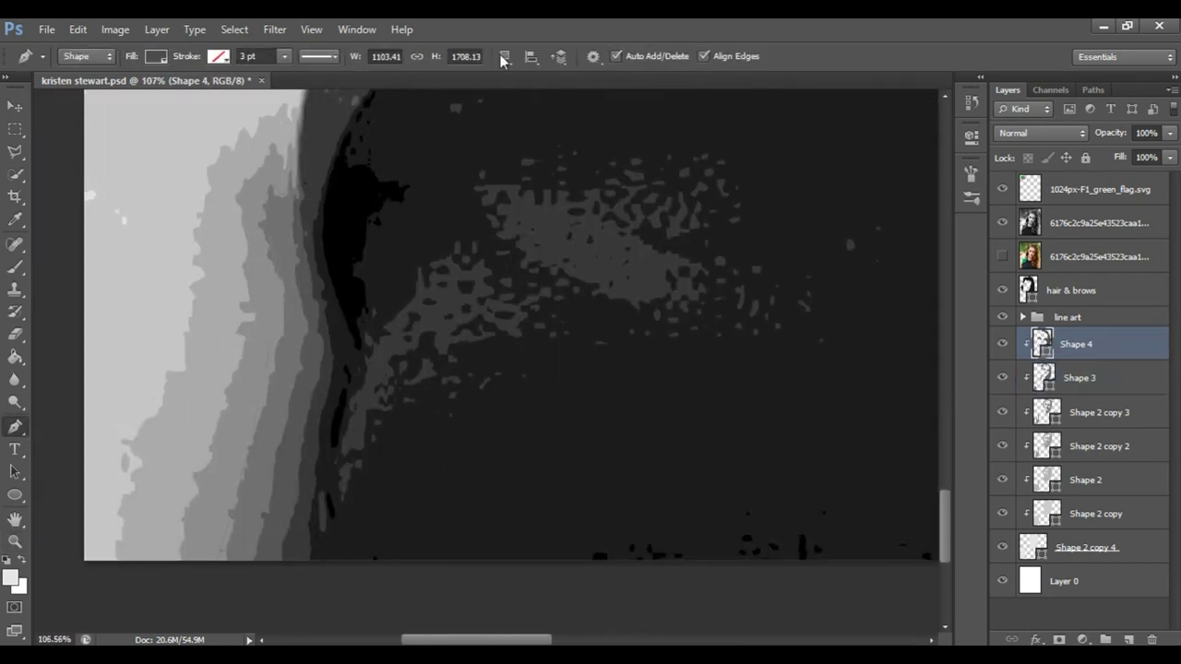
click(251, 571)
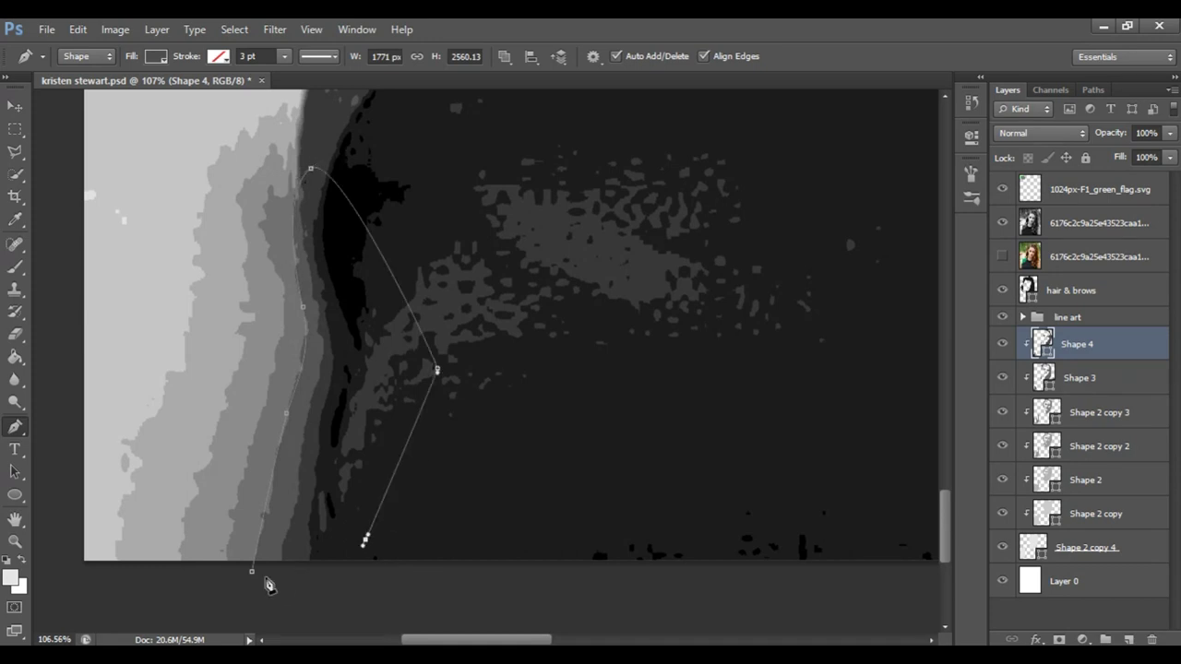
scroll(250, 330, right, 5)
scroll(553, 427, right, 5)
click(1079, 378)
click(1042, 343)
- Trace the path along the neck contour, curving it down the jaw and neck
click(601, 416)
click(560, 276)
click(594, 195)
scroll(627, 166, up, 2)
drag(545, 467, 523, 415)
drag(519, 581, 518, 631)
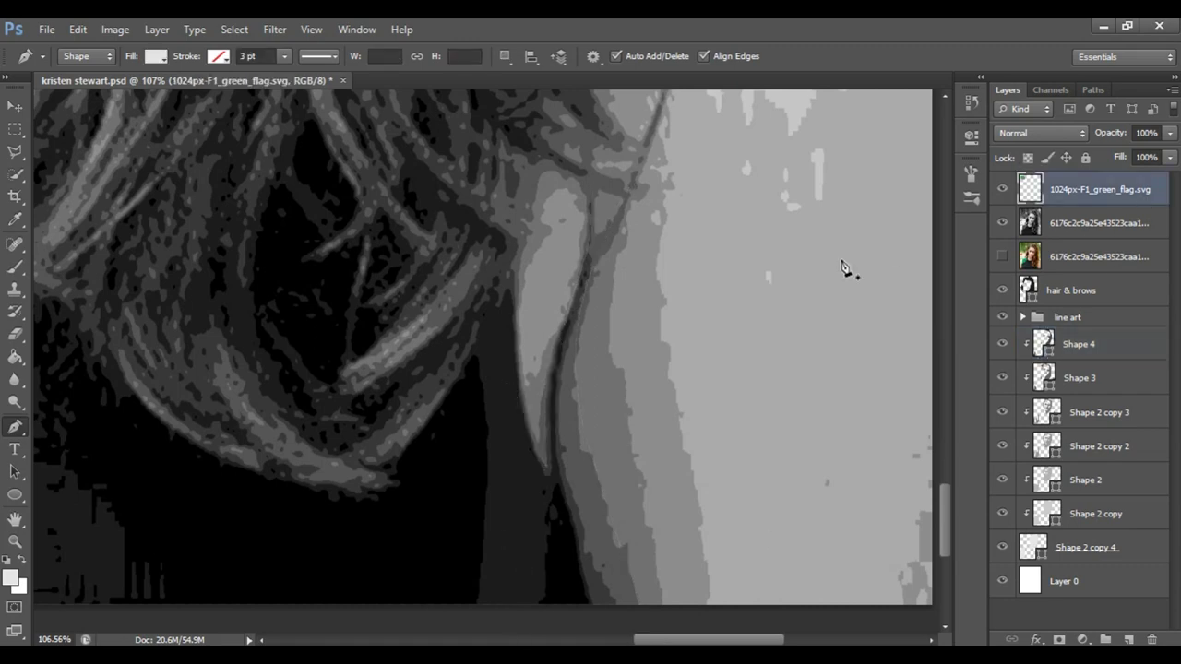
- Save, zoom to the mouth, and trace a closed outline along the lip line
key(z)
drag(843, 264, 811, 320)
key(ctrl+s)
drag(520, 336, 652, 284)
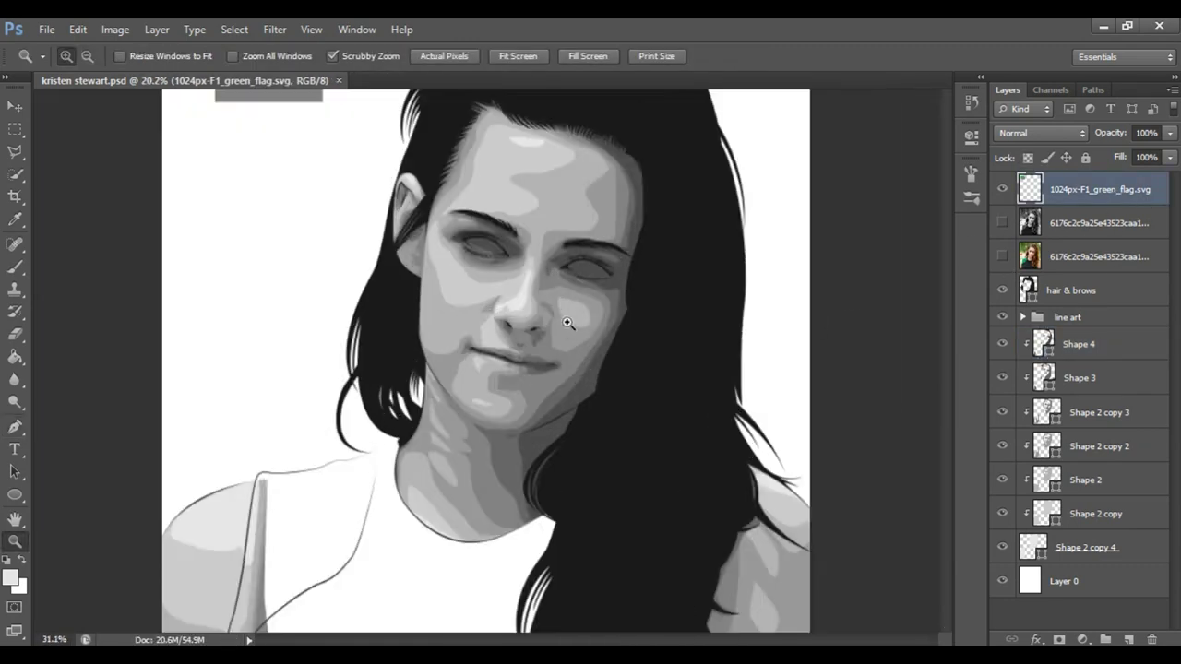
click(1043, 343)
click(1002, 222)
key(p)
mouse_move(501, 520)
mouse_down()
mouse_move(575, 493)
mouse_move(644, 510)
mouse_move(595, 511)
mouse_up()
click(536, 485)
click(536, 484)
- Set Combine Shapes and trace a second closed outline along the lip crease
click(503, 57)
click(539, 96)
click(499, 484)
drag(453, 471, 433, 474)
click(338, 447)
drag(230, 418, 194, 413)
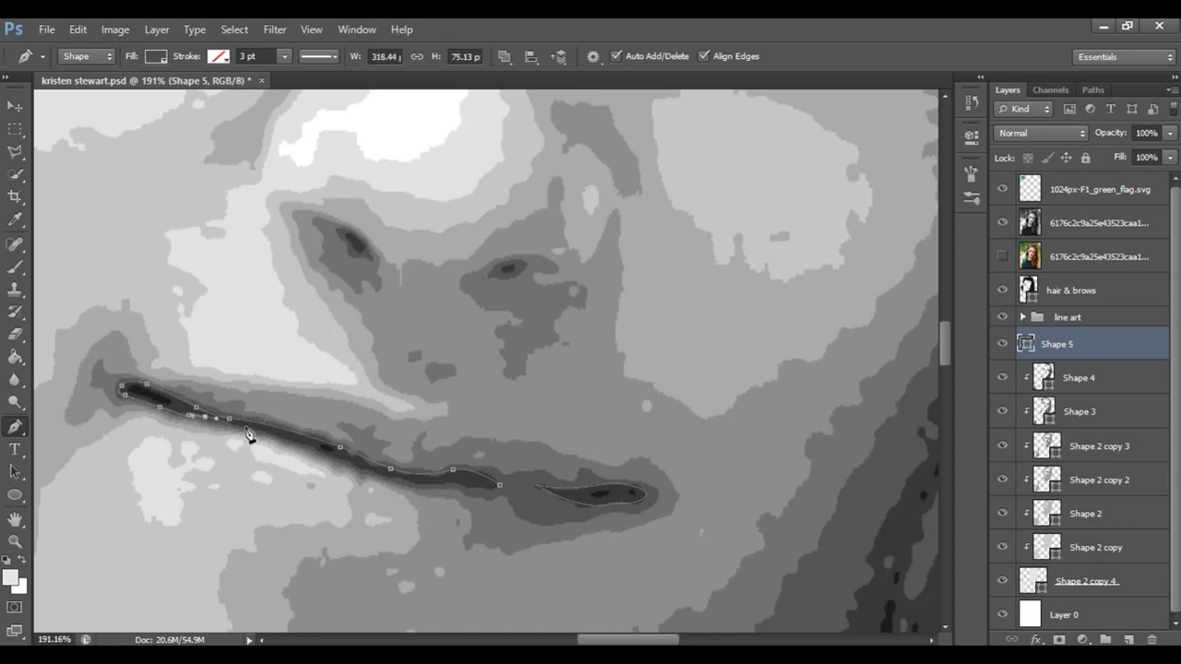
click(503, 493)
- Clip Shape 5 to the skin layer below and confirm its fill colour
alt+click(1043, 361)
double_click(1039, 343)
key(Return)
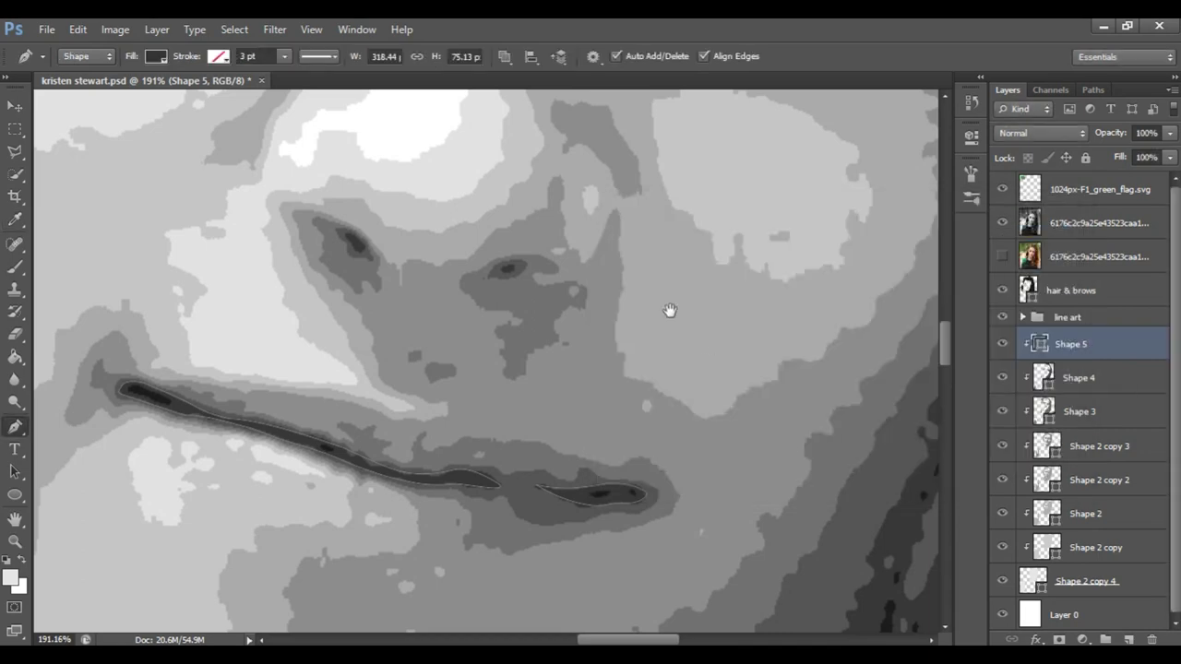
drag(671, 306, 467, 298)
mouse_move(495, 261)
mouse_down()
mouse_move(514, 324)
mouse_move(720, 368)
mouse_up()
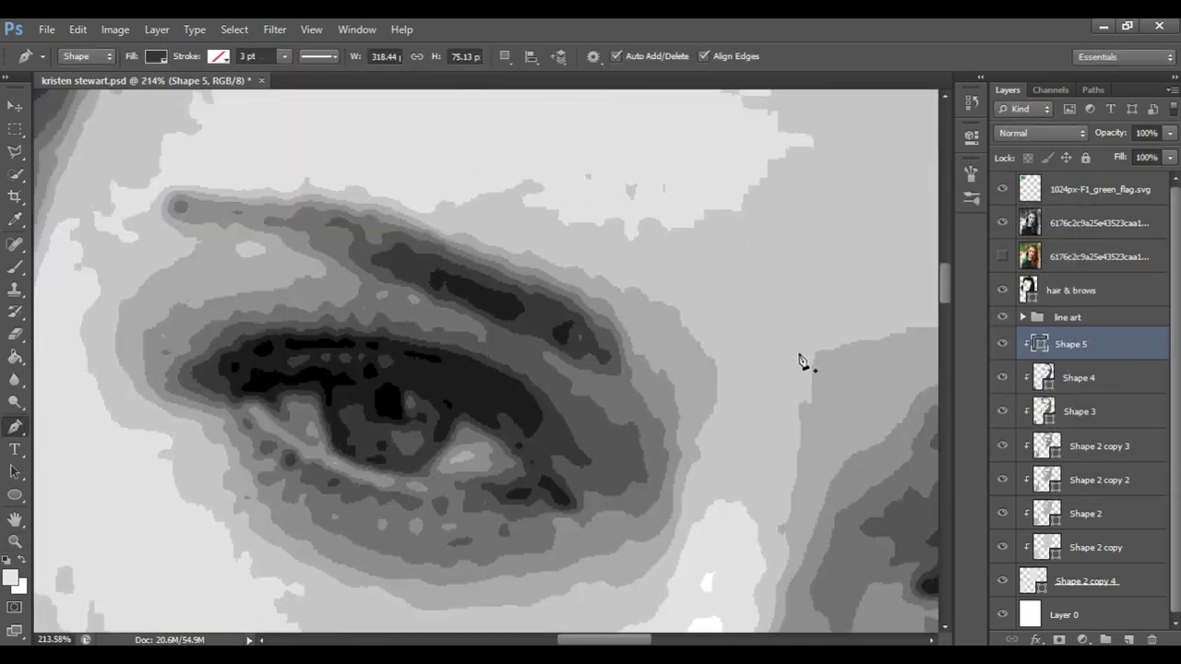
- Check Shape 4's outline, then draw a curved Shape 5 shadow along the upper eyelid
click(1040, 378)
click(1040, 351)
click(1047, 354)
click(589, 463)
click(456, 345)
click(231, 341)
click(195, 369)
drag(422, 437, 445, 443)
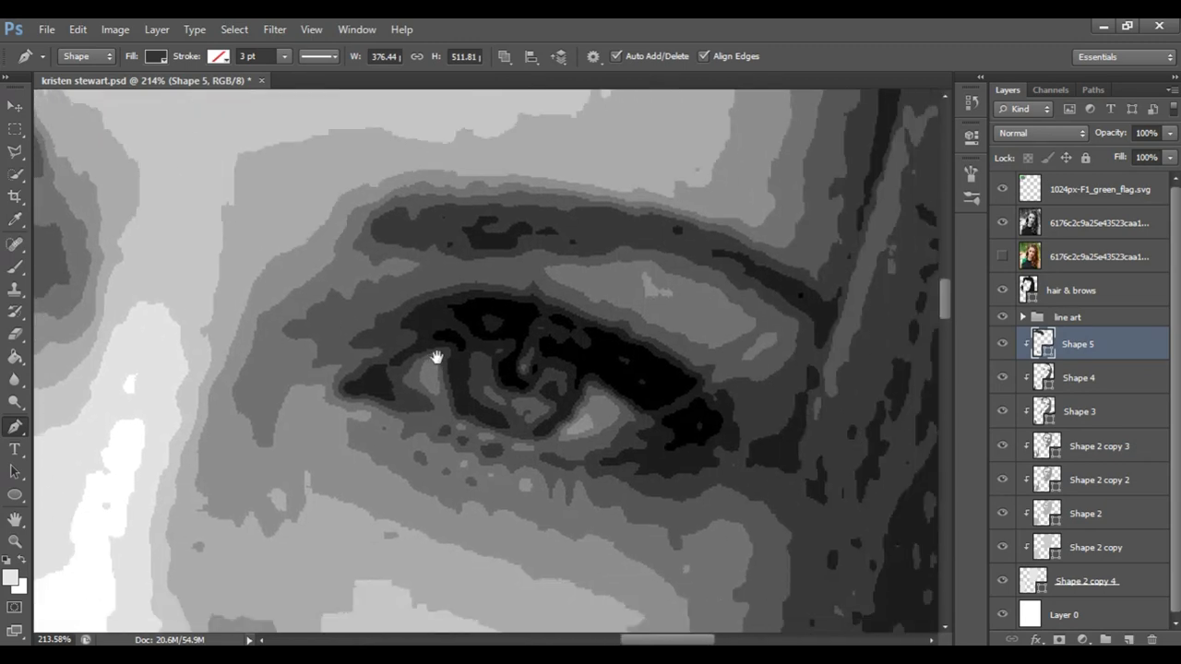
- Start another Shape 5 shadow path over the upper lid, curving toward the brow
click(1050, 379)
click(1040, 343)
click(412, 388)
click(518, 263)
click(693, 352)
click(766, 334)
drag(562, 229, 464, 228)
- Extend the shadow shape across the brow and up along the temple
click(374, 196)
click(562, 191)
click(804, 254)
scroll(548, 350, down, 3)
scroll(635, 311, down, 2)
click(635, 311)
click(604, 171)
scroll(501, 248, up, 3)
scroll(848, 510, down, 5)
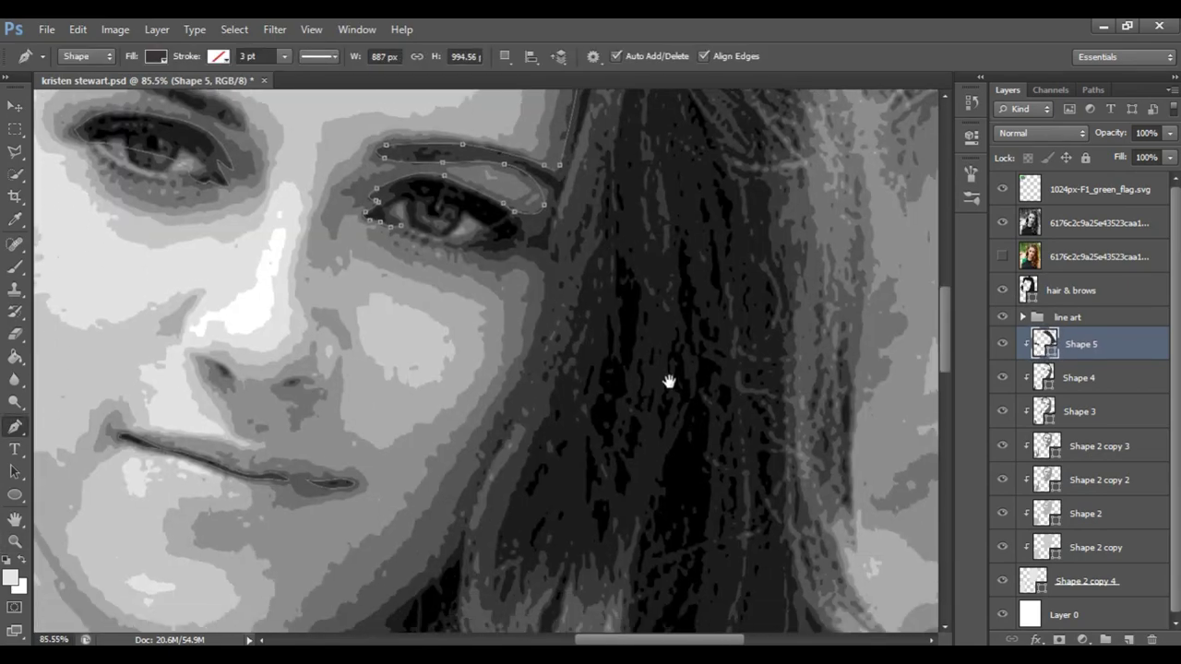
drag(388, 276, 435, 290)
- Continue the shadow path along the lower eyelid and down the cheek
drag(408, 328, 447, 332)
click(493, 347)
click(475, 369)
click(503, 381)
click(530, 390)
click(607, 413)
click(709, 431)
click(536, 418)
- Carry the cheek shadow path further down, shaping the curve where it turns
drag(536, 426, 652, 242)
click(501, 406)
click(408, 382)
mouse_move(351, 516)
mouse_down()
mouse_move(420, 328)
mouse_move(485, 322)
mouse_up()
click(483, 308)
click(422, 343)
click(264, 453)
click(361, 516)
drag(361, 516, 378, 433)
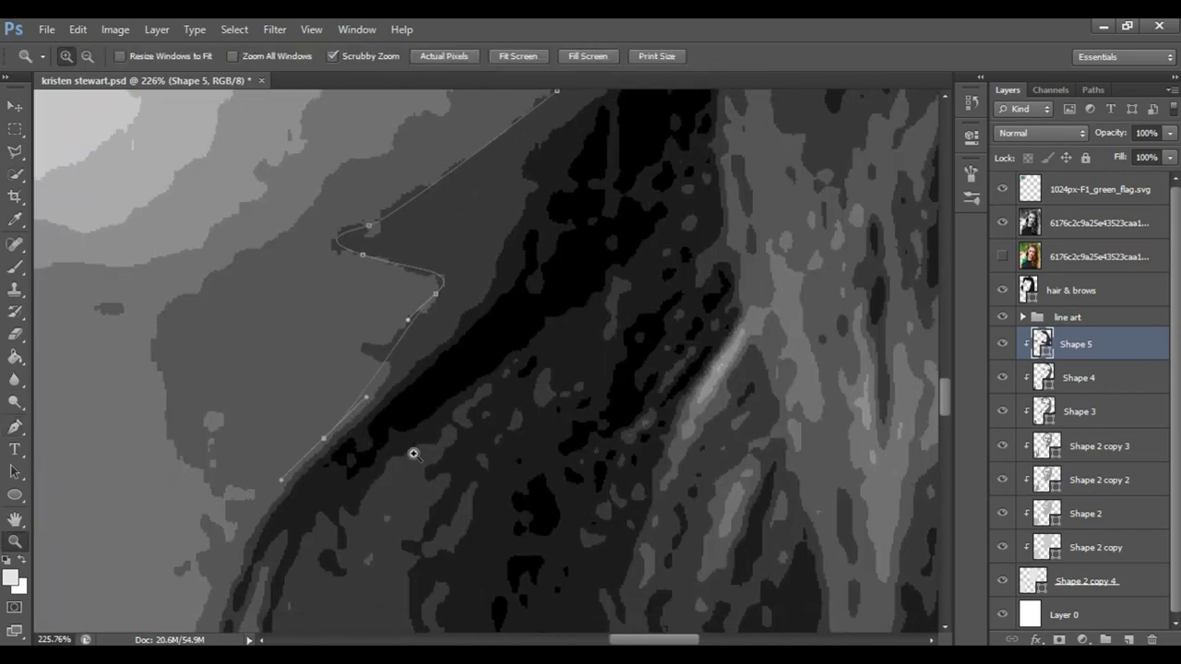
- End the cheek shadow path with a curved anchor along the jaw
drag(448, 456, 375, 310)
drag(339, 429, 390, 494)
click(392, 486)
scroll(665, 443, up, 5)
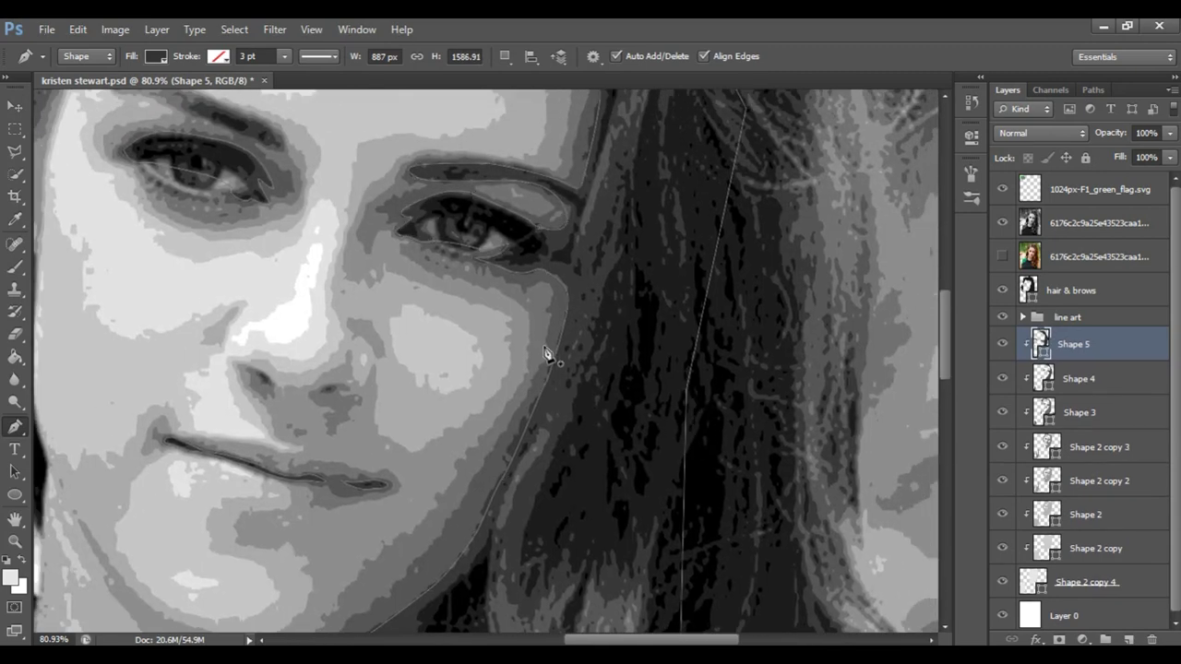
- Outline a closed shadow shape down the neck beside the hair
key(z)
drag(512, 295, 567, 176)
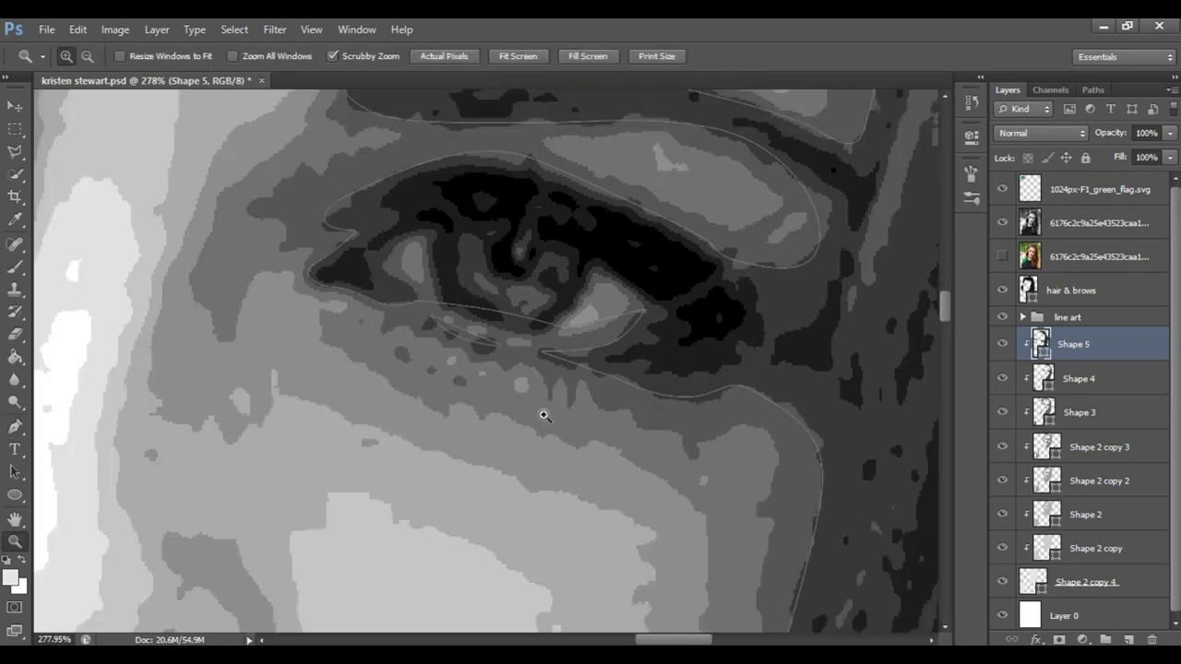
key(ctrl+0)
mouse_move(535, 311)
mouse_down()
mouse_move(579, 348)
mouse_move(719, 205)
mouse_up()
key(p)
click(545, 251)
click(486, 433)
click(489, 544)
click(429, 521)
click(430, 329)
click(545, 251)
- Undo the stray Shape 6 layer that the neck path created
scroll(418, 427, down, 10)
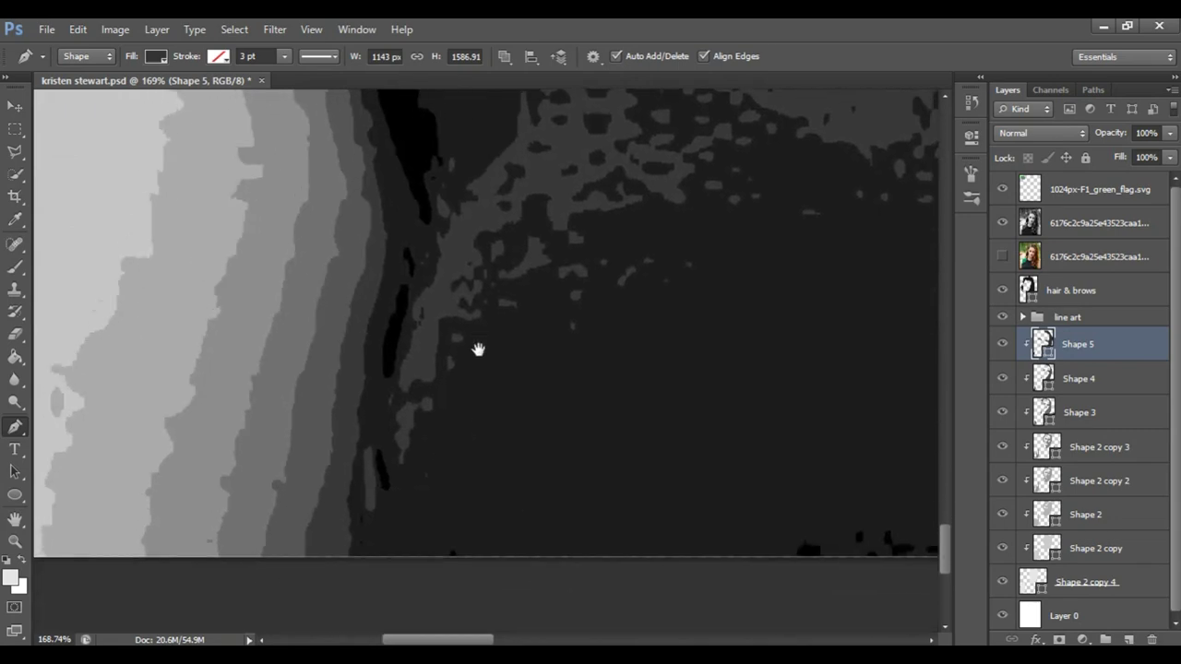
scroll(412, 453, down, 3)
key(ctrl+z)
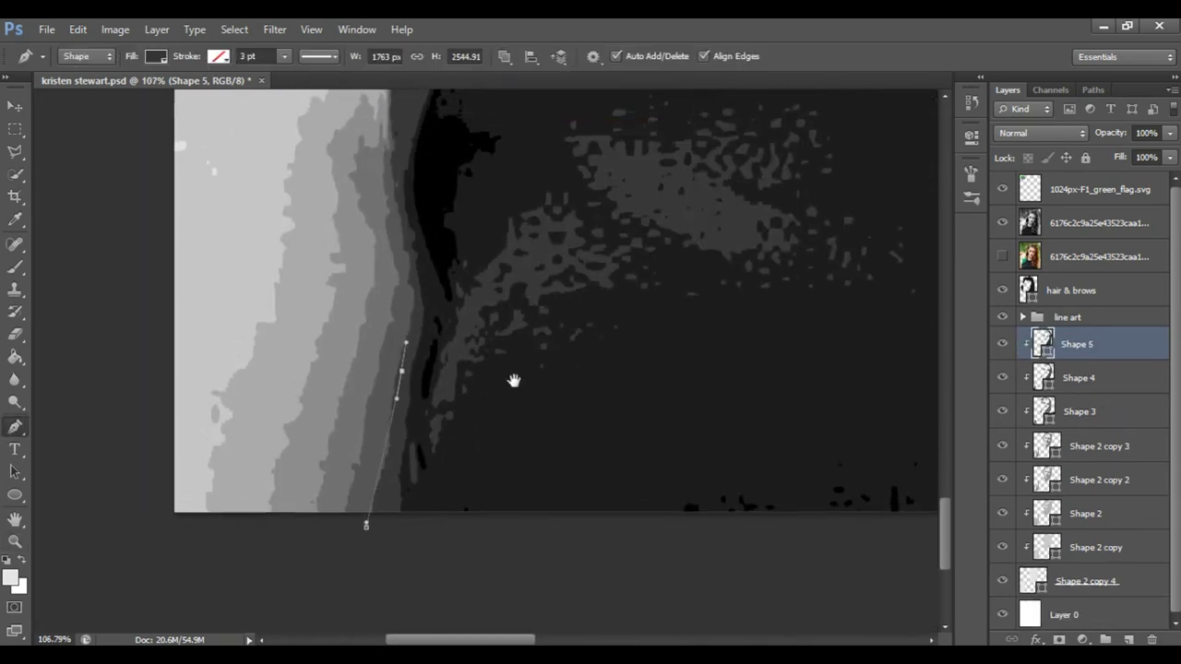
scroll(514, 377, up, 1)
scroll(431, 261, up, 3)
scroll(415, 415, down, 3)
scroll(409, 345, right, 5)
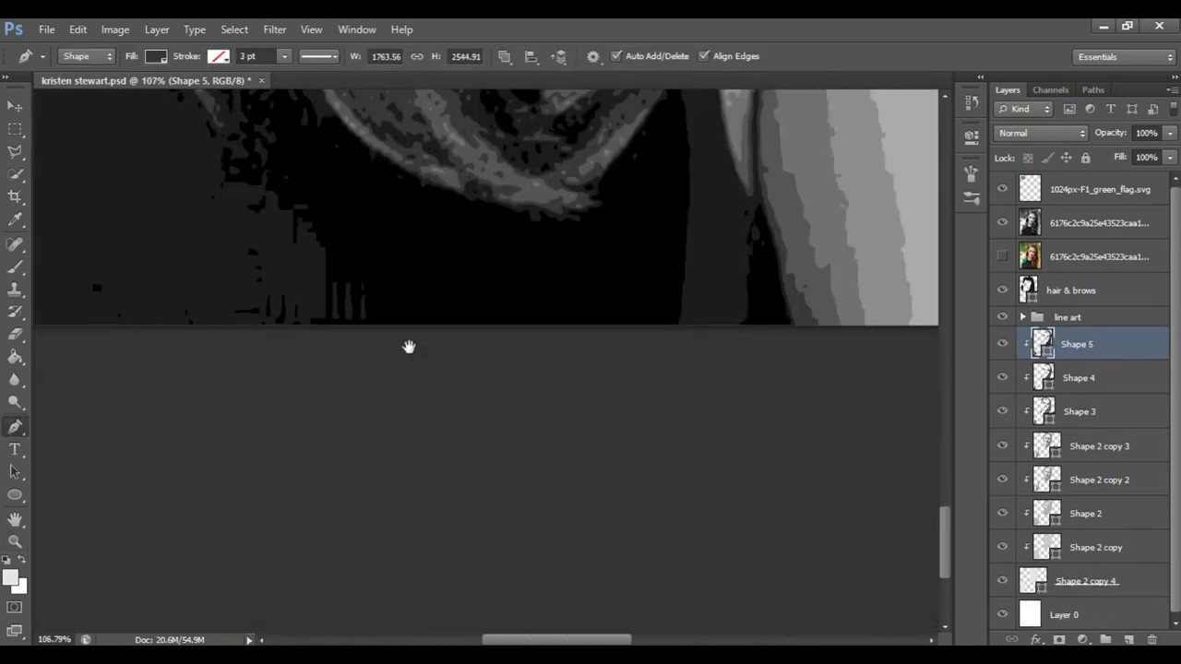
scroll(443, 443, up, 3)
- Redraw the curved neck-edge shadow, hide the reference photo and fit the portrait
click(471, 532)
drag(440, 159, 400, 398)
click(423, 559)
click(471, 531)
click(1002, 222)
key(ctrl+0)
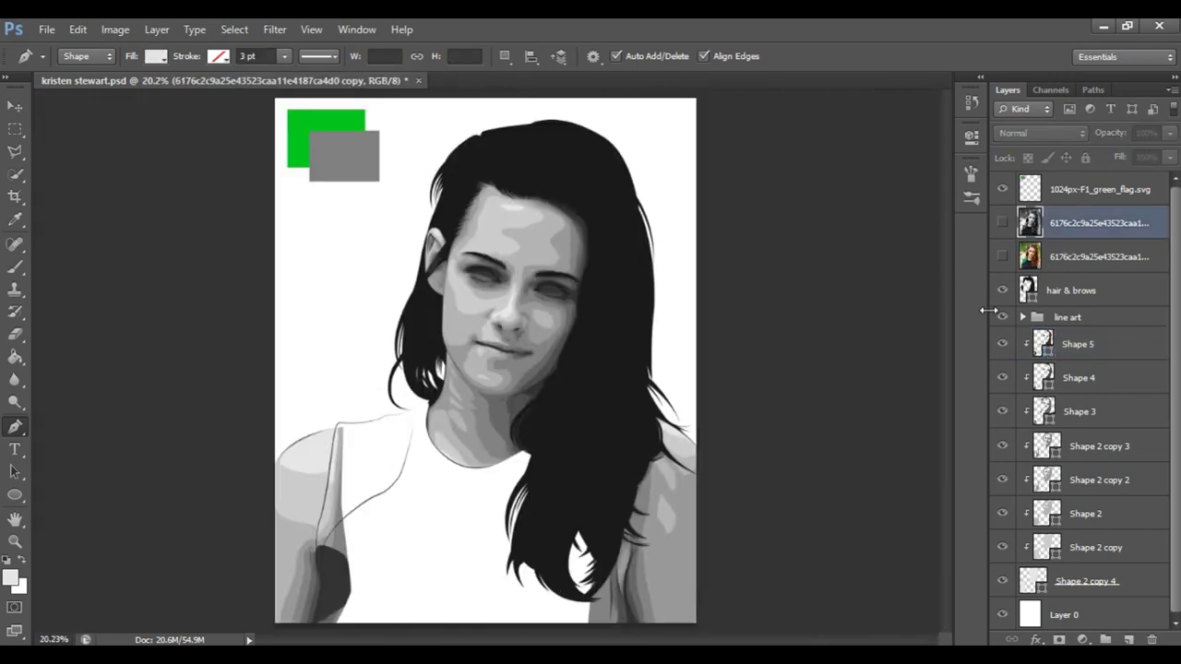
click(1003, 257)
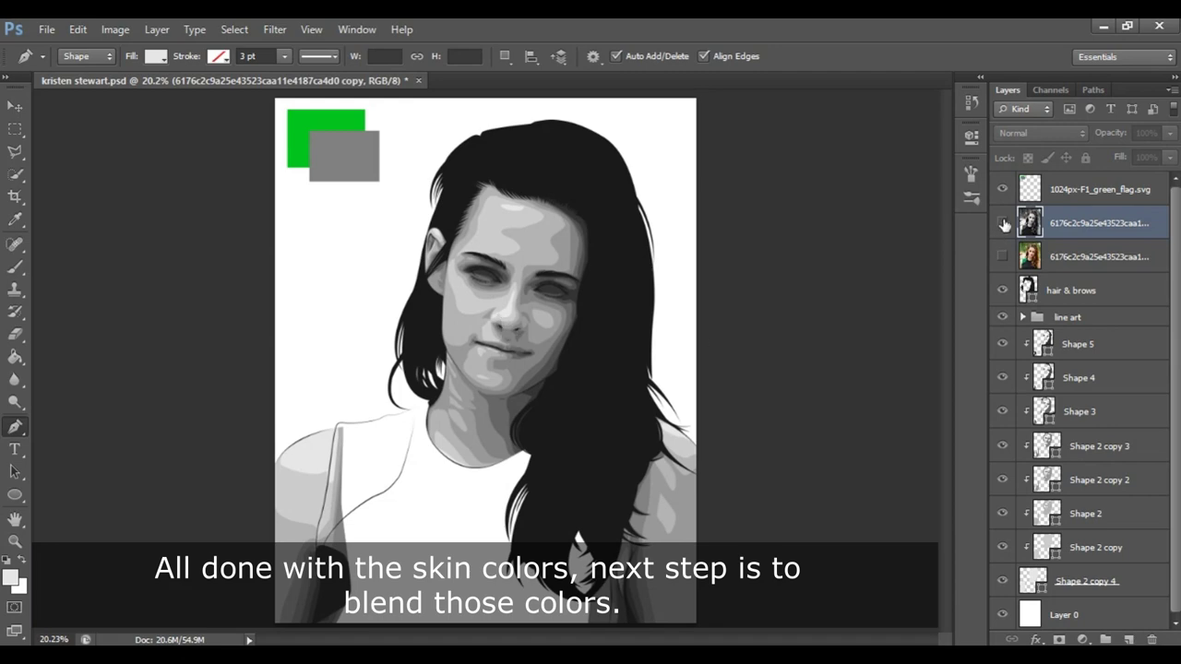
click(1005, 256)
key(ctrl+s)
click(1005, 258)
key(ctrl+minus)
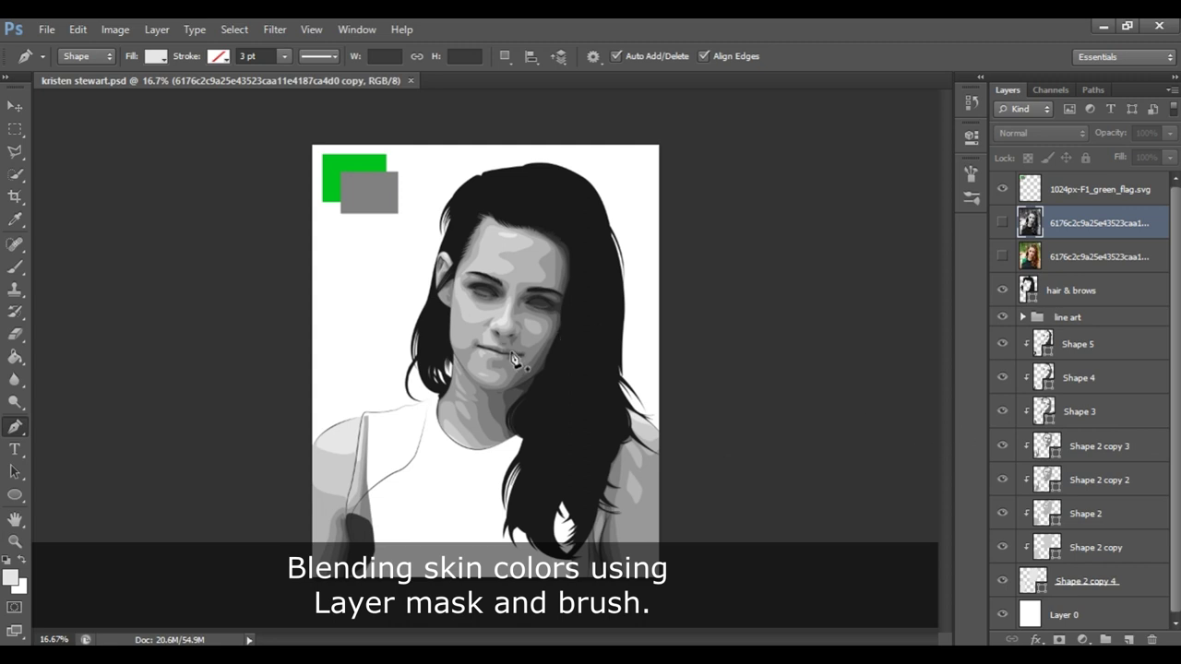
- Add a white layer mask to Shape 2 copy and ready a black brush at 30% opacity
key(z)
drag(513, 358, 579, 339)
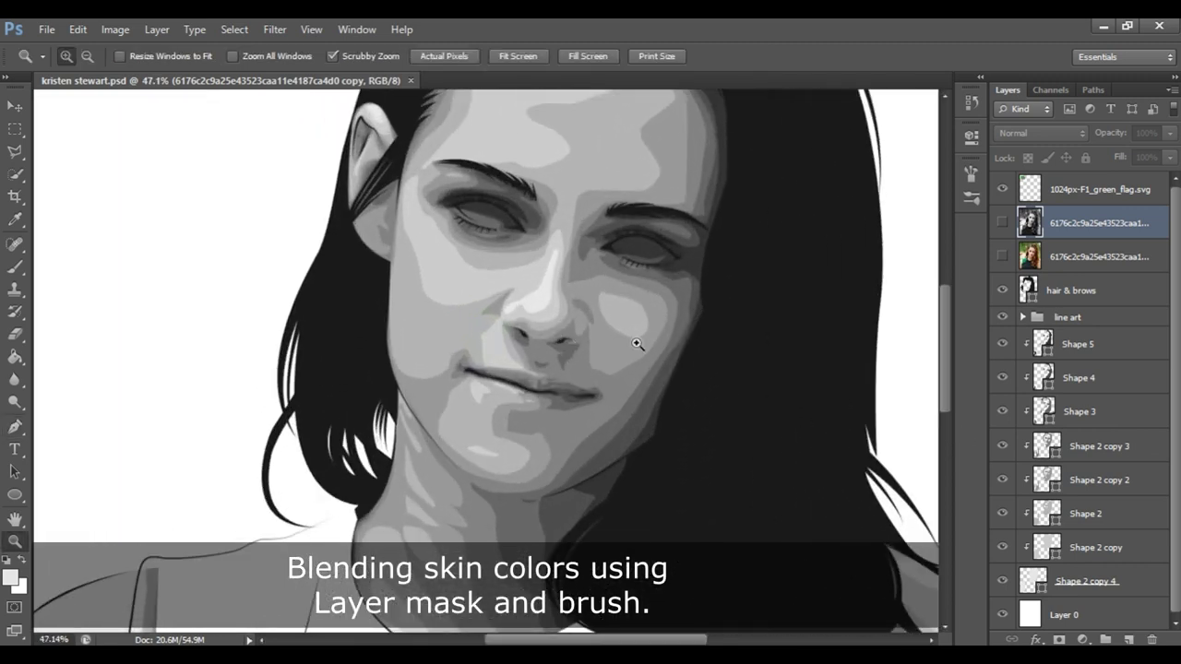
click(1035, 582)
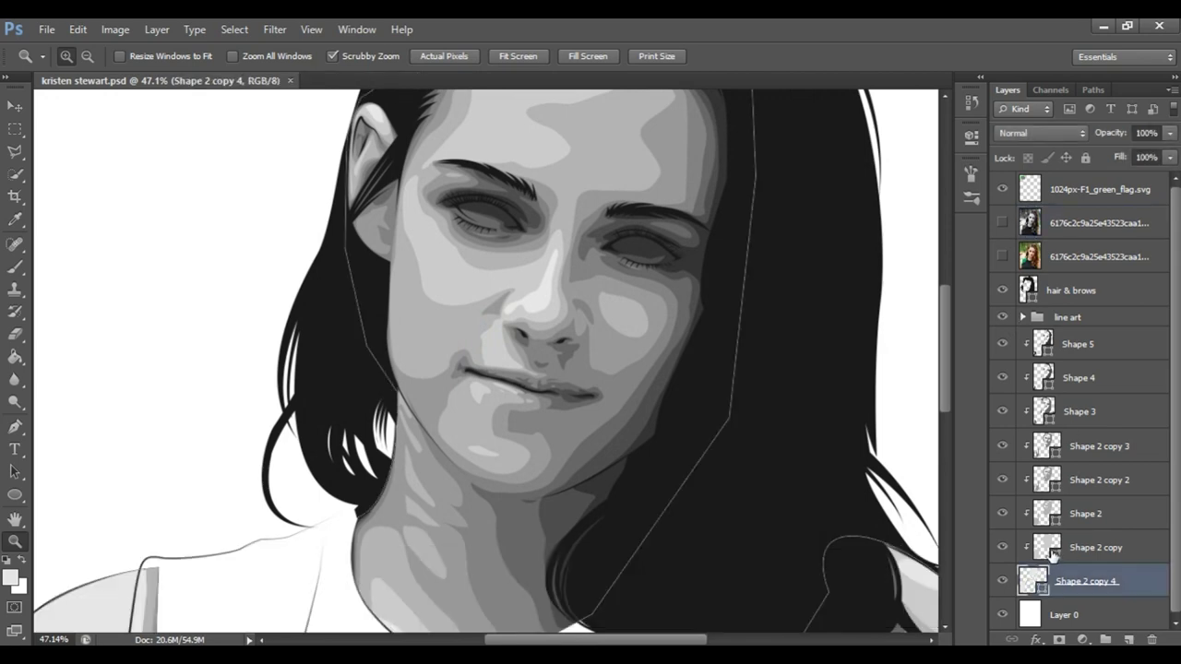
click(1050, 548)
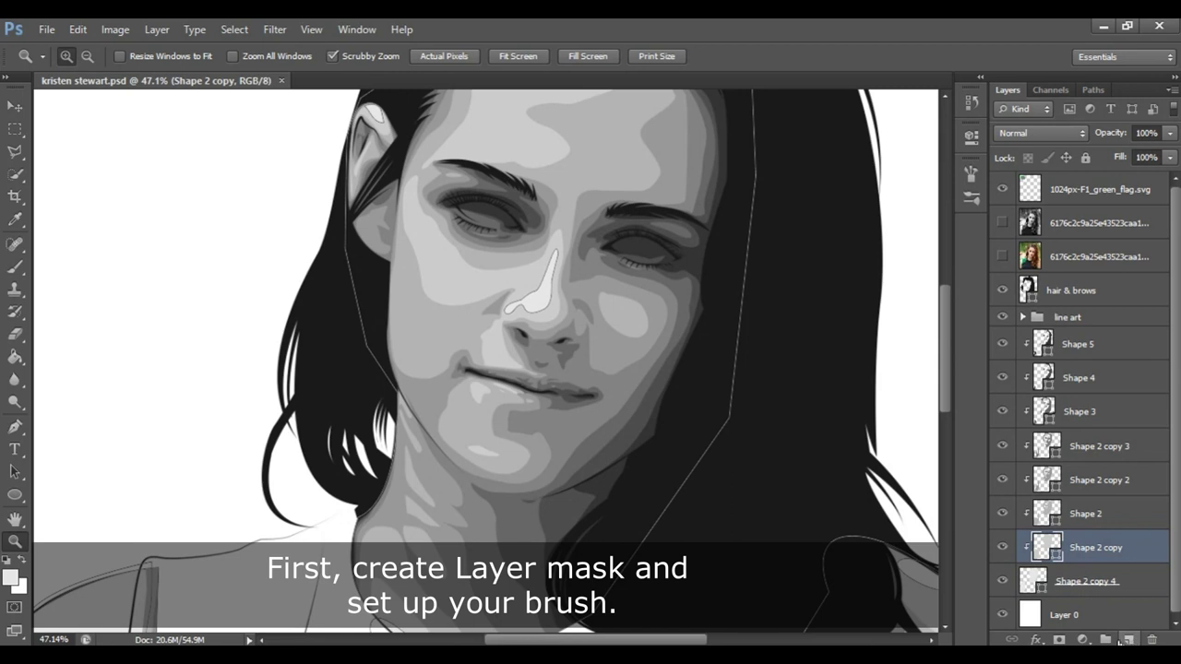
click(1059, 638)
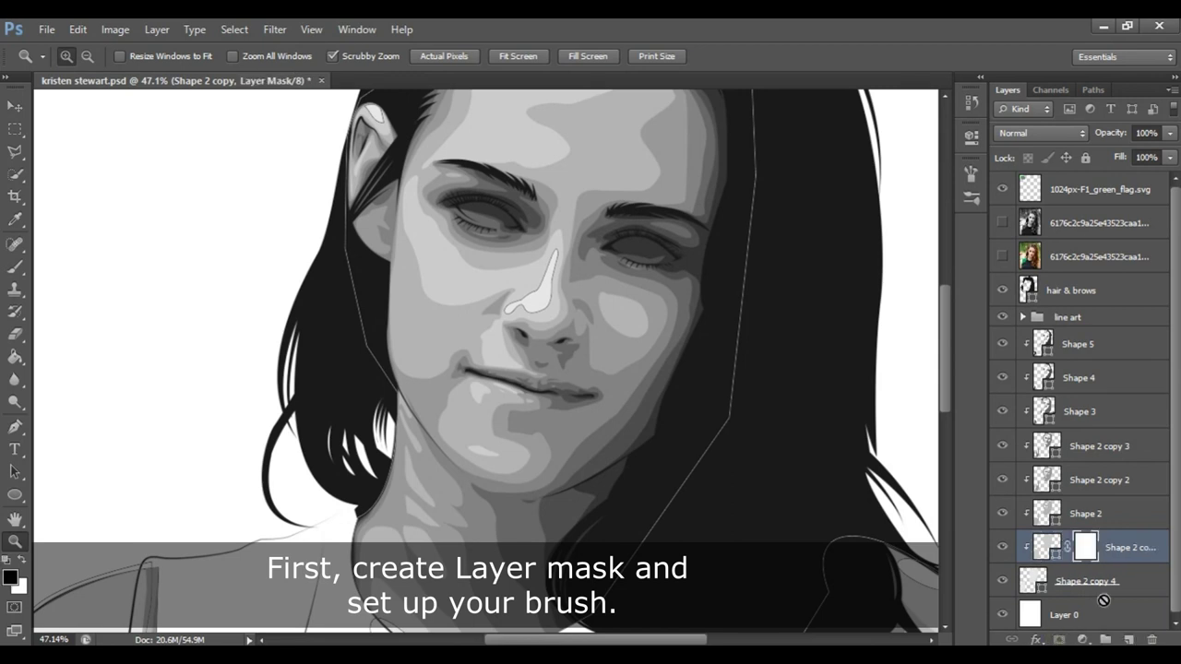
click(14, 267)
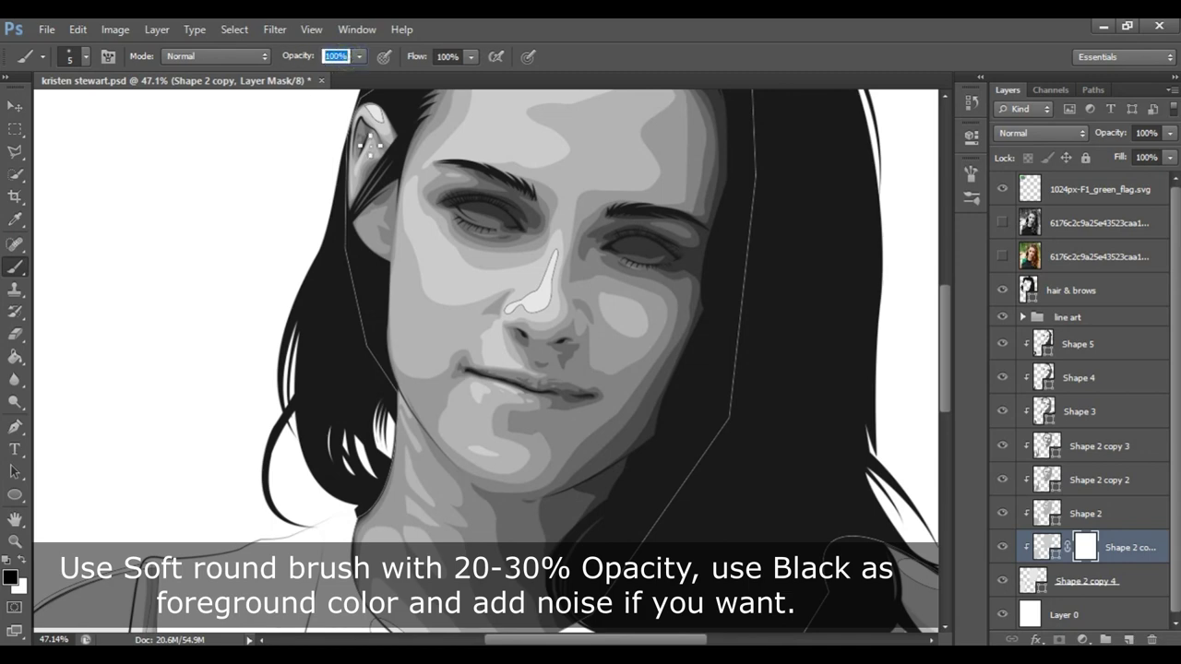
text(3)
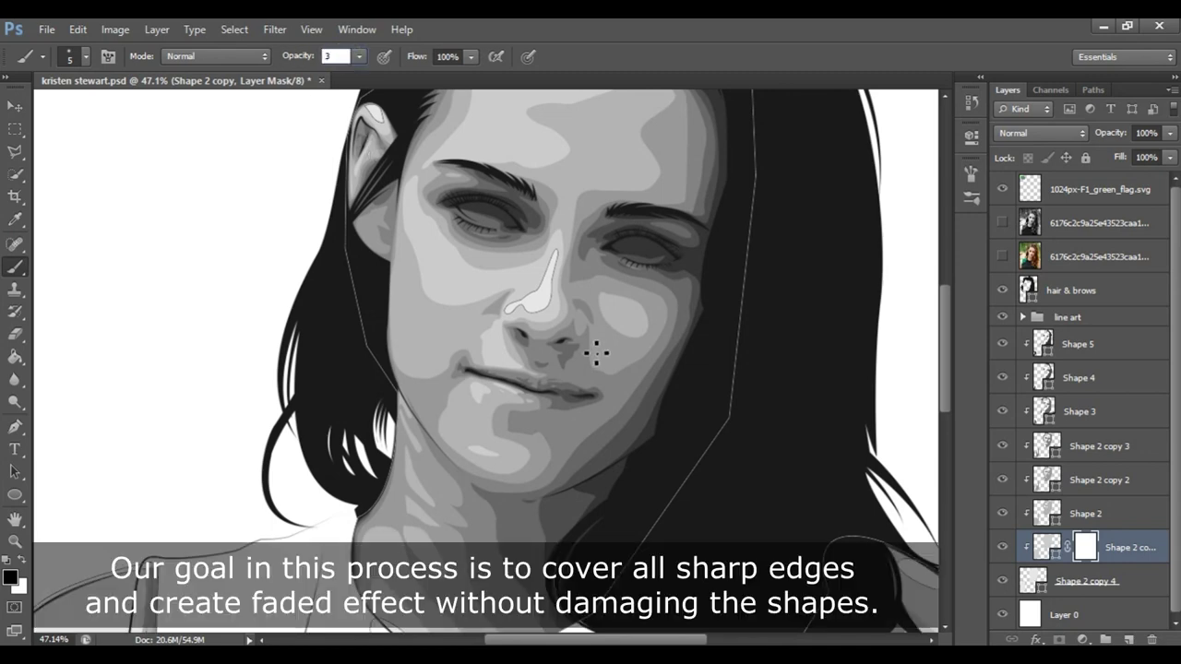
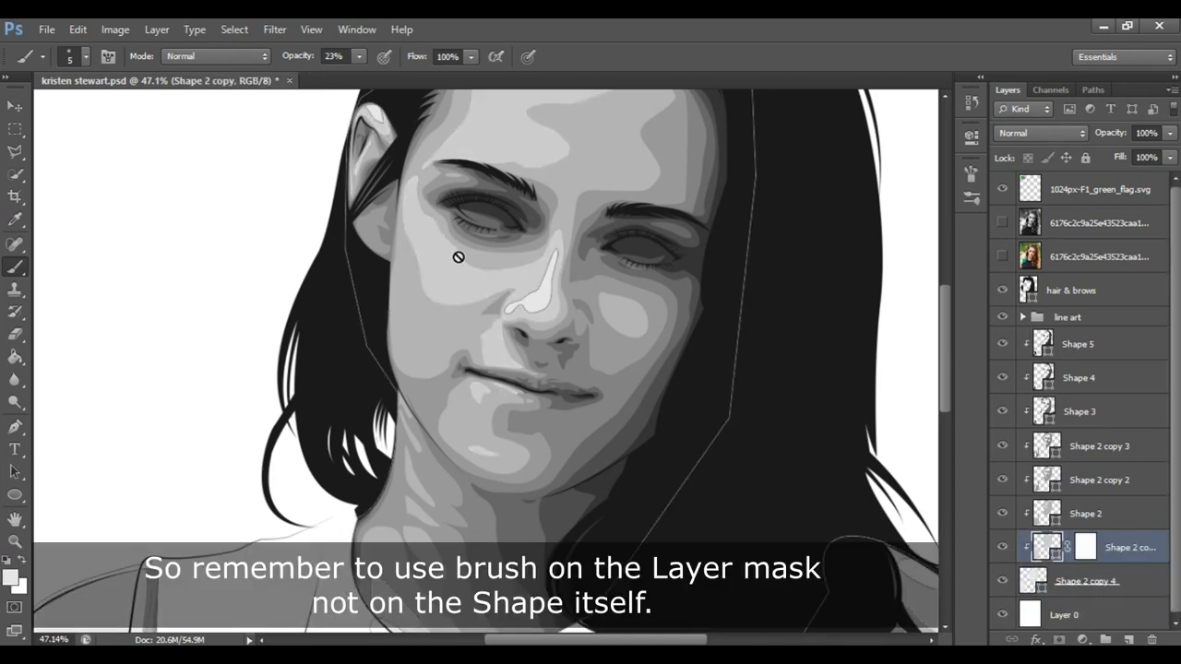
- Set the brush to 30% opacity with Noise on and a soft round 0%-hardness tip
click(350, 56)
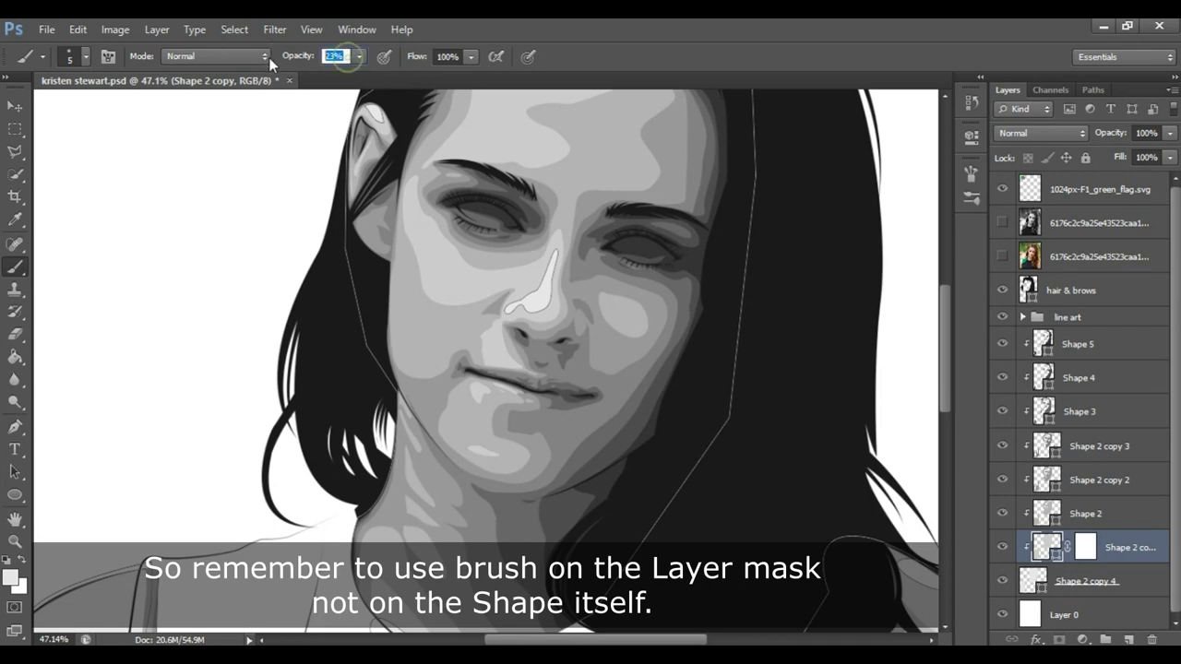
text(3)
key(Return)
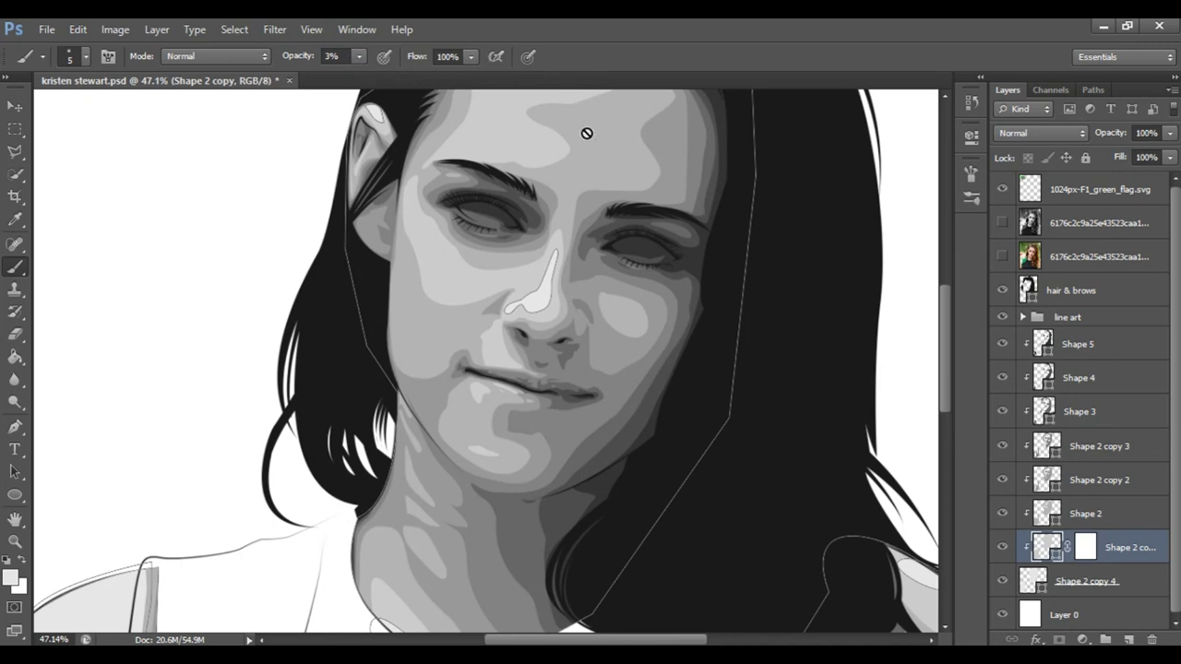
click(977, 171)
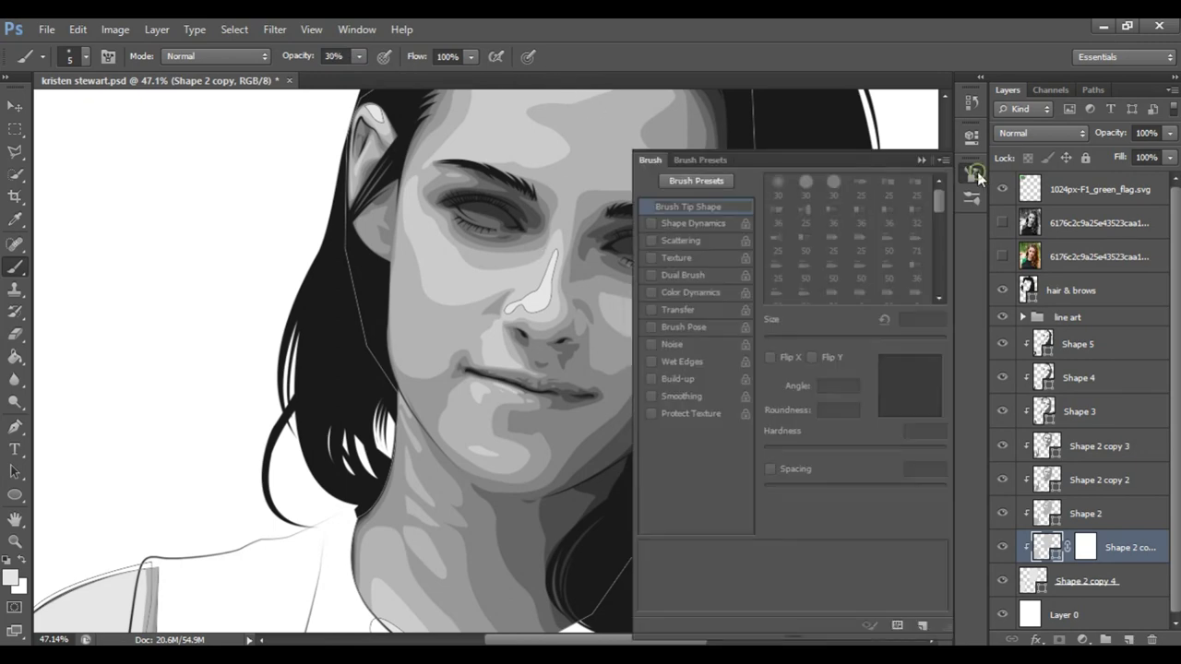
click(651, 344)
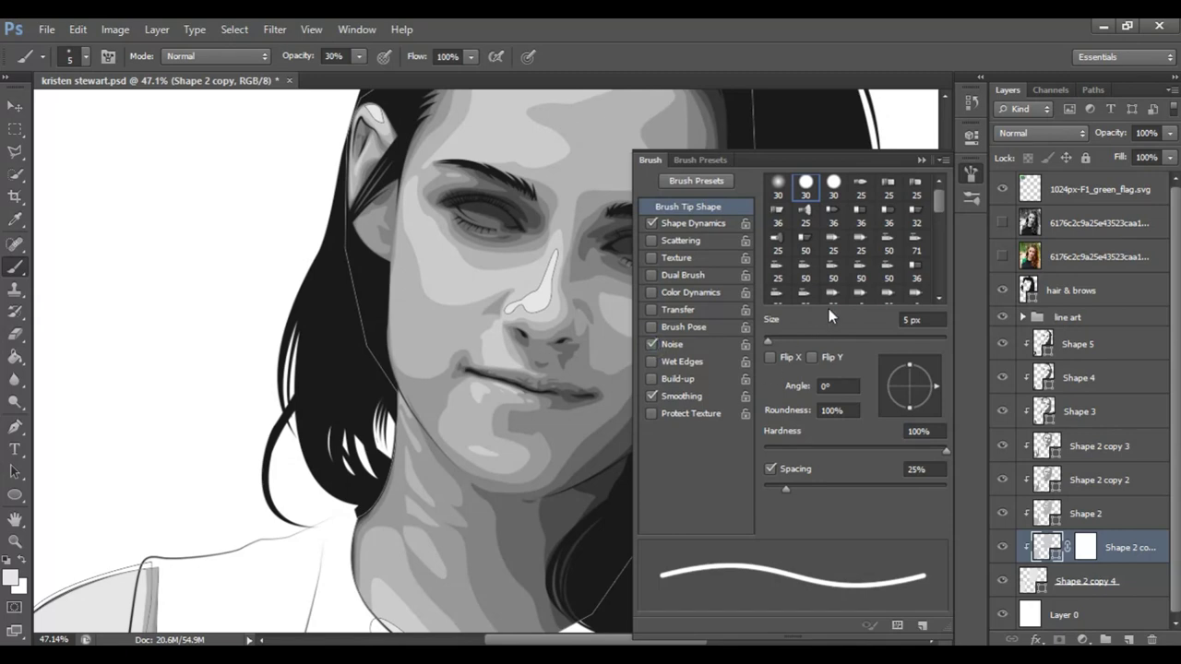
click(87, 58)
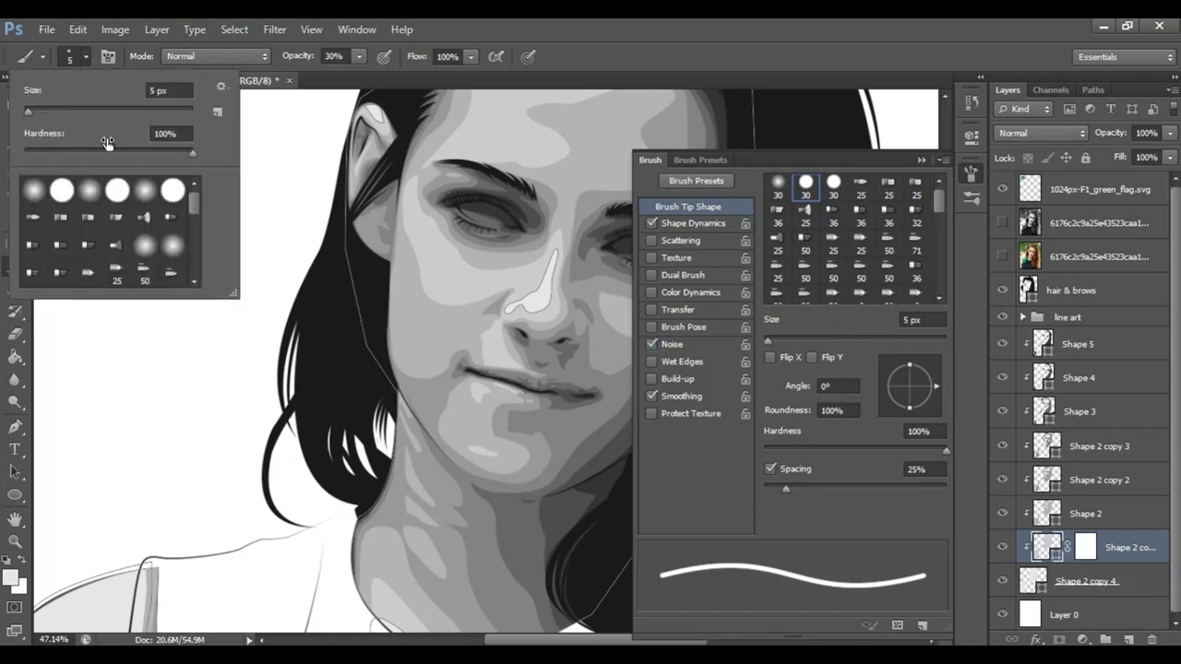
click(145, 196)
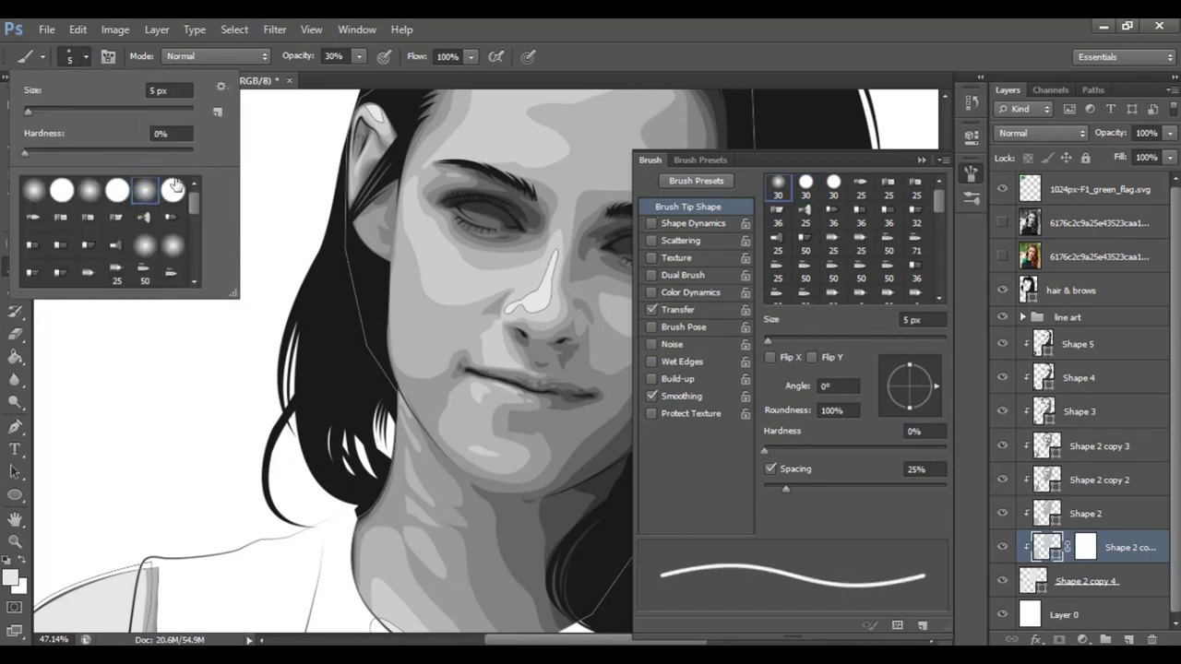
click(921, 160)
click(921, 161)
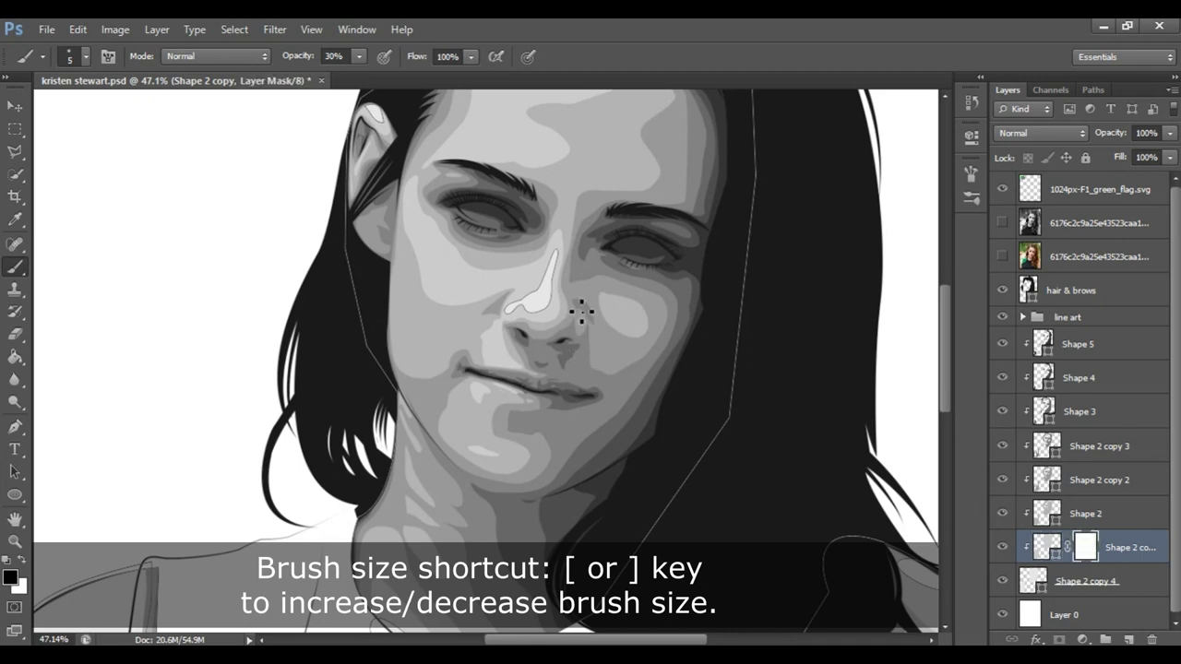
- Zoom in on the nose highlight and enlarge the brush to 20 px
key(z)
drag(493, 253, 585, 264)
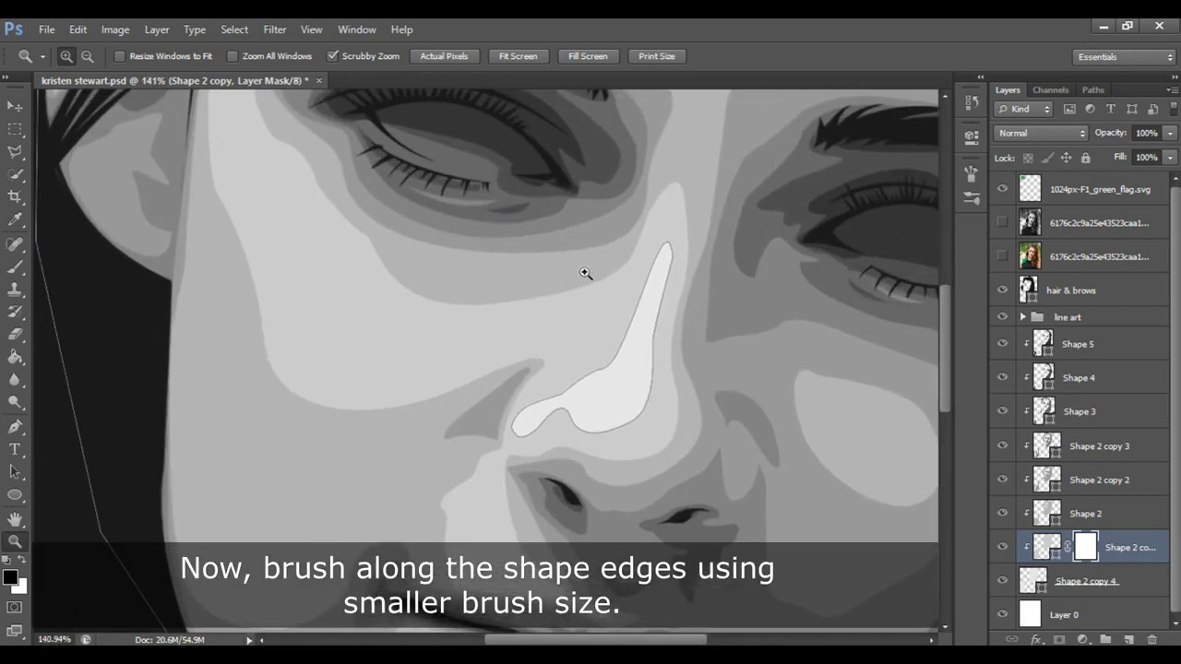
key(b)
drag(614, 314, 530, 294)
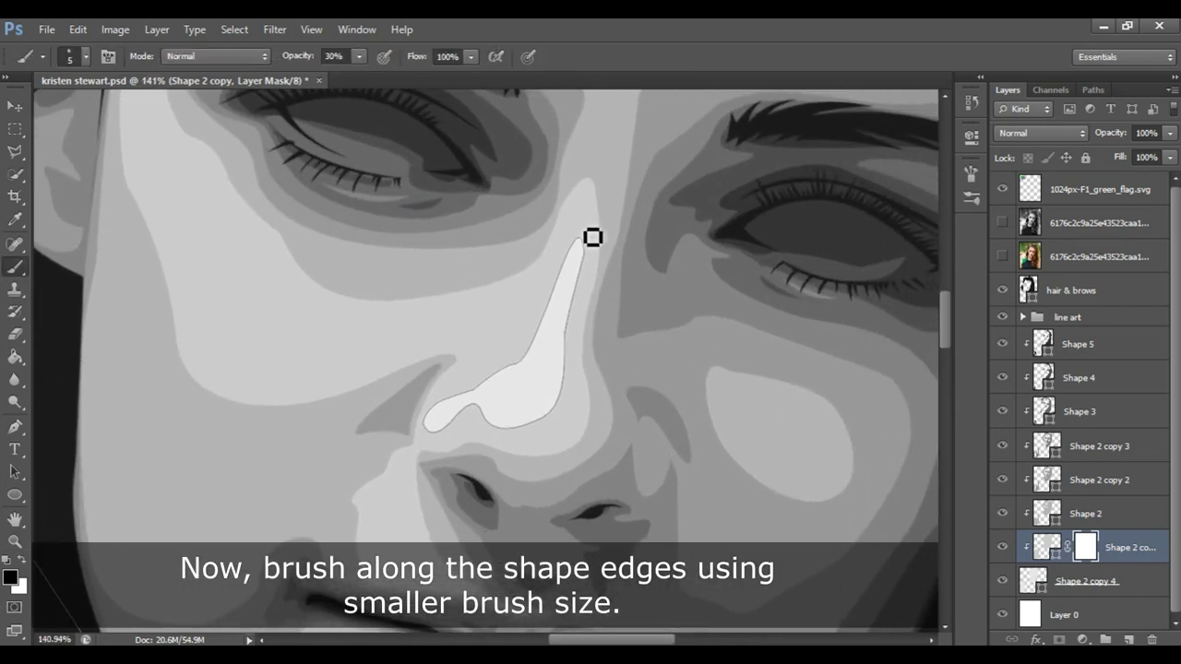
key(bracketright)
key(bracketright)
key(bracketright)
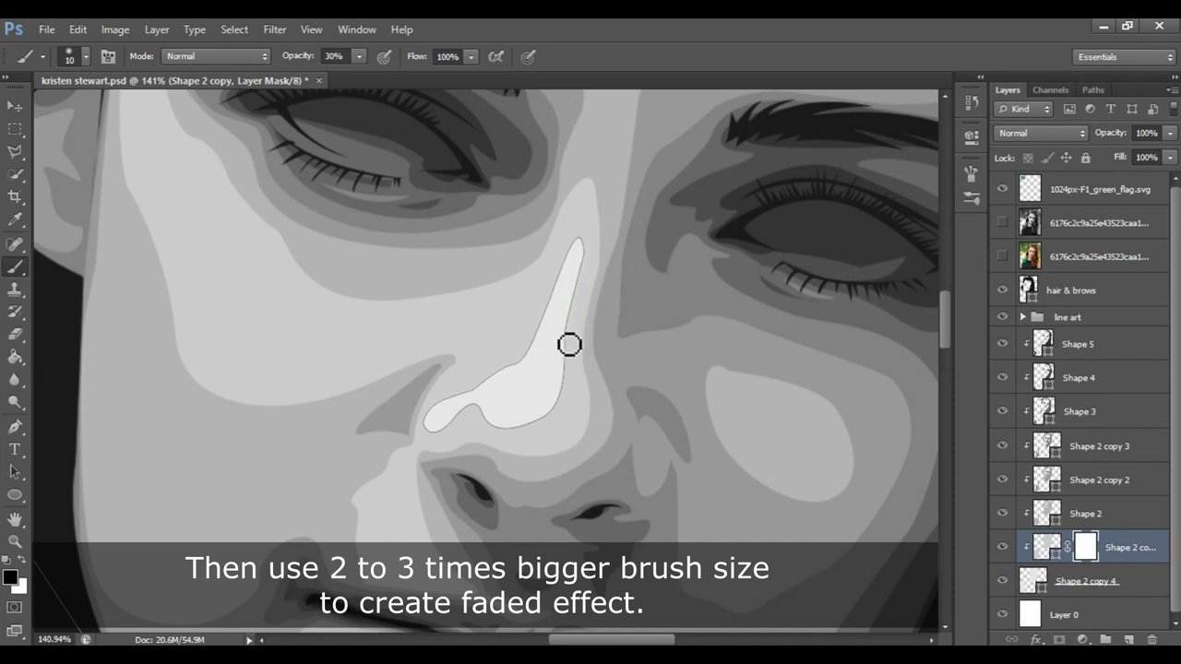
key(bracketright)
- Paint black along the nose highlight's right edge, lower-left tail and tip on the mask
mouse_move(571, 300)
mouse_down()
mouse_move(564, 391)
mouse_move(496, 398)
mouse_move(514, 430)
mouse_move(561, 390)
mouse_move(573, 310)
mouse_up()
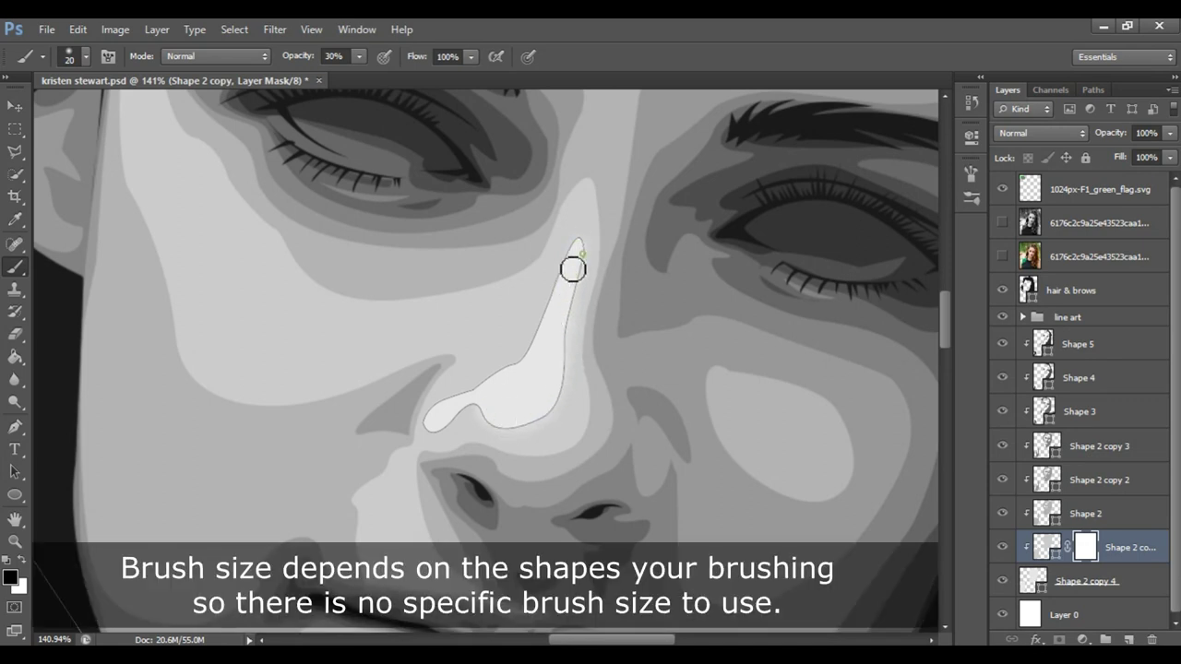
mouse_move(501, 396)
mouse_down()
mouse_move(442, 432)
mouse_move(474, 403)
mouse_up()
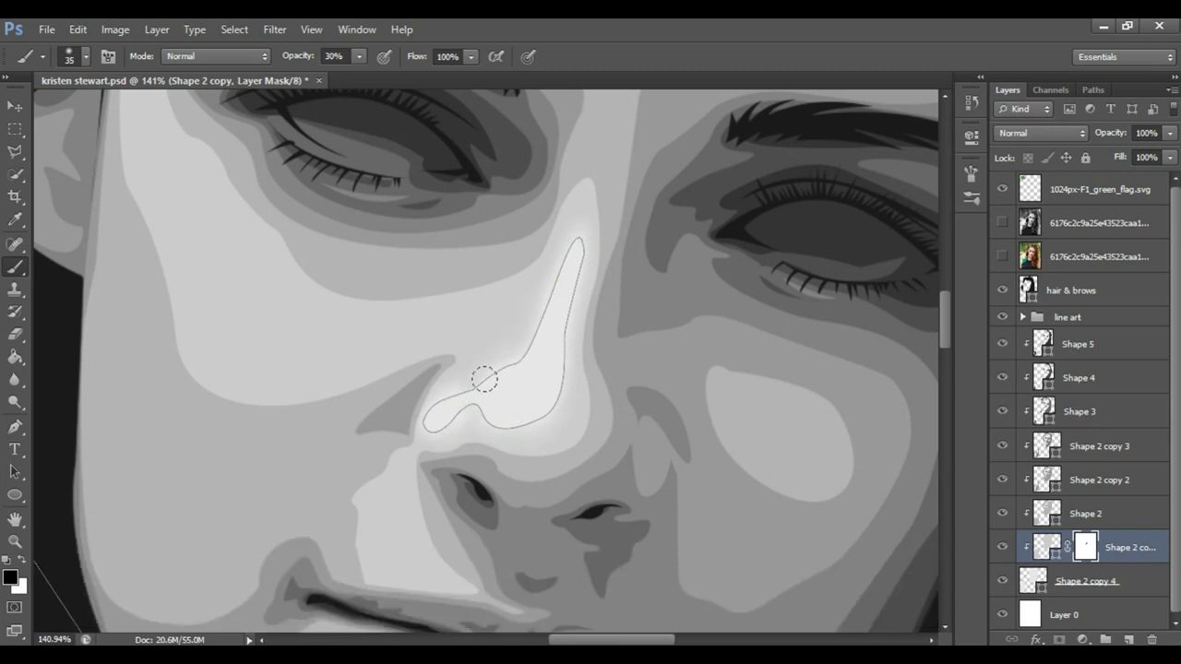
drag(556, 399, 580, 221)
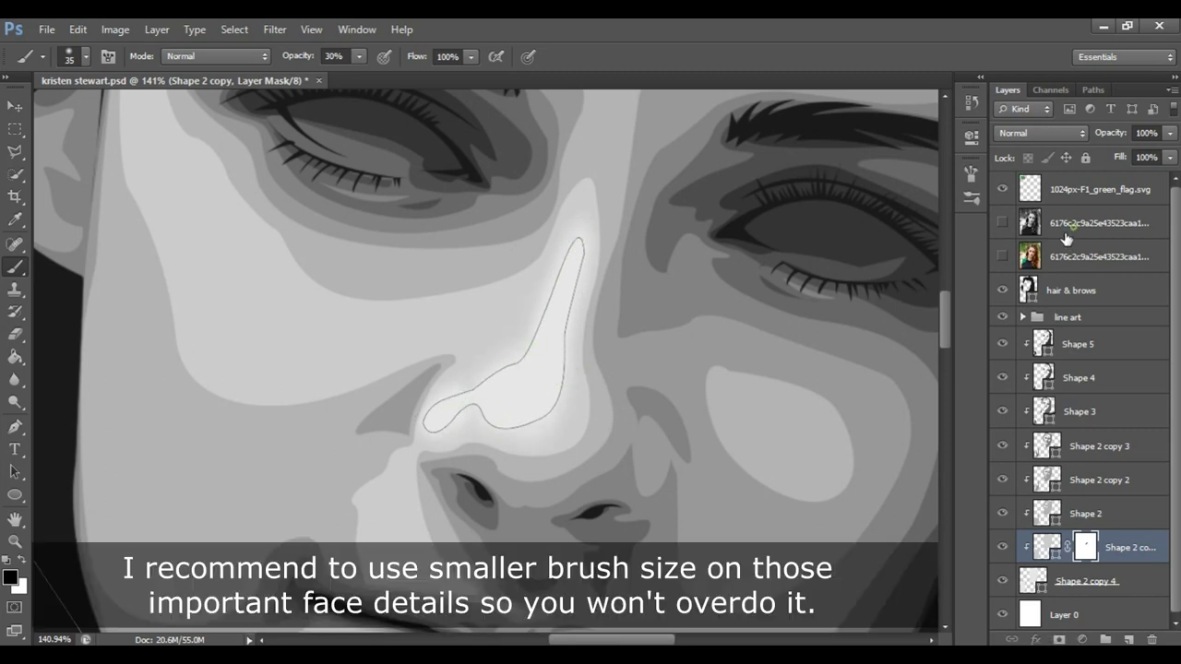
click(1032, 228)
key(ctrl+0)
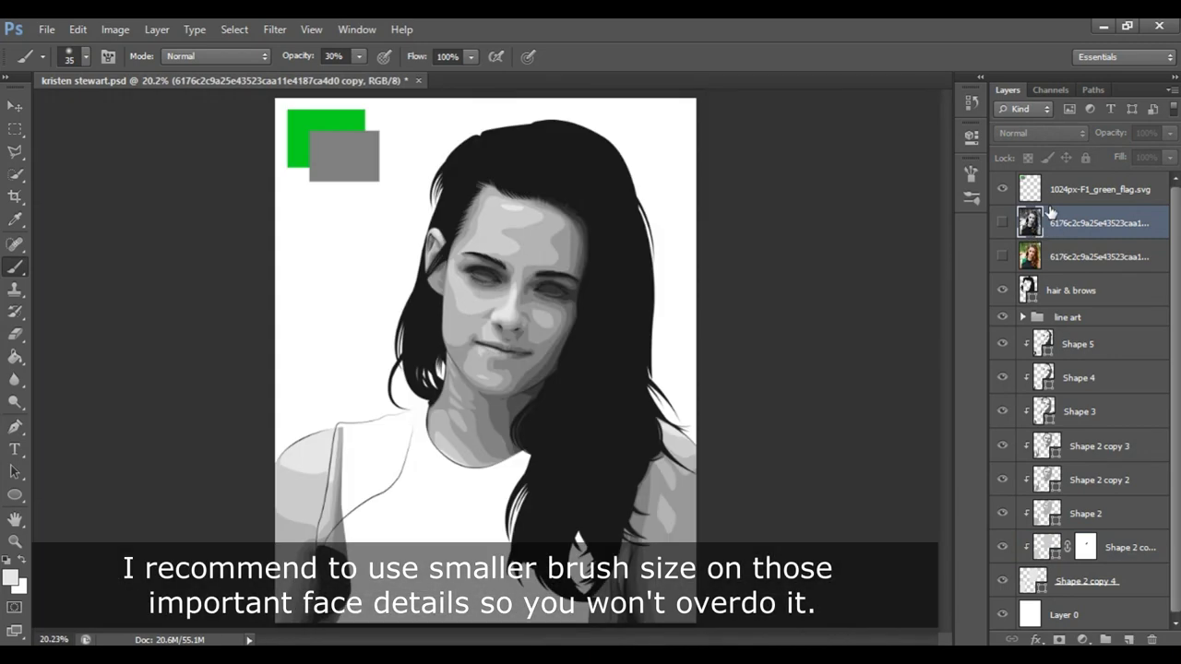
- Soften the jawline shading edge on the Shape 2 copy mask with a 40 px brush
mouse_move(481, 303)
mouse_down()
mouse_move(522, 323)
mouse_move(409, 183)
mouse_up()
scroll(410, 182, down, 5)
scroll(520, 308, down, 3)
click(1085, 547)
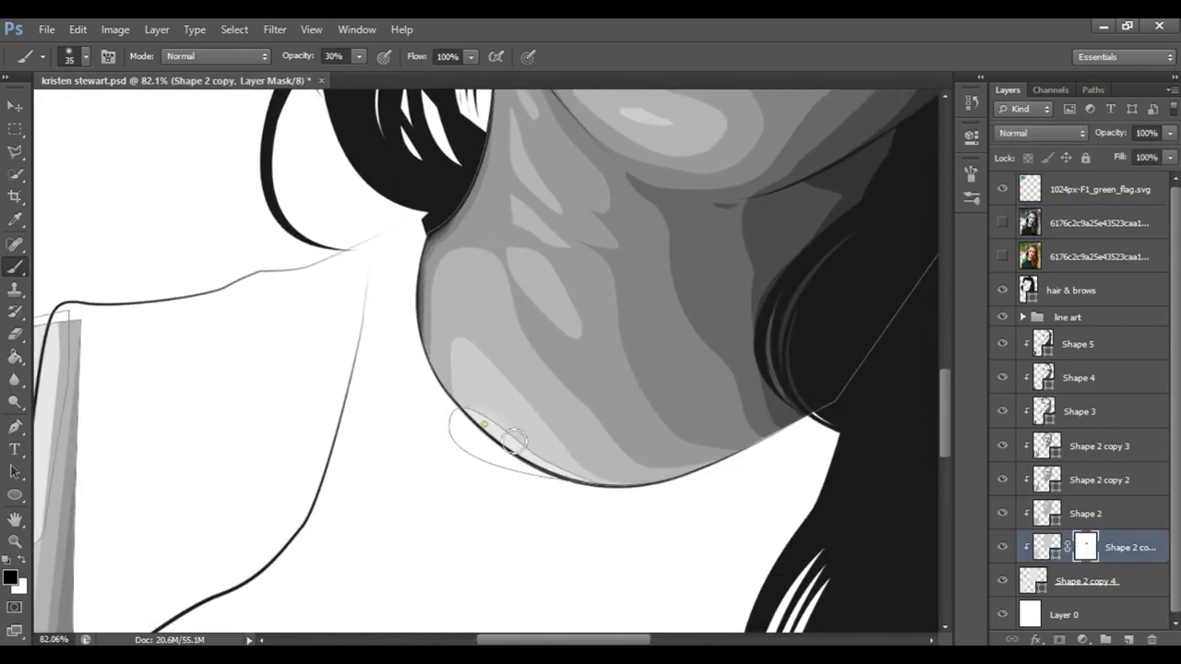
key(bracketright)
mouse_move(485, 422)
mouse_down()
mouse_move(585, 477)
mouse_move(464, 416)
mouse_move(489, 427)
mouse_up()
- Fade the shoulder shading edge with a 50 px brush
scroll(489, 427, down, 1)
scroll(554, 388, left, 3)
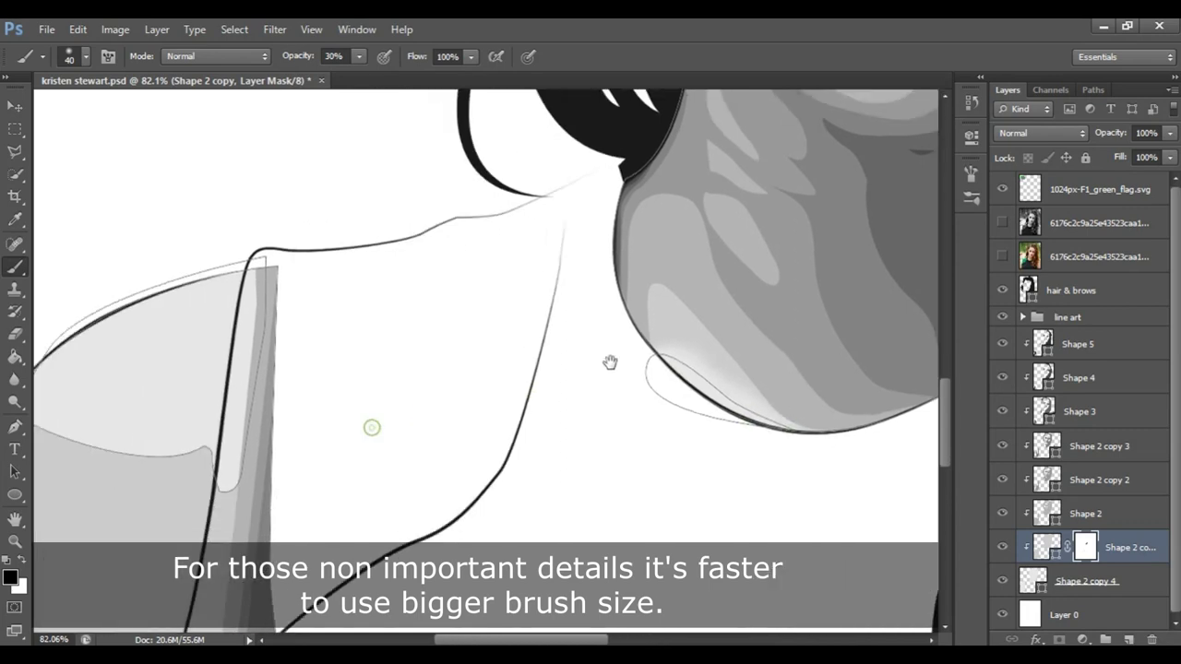
key(bracketright)
click(100, 372)
mouse_move(89, 397)
mouse_down()
mouse_move(256, 424)
mouse_move(119, 342)
mouse_move(259, 423)
mouse_up()
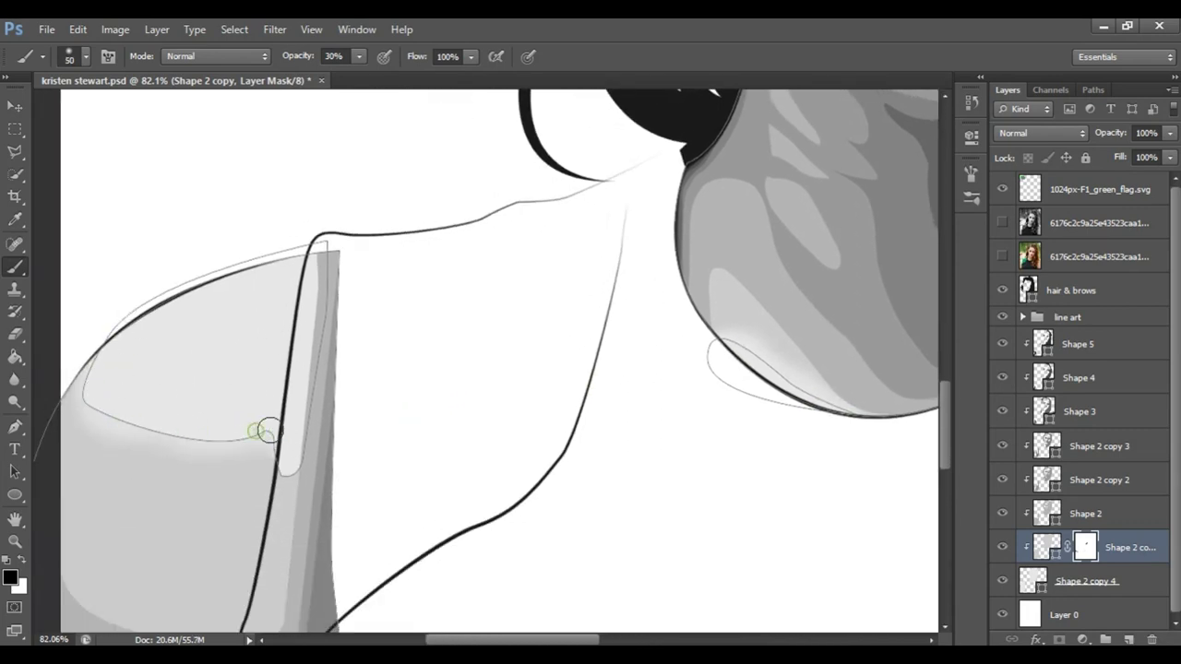
key(bracketright)
key(bracketright)
key(bracketright)
- Fade the light highlight under the hair tips at the shoulder
click(1072, 234)
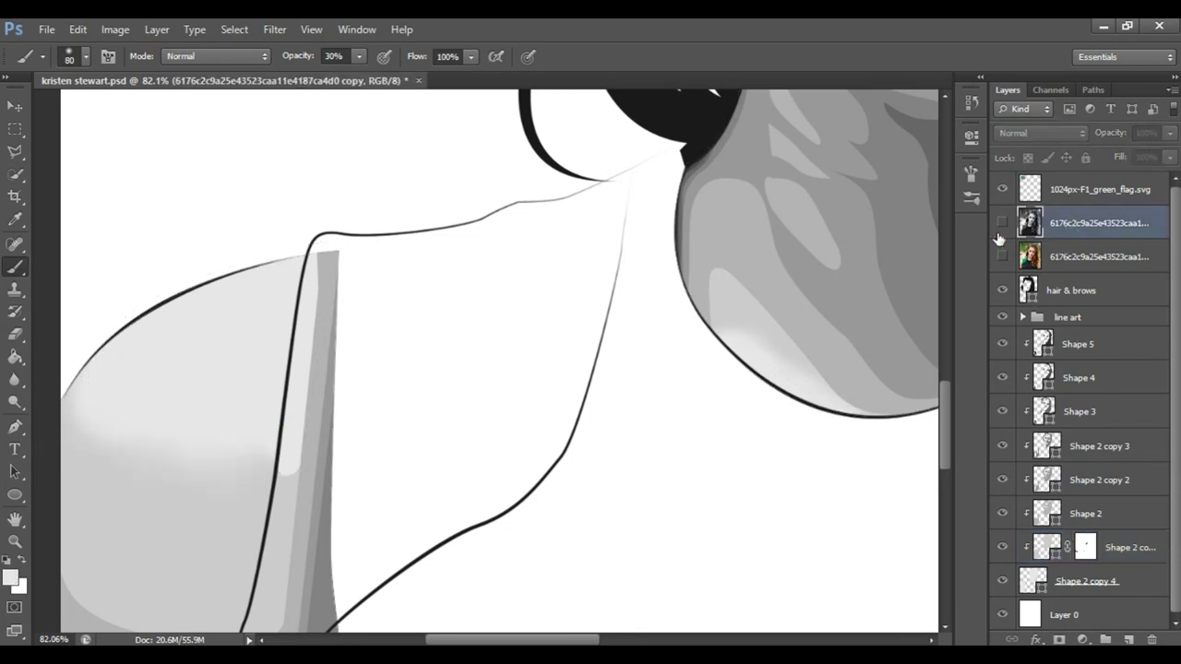
drag(429, 319, 387, 298)
click(1084, 550)
key(bracketright)
key(bracketright)
key(bracketright)
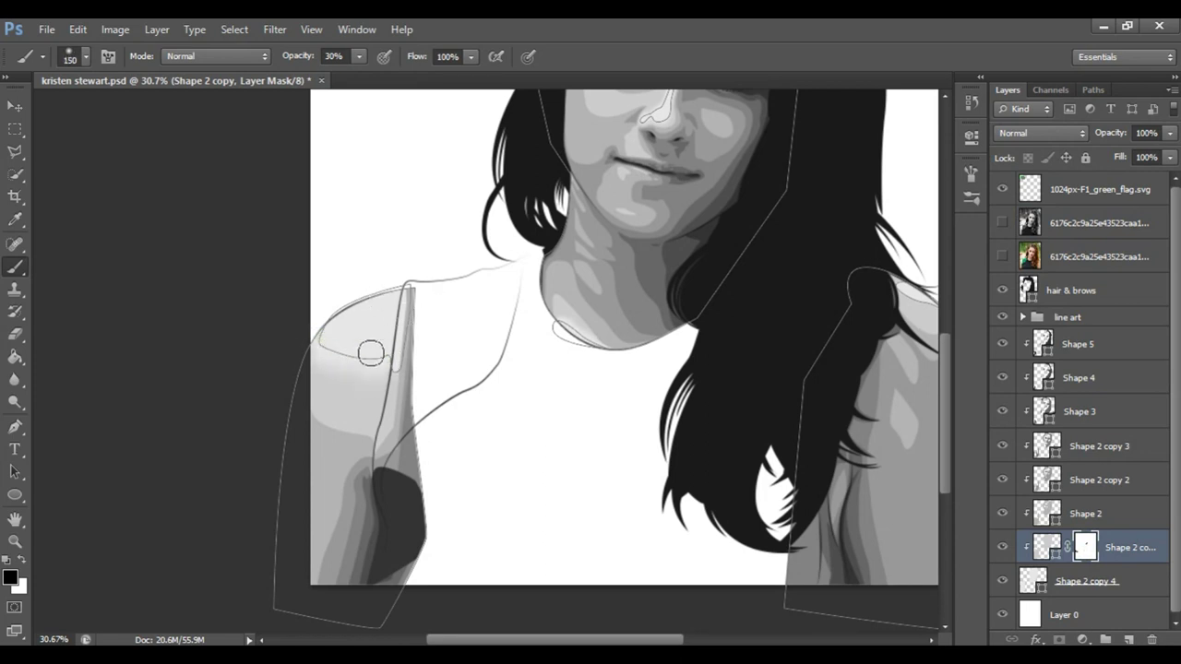
click(1098, 256)
scroll(624, 369, right, 5)
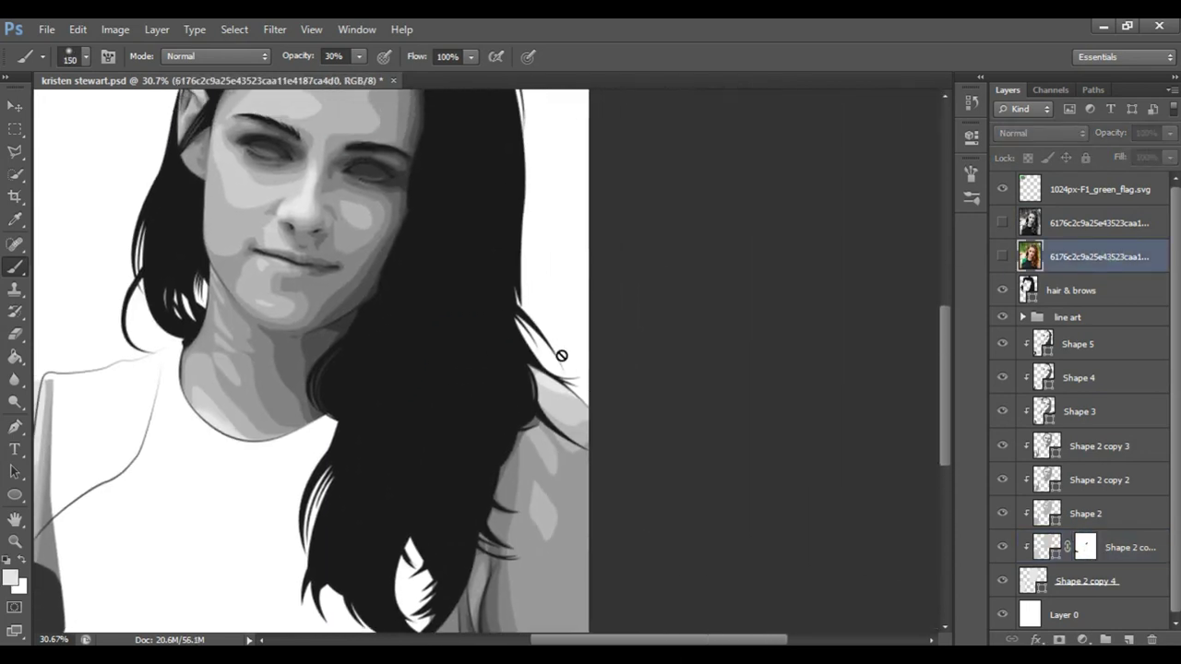
key(z)
drag(498, 352, 553, 352)
click(1084, 547)
drag(544, 392, 517, 399)
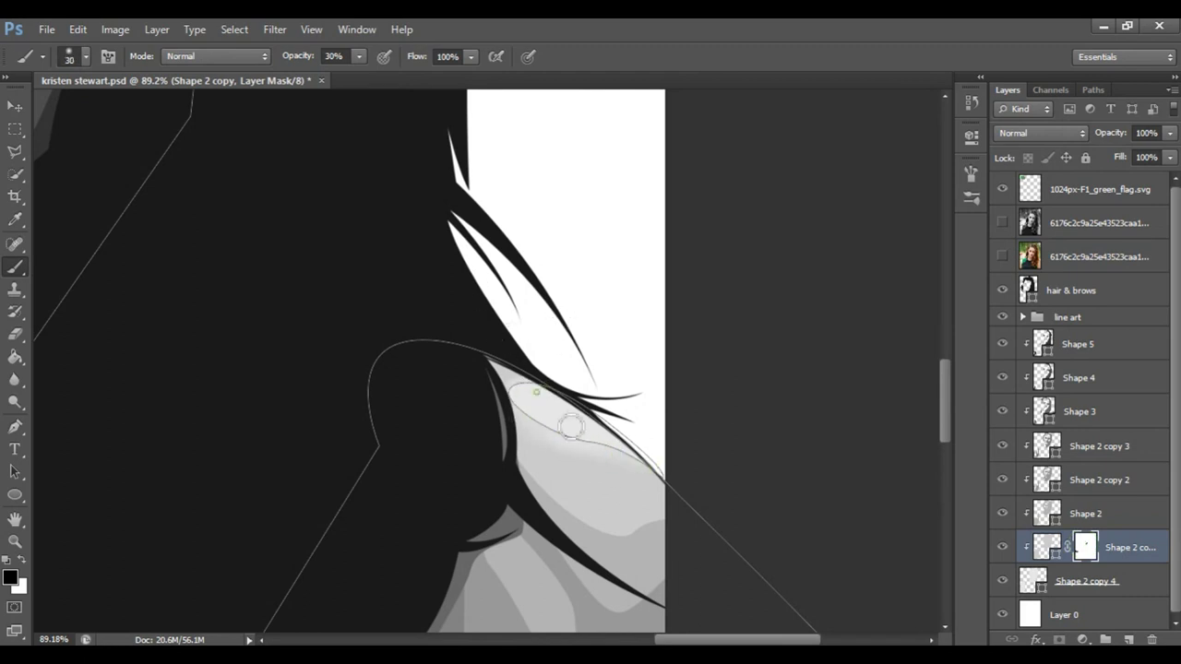
- Soften the highlight at the top of the ear with a 60 px brush
key(bracketright)
key(bracketright)
key(bracketright)
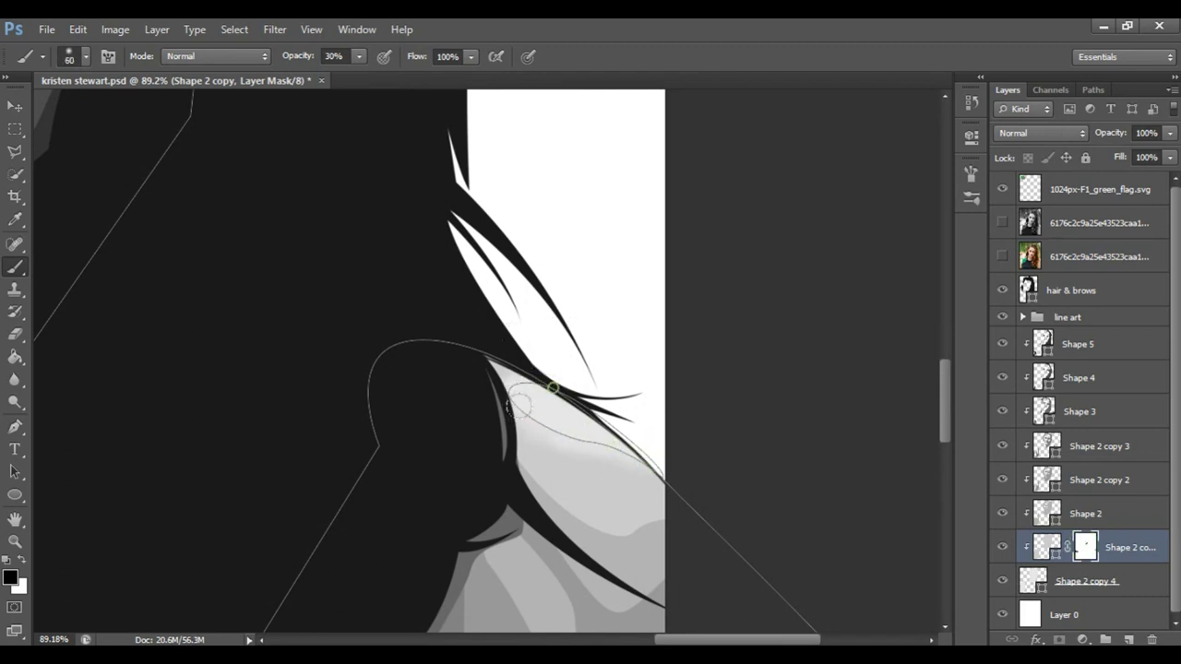
scroll(495, 290, up, 5)
scroll(501, 310, up, 3)
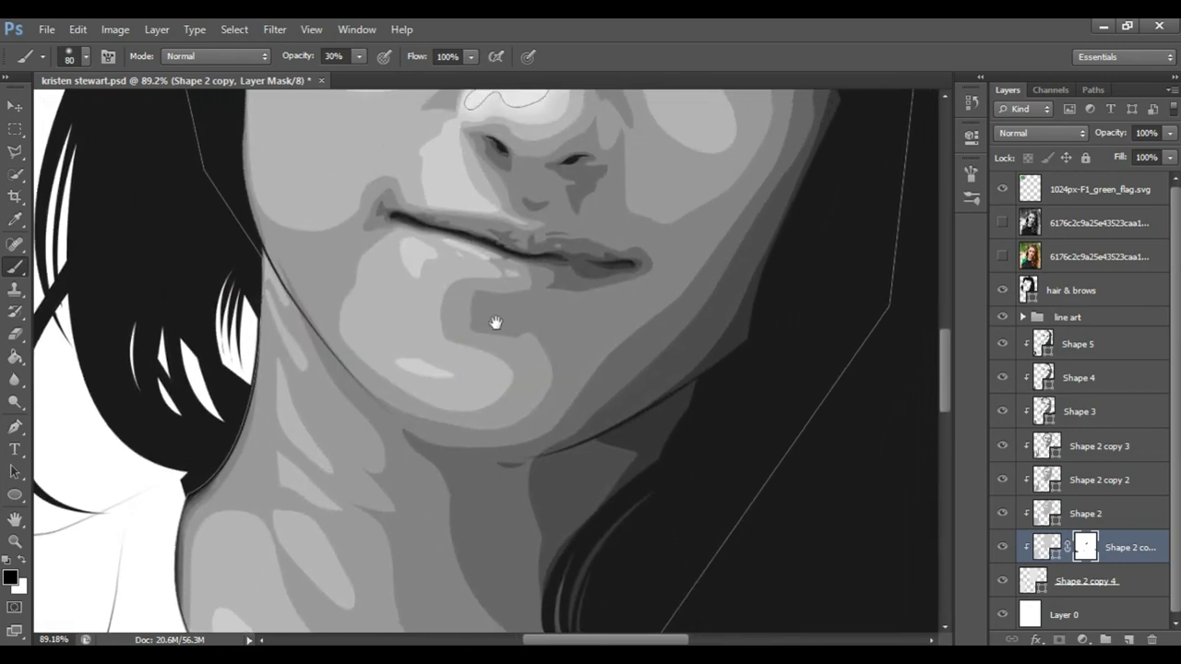
scroll(461, 409, up, 4)
scroll(200, 189, up, 3)
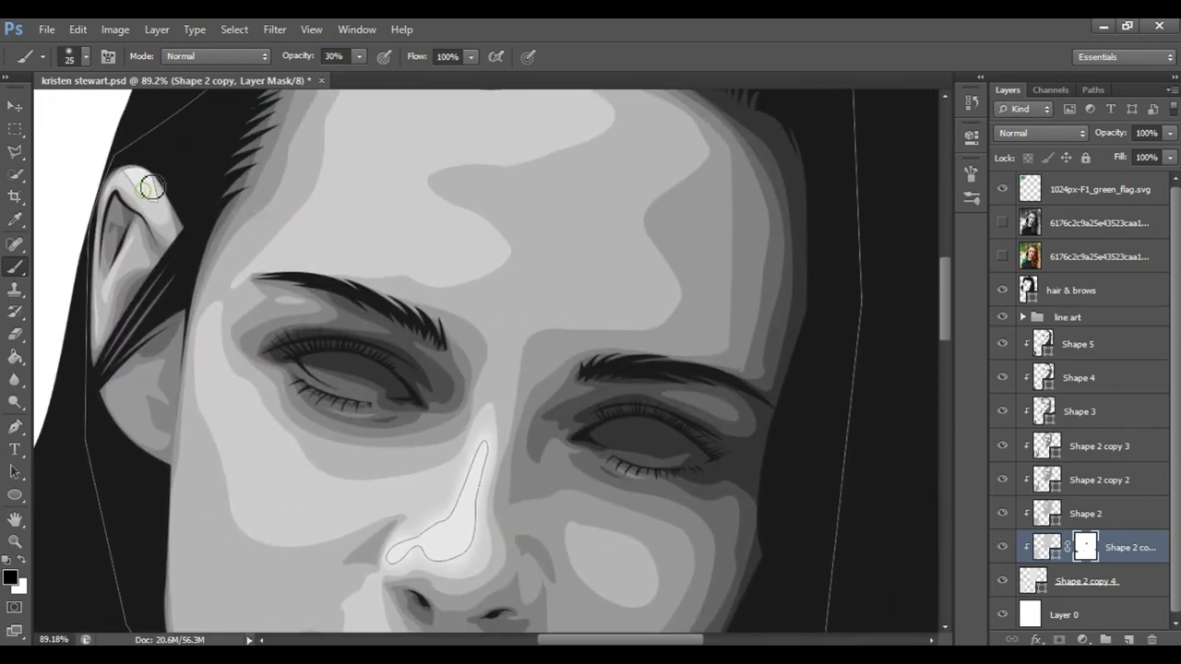
drag(141, 181, 139, 187)
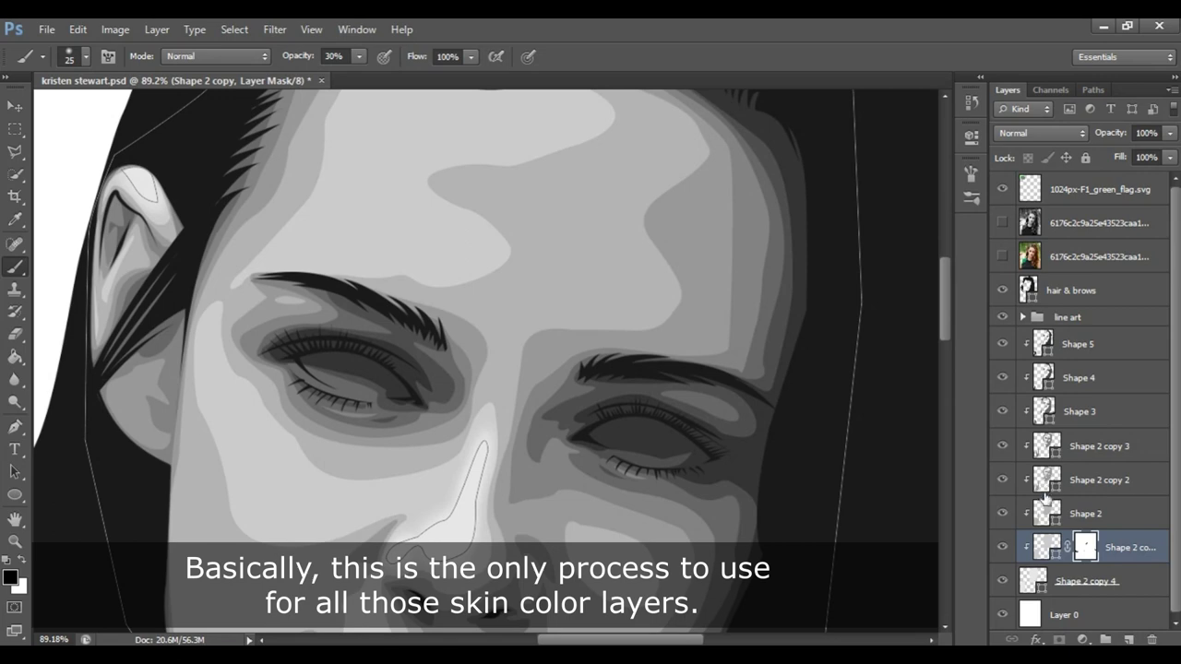
click(1039, 513)
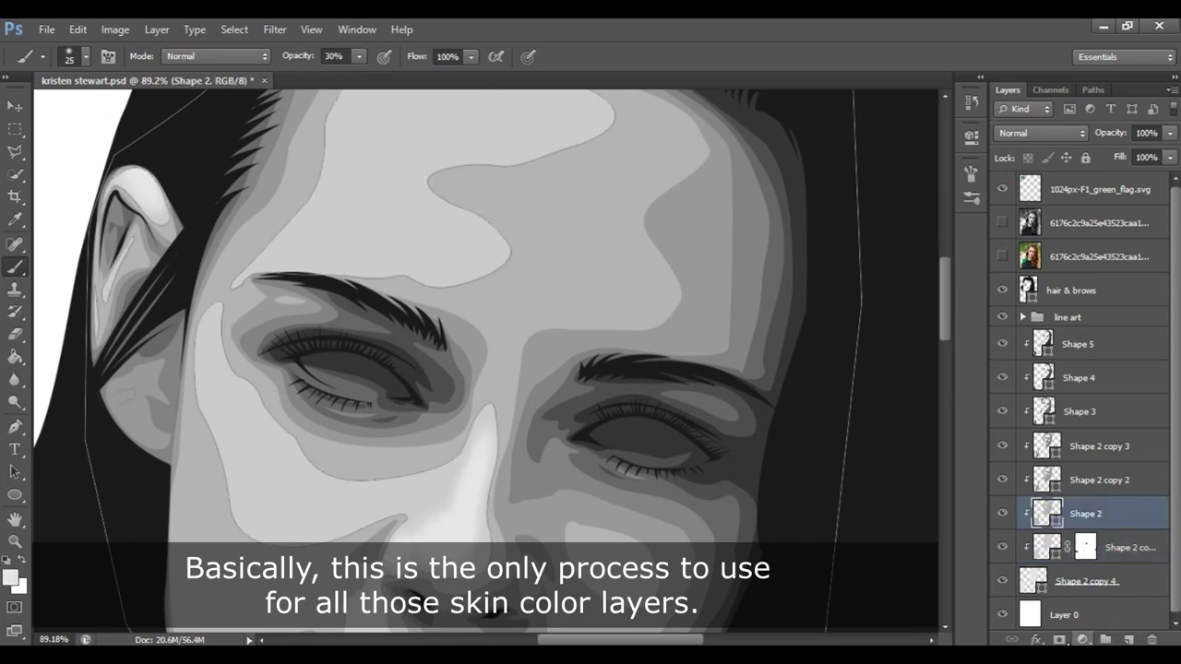
- Add a layer mask to Shape 2 and zoom in on the lips with a 15 px brush
click(1059, 639)
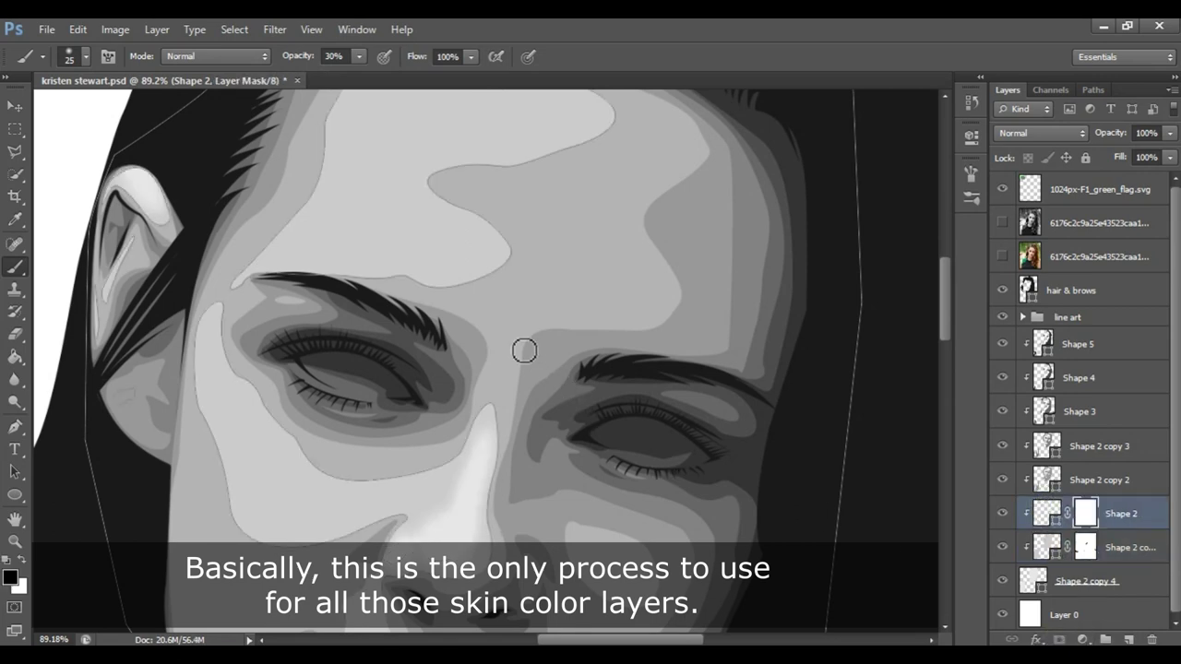
drag(480, 395, 498, 240)
key(z)
click(446, 415)
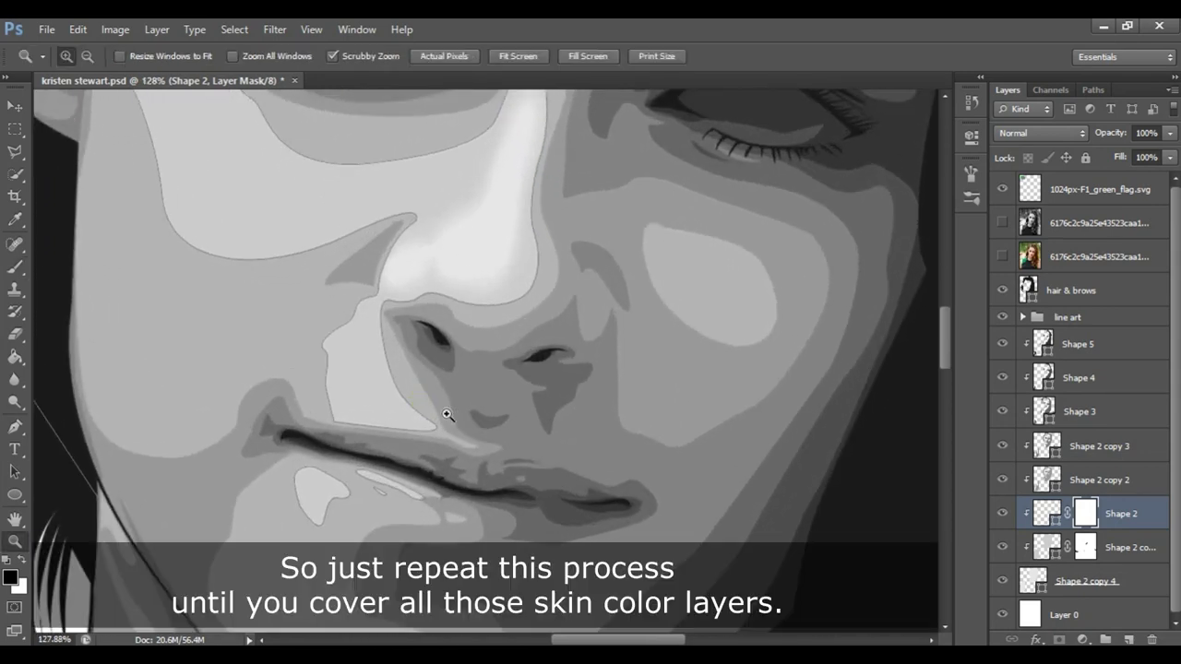
key(b)
key(bracketleft)
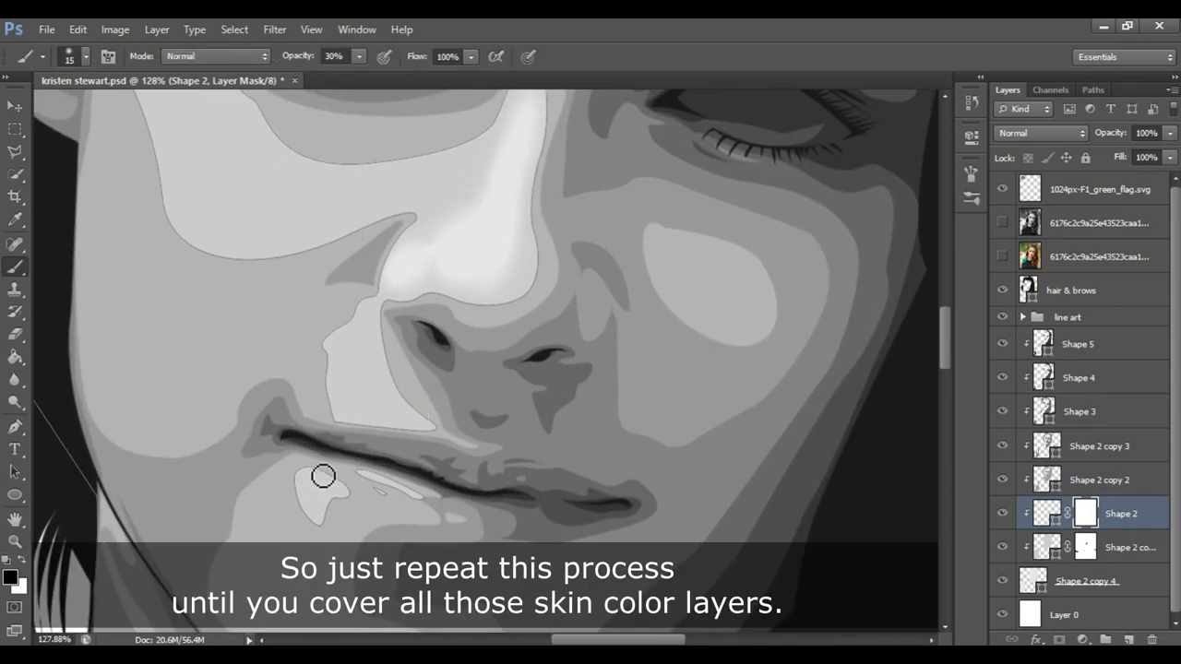
- Paint black around the highlights below and on the lower lip to fade them
drag(312, 481, 313, 478)
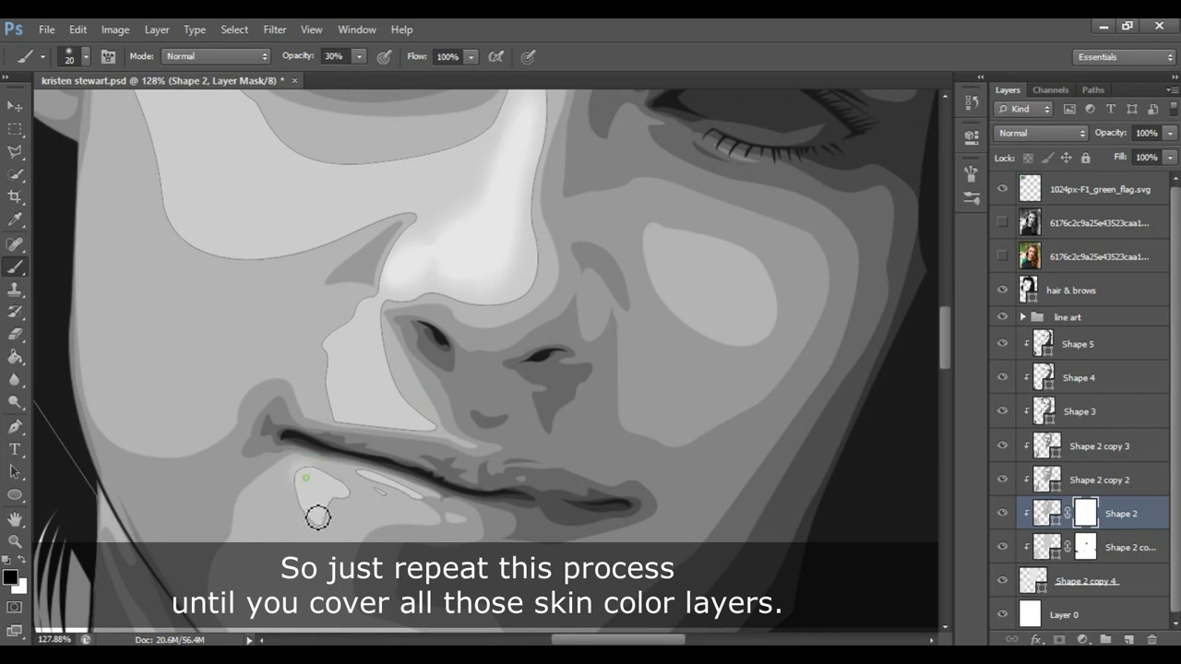
drag(317, 511, 348, 500)
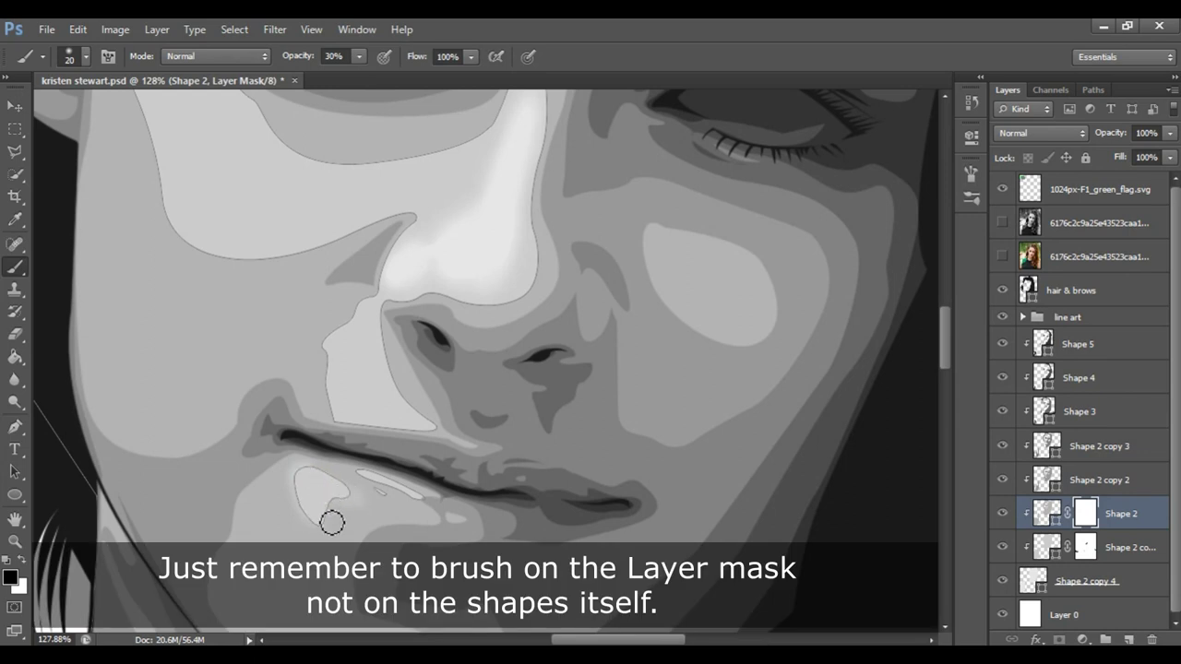
click(343, 498)
drag(307, 504, 313, 514)
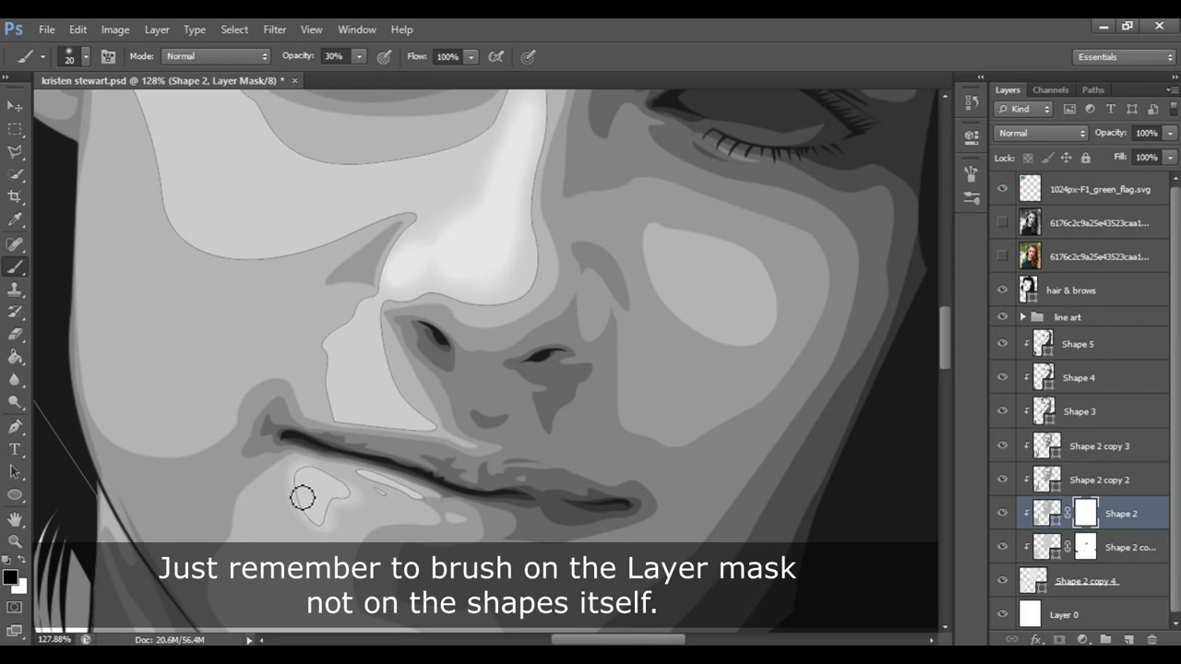
key(bracketright)
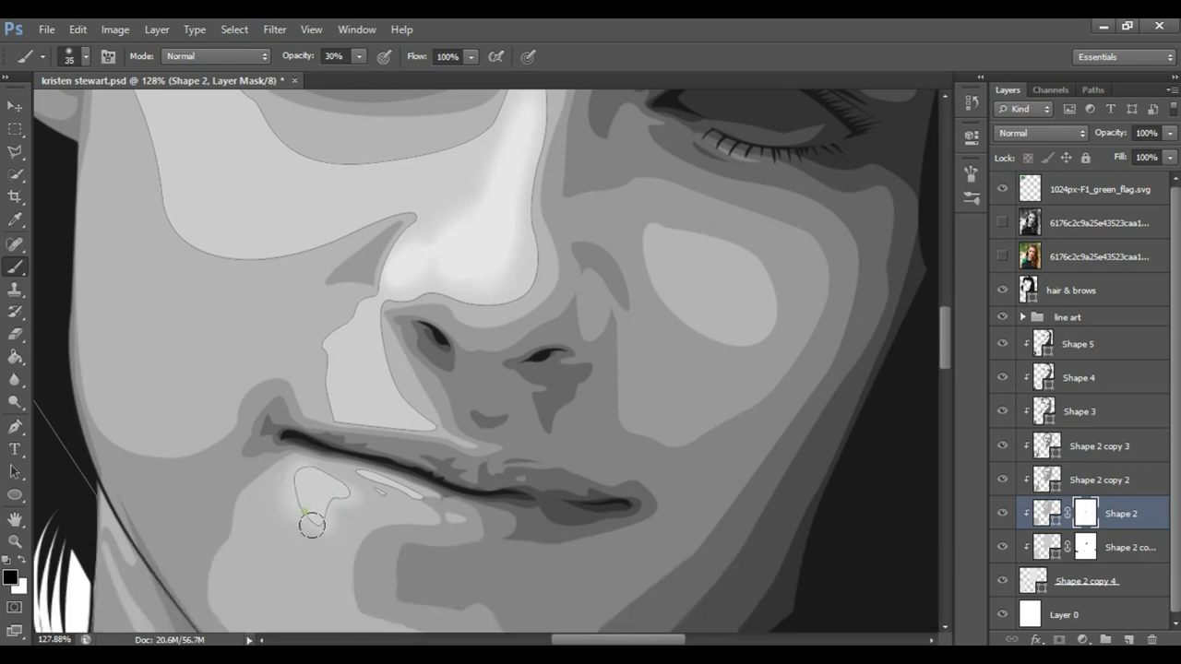
key(bracketright)
click(334, 517)
scroll(307, 482, down, 5)
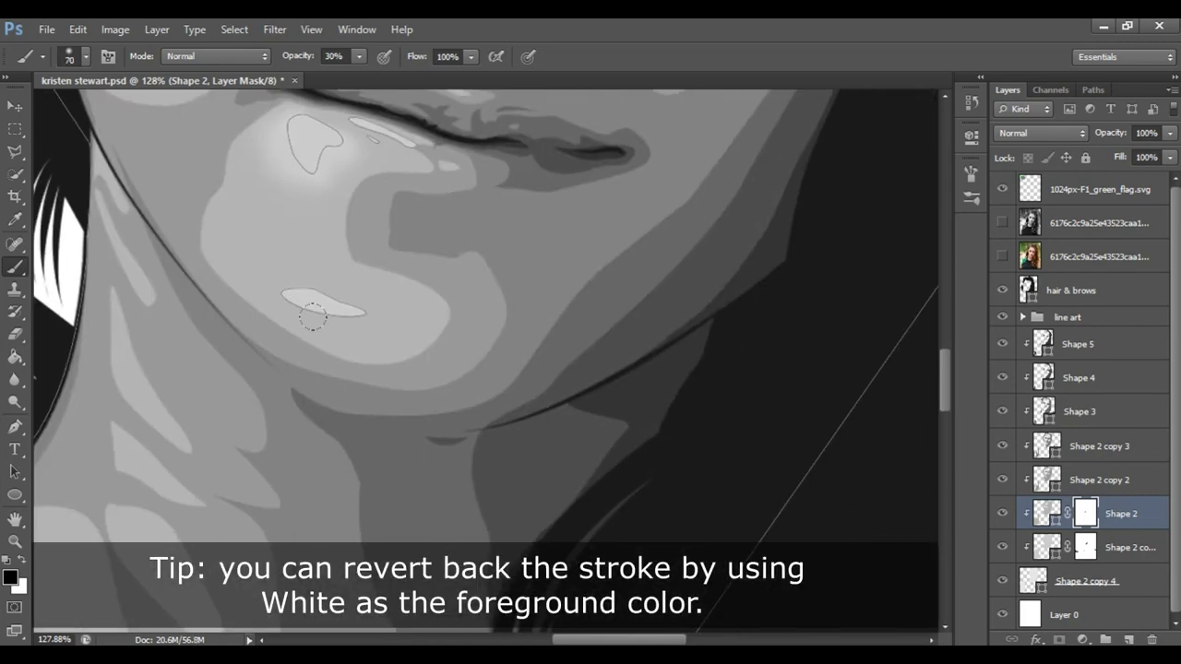
click(1056, 229)
key(ctrl+0)
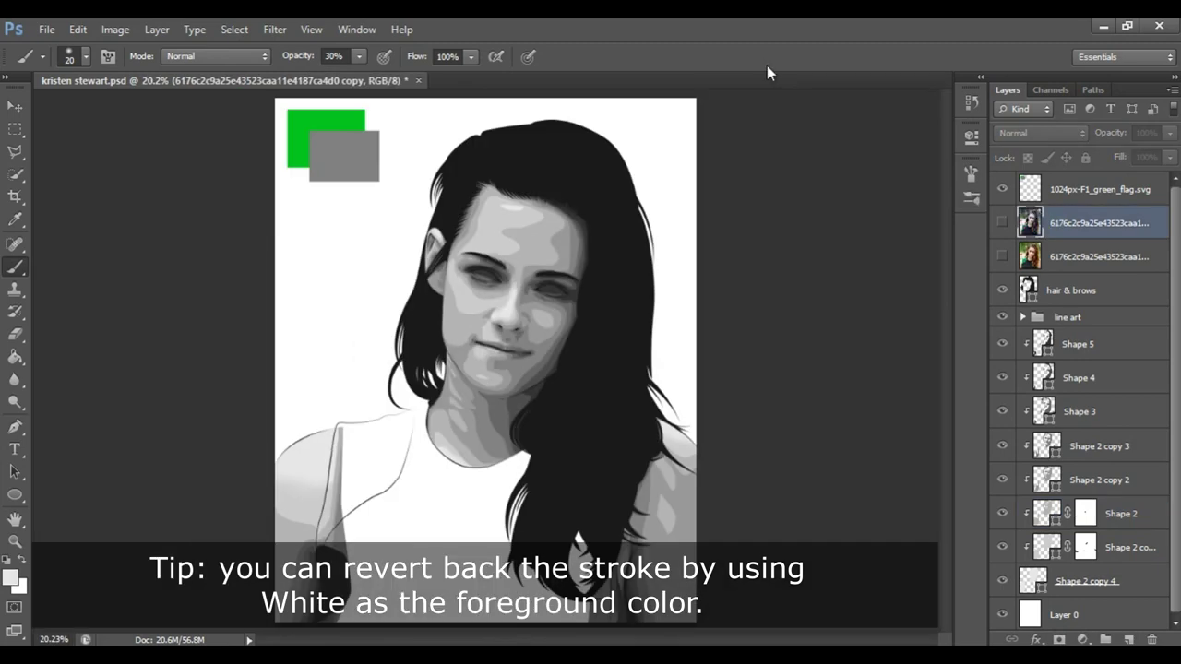
- Fade the chin highlight on the Shape 2 mask
key(z)
drag(477, 304, 510, 320)
click(406, 434)
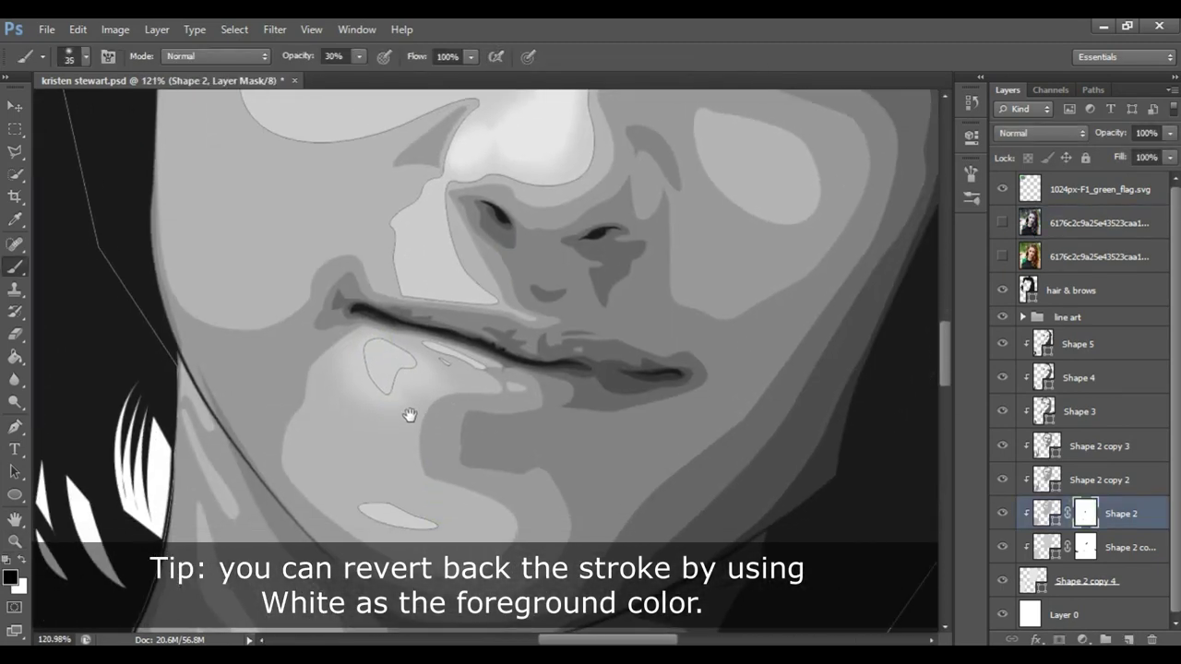
scroll(408, 416, down, 1)
key(bracketleft)
drag(439, 527, 367, 504)
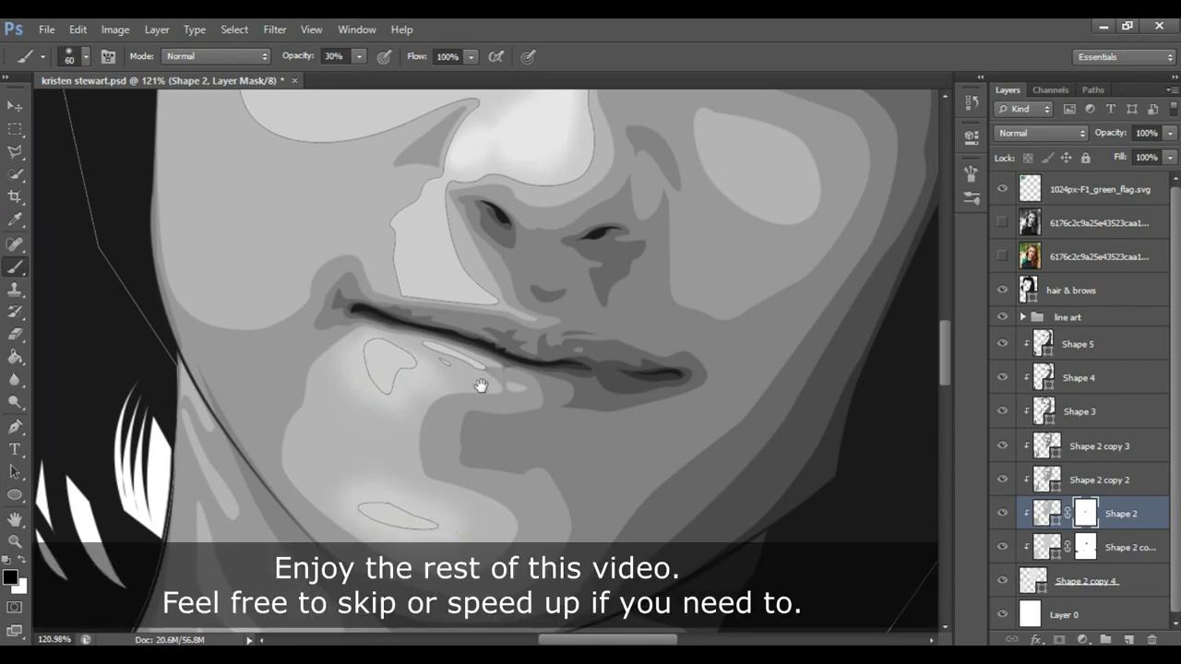
- Fade the lower edge of the cheek highlight with a smaller brush
key(z)
scroll(495, 364, up, 3)
scroll(495, 363, up, 2)
key(b)
key(bracketleft)
key(bracketleft)
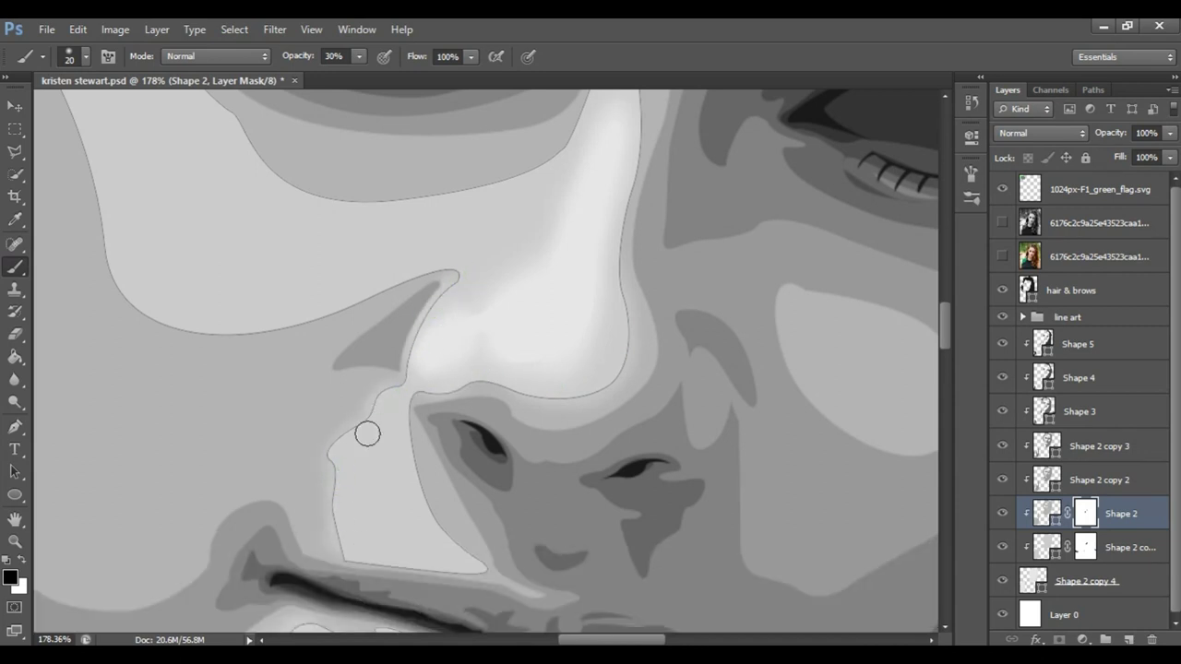
key(bracketright)
key(bracketright)
key(bracketleft)
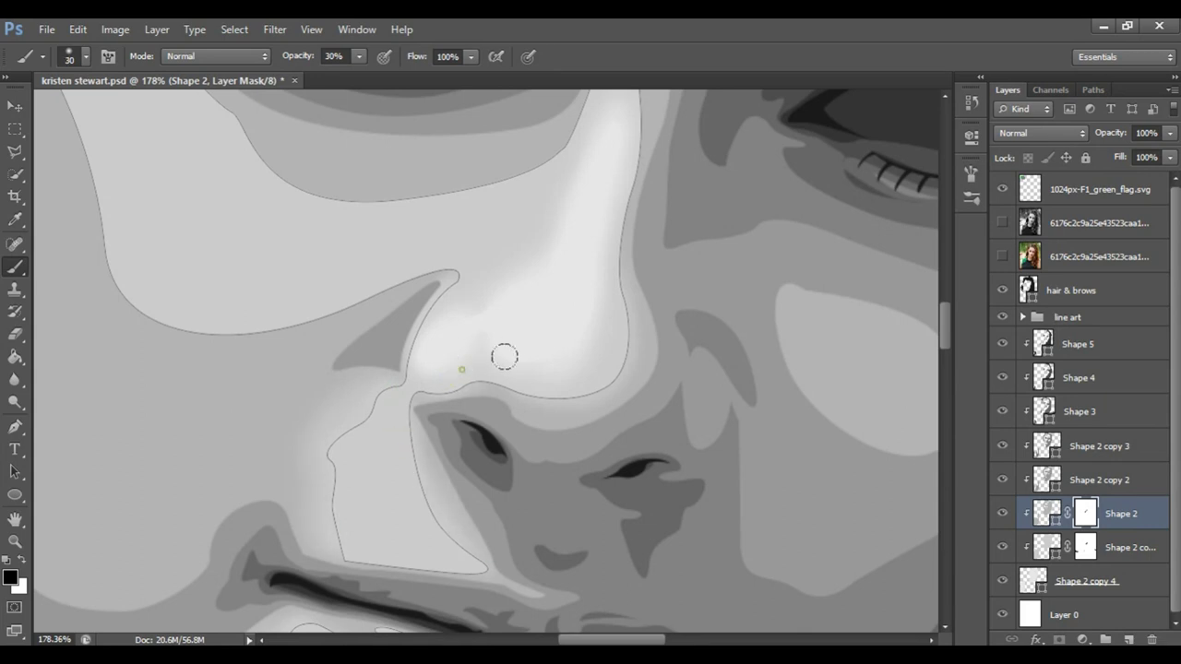
scroll(498, 305, up, 2)
scroll(517, 304, up, 2)
key(bracketleft)
key(bracketleft)
key(bracketright)
key(bracketright)
key(bracketright)
drag(506, 395, 793, 365)
key(bracketleft)
key(bracketleft)
key(bracketleft)
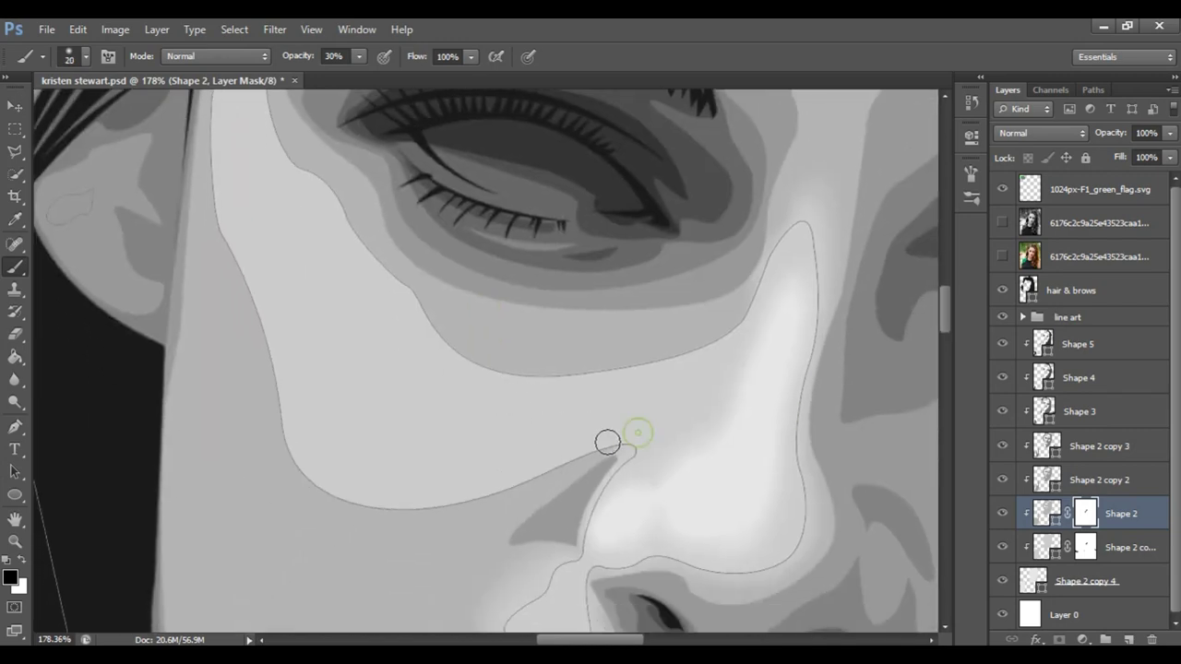
drag(396, 496, 363, 502)
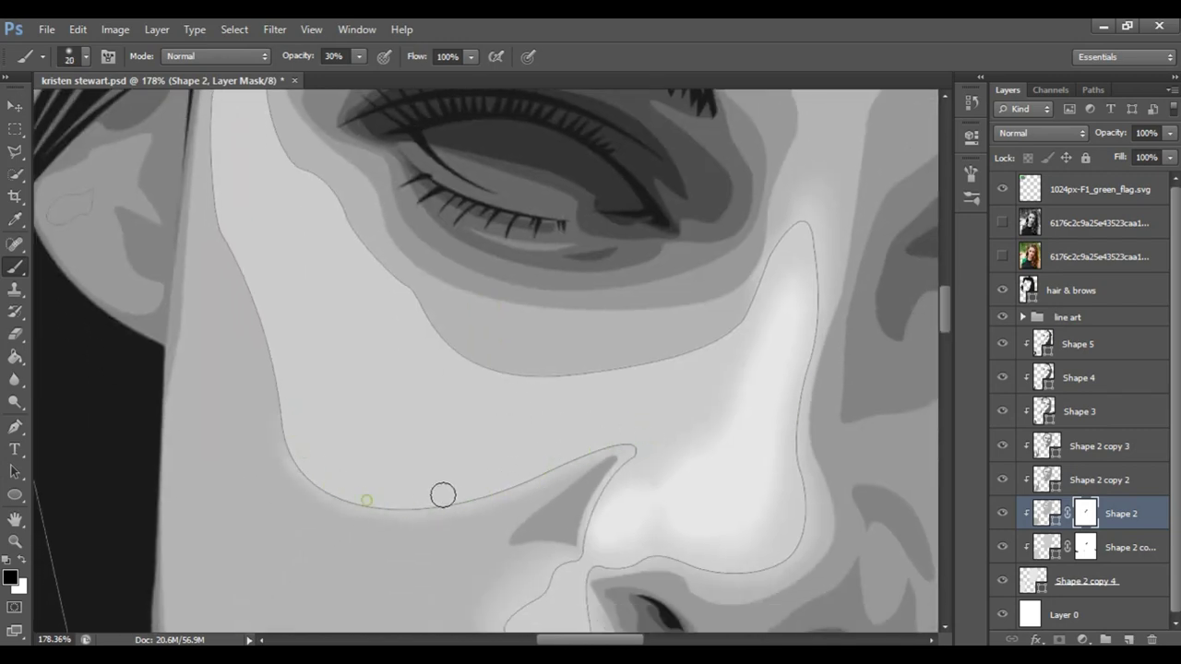
- Reset black as the foreground painting colour for masking
drag(271, 290, 231, 289)
key(p)
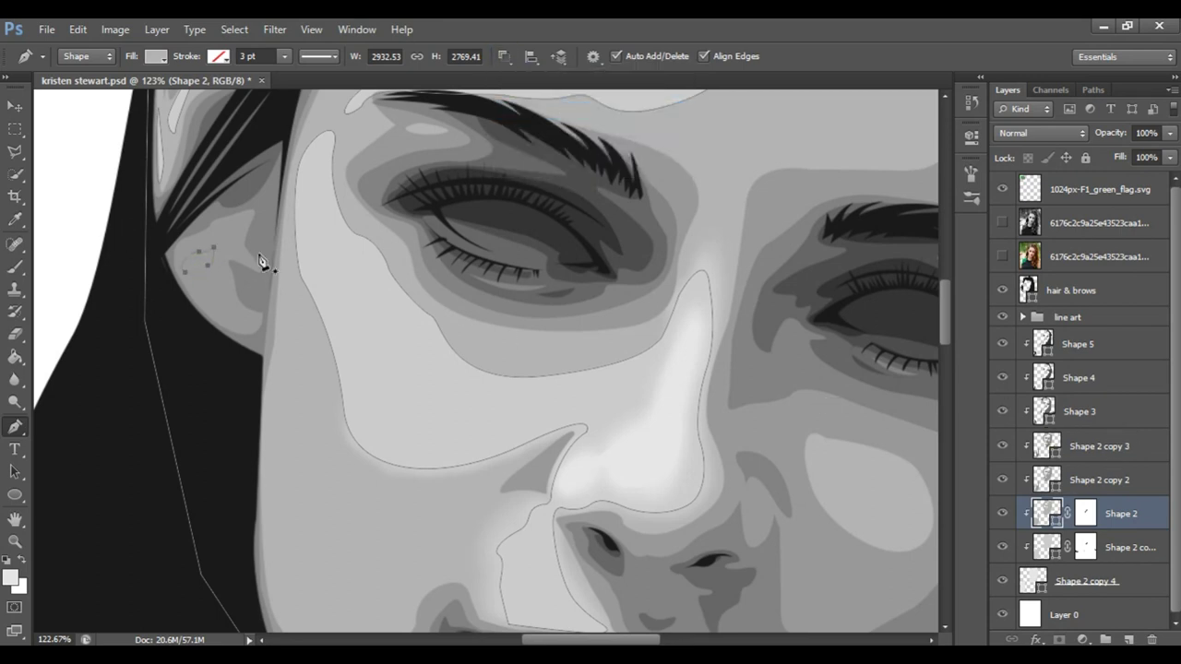
key(ctrl+backslash)
key(b)
scroll(520, 390, up, 2)
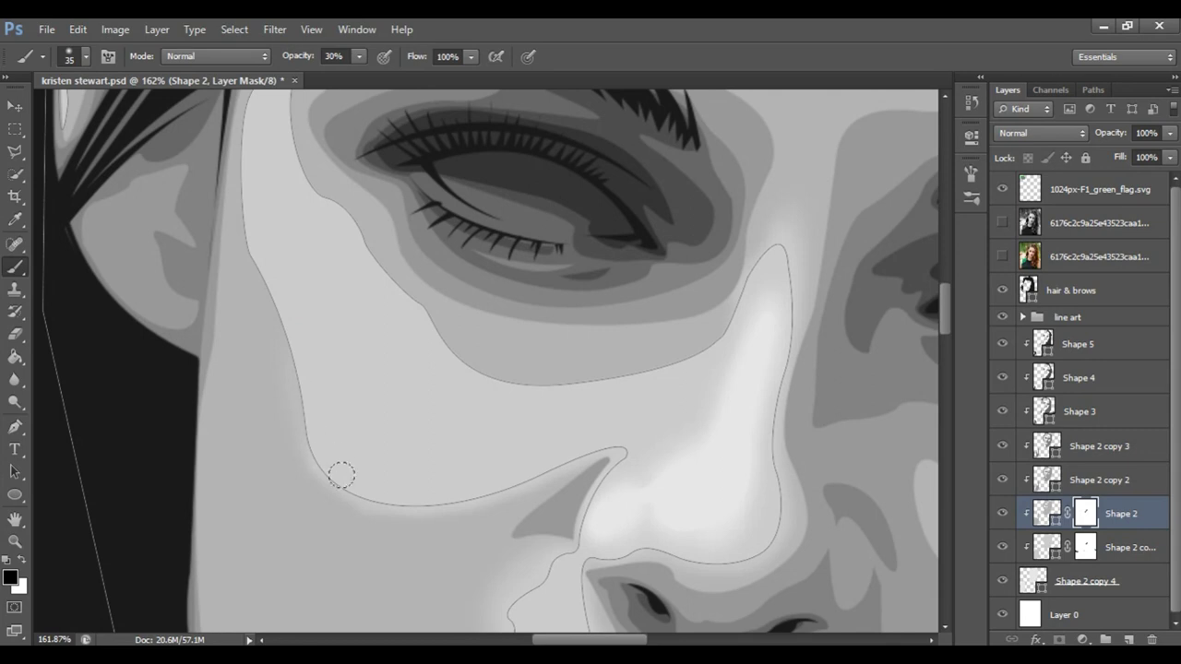
key(bracketleft)
key(bracketleft)
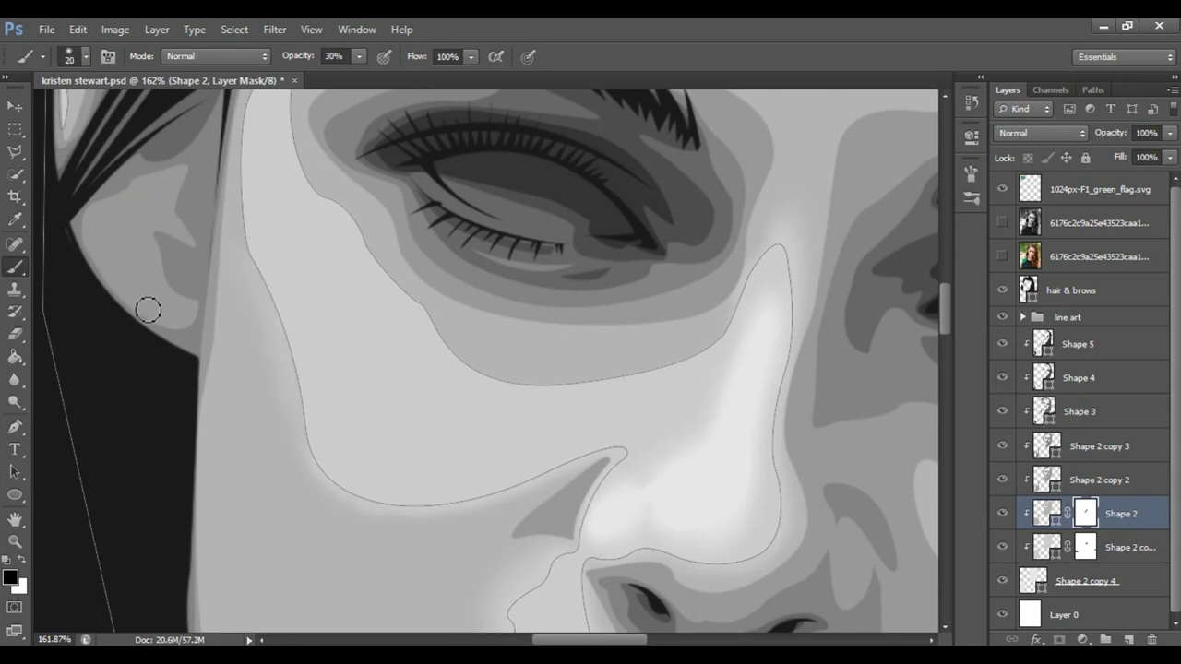
- Hide and re-show Shape 2 copy 2 to compare, checking its shape combination options
key(z)
drag(153, 255, 93, 258)
click(1003, 481)
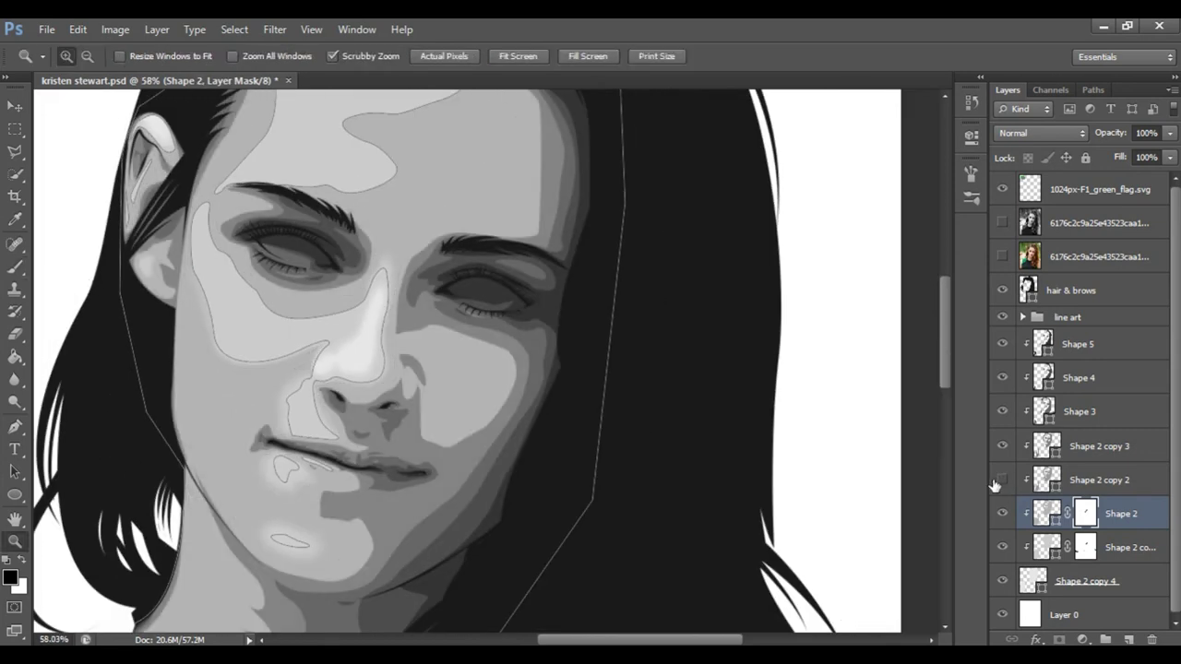
click(1003, 481)
drag(167, 289, 239, 289)
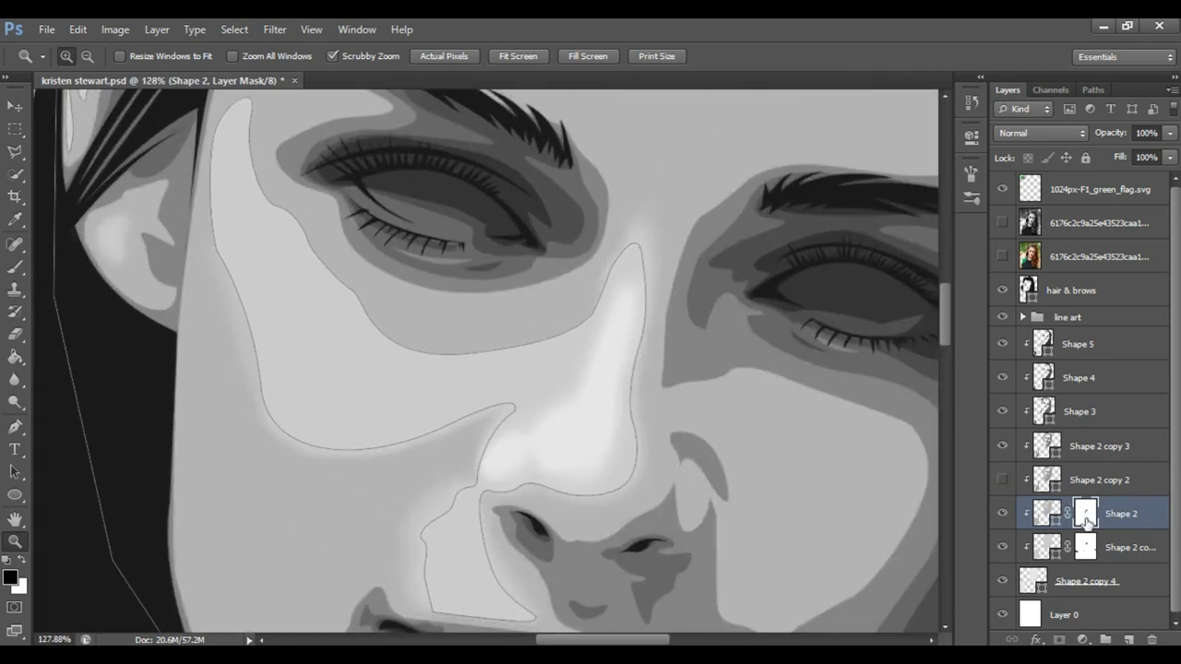
key(b)
click(1003, 481)
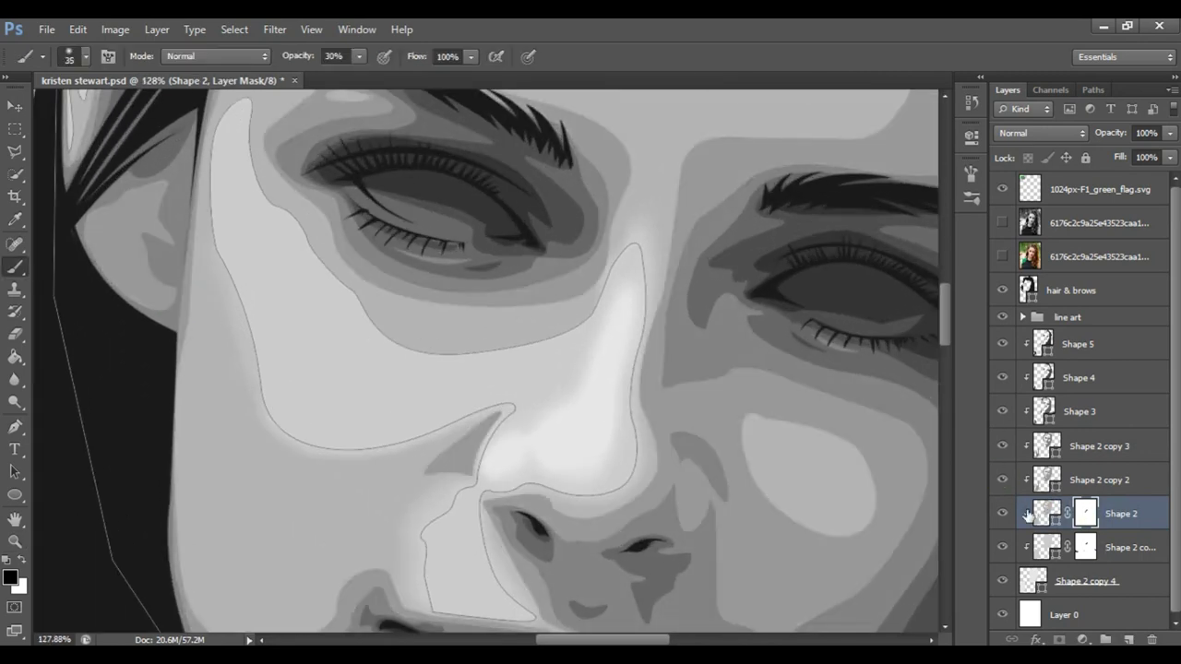
click(1040, 478)
key(p)
click(503, 56)
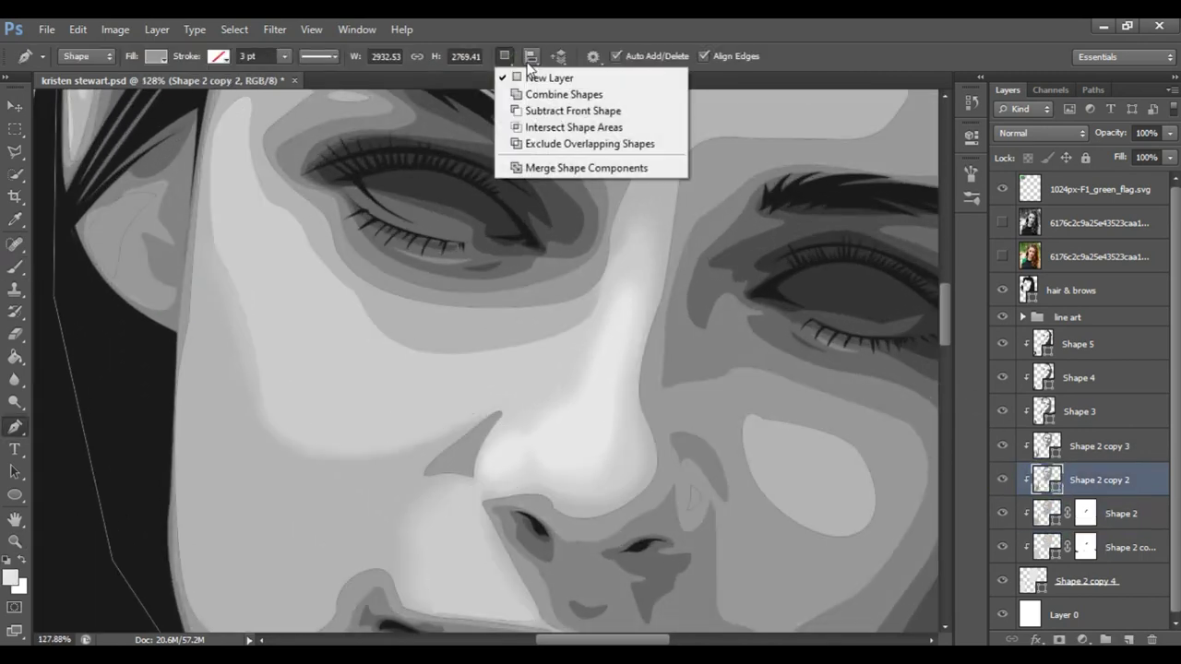
click(554, 108)
- Fade the highlight edge below the eye on the Shape 2 mask
click(1121, 513)
scroll(277, 345, up, 3)
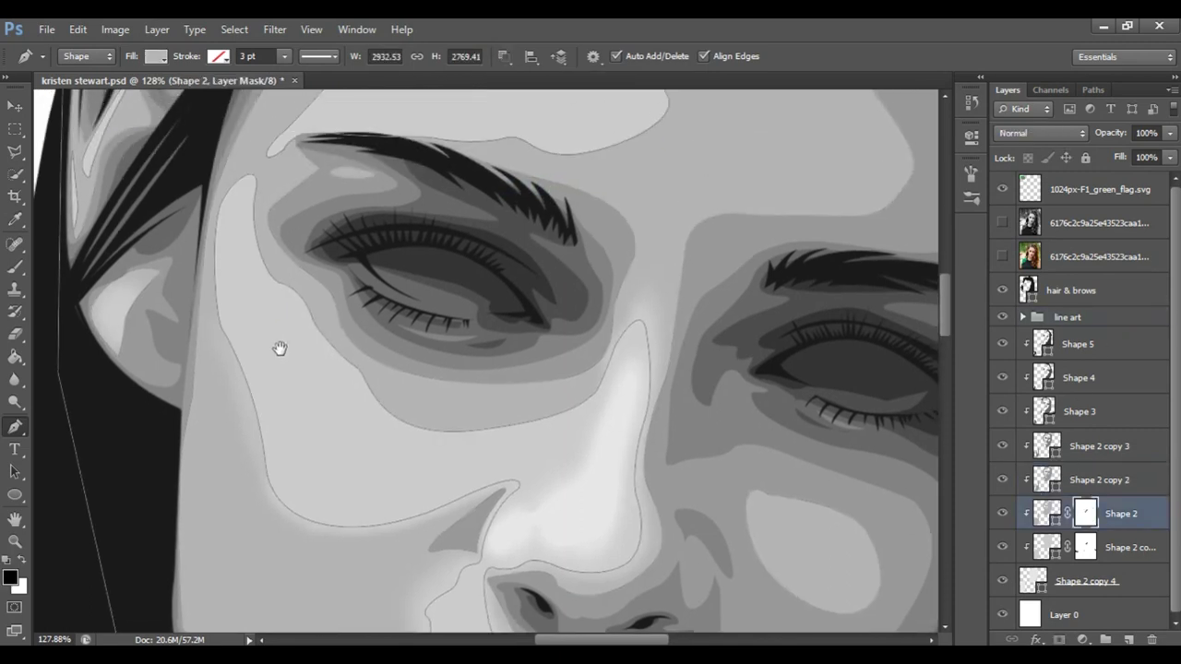
key(b)
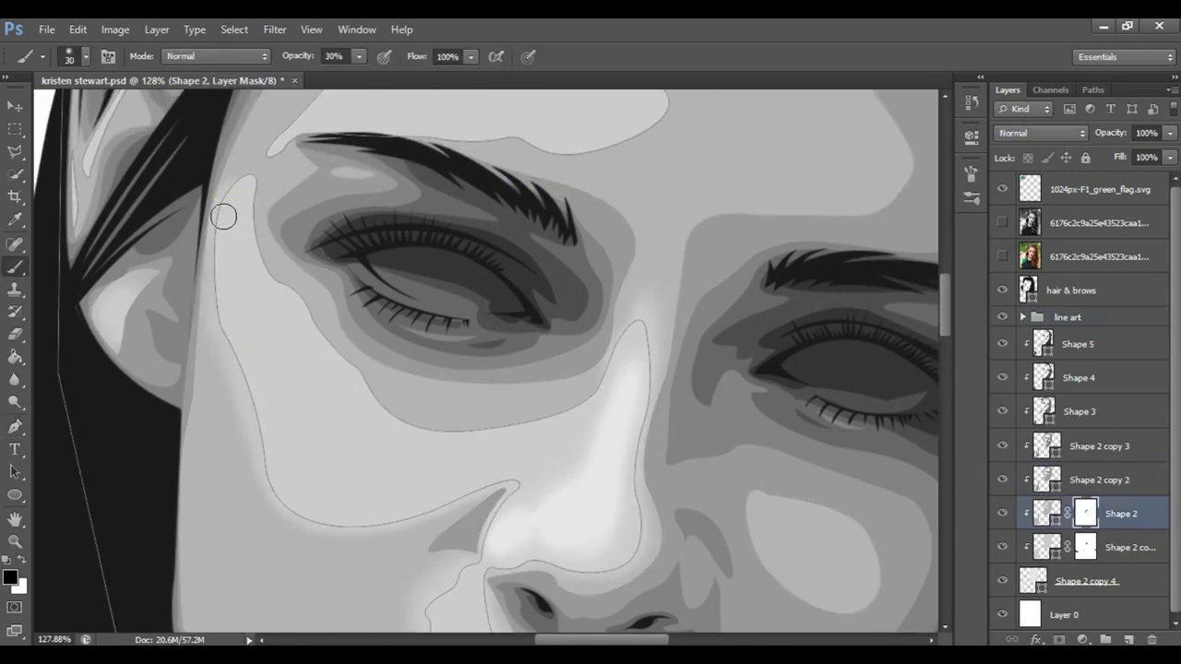
key(bracketright)
key(bracketright)
key(bracketright)
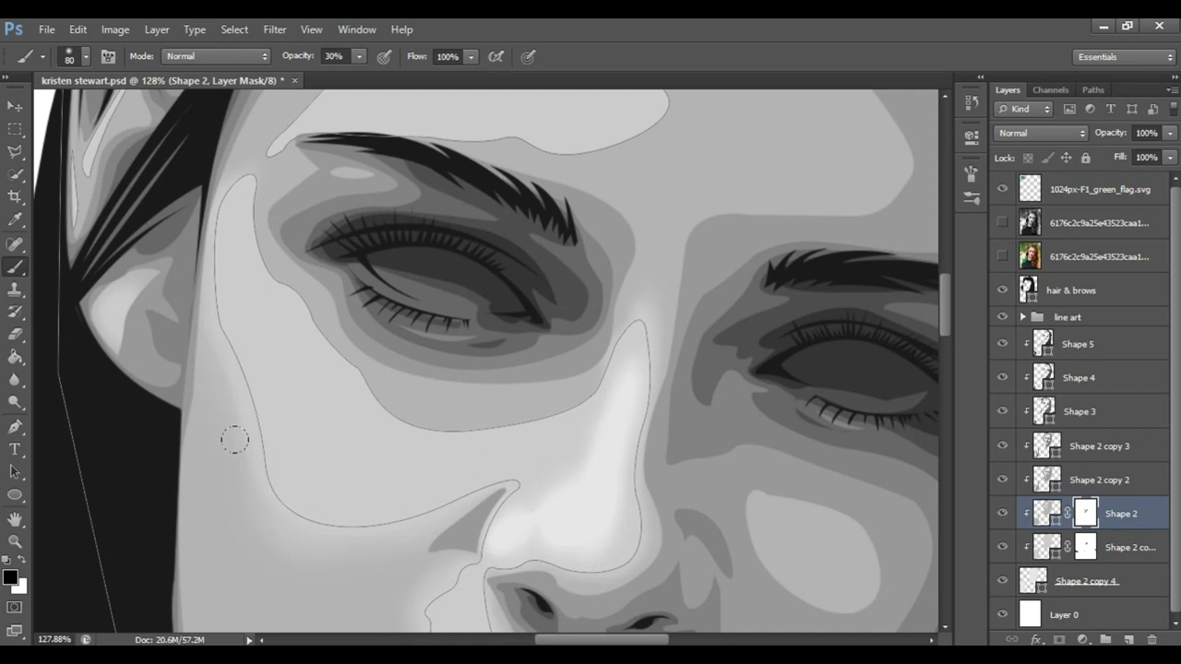
key(bracketleft)
key(bracketleft)
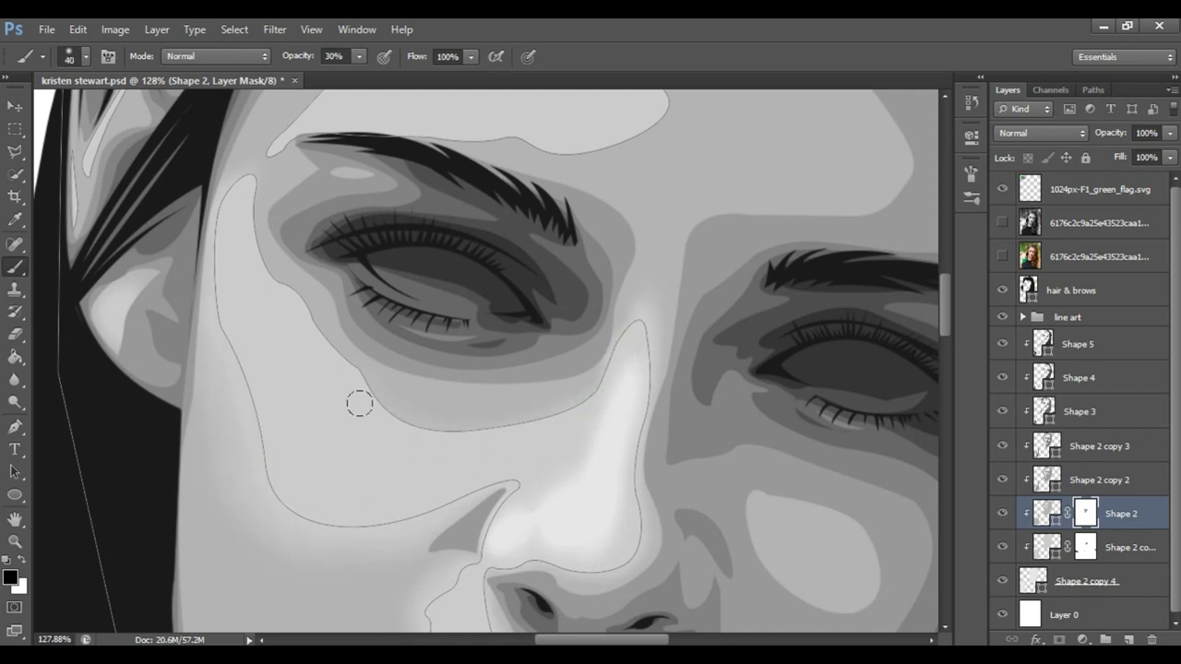
key(bracketleft)
key(bracketright)
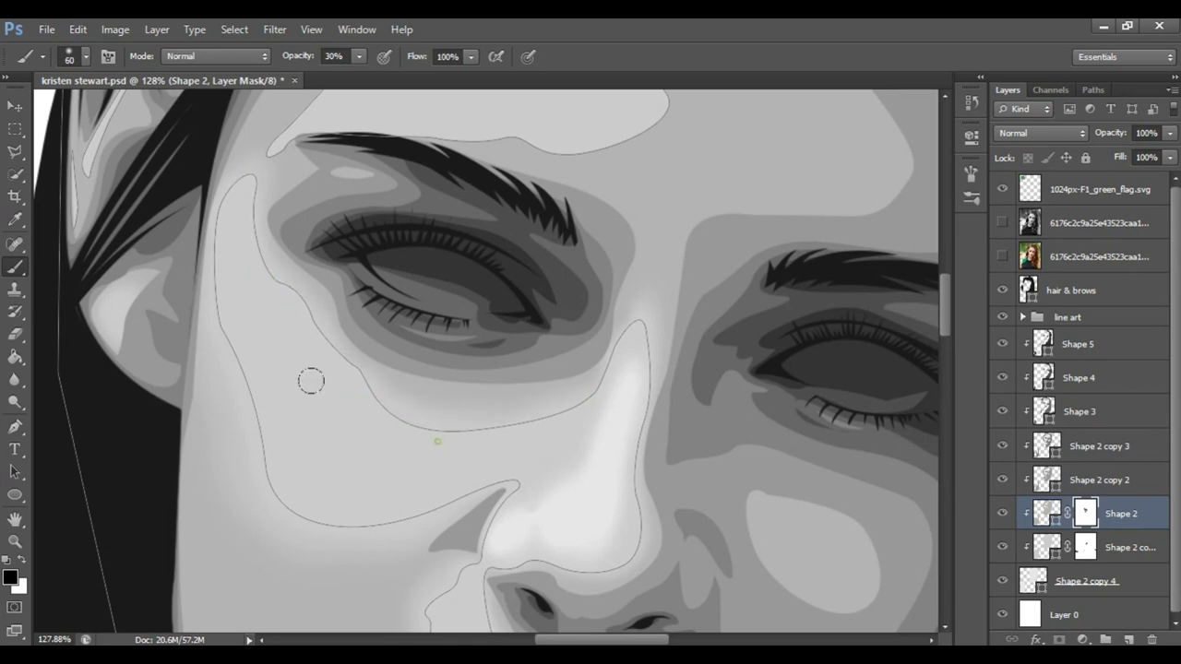
drag(405, 263, 295, 605)
key(bracketleft)
key(bracketleft)
- On the Shape 2 copy mask, soften the forehead highlight edge and above the eyebrow
key(alt+bracketleft)
mouse_move(517, 200)
mouse_down()
mouse_move(449, 172)
mouse_move(514, 204)
mouse_move(469, 158)
mouse_up()
click(294, 436)
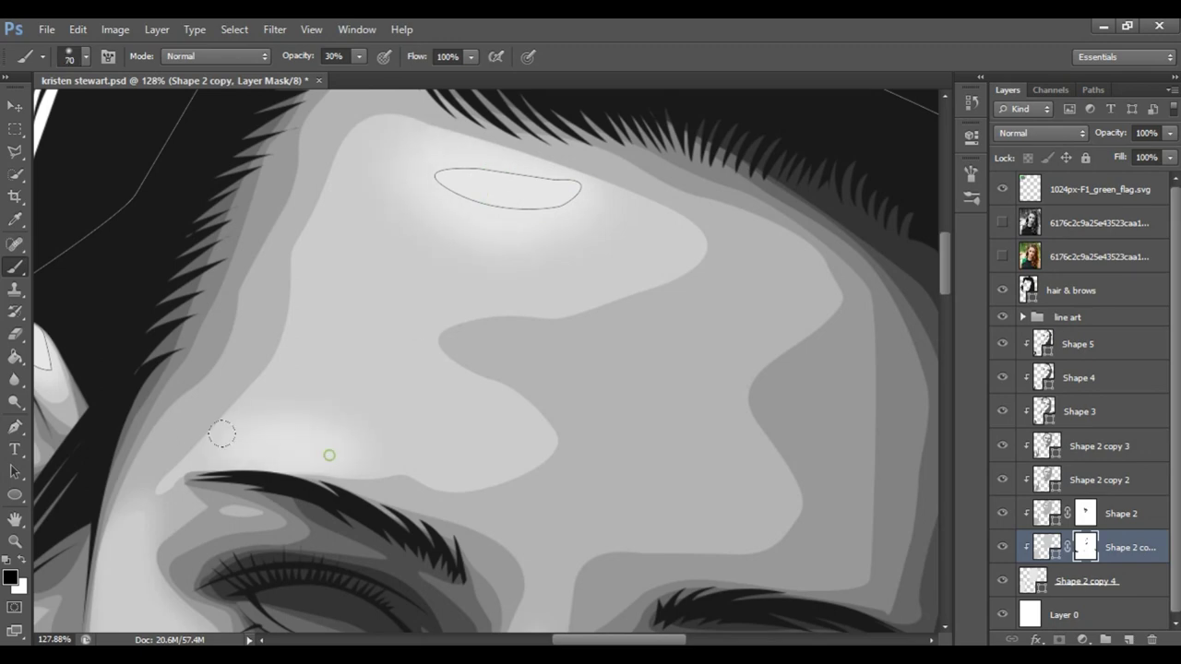
- Paint black along the forehead highlight's upper and left edges on Shape 2's mask
key(alt+bracketright)
key(bracketleft)
key(bracketleft)
key(bracketleft)
mouse_move(333, 181)
mouse_down()
mouse_move(416, 126)
mouse_move(591, 176)
mouse_move(691, 264)
mouse_up()
mouse_move(289, 246)
mouse_down()
mouse_move(227, 427)
mouse_move(438, 490)
mouse_move(557, 434)
mouse_up()
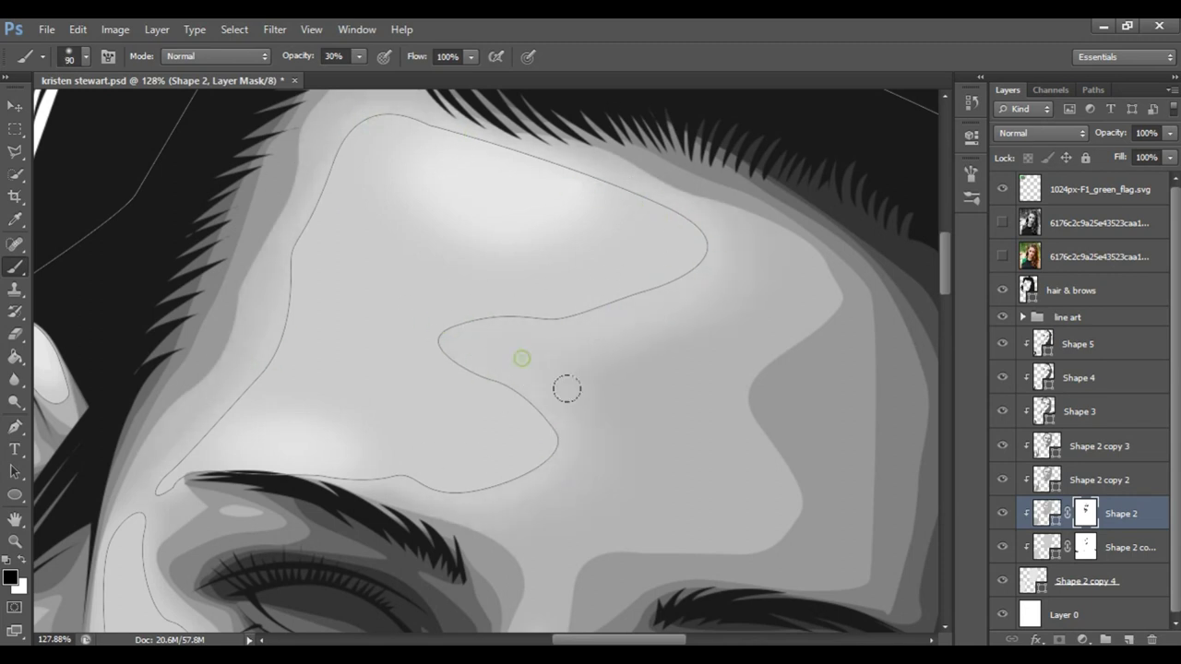
scroll(434, 435, down, 5)
scroll(487, 395, down, 5)
scroll(508, 351, up, 1)
key(z)
drag(482, 440, 516, 416)
key(b)
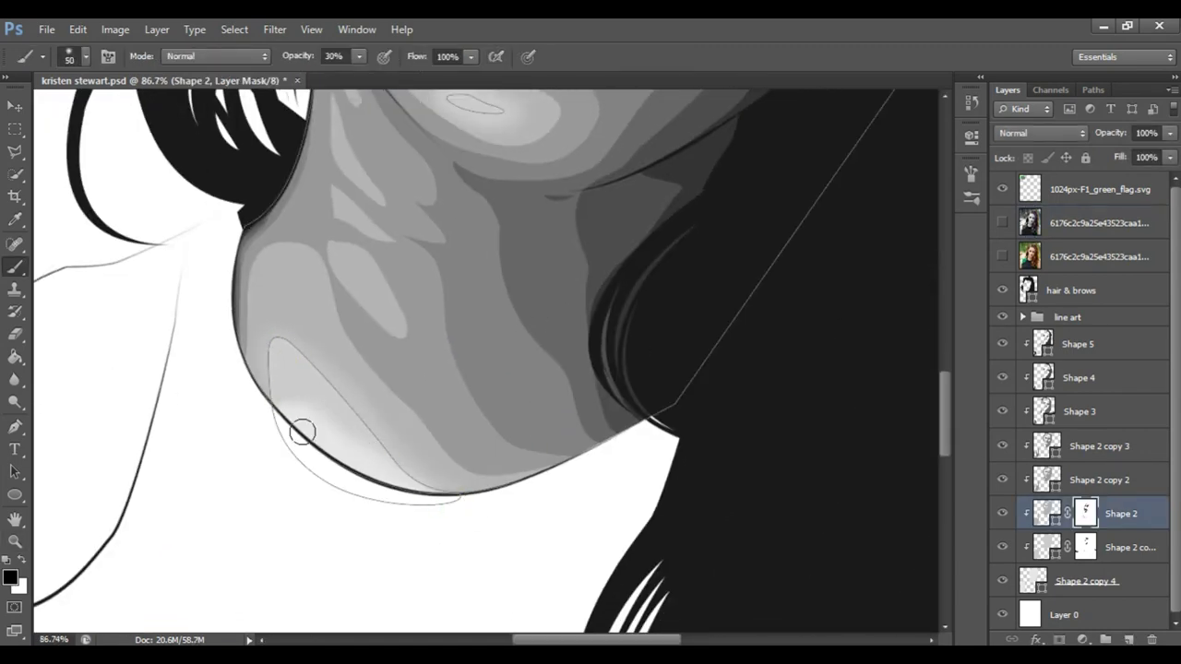
- Paint black along the jaw toward the chin, the jaw contour and below the hair
mouse_move(261, 326)
mouse_down()
mouse_move(430, 479)
mouse_move(409, 340)
mouse_up()
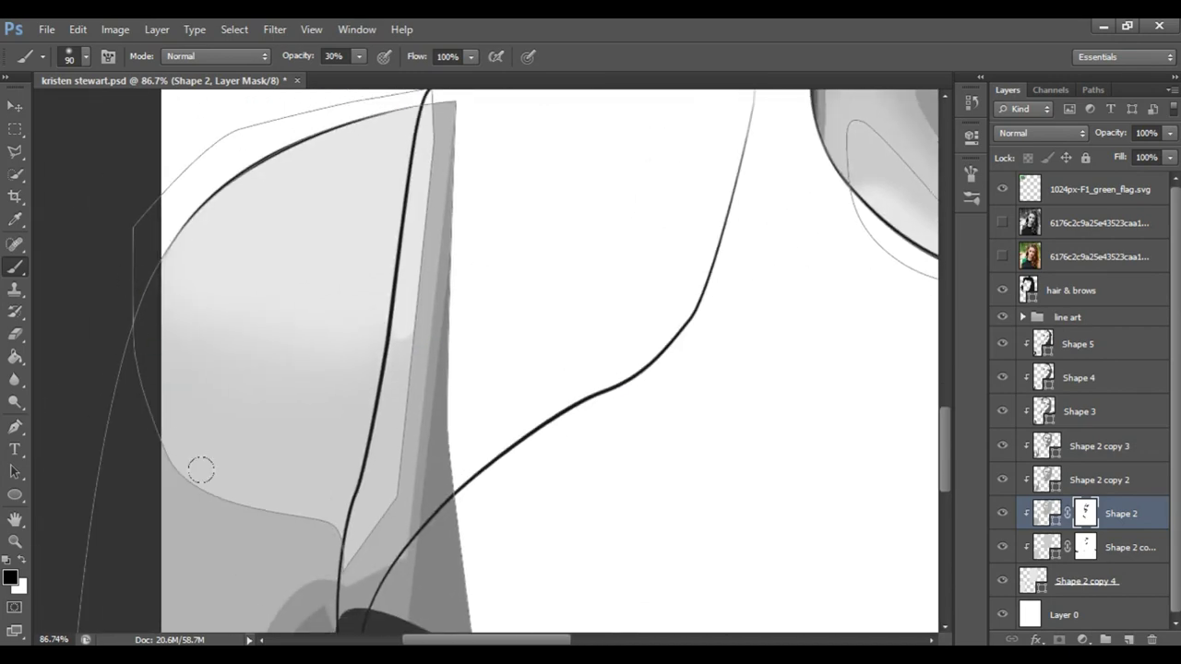
drag(138, 477, 184, 494)
scroll(488, 343, right, 10)
key(bracketleft)
key(bracketleft)
key(bracketleft)
drag(610, 300, 515, 286)
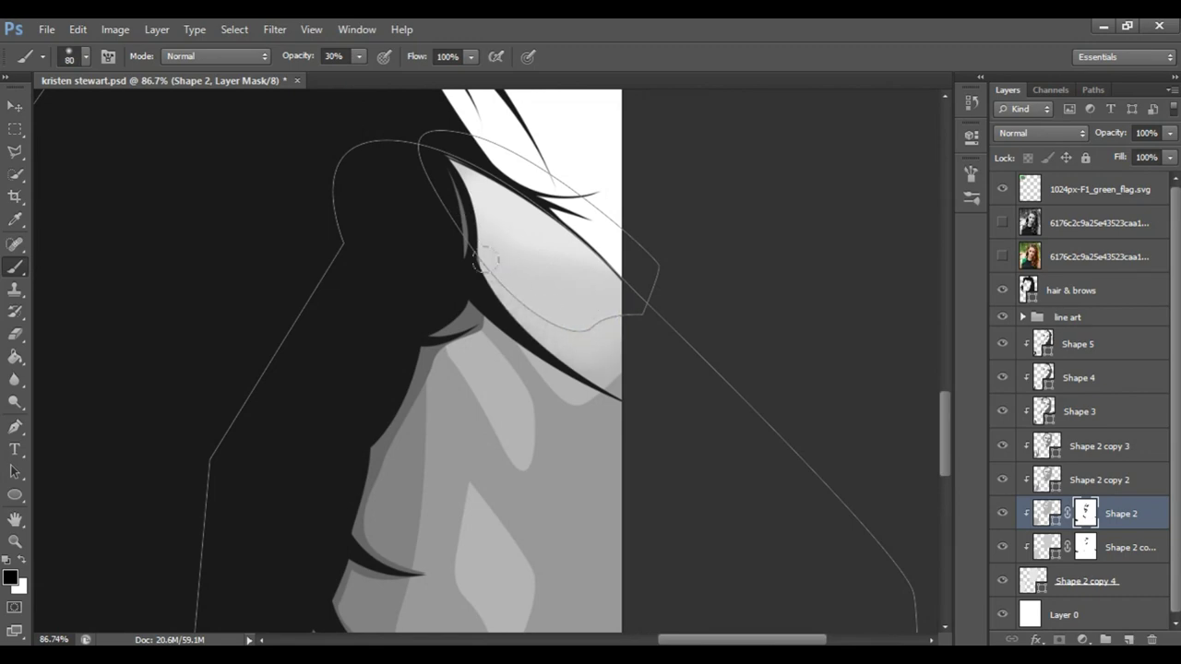
key(ctrl+0)
ctrl+click(435, 277)
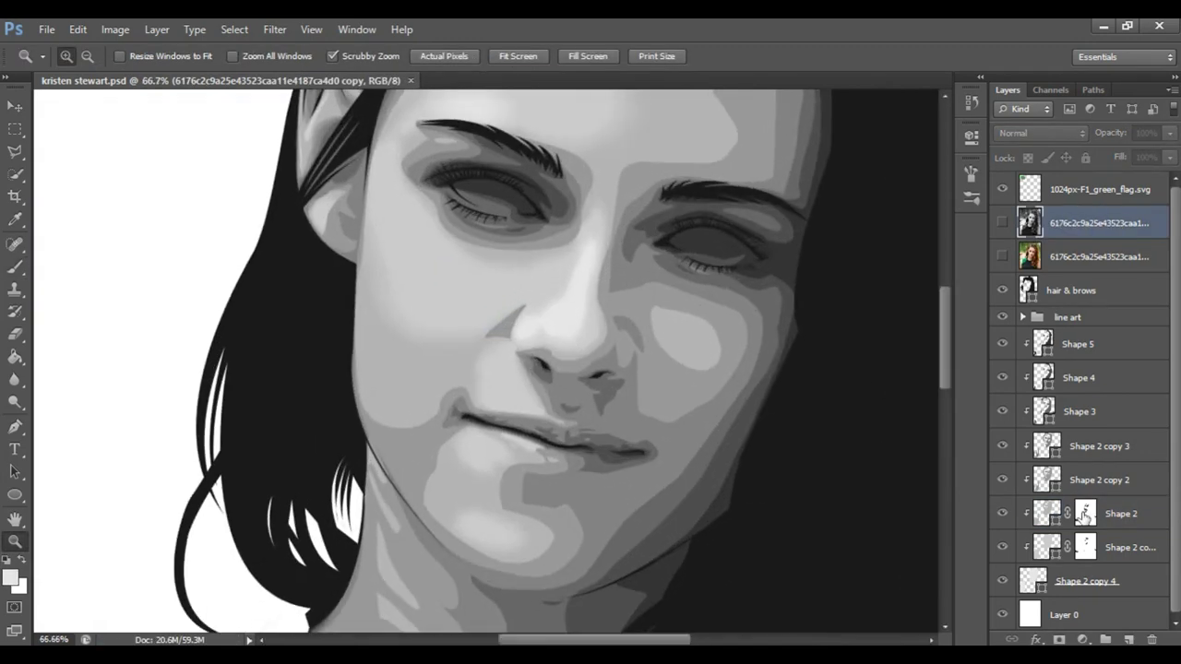
- Enlarge the brush and zoom into the cheek, nose and chin on Shape 2's mask
key(bracketright)
drag(443, 296, 574, 395)
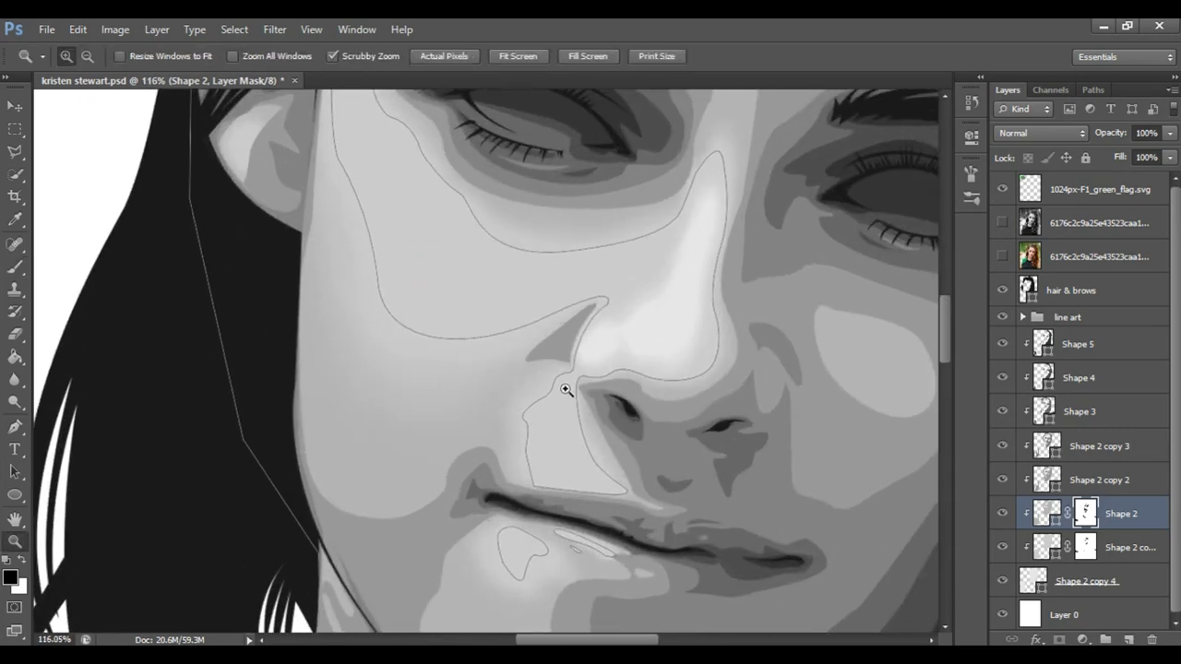
scroll(580, 418, down, 2)
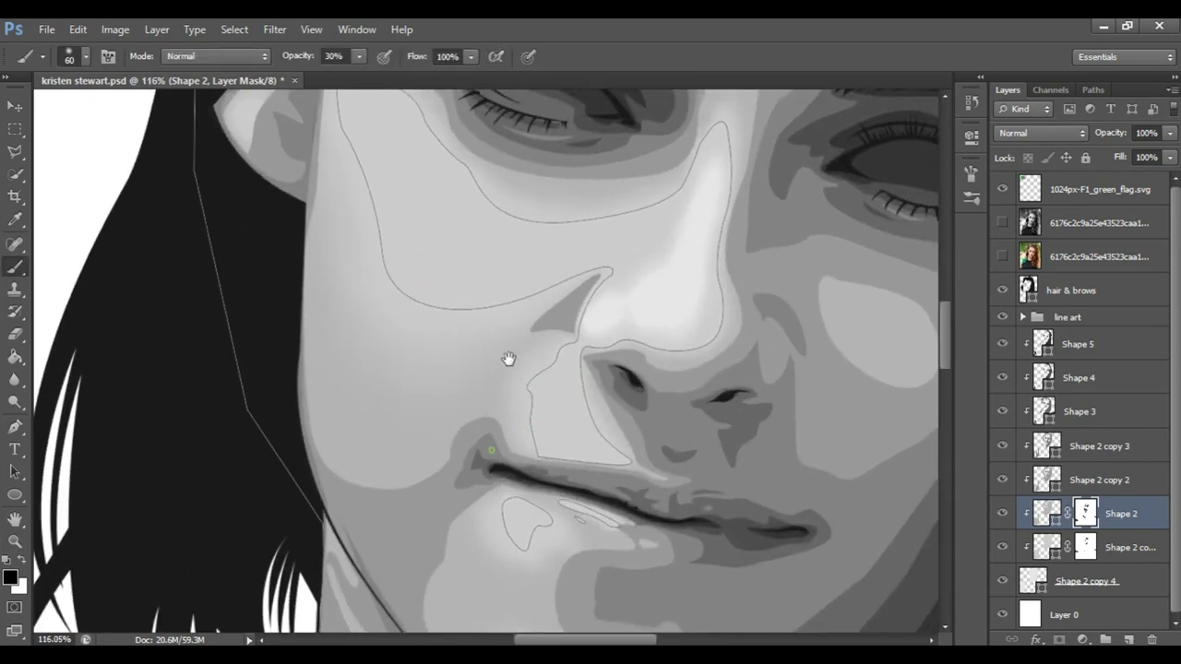
scroll(506, 359, down, 5)
key(bracketright)
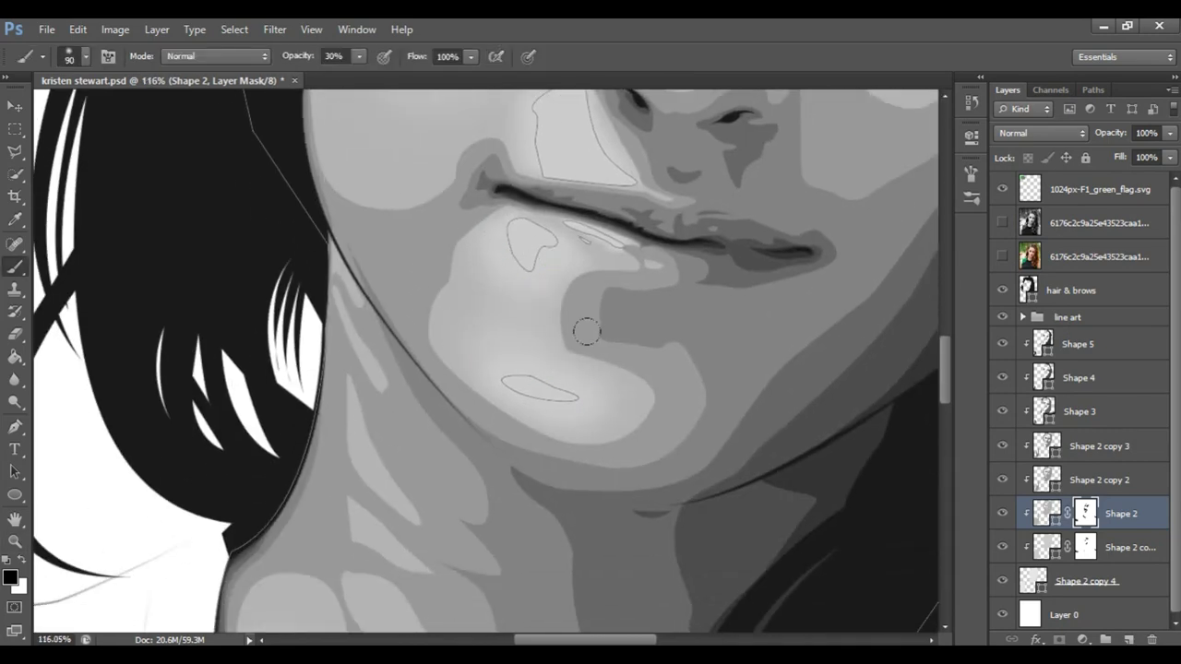
key(alt+bracketright)
key(x)
scroll(523, 311, down, 5)
scroll(523, 312, down, 2)
- Zoom in on the eyes and ear, with black restored as the mask painting colour
drag(527, 303, 619, 361)
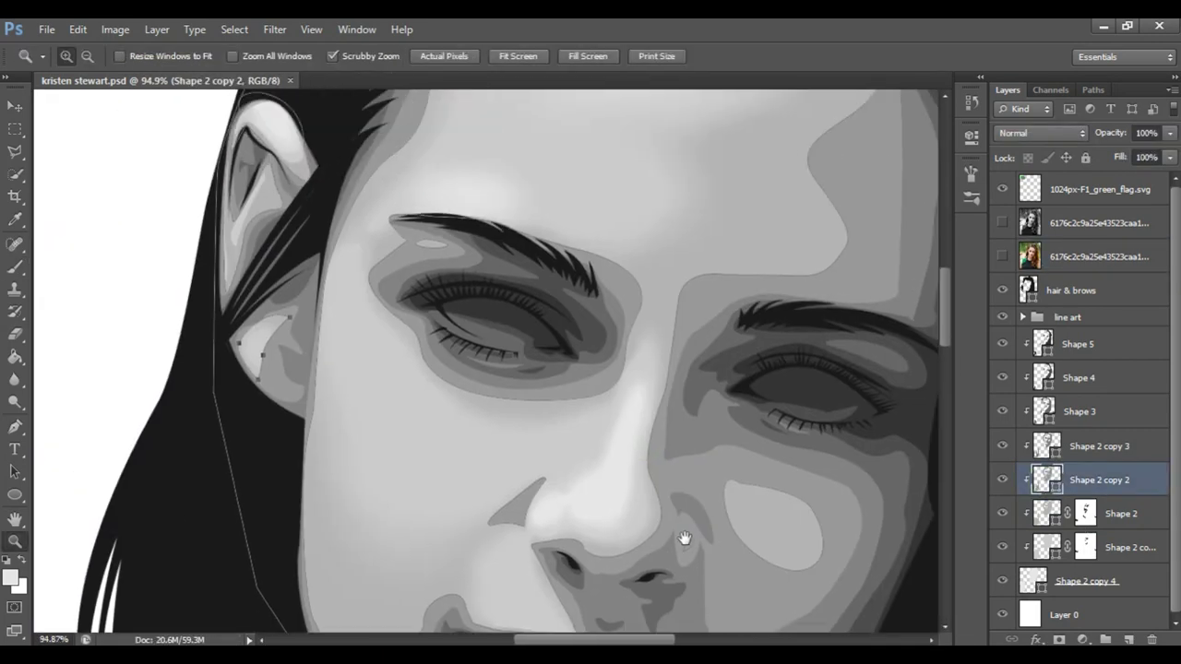
drag(684, 538, 717, 591)
key(alt+bracketleft)
scroll(369, 264, up, 2)
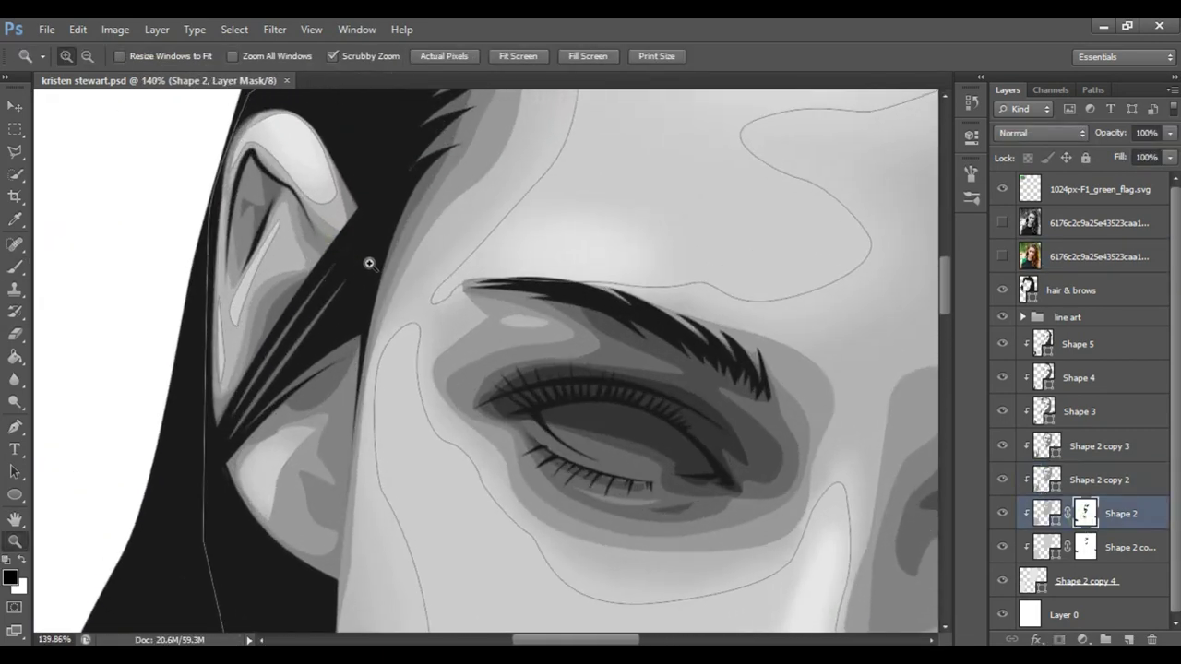
key(x)
key(b)
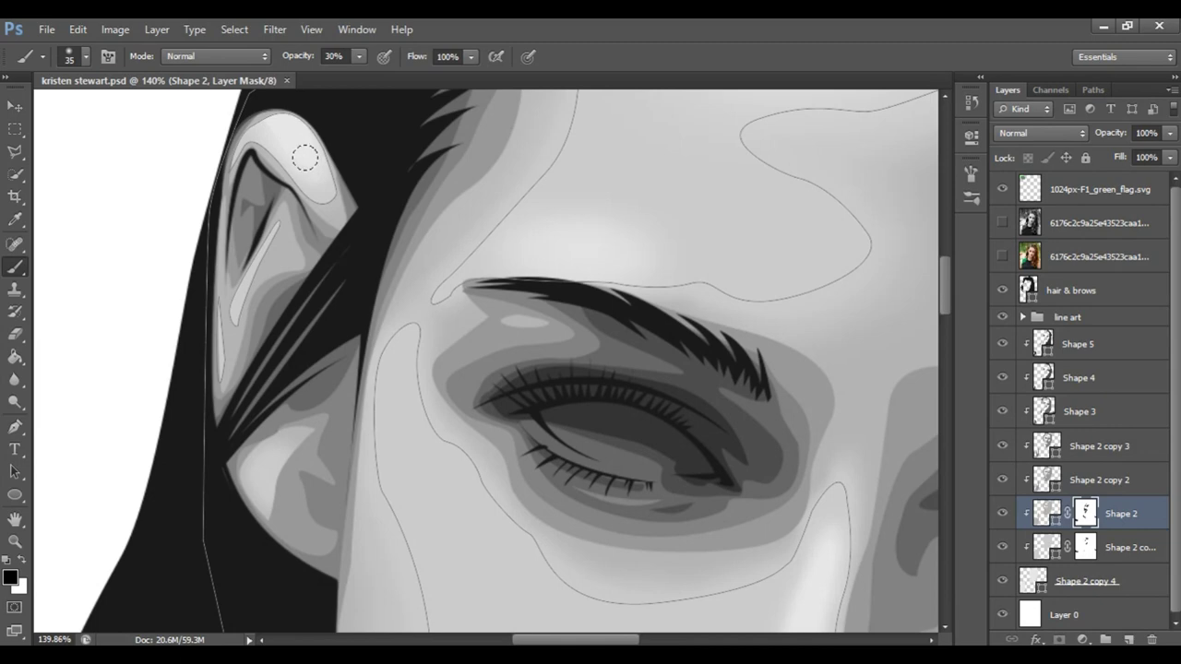
- Enlarge the brush for the forehead edge and step to the next skin-tone layer
scroll(502, 325, down, 5)
scroll(606, 259, up, 3)
key(bracketright)
key(bracketright)
key(bracketright)
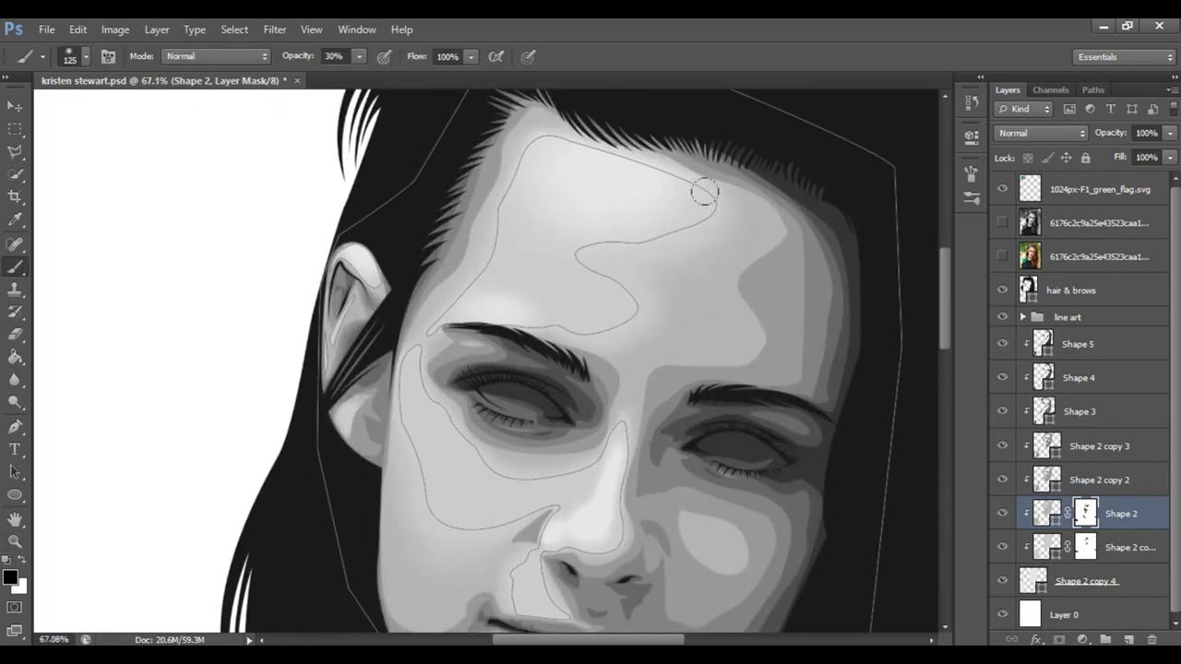
key(alt+bracketleft)
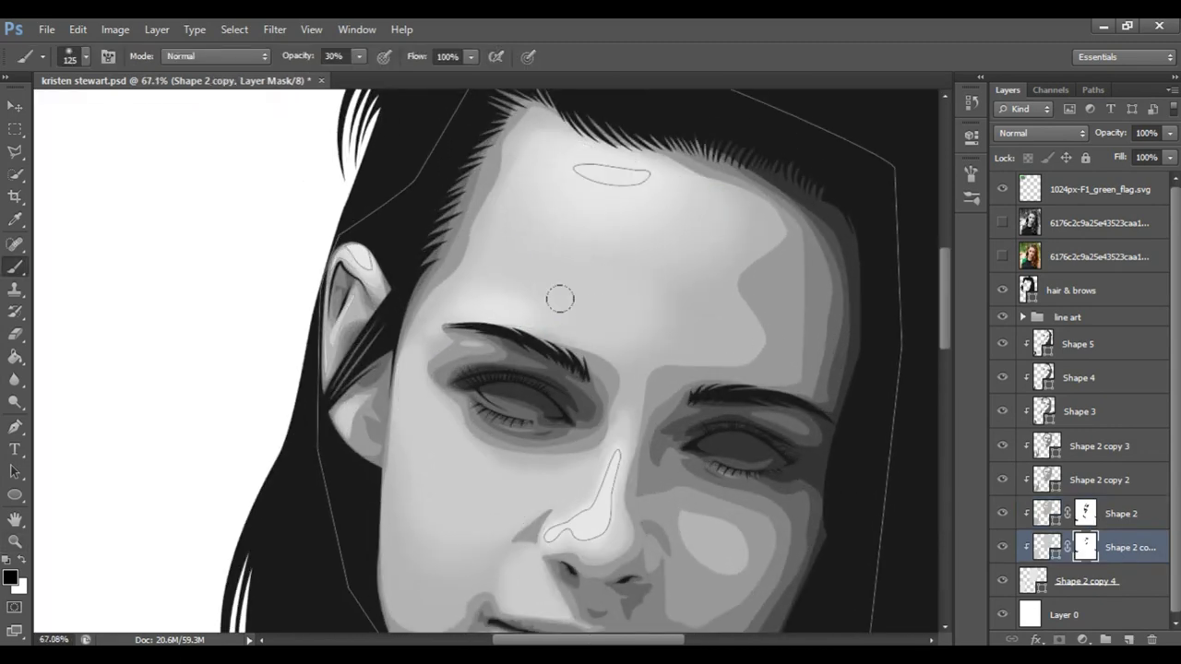
key(alt+bracketright)
key(alt+bracketright)
- Add a layer mask to Shape 2 copy 2 and fade the grey triangle beside the nose in black
click(1059, 639)
key(x)
scroll(421, 303, up, 3)
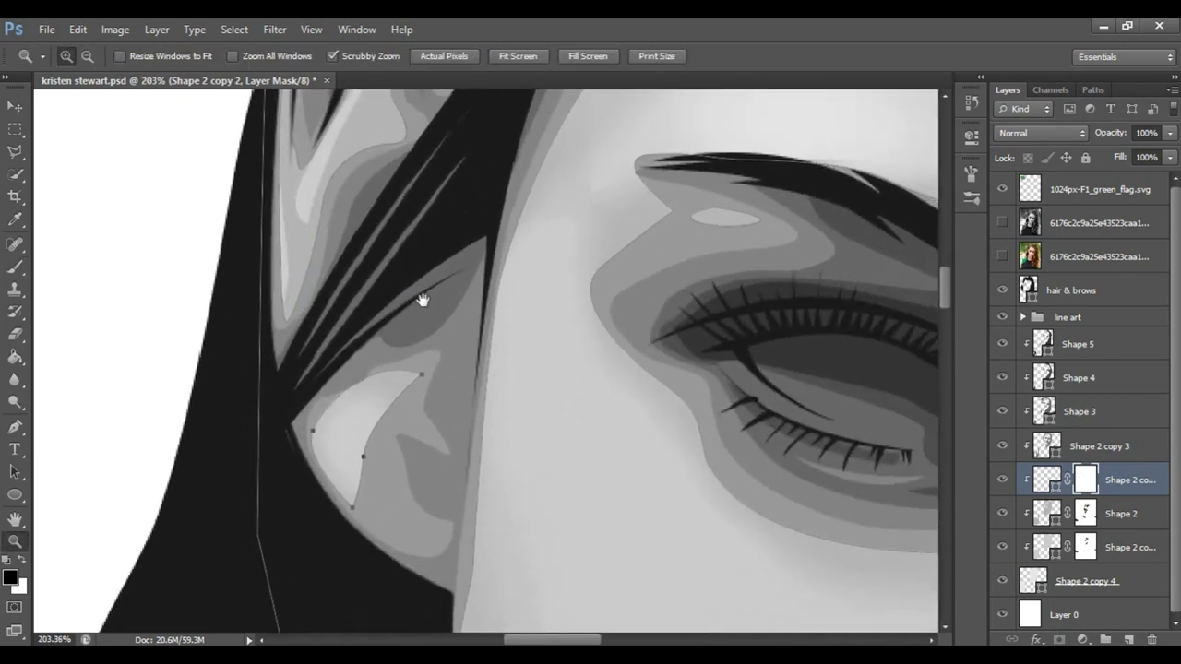
key(bracketright)
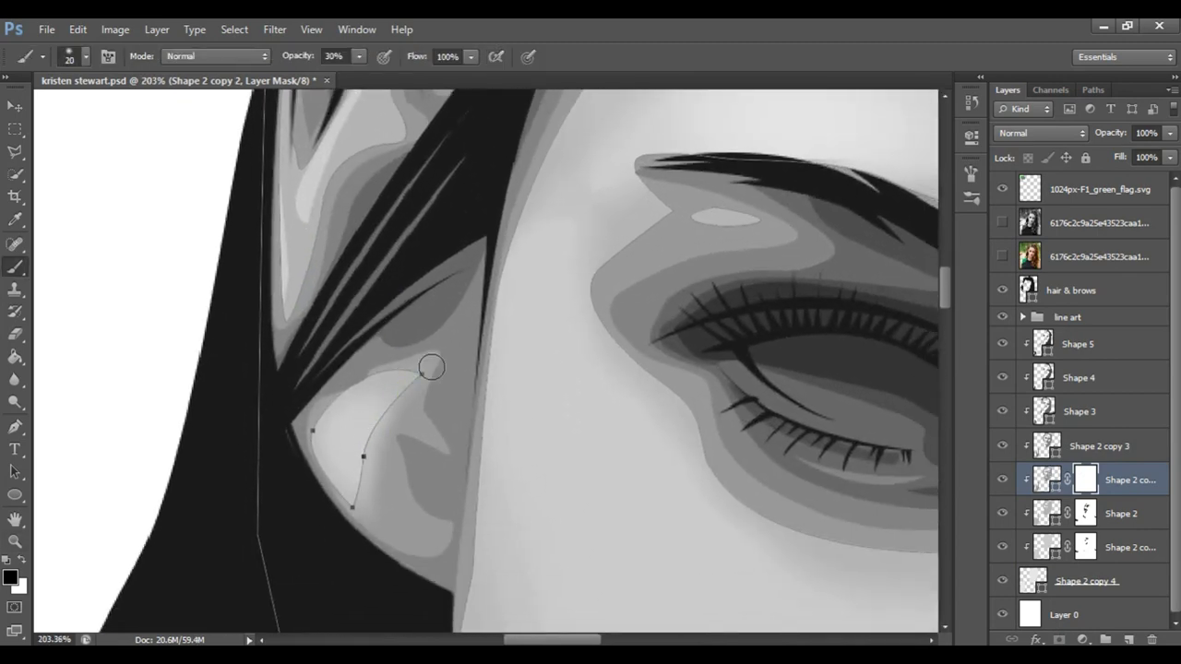
scroll(369, 387, down, 2)
scroll(408, 359, down, 3)
scroll(448, 369, down, 3)
key(bracketleft)
drag(467, 321, 405, 388)
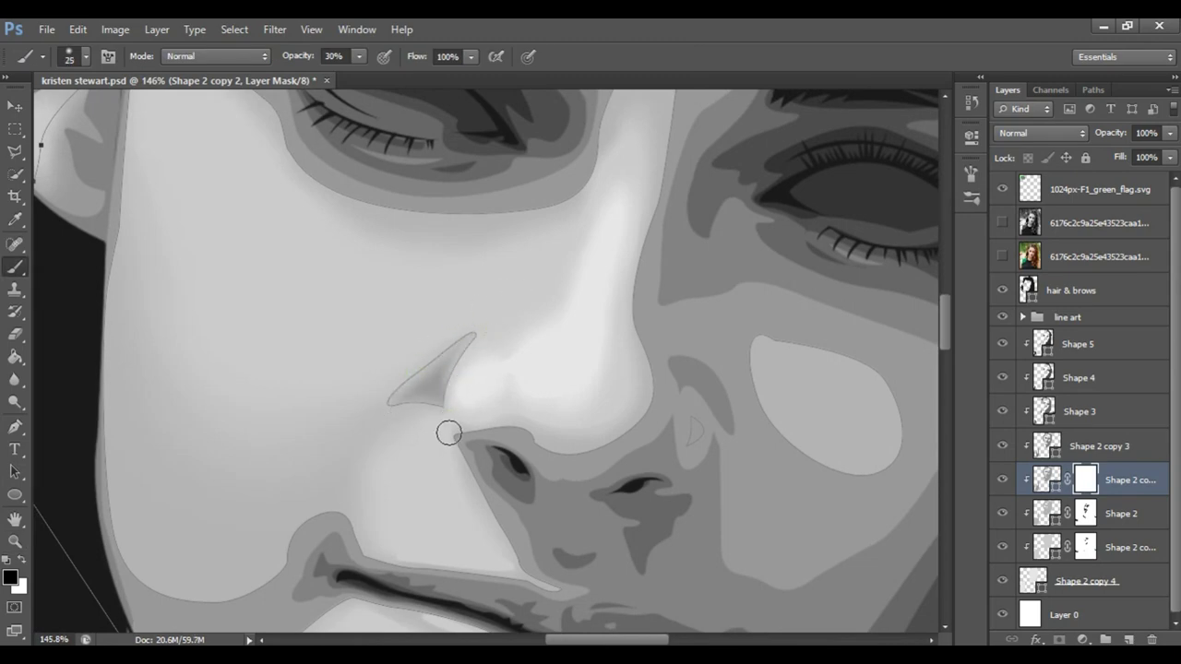
- Check the whole portrait, then soften the shading along the nose bridge
click(1048, 251)
key(ctrl+0)
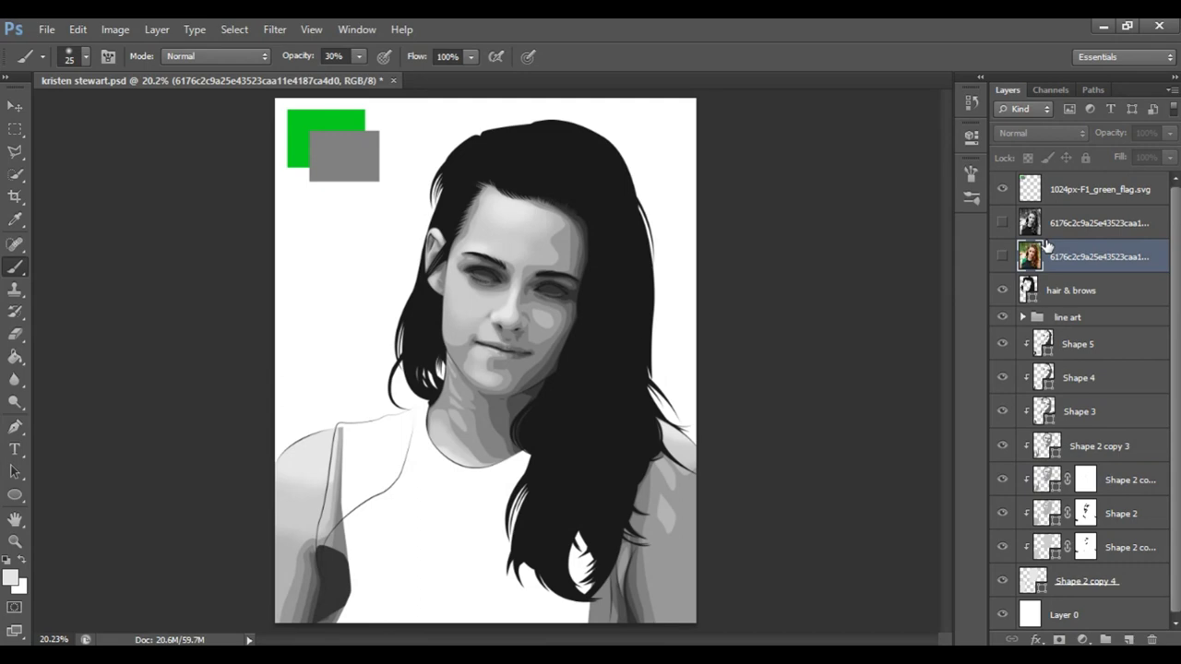
ctrl+click(502, 318)
key(bracketright)
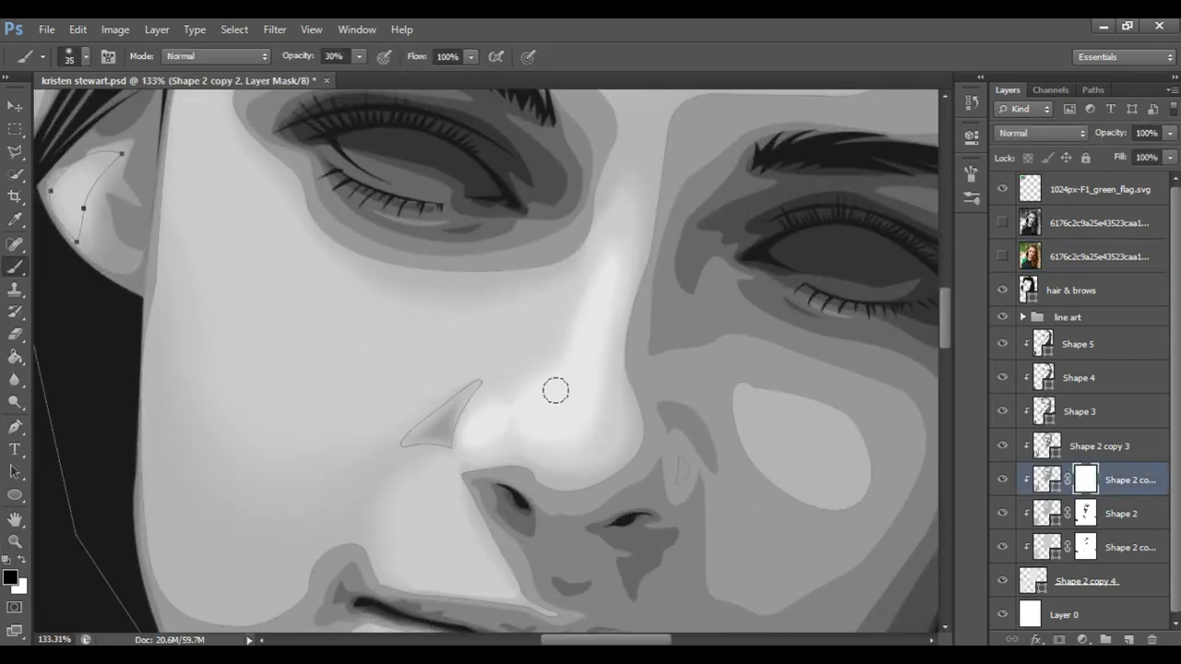
drag(549, 372, 497, 290)
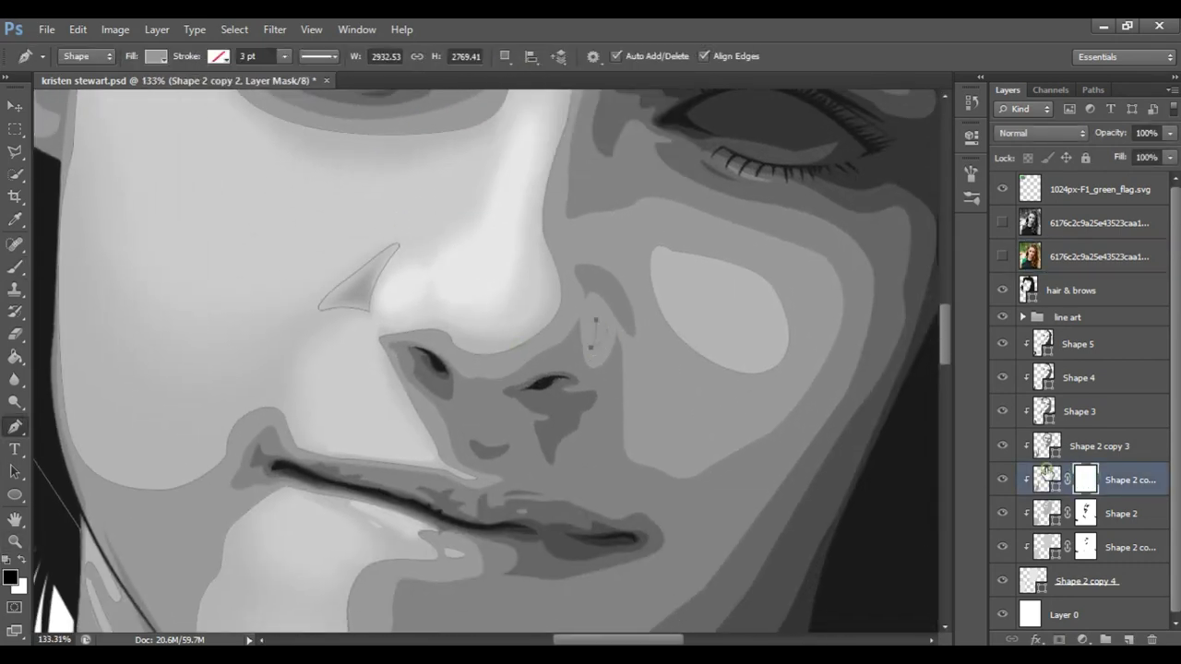
drag(536, 247, 470, 271)
- Soften the nostril highlight with a smaller brush, then return to black on the Shape 2 copy 2 mask
key(bracketleft)
key(bracketleft)
key(bracketleft)
key(x)
drag(603, 332, 608, 343)
click(1078, 343)
click(1085, 479)
key(x)
key(bracketright)
key(bracketright)
key(bracketright)
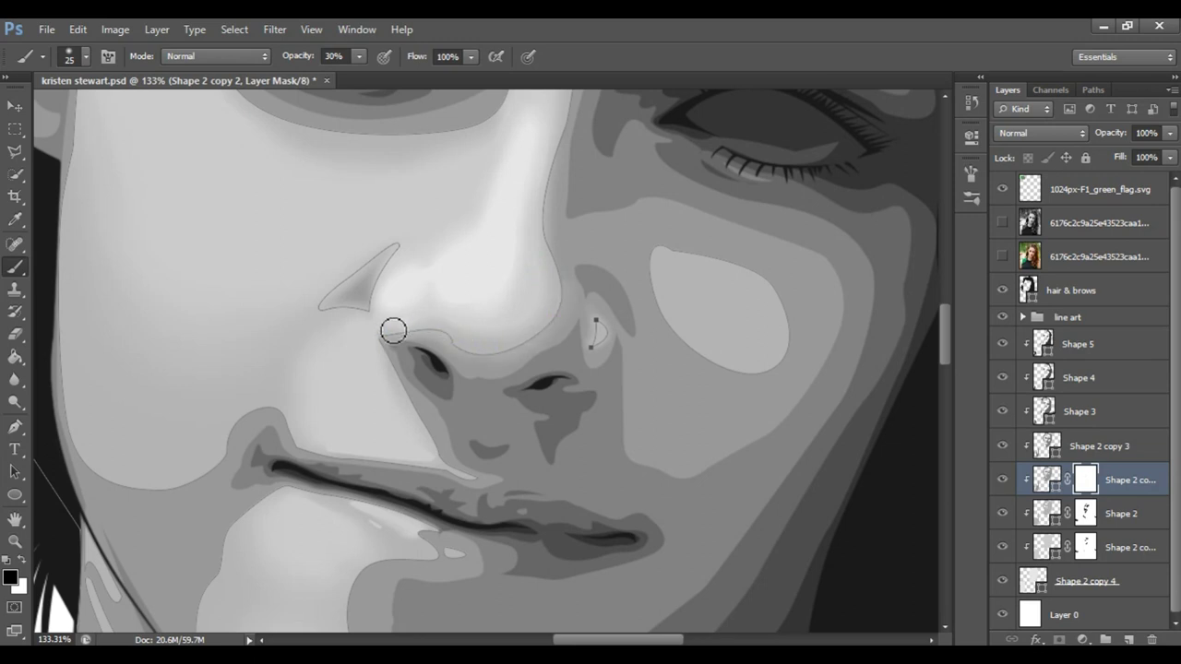
- Fade the shading along the nose's left side, resizing the brush between 15 and 50
drag(382, 359, 425, 435)
key(bracketleft)
key(bracketleft)
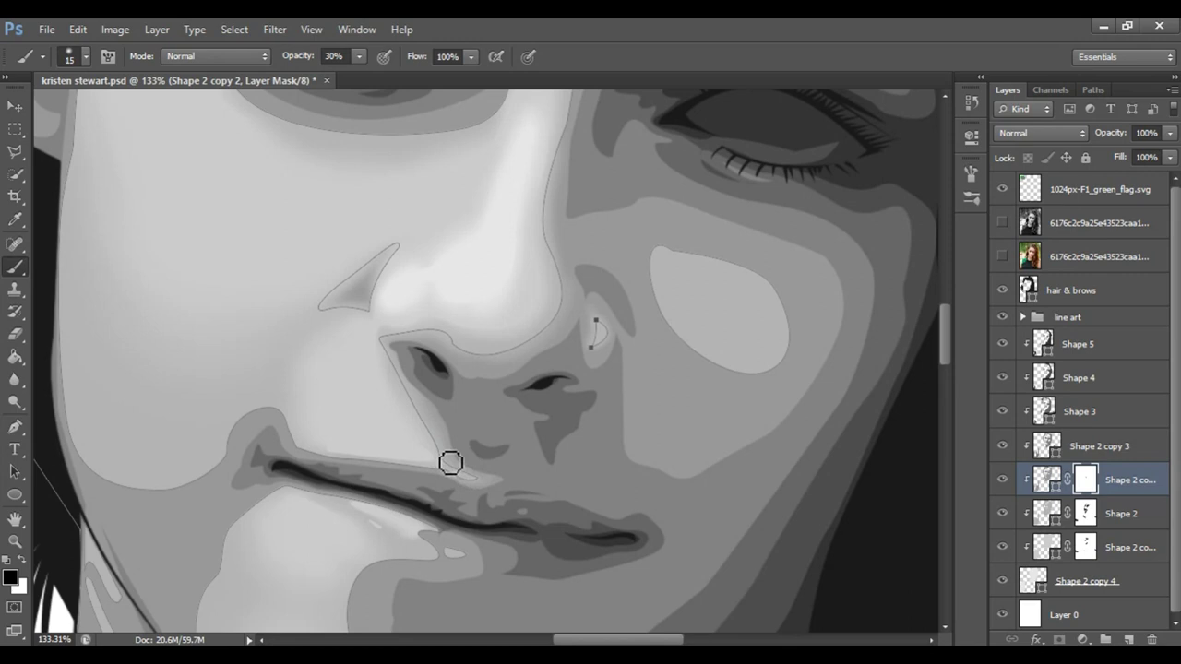
scroll(443, 369, up, 3)
scroll(443, 369, right, 2)
key(bracketright)
key(bracketright)
key(bracketright)
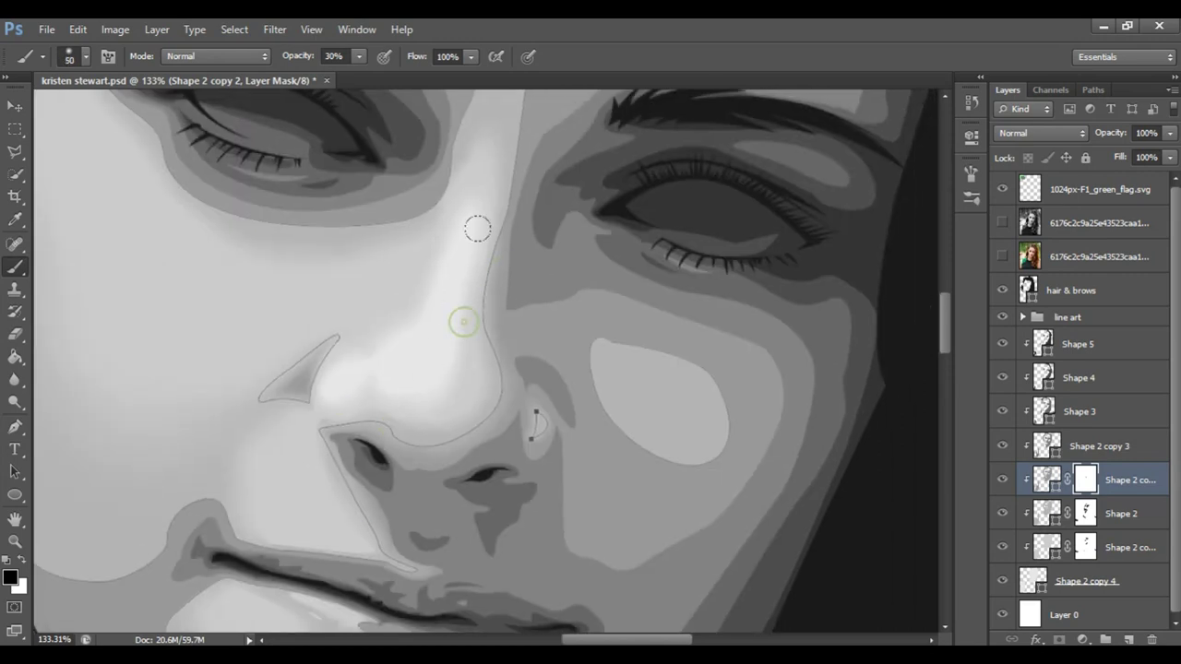
- Fade the lower edge of the eye-shadow shape on the Shape 2 copy 2 mask
scroll(477, 228, up, 3)
key(bracketleft)
key(bracketleft)
key(bracketleft)
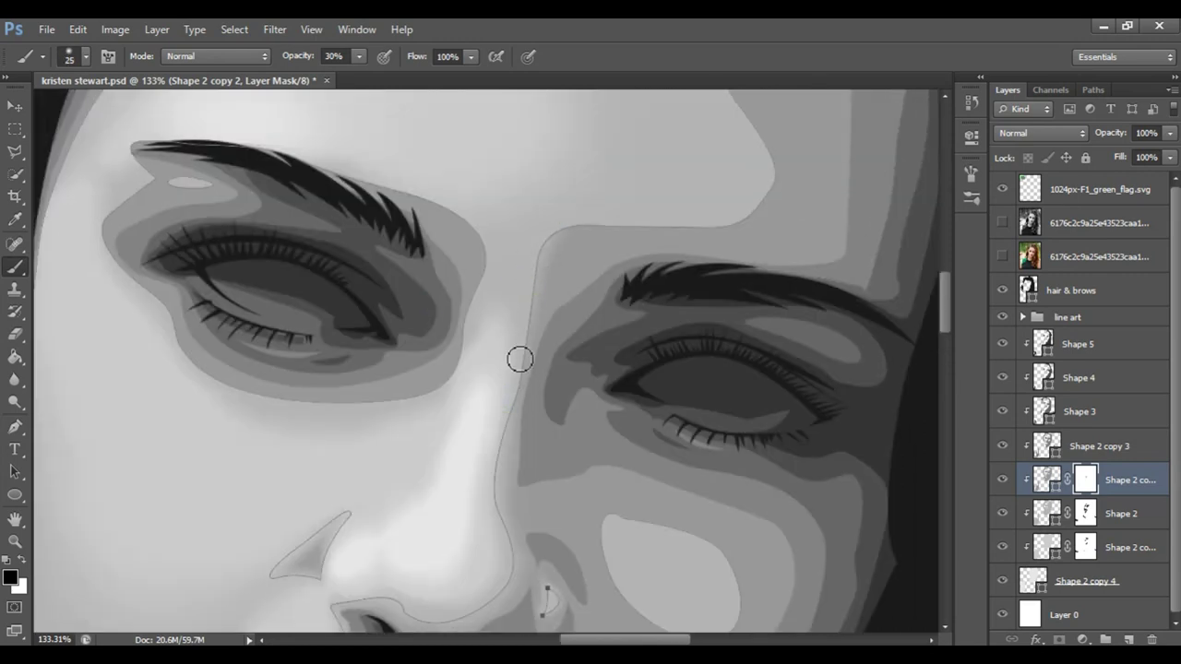
key(bracketright)
key(bracketright)
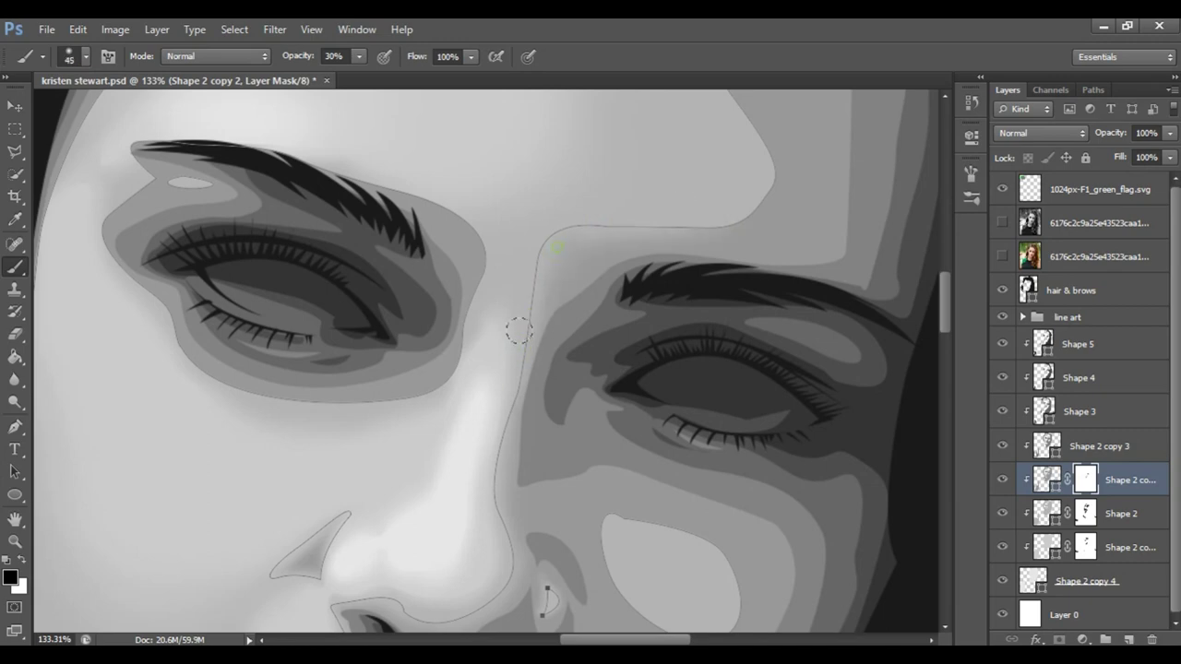
scroll(633, 210, up, 3)
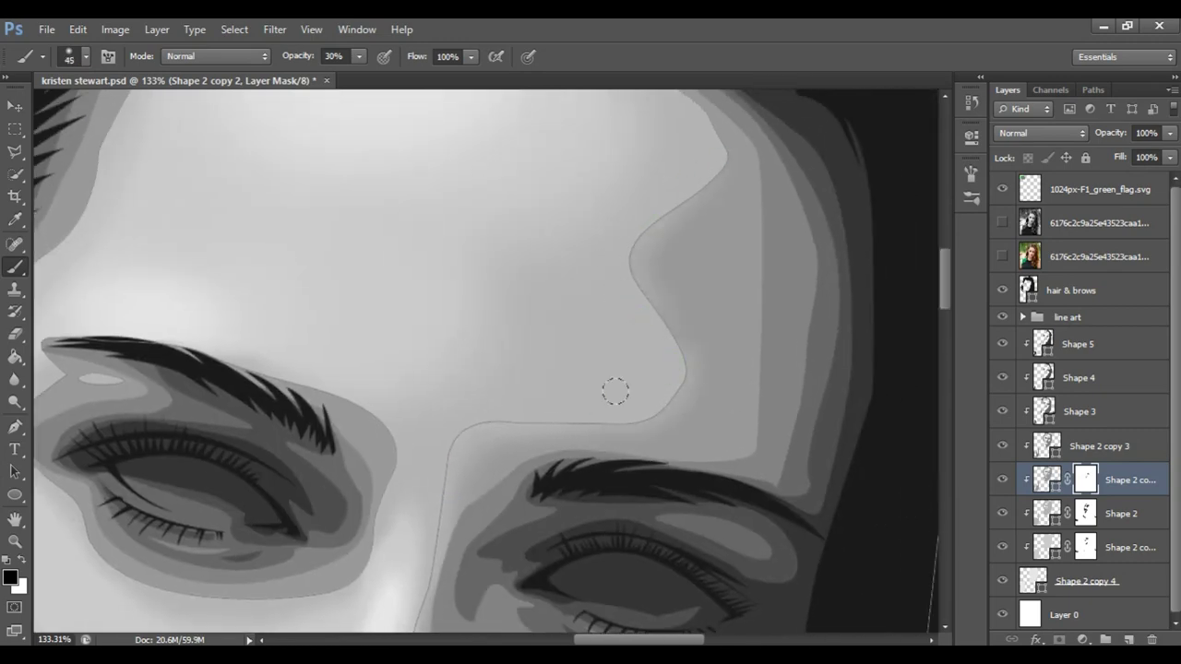
scroll(687, 201, up, 2)
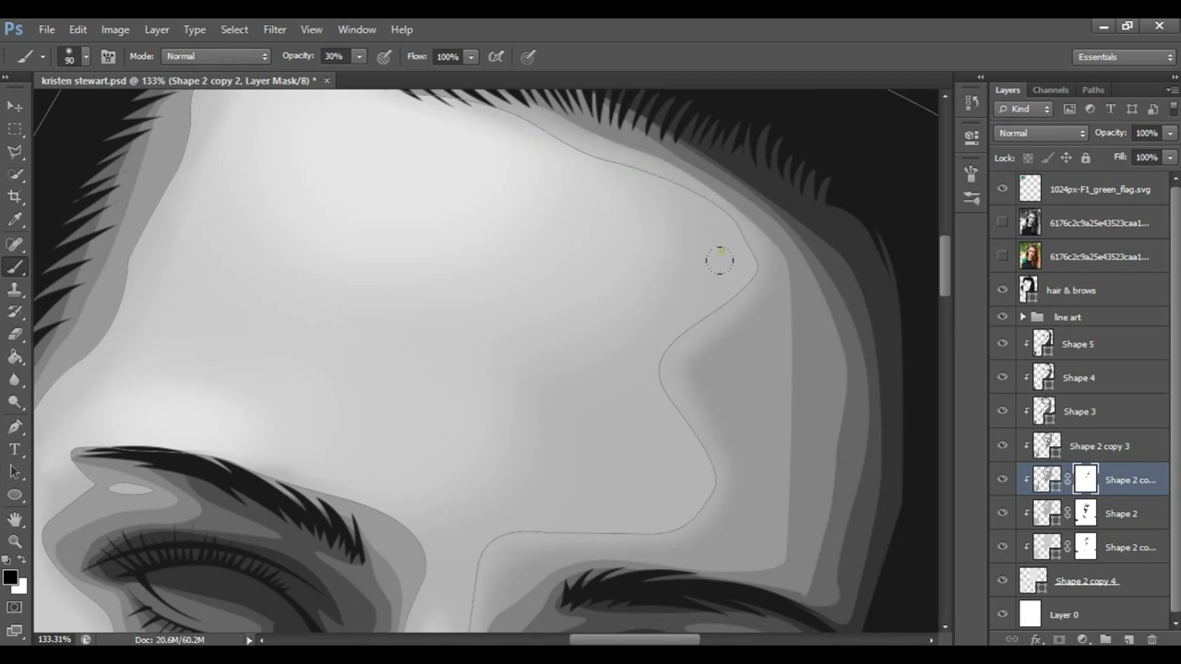
scroll(596, 385, down, 4)
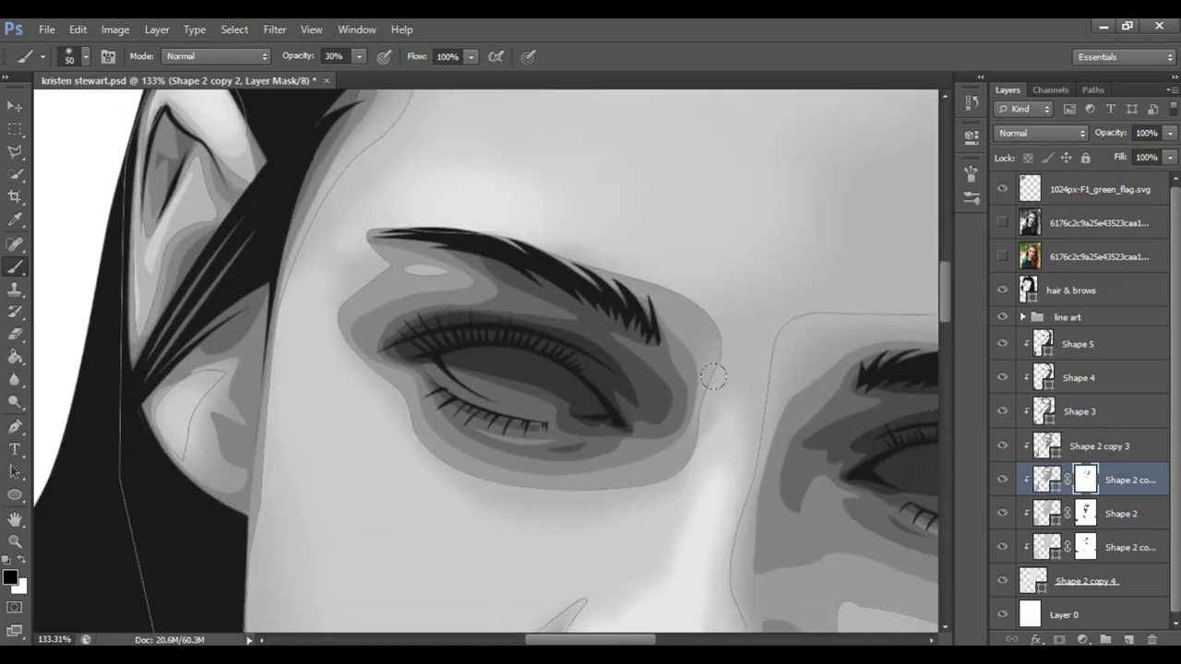
drag(351, 360, 369, 389)
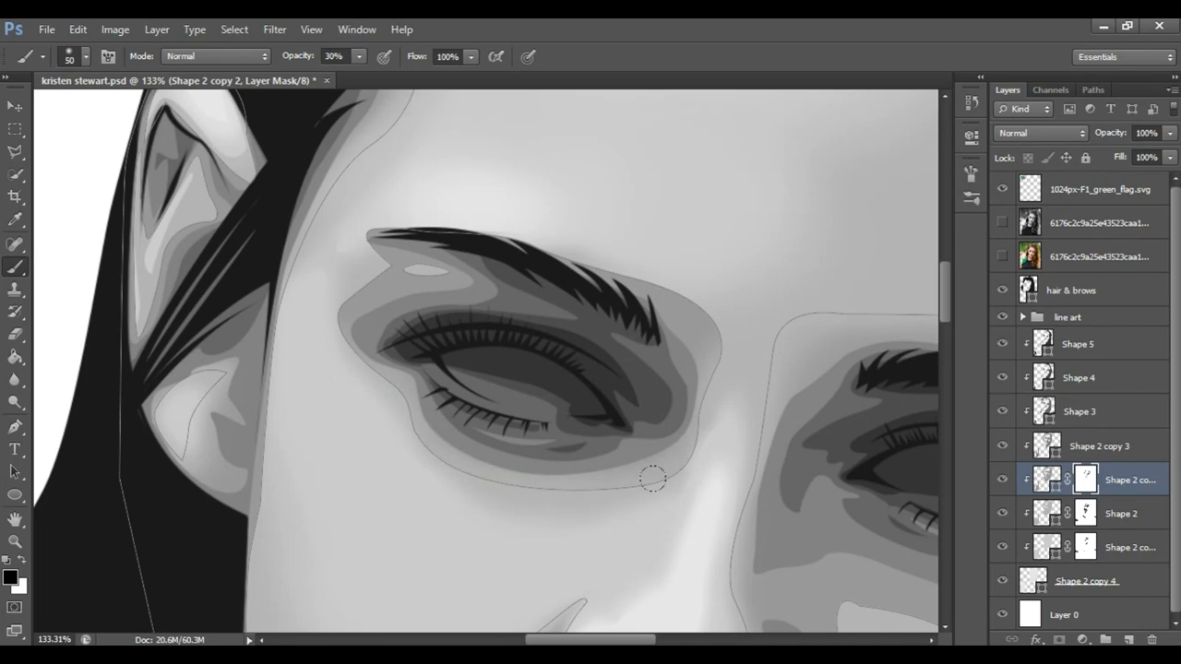
- Lighten the shading at the brow's inner and outer corners, with the brush at 50 for the outer
key(bracketleft)
key(bracketleft)
drag(425, 269, 325, 330)
key(bracketright)
key(bracketright)
mouse_move(665, 290)
mouse_down()
mouse_move(621, 261)
mouse_move(711, 378)
mouse_up()
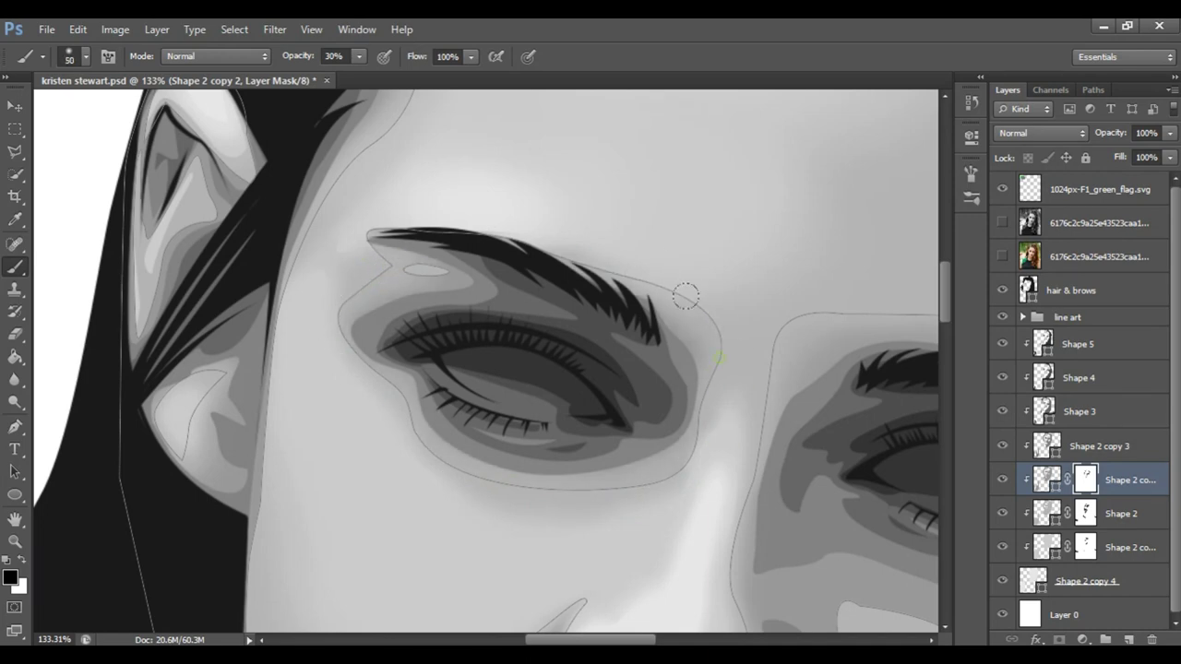
- Zoom out to the forehead and eyes and soften the cheek highlight edge with a smaller brush
drag(600, 212, 621, 211)
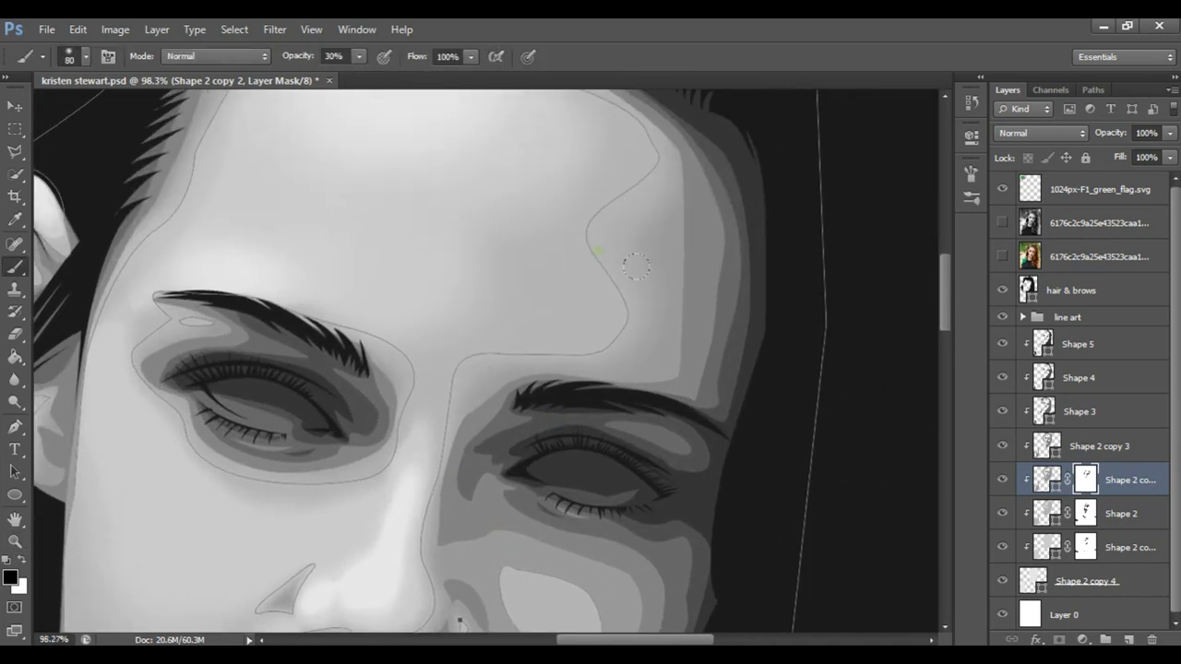
scroll(451, 336, down, 5)
mouse_move(451, 262)
mouse_down()
mouse_move(516, 262)
mouse_move(421, 383)
mouse_up()
key(bracketleft)
key(bracketleft)
key(bracketleft)
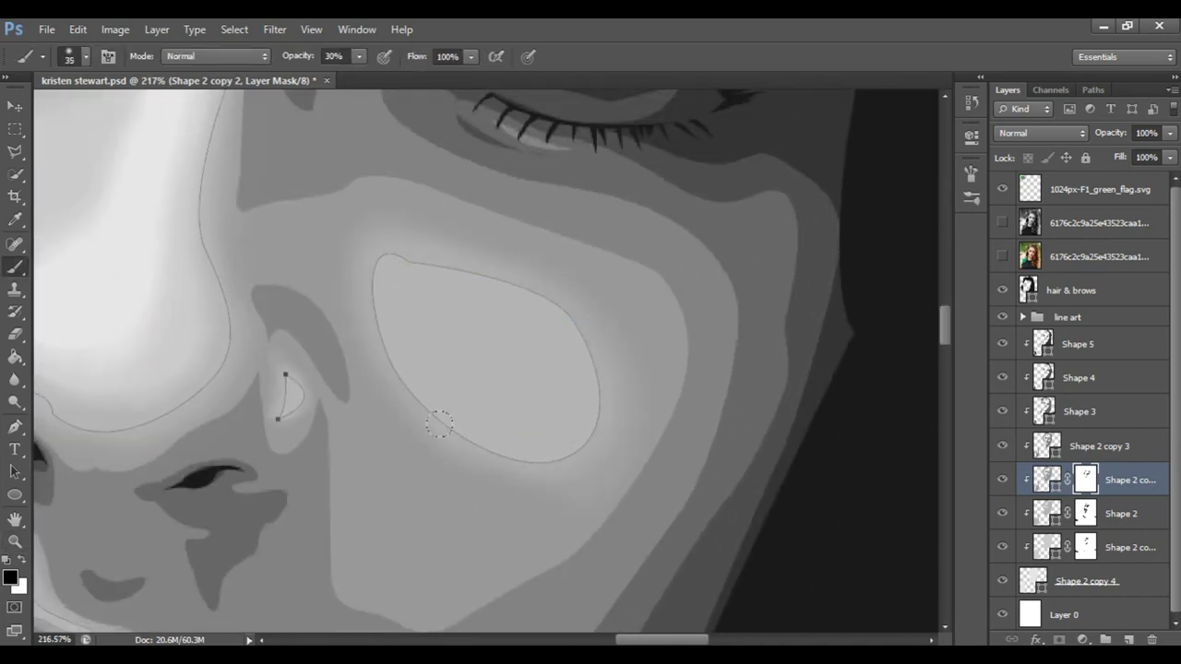
drag(323, 182, 326, 201)
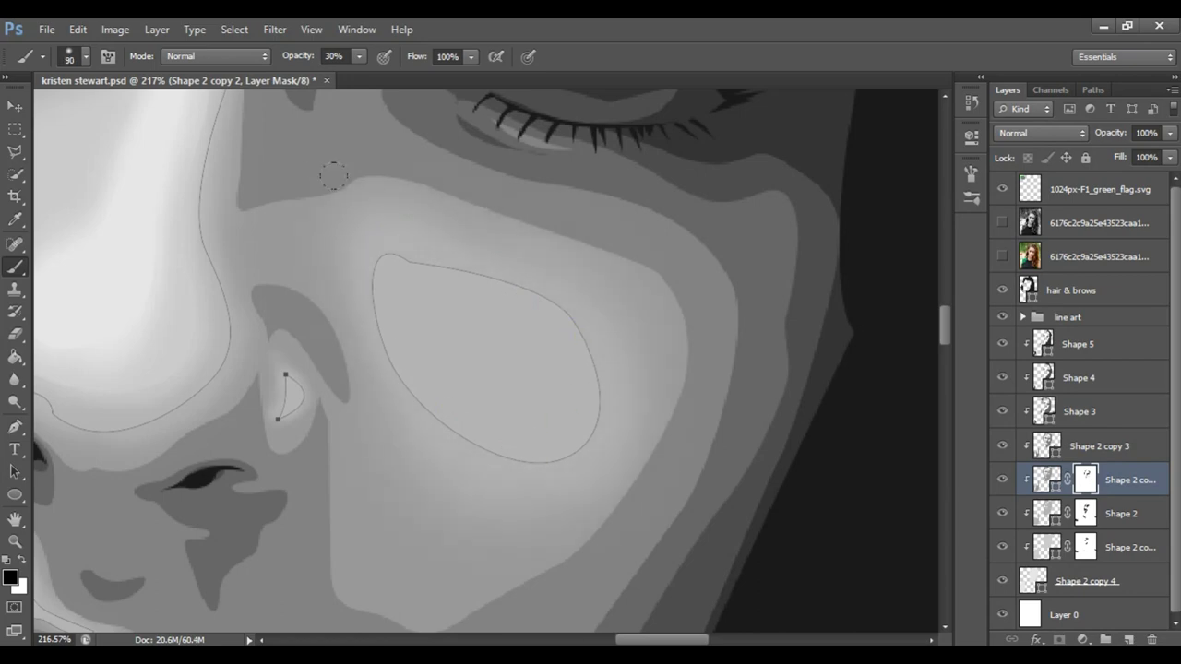
- Zoom the view around the nose and cheek, comparing against the reference photo layer
key(z)
scroll(488, 311, down, 3)
scroll(612, 332, down, 2)
scroll(659, 369, down, 2)
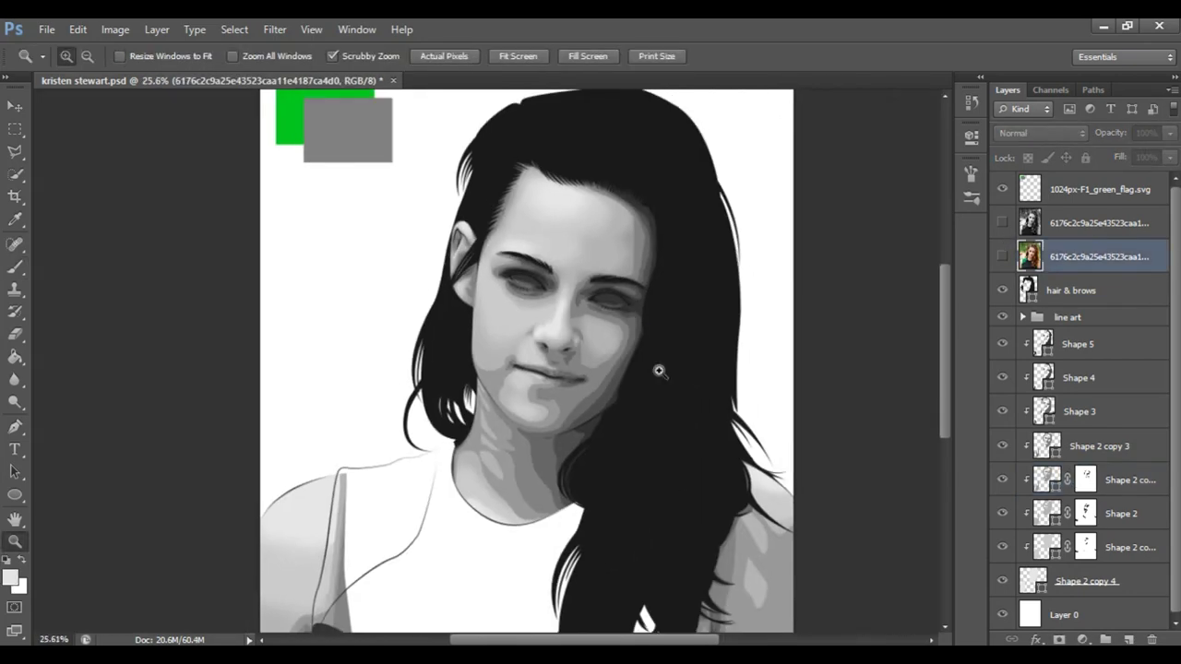
scroll(622, 342, up, 3)
key(b)
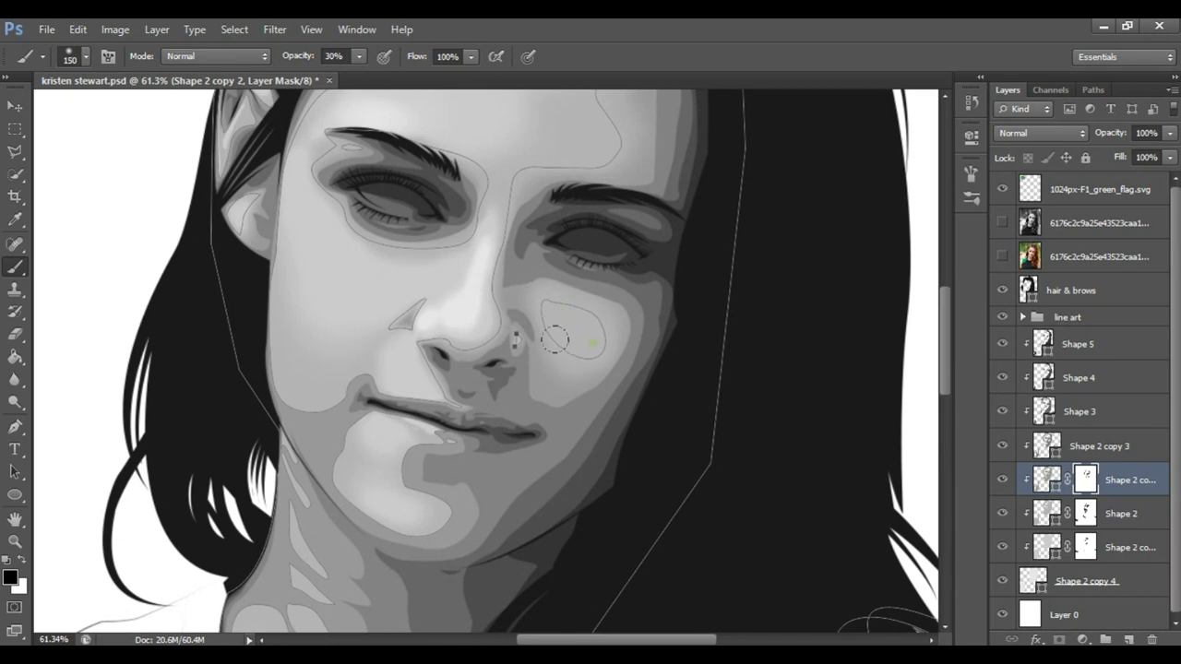
click(1097, 257)
key(z)
scroll(513, 350, up, 4)
click(1086, 480)
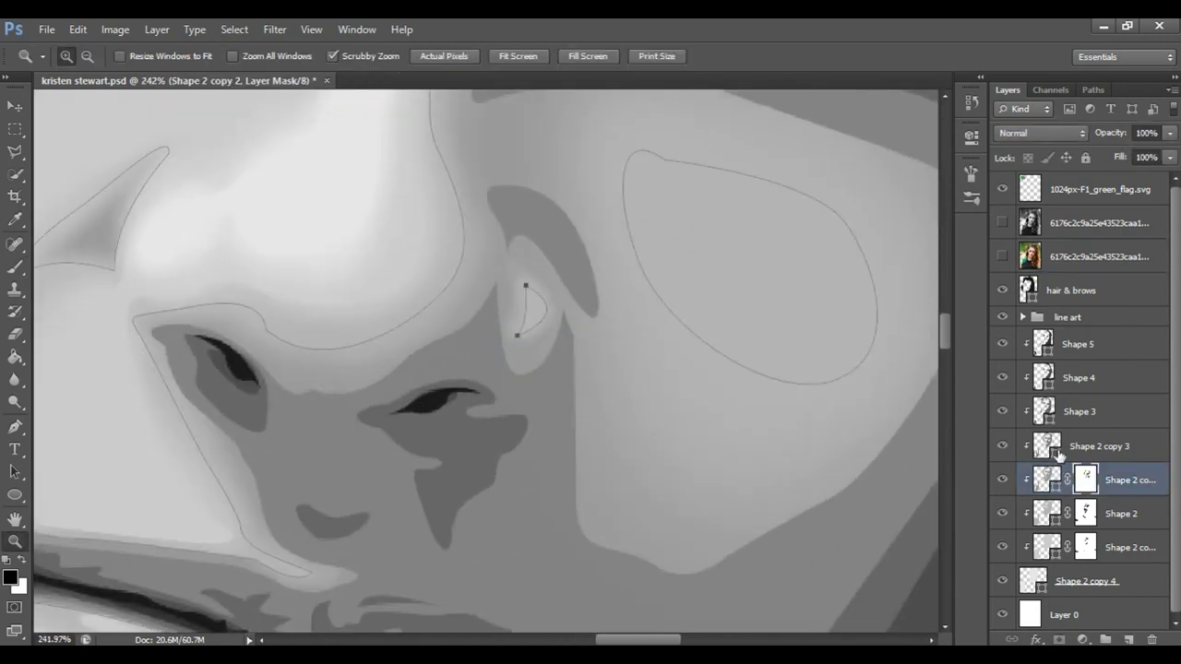
key(b)
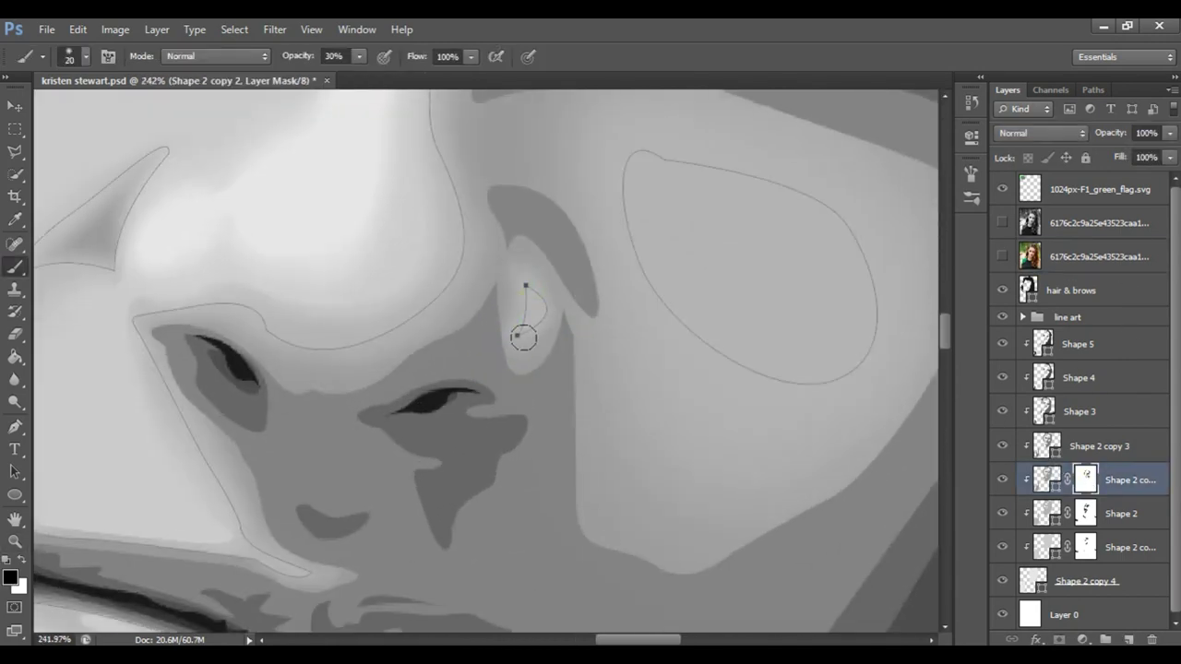
- Set the brush to about 30 and fade the chin edge of the skin shape
key(bracketright)
scroll(467, 364, down, 3)
scroll(338, 264, up, 2)
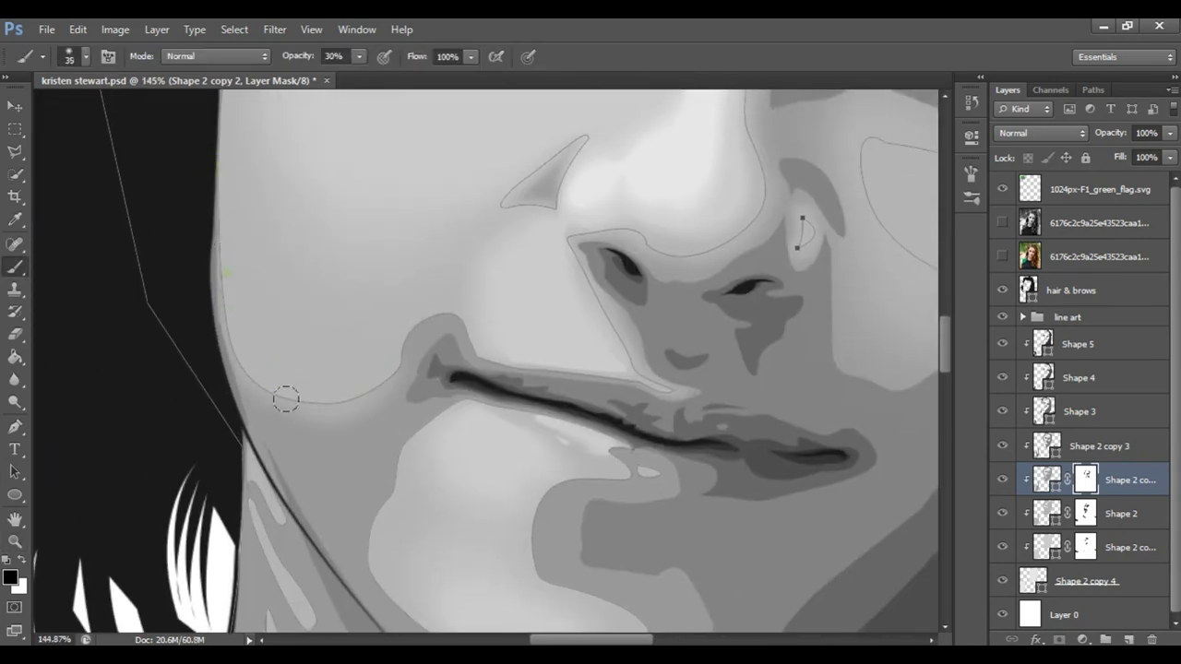
key(bracketright)
key(bracketleft)
key(bracketleft)
key(bracketleft)
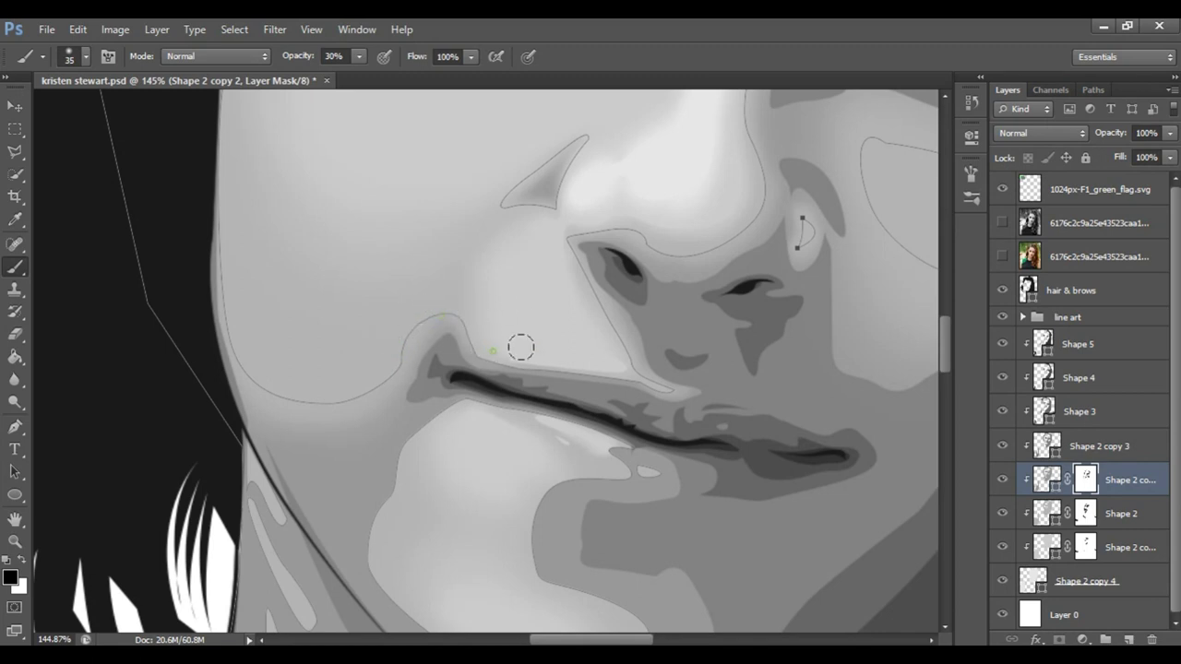
key(bracketright)
key(bracketright)
drag(452, 412, 416, 485)
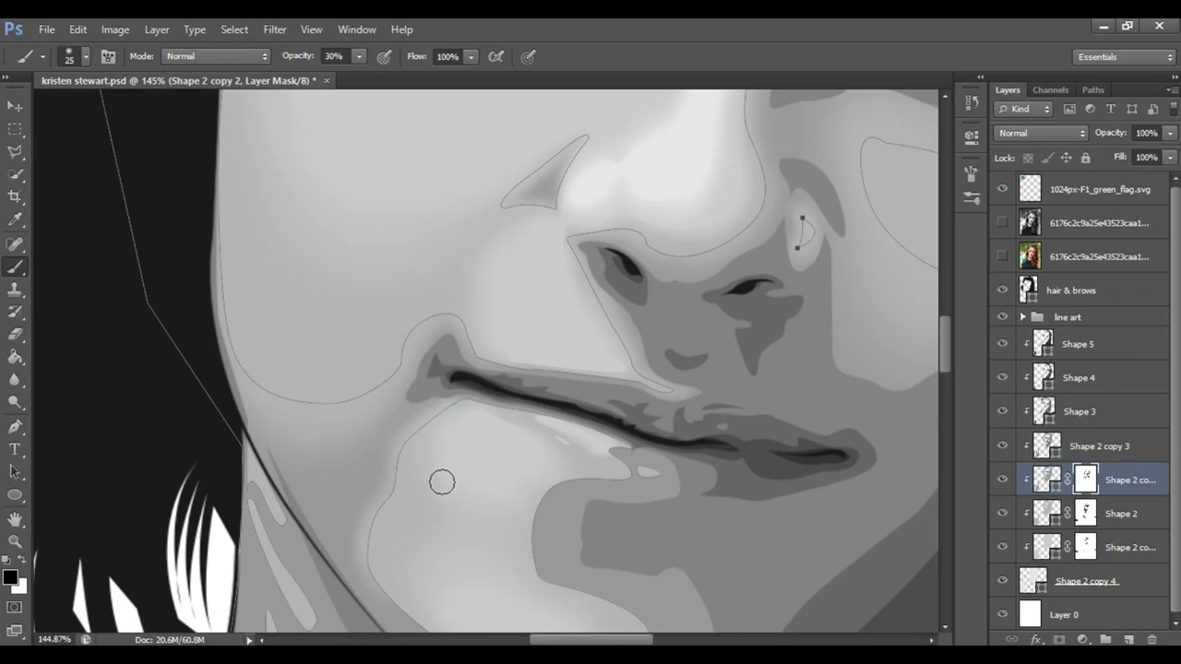
- Soften the lower, outer and inner cheek contours, then bring the jaw and neck into view
scroll(448, 482, down, 3)
scroll(448, 483, right, 2)
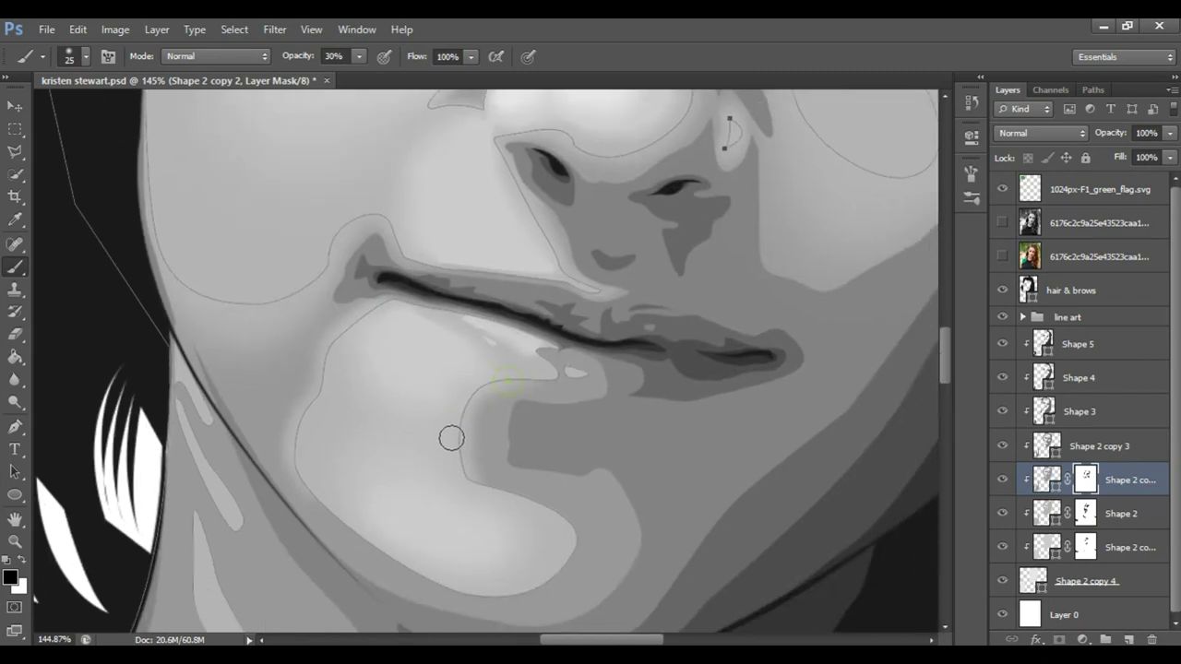
key(bracketleft)
scroll(387, 378, down, 3)
scroll(387, 379, right, 2)
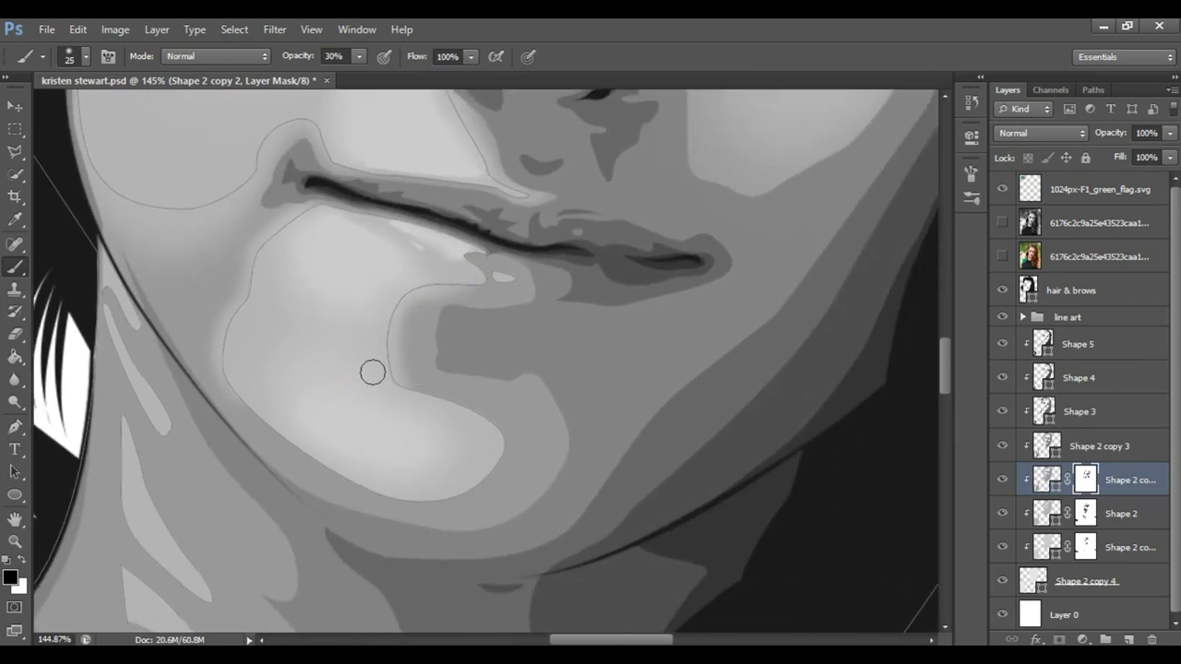
key(bracketright)
key(bracketright)
key(bracketright)
drag(282, 428, 492, 430)
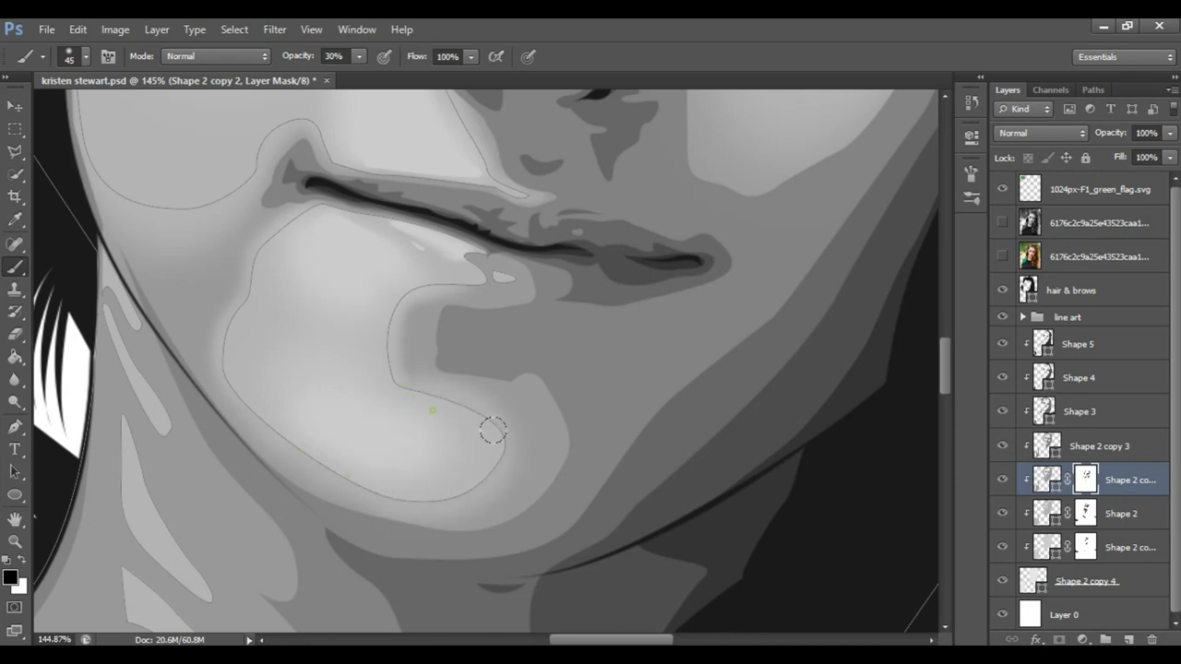
drag(287, 214, 232, 310)
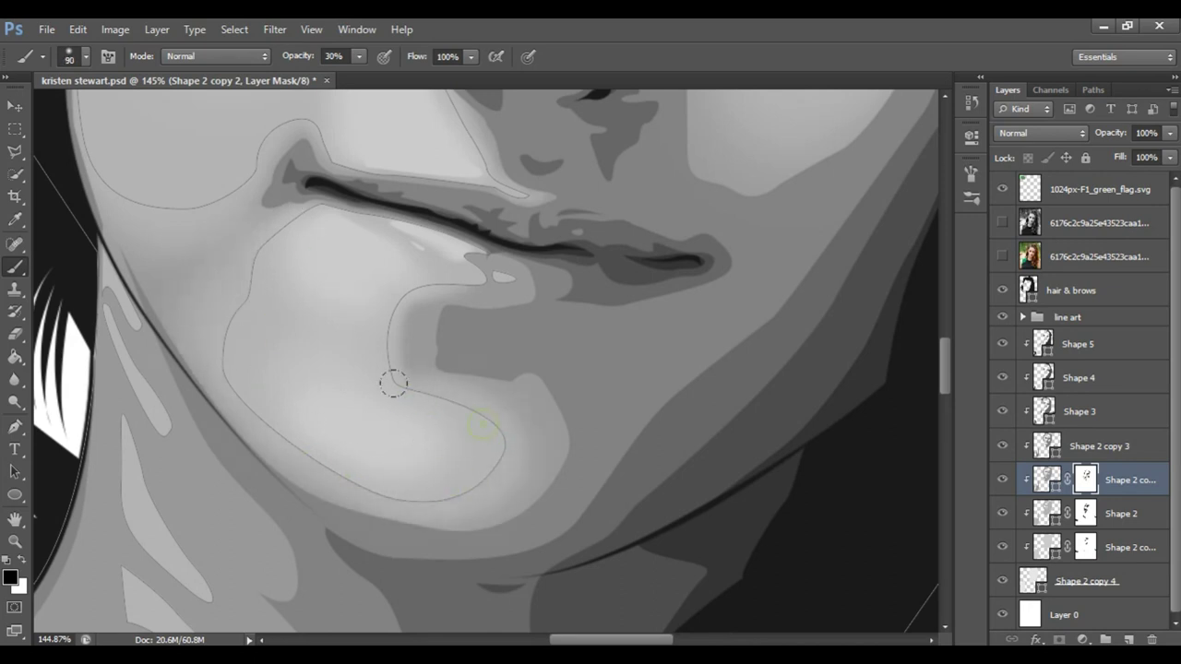
drag(393, 383, 347, 332)
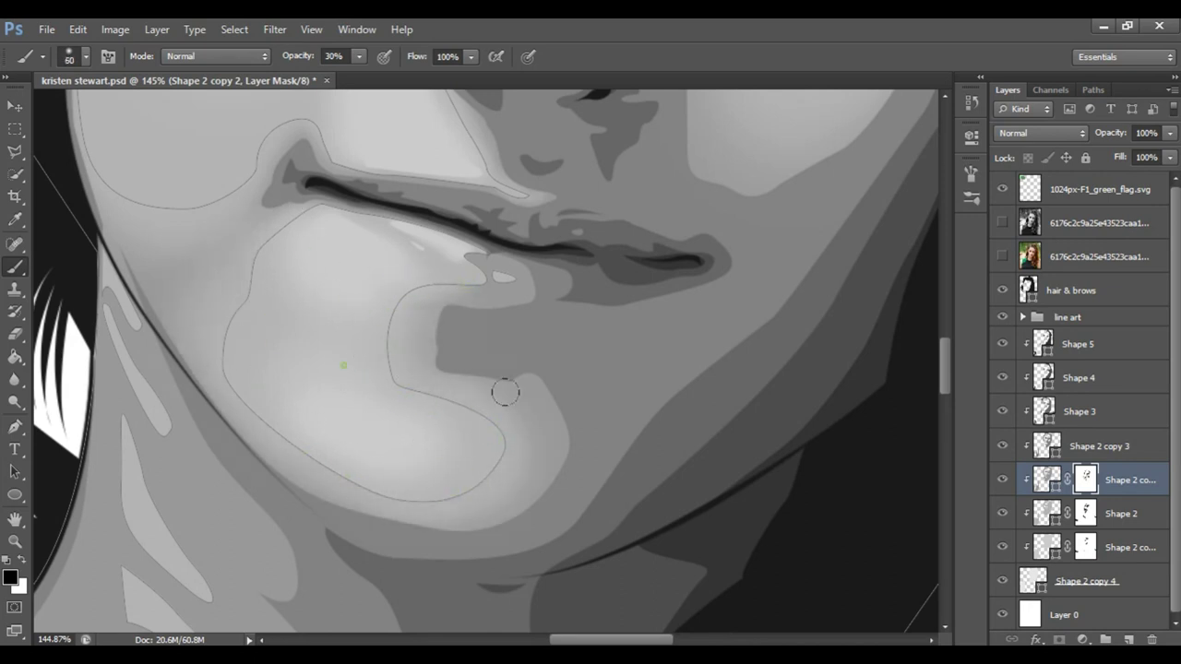
drag(433, 360, 590, 102)
key(bracketleft)
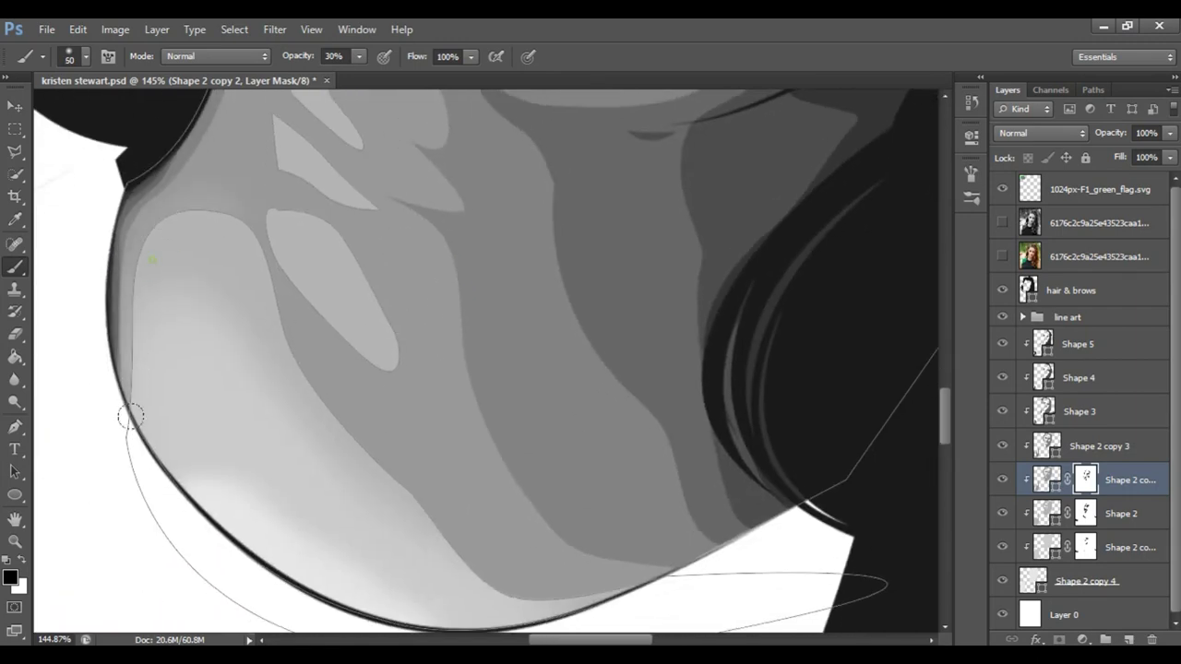
- Fade the skin edge along the lower jaw and chin, resizing the brush for the neck and collar
drag(637, 579, 278, 351)
drag(617, 572, 489, 583)
key(bracketleft)
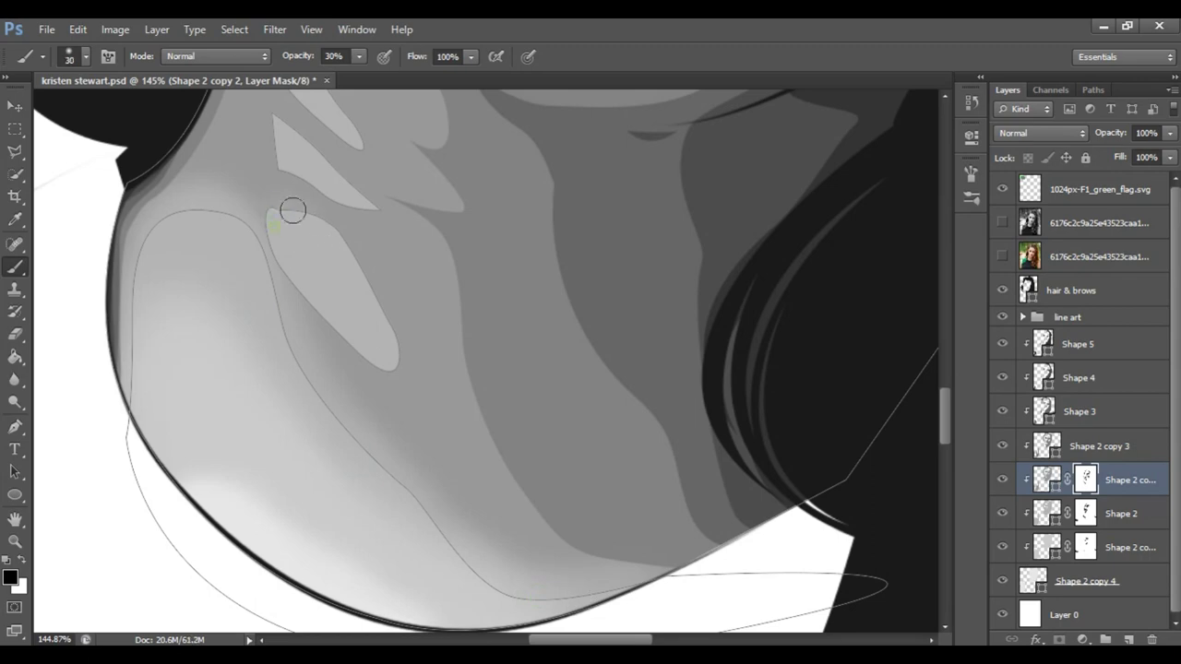
scroll(414, 324, up, 1)
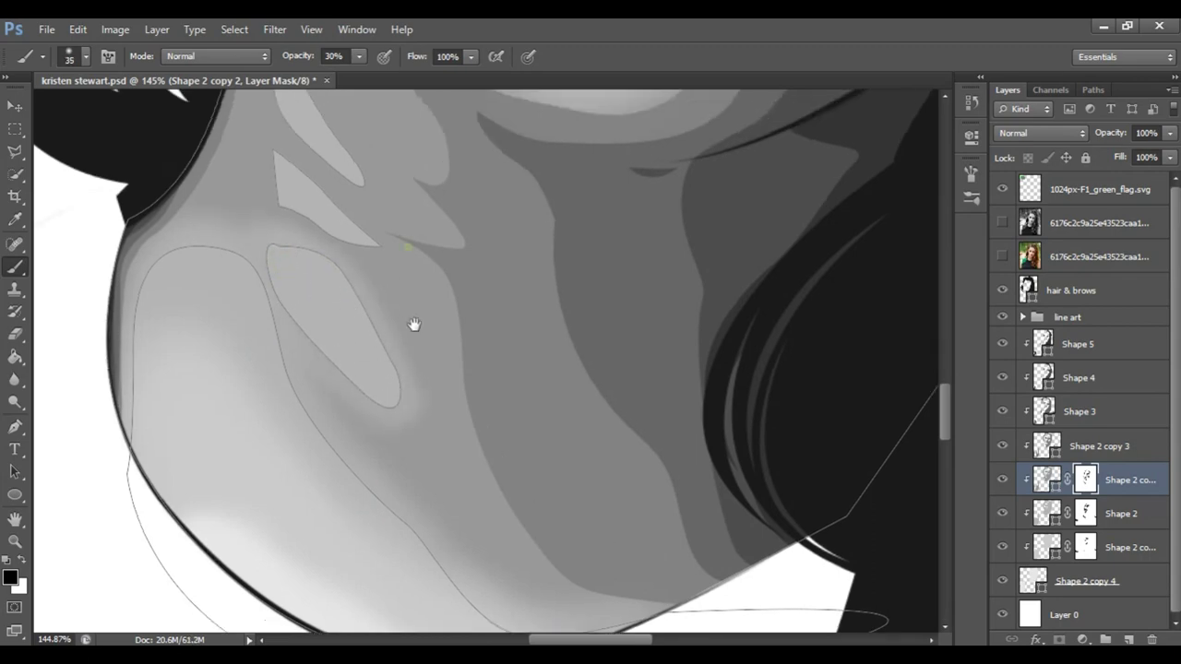
scroll(414, 323, up, 3)
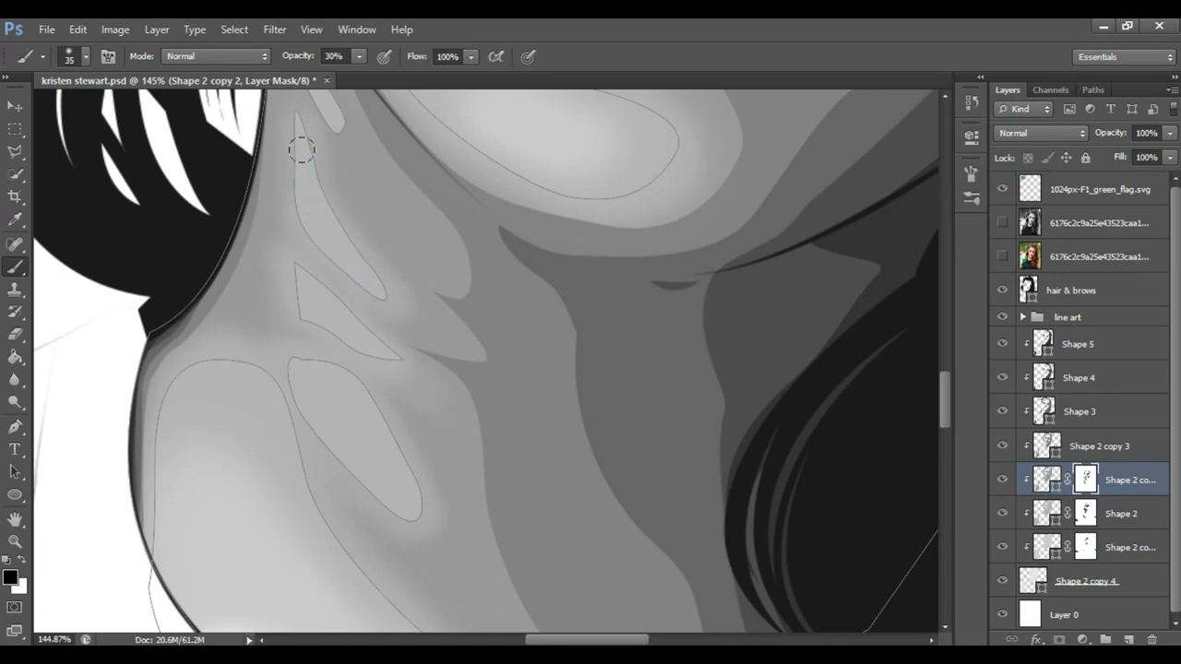
scroll(343, 244, up, 5)
key(bracketleft)
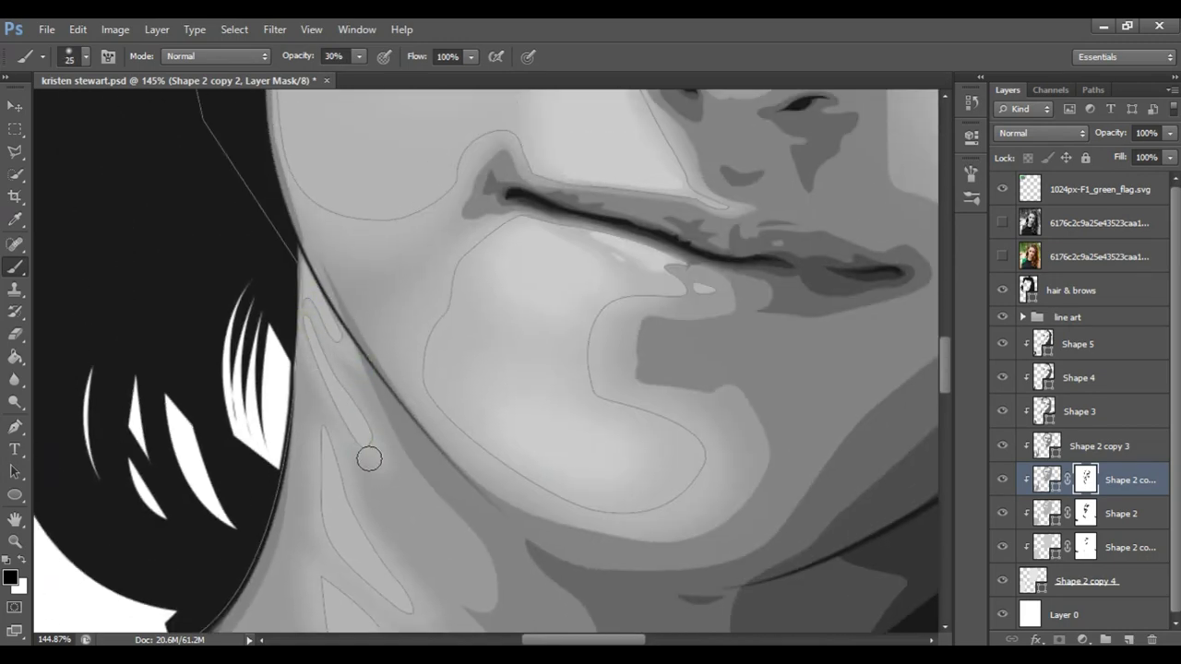
scroll(330, 436, down, 5)
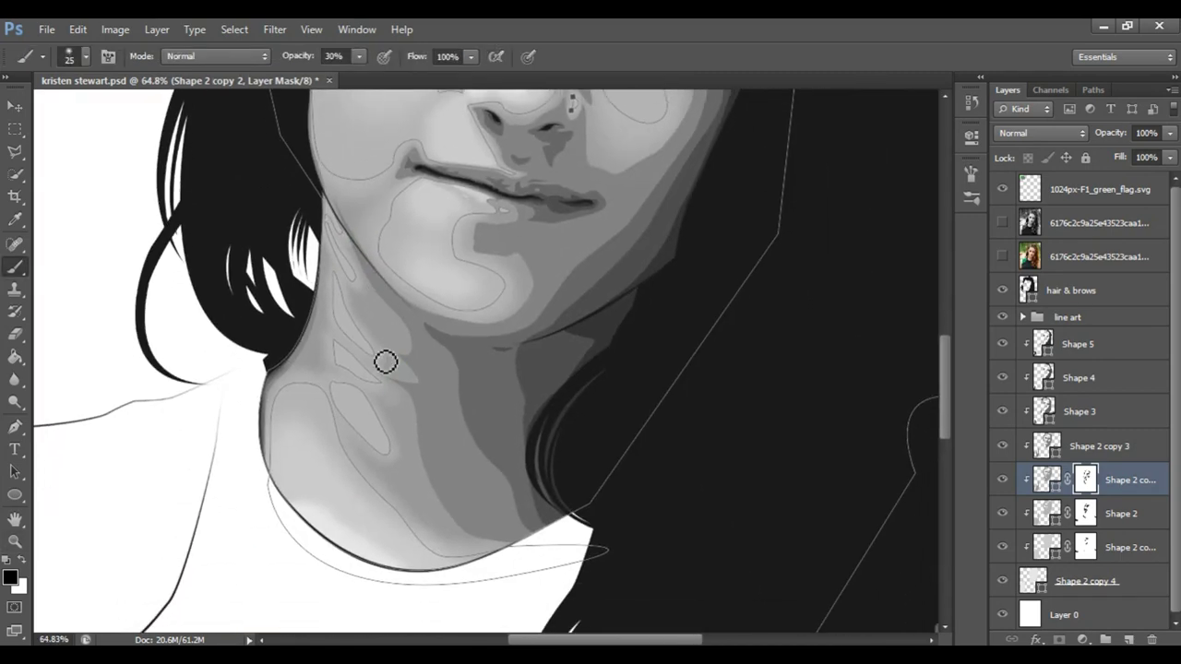
key(bracketright)
key(bracketright)
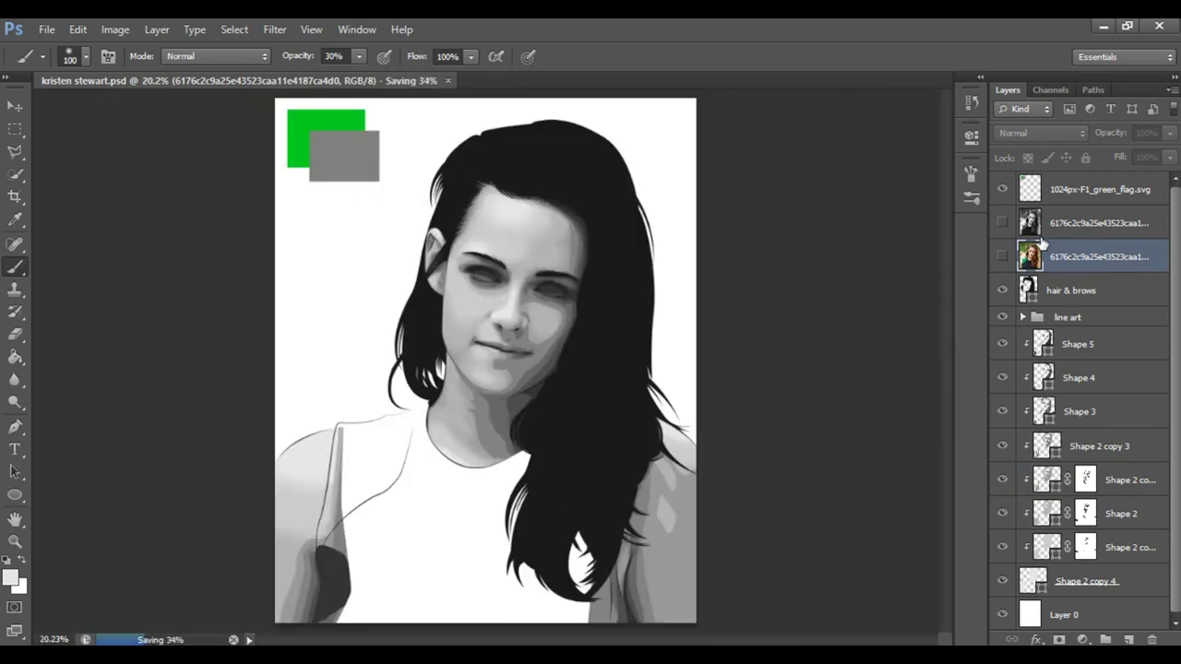
- Check the portrait against the reference, then resume brushing the Shape 2 copy 2 mask with a smaller brush
mouse_move(365, 343)
mouse_down()
mouse_move(459, 335)
mouse_move(544, 230)
mouse_up()
click(1085, 480)
key(b)
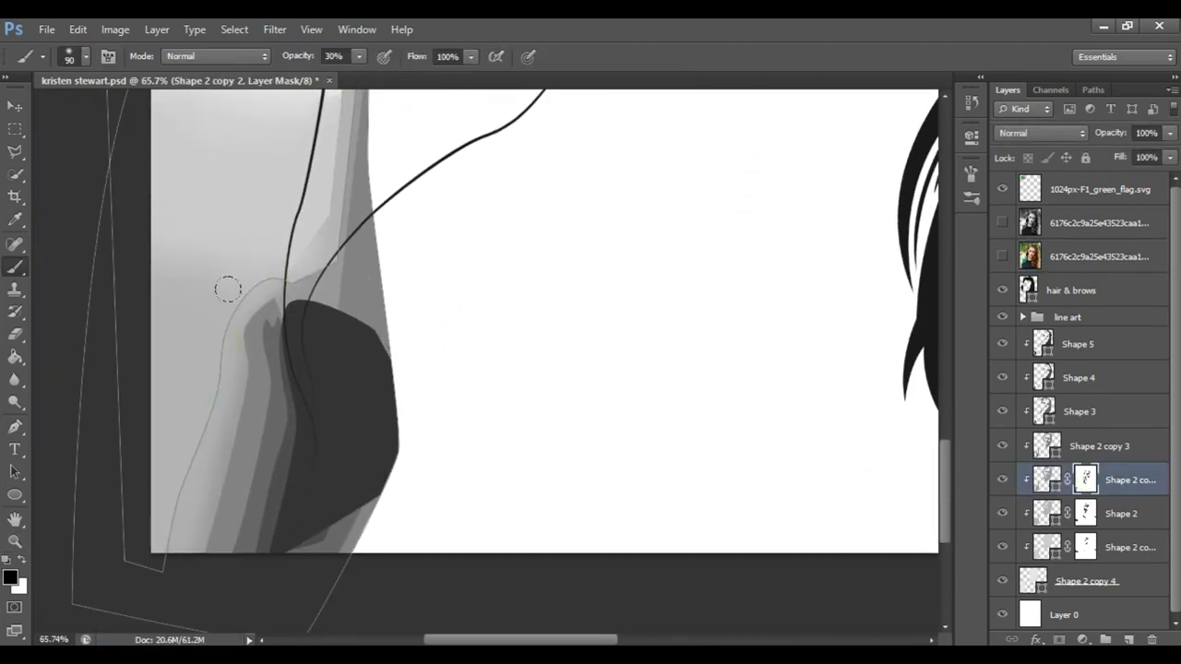
scroll(369, 369, up, 5)
scroll(553, 277, right, 5)
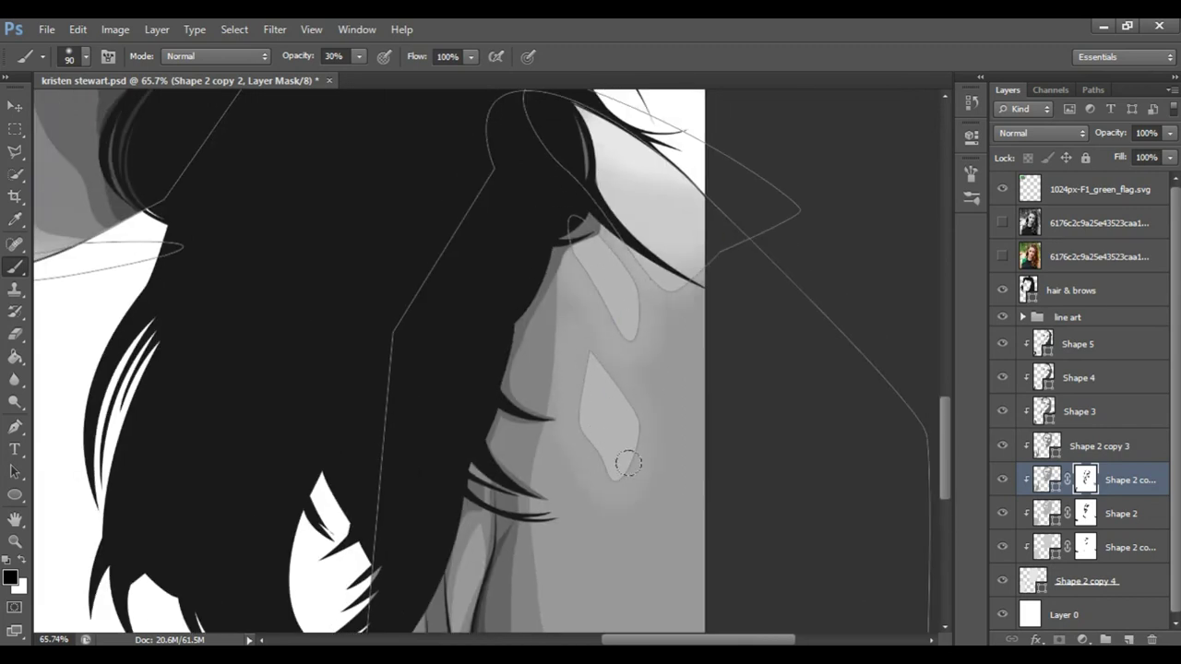
key(bracketleft)
key(bracketleft)
- Zoom out to the whole portrait and back into the face, then target Shape 2 copy 3's layer mask
click(1098, 257)
key(ctrl+0)
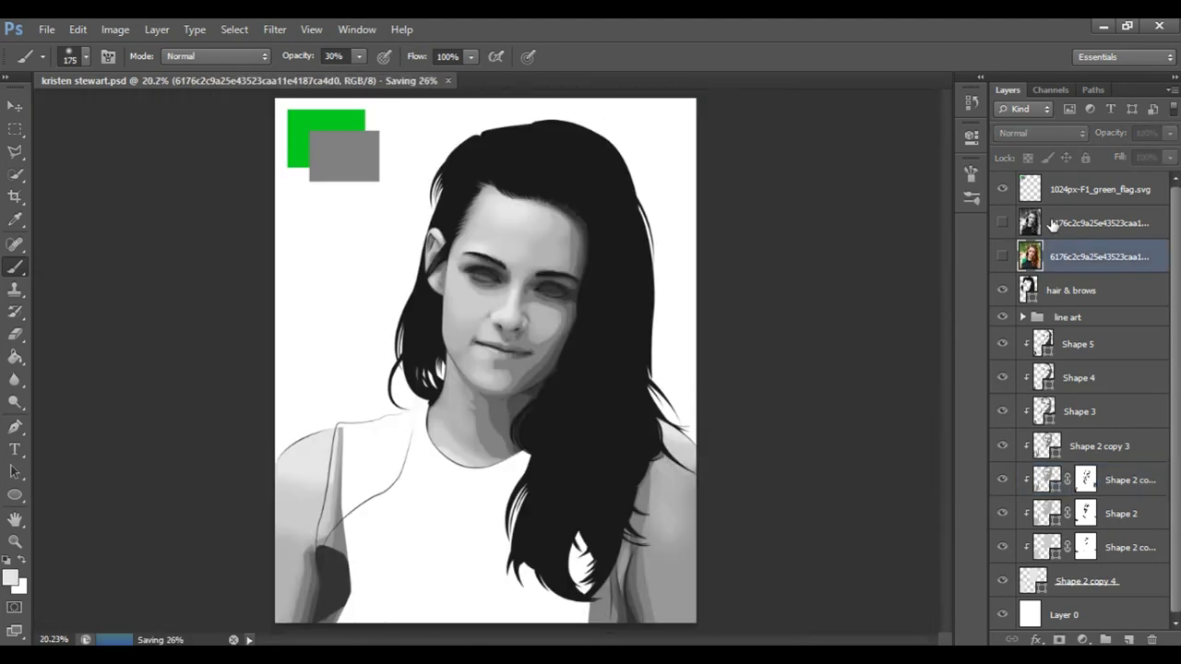
key(z)
click(603, 396)
click(516, 397)
click(1085, 446)
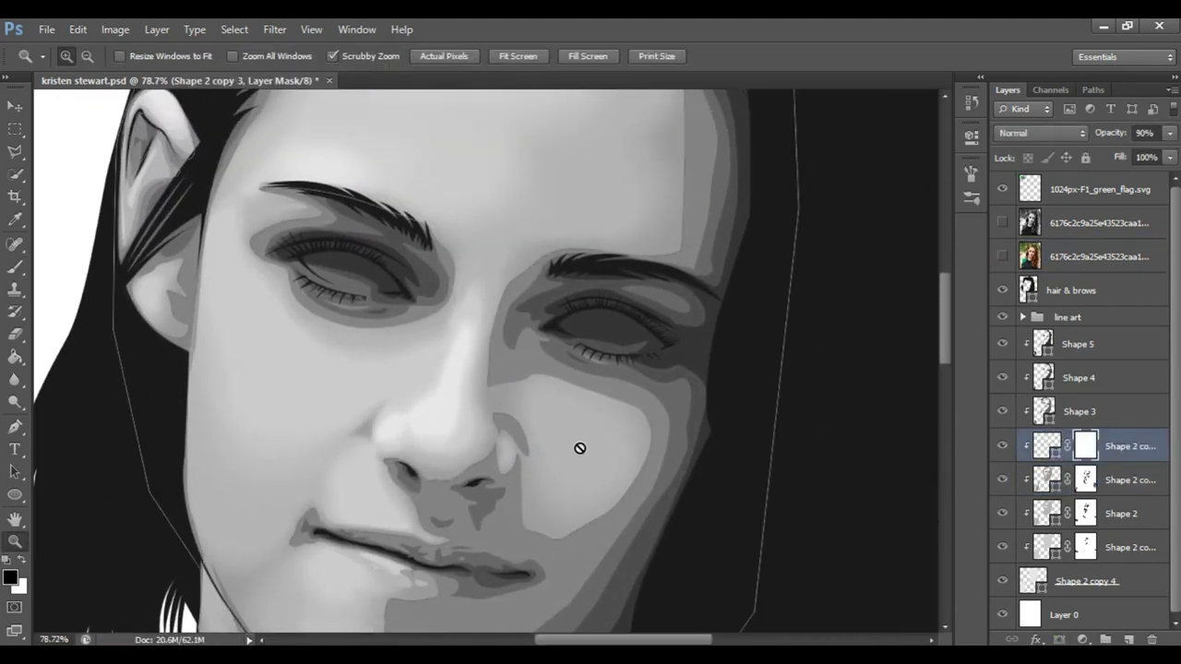
- Fade the forehead edge along the right hairline with an enlarged brush
key(b)
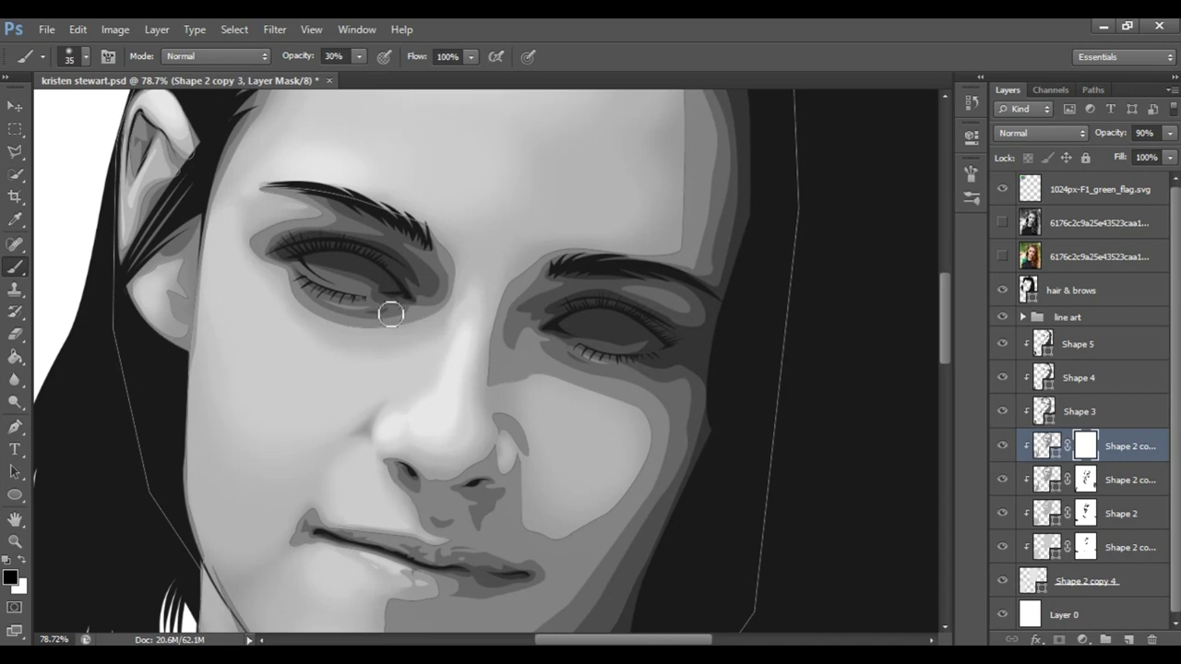
scroll(385, 311, up, 5)
key(bracketright)
key(bracketright)
key(bracketright)
mouse_move(494, 213)
mouse_down()
mouse_move(634, 296)
mouse_move(616, 462)
mouse_up()
key(bracketright)
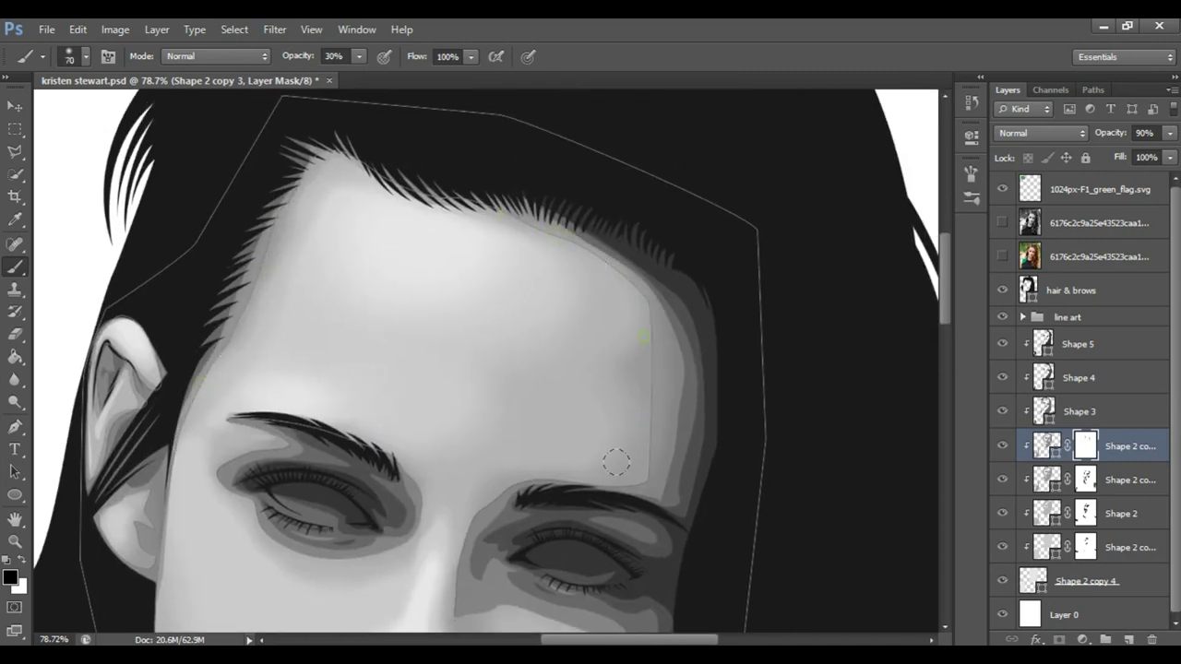
scroll(509, 267, down, 1)
scroll(581, 272, down, 3)
- Soften the dark band and lower contour beneath the right eye
key(bracketleft)
key(bracketleft)
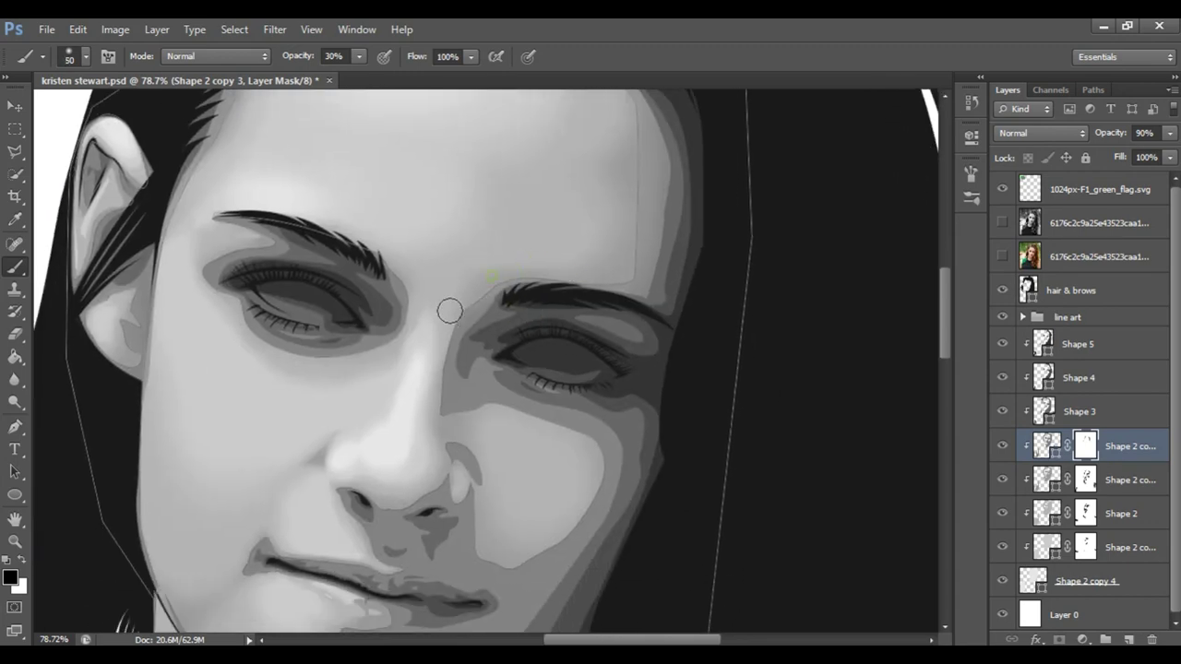
drag(463, 310, 482, 382)
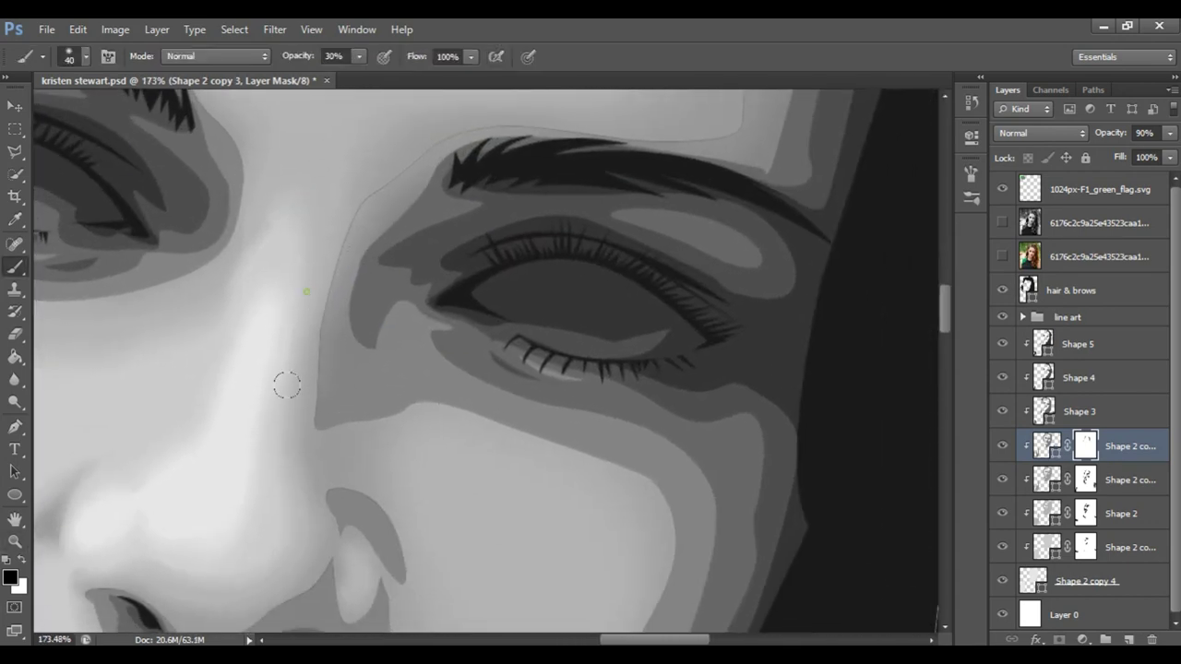
mouse_move(383, 422)
mouse_down()
mouse_move(527, 430)
mouse_move(488, 441)
mouse_up()
mouse_move(359, 414)
mouse_down()
mouse_move(596, 480)
mouse_move(615, 474)
mouse_up()
scroll(383, 378, down, 5)
- Soften the lower cheek edge and lighten the dark teardrop near the nostril
key(bracketleft)
key(bracketleft)
key(bracketleft)
drag(451, 548, 406, 604)
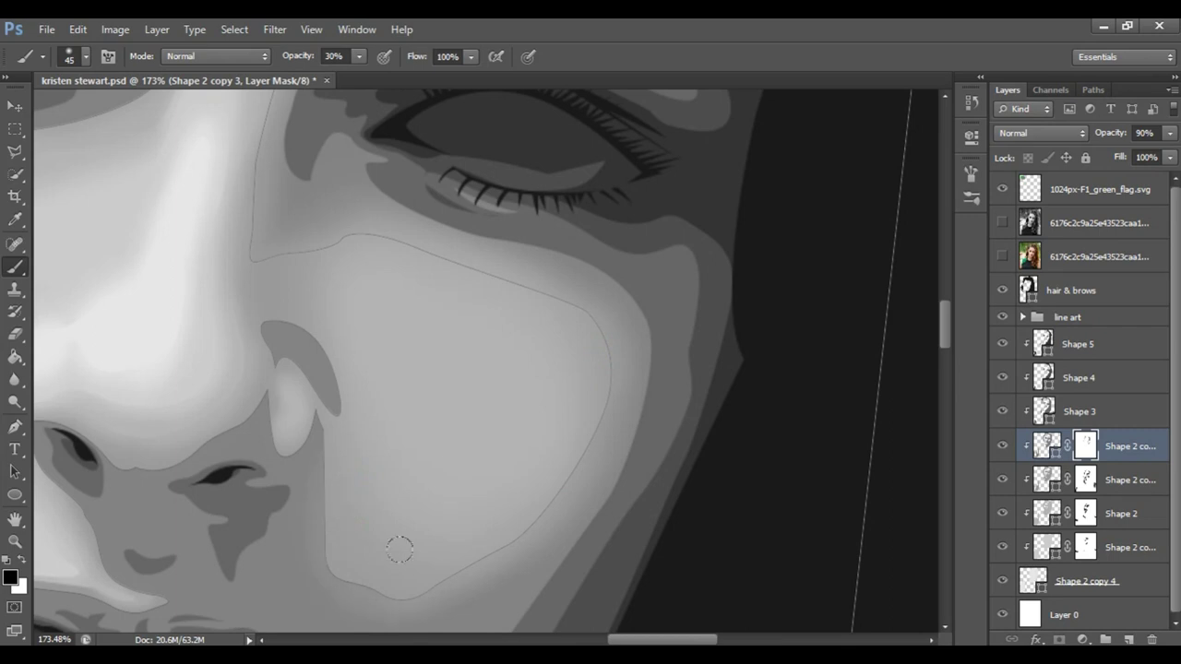
drag(416, 612, 444, 434)
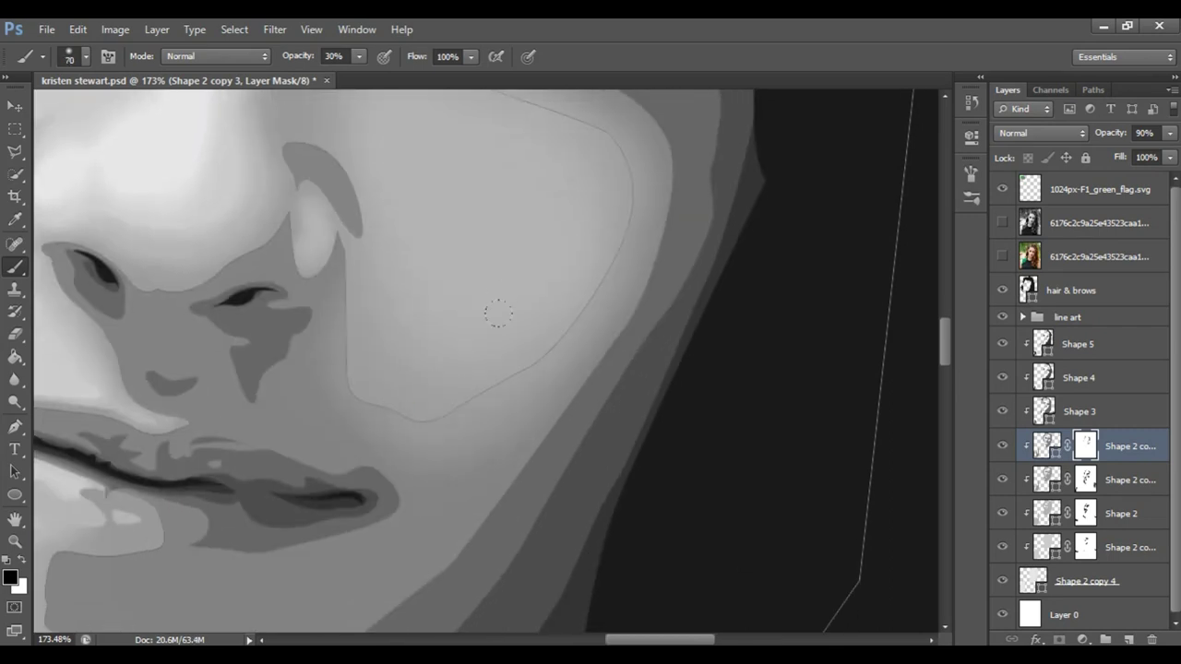
scroll(564, 183, up, 4)
scroll(464, 324, up, 3)
mouse_move(413, 366)
mouse_down()
mouse_move(475, 396)
mouse_move(452, 364)
mouse_up()
- Soften the skin edges beside the nose and along the nose bridge
key(bracketright)
key(bracketright)
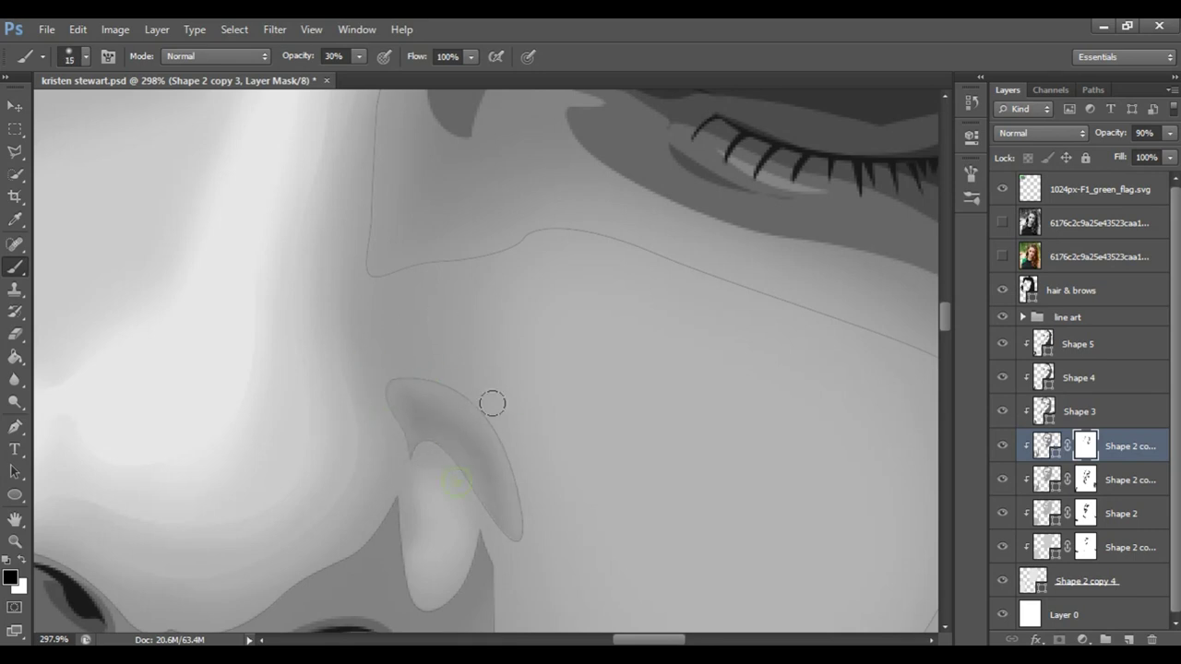
scroll(461, 516, down, 5)
drag(352, 394, 253, 457)
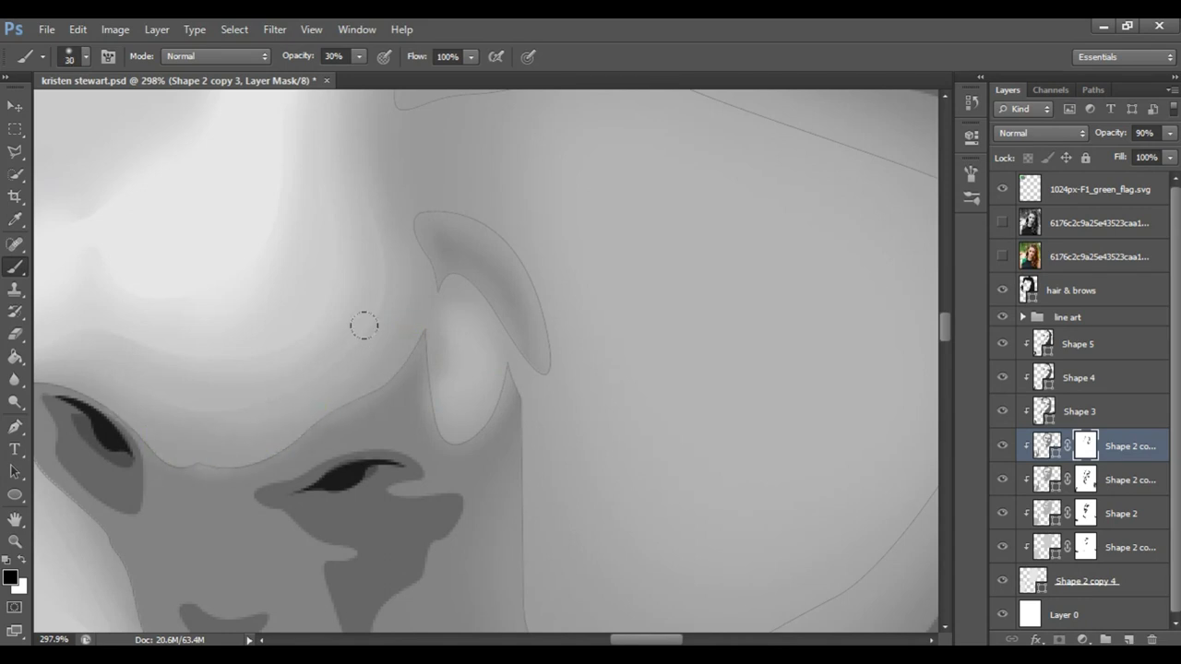
scroll(378, 305, left, 5)
drag(196, 322, 264, 421)
key(bracketright)
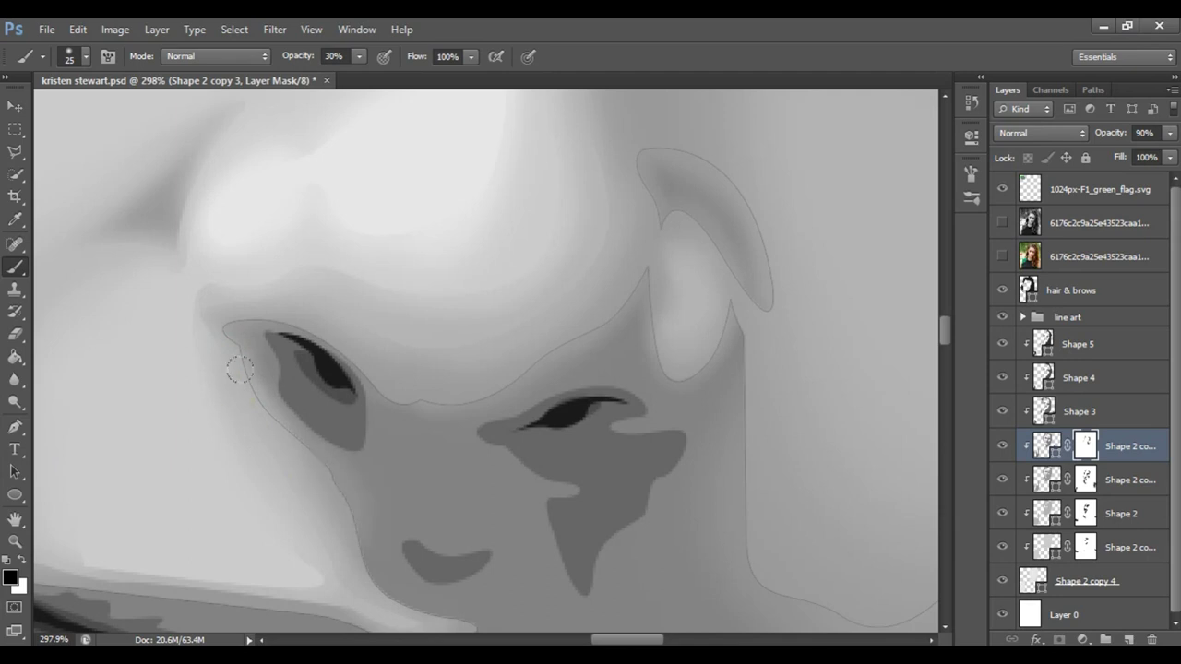
drag(587, 468, 427, 365)
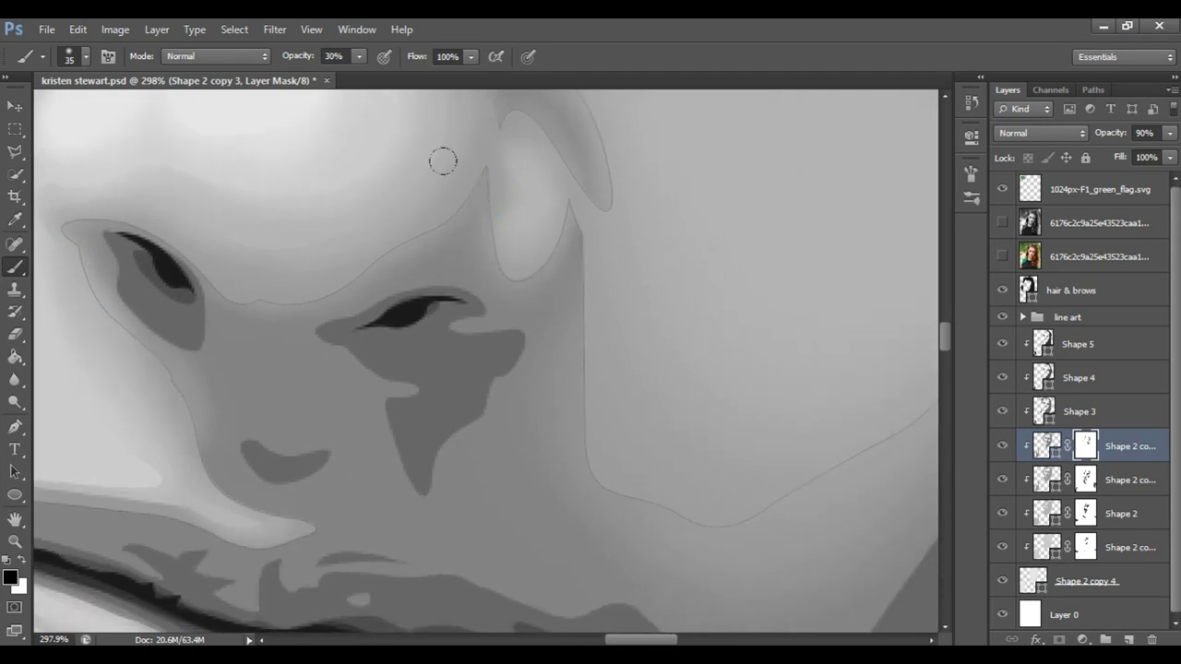
- Soften the shading edge along the upper lip, then view the whole face
scroll(581, 268, down, 3)
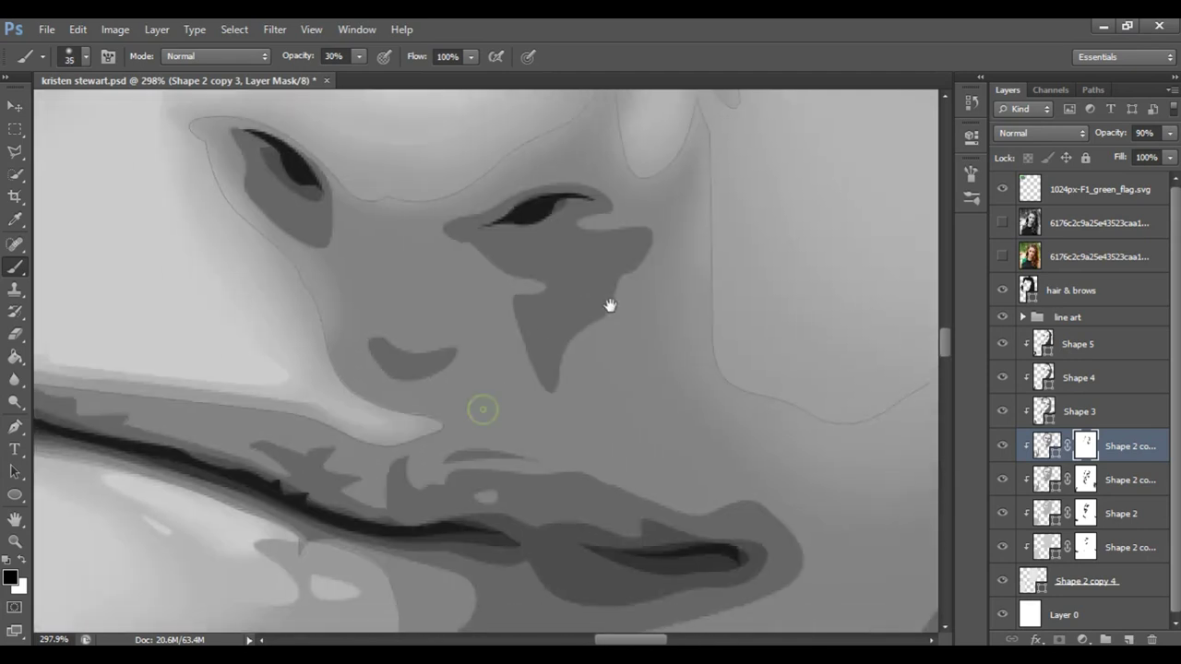
scroll(582, 267, left, 4)
key(bracketleft)
key(bracketleft)
key(bracketleft)
key(bracketright)
key(bracketright)
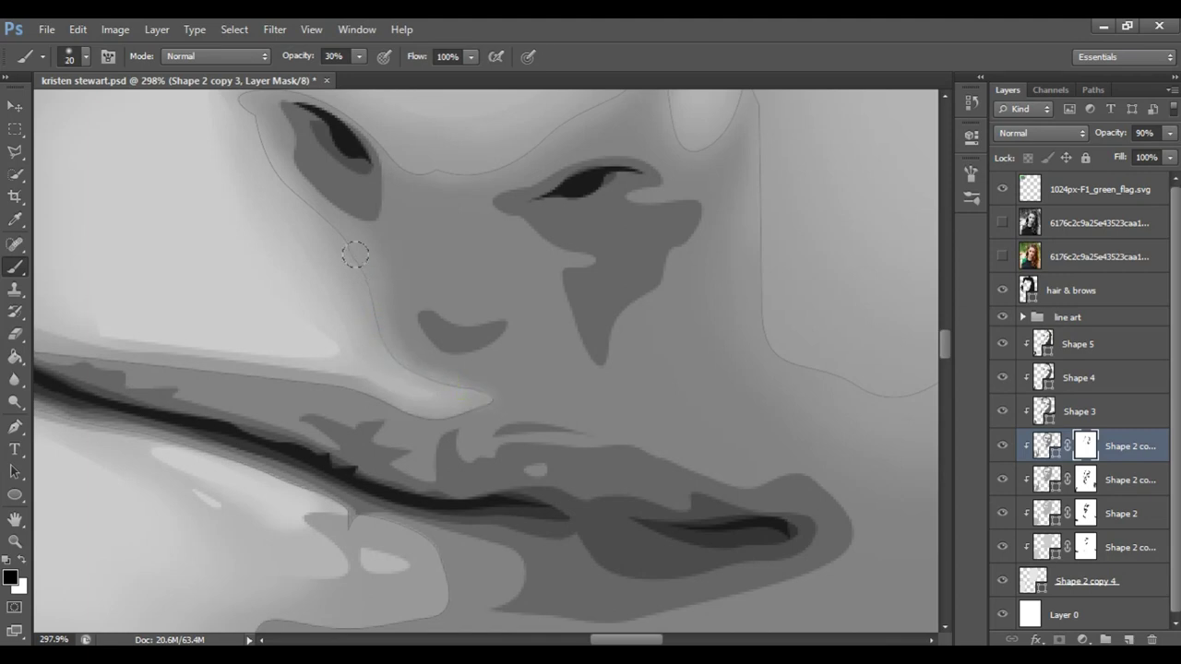
scroll(473, 352, down, 5)
scroll(473, 352, left, 3)
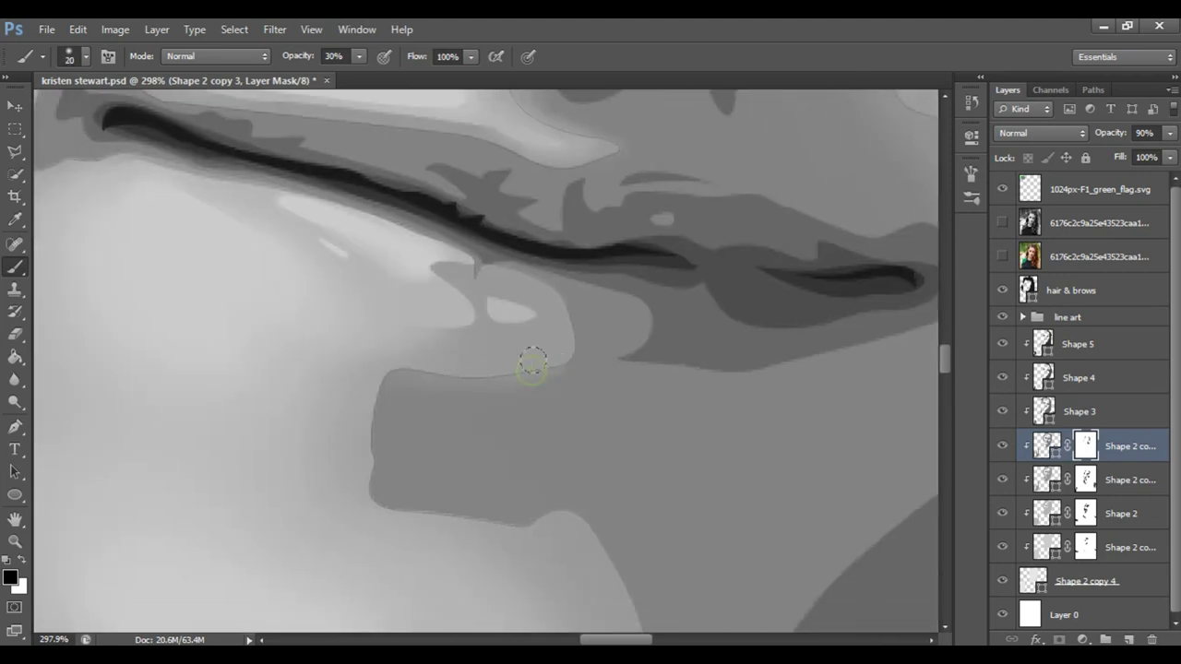
drag(549, 369, 369, 503)
key(bracketright)
key(bracketright)
key(bracketright)
key(z)
drag(435, 348, 320, 378)
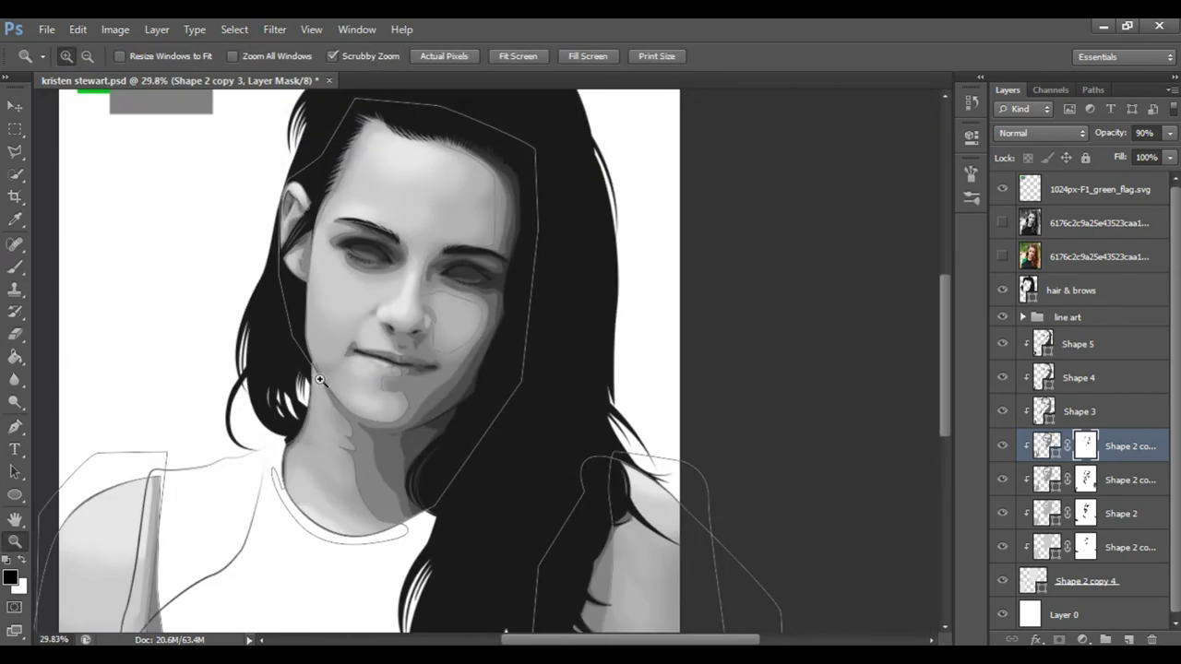
- Soften the shading under the brow and around the eye on Shape 2 copy 3's mask
drag(362, 255, 363, 256)
key(b)
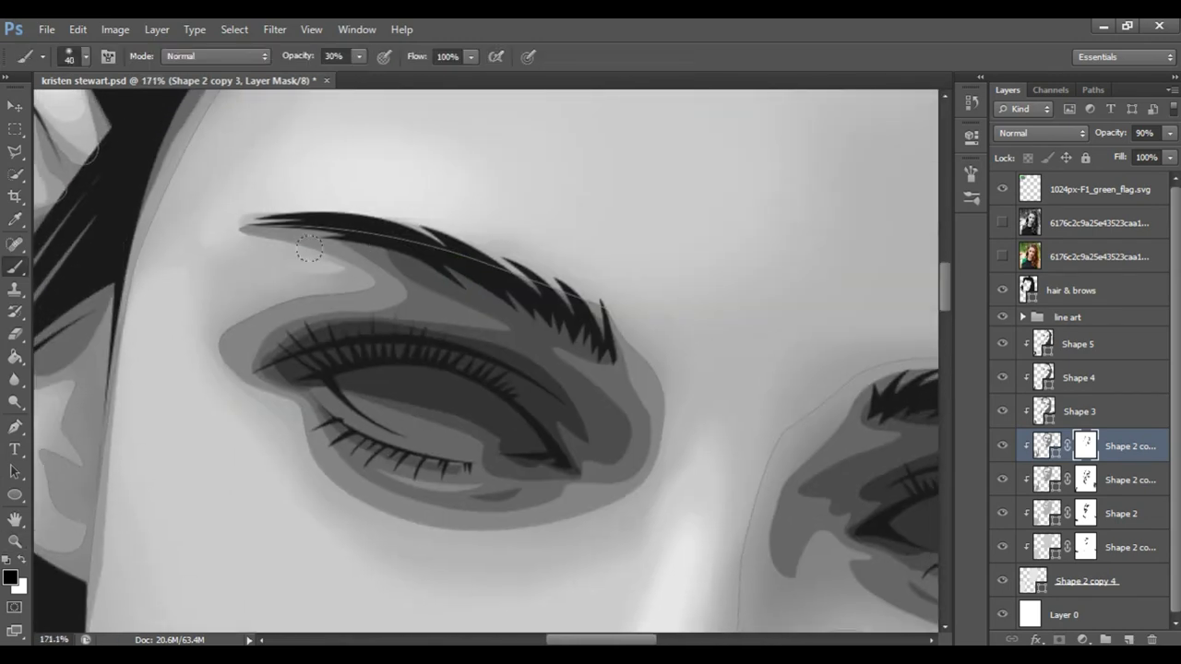
key(alt+bracketleft)
key(bracketleft)
key(alt+bracketright)
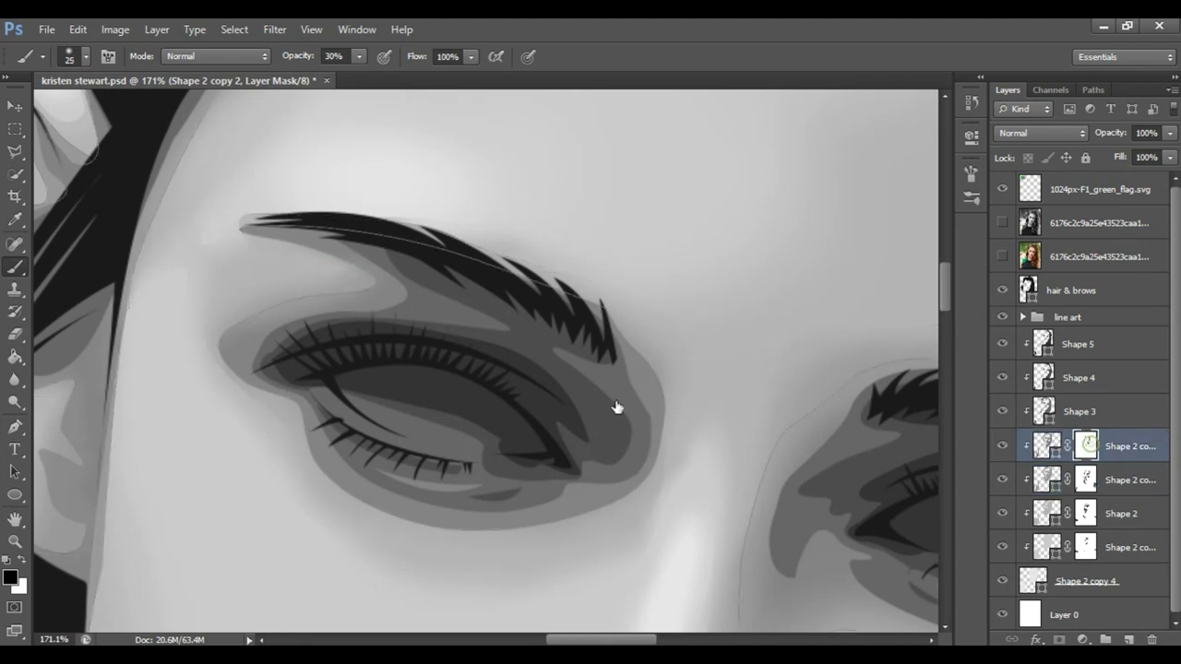
mouse_move(204, 343)
mouse_down()
mouse_move(259, 232)
mouse_move(377, 282)
mouse_move(646, 446)
mouse_up()
- Fade the shadows below the lower lashes, beneath the lip and along the chin
key(bracketright)
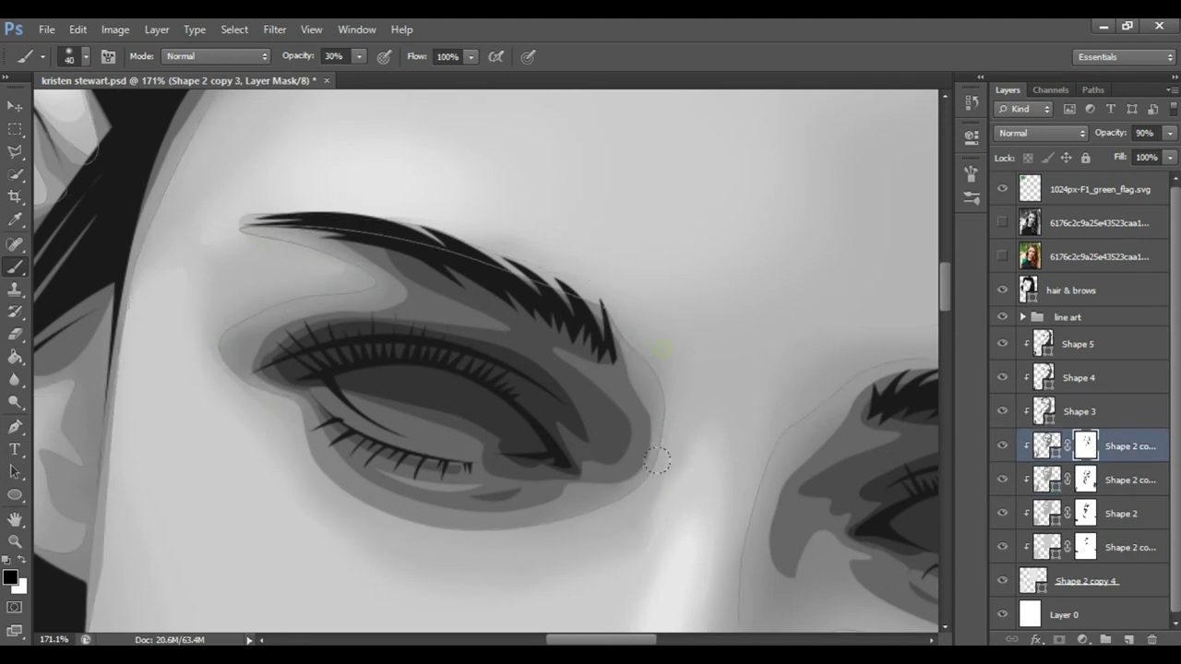
drag(288, 432, 417, 531)
scroll(572, 397, down, 2)
scroll(517, 449, down, 8)
key(bracketright)
drag(523, 325, 664, 429)
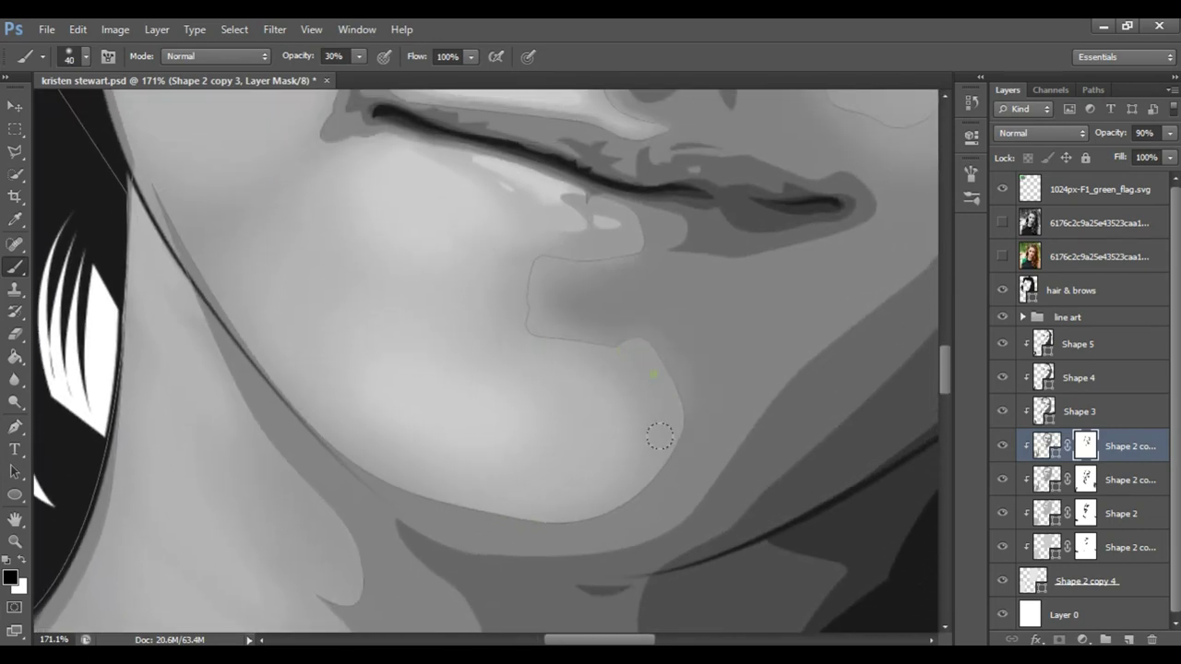
drag(478, 498, 637, 448)
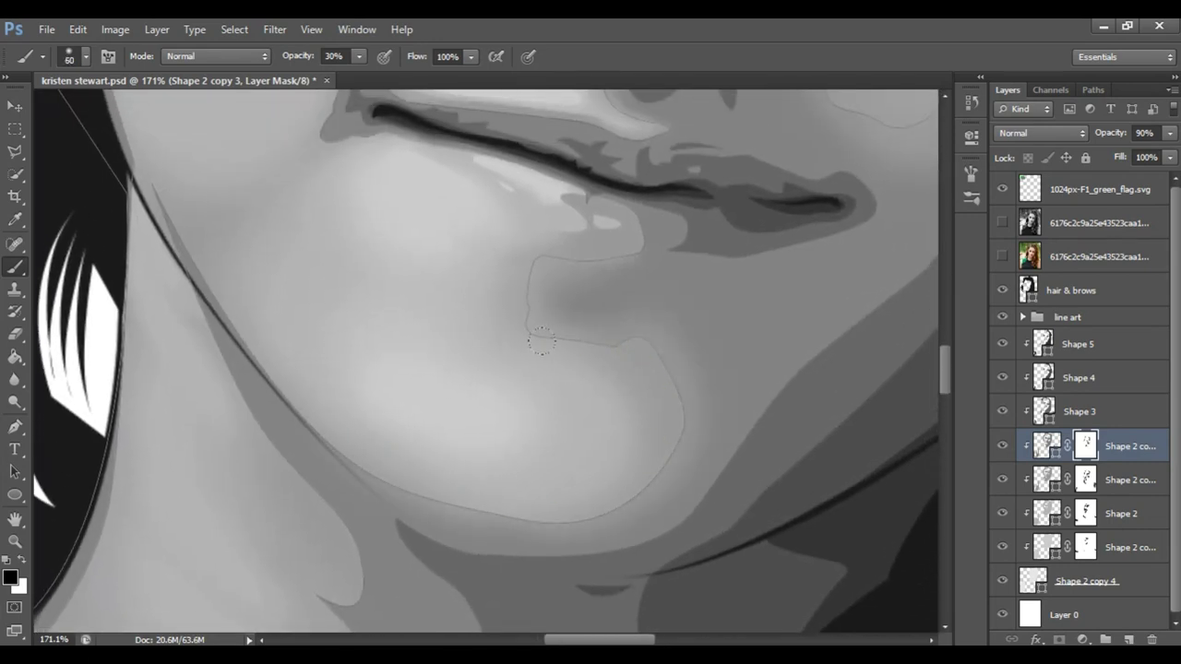
- Soften the shading at the lip corner with a slightly smaller brush
scroll(231, 291, up, 4)
scroll(234, 361, left, 2)
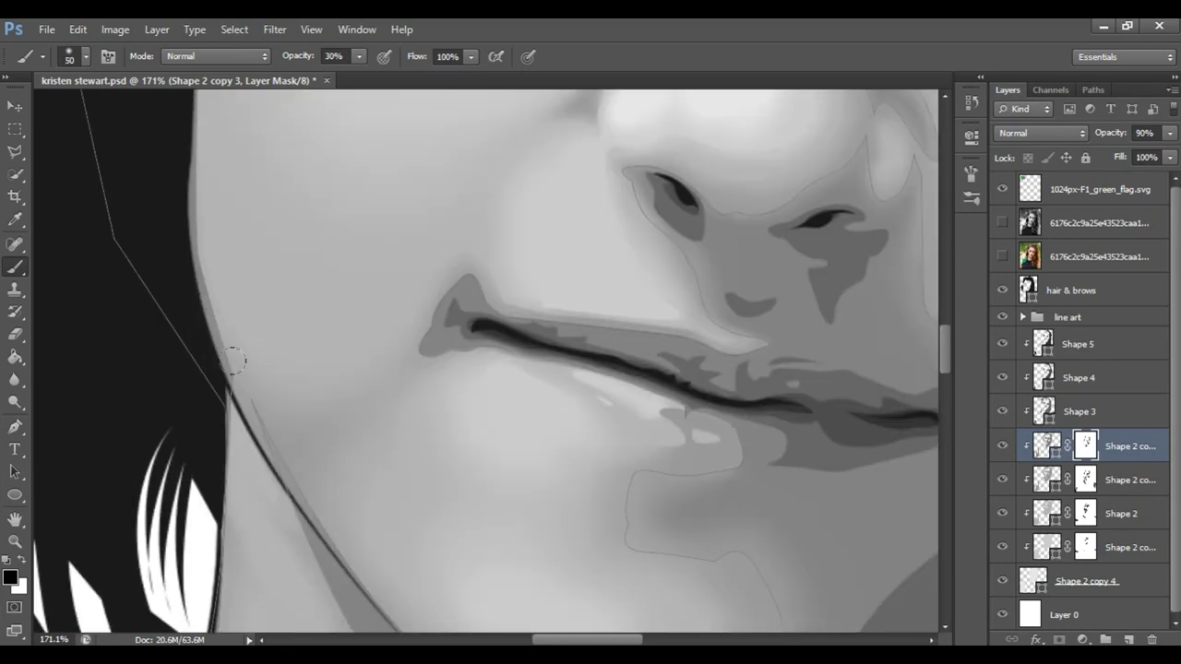
scroll(414, 416, right, 3)
key(bracketleft)
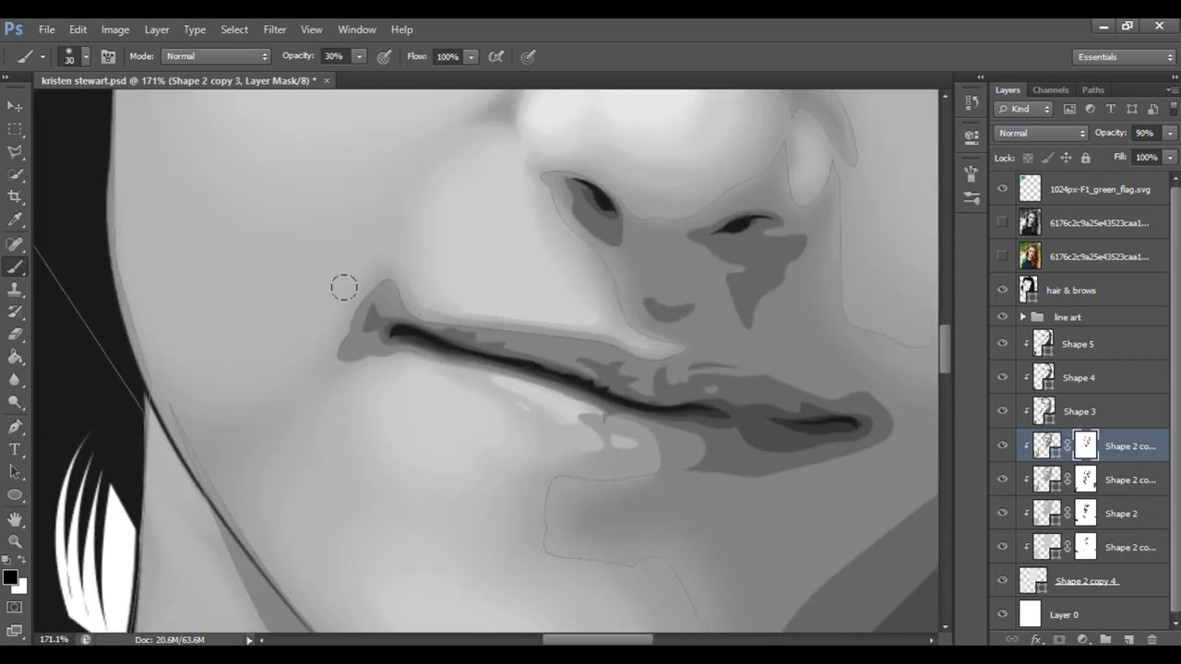
drag(361, 305, 357, 329)
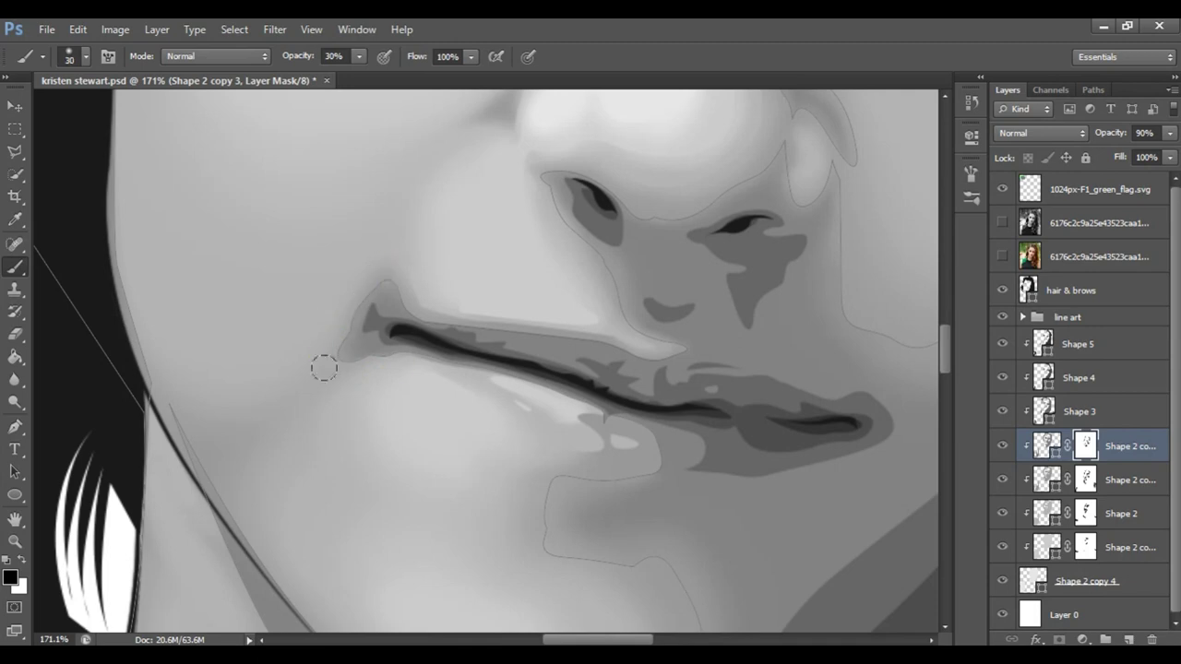
- Frame the neck shading, fit the canvas and save the portrait
scroll(334, 289, down, 3)
scroll(409, 293, down, 3)
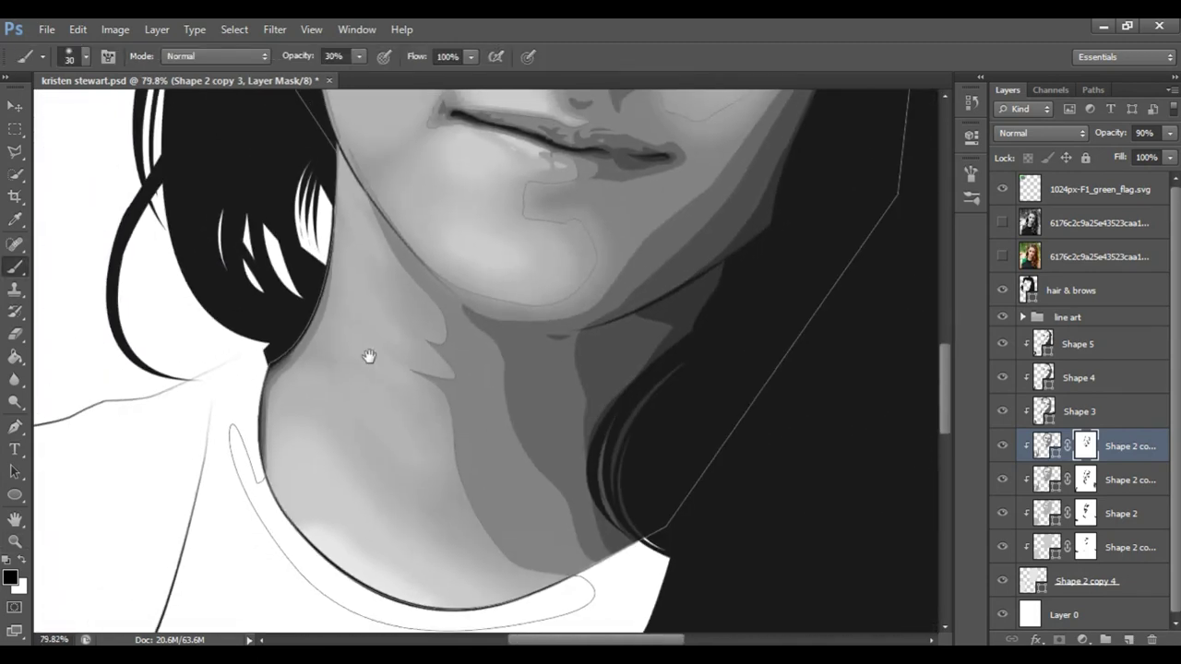
scroll(369, 356, up, 1)
key(bracketright)
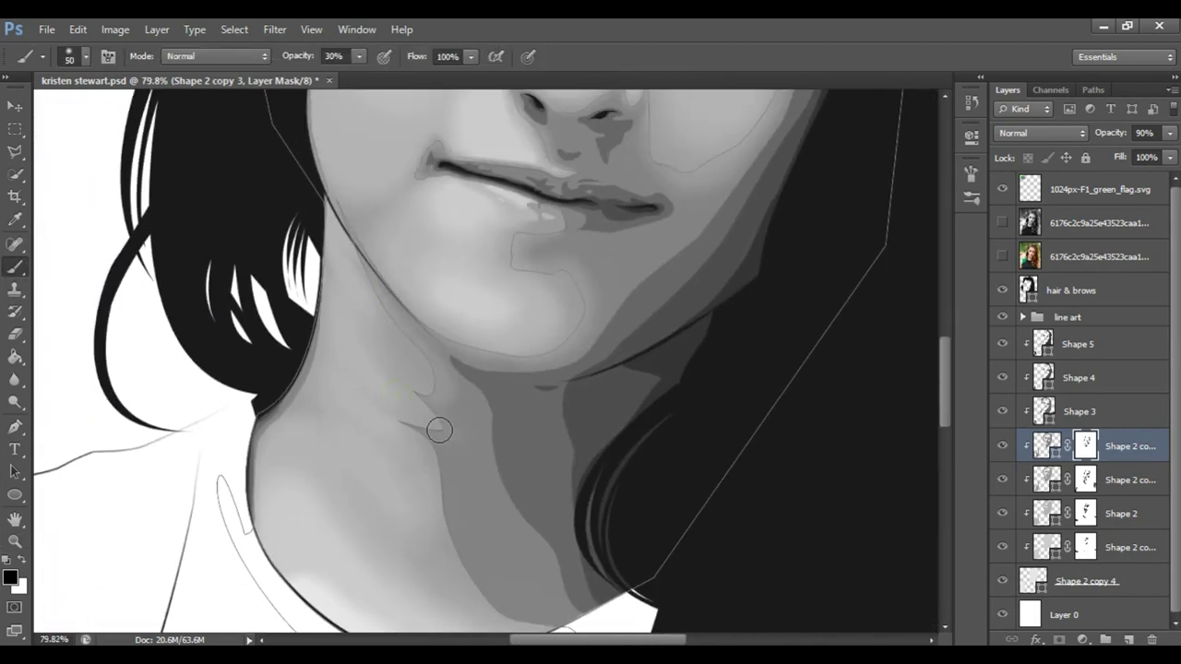
drag(329, 437, 242, 336)
key(bracketright)
key(bracketright)
key(bracketleft)
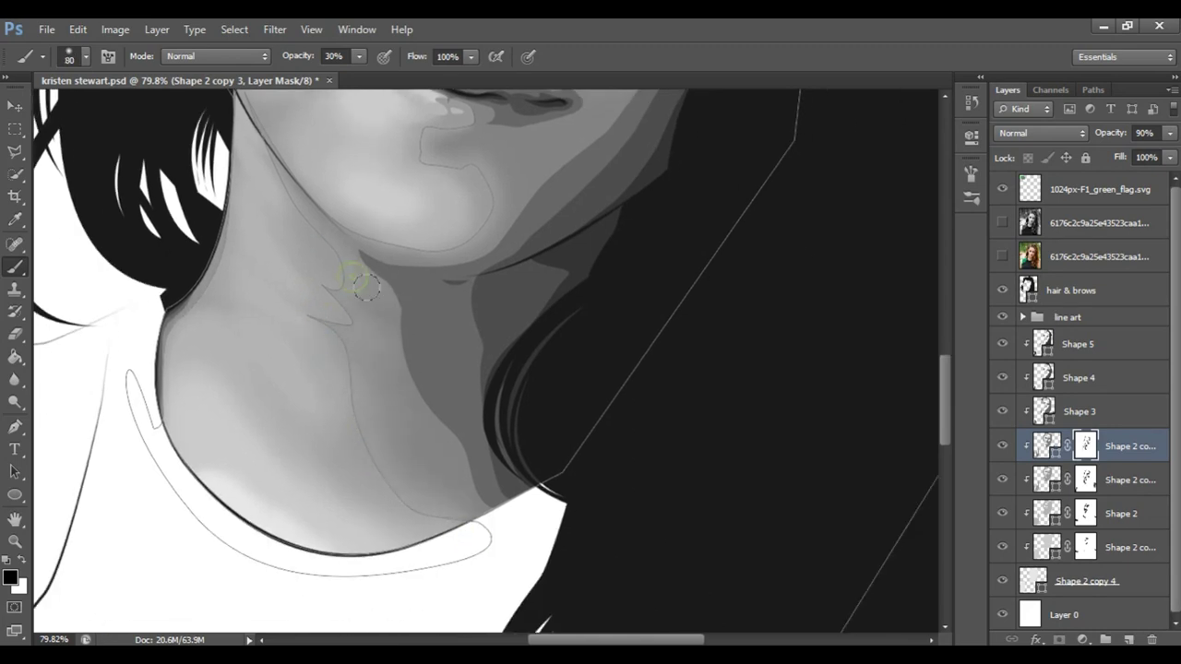
click(1057, 226)
key(ctrl+0)
key(ctrl+s)
- Step between the Shape 2 copy 2, Shape 2 and Shape 2 copy 3 masks
click(1085, 480)
scroll(462, 415, up, 5)
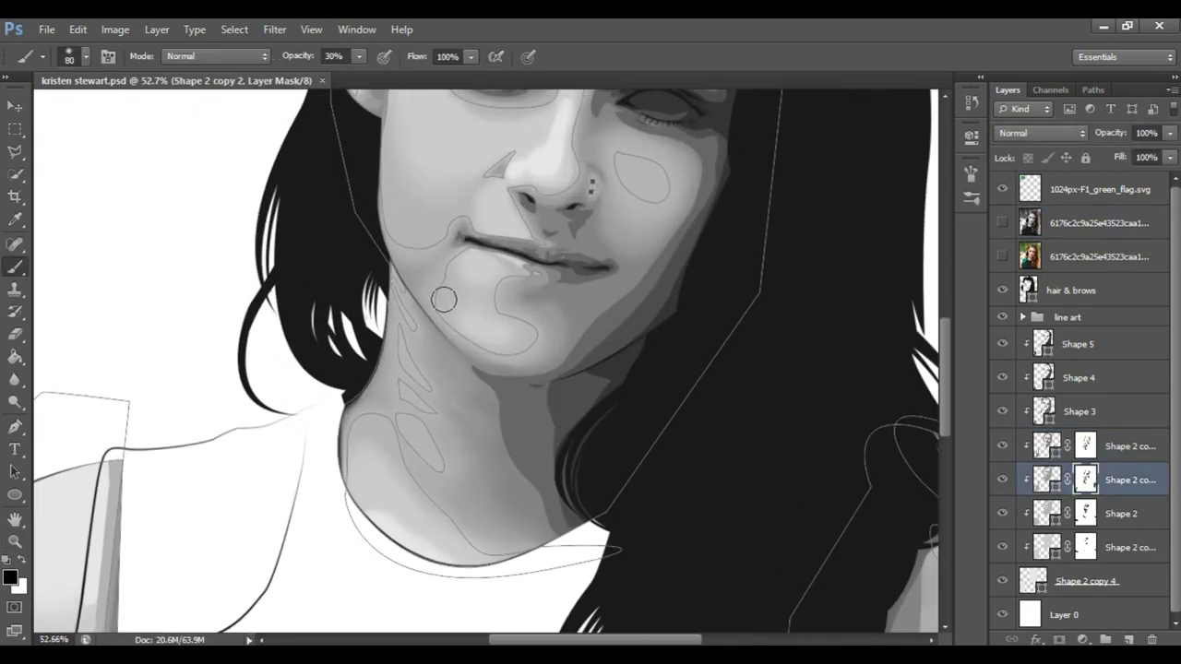
key(bracketright)
key(bracketright)
key(bracketright)
key(alt+bracketleft)
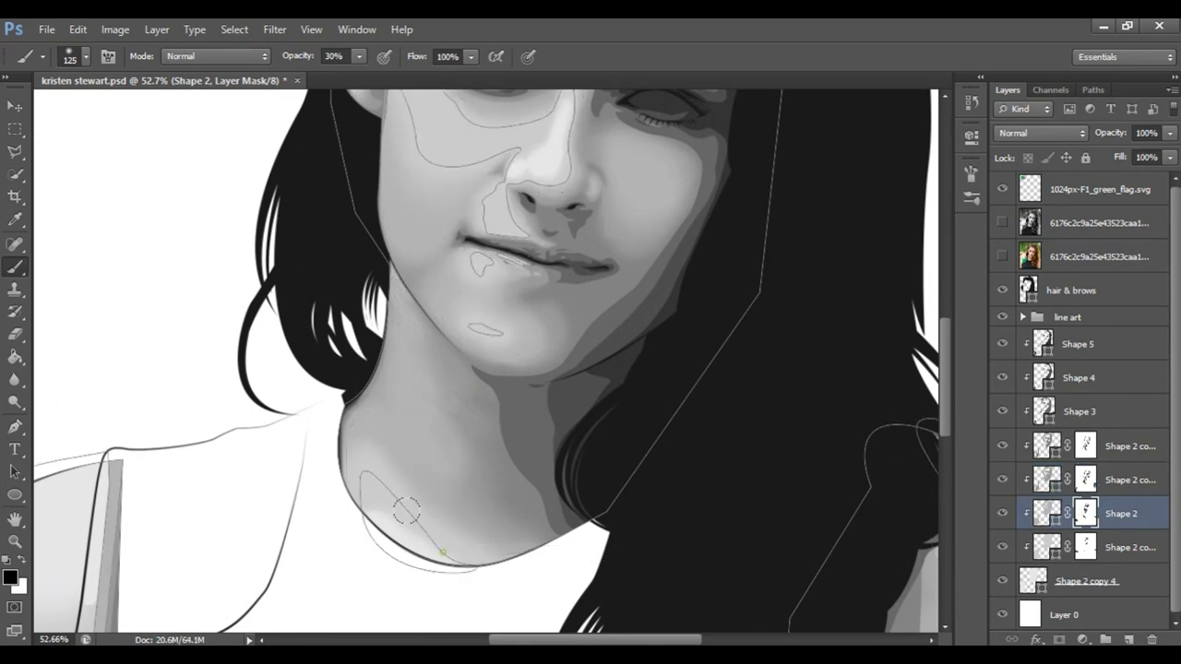
drag(487, 425, 464, 390)
key(alt+bracketright)
key(alt+bracketright)
key(bracketleft)
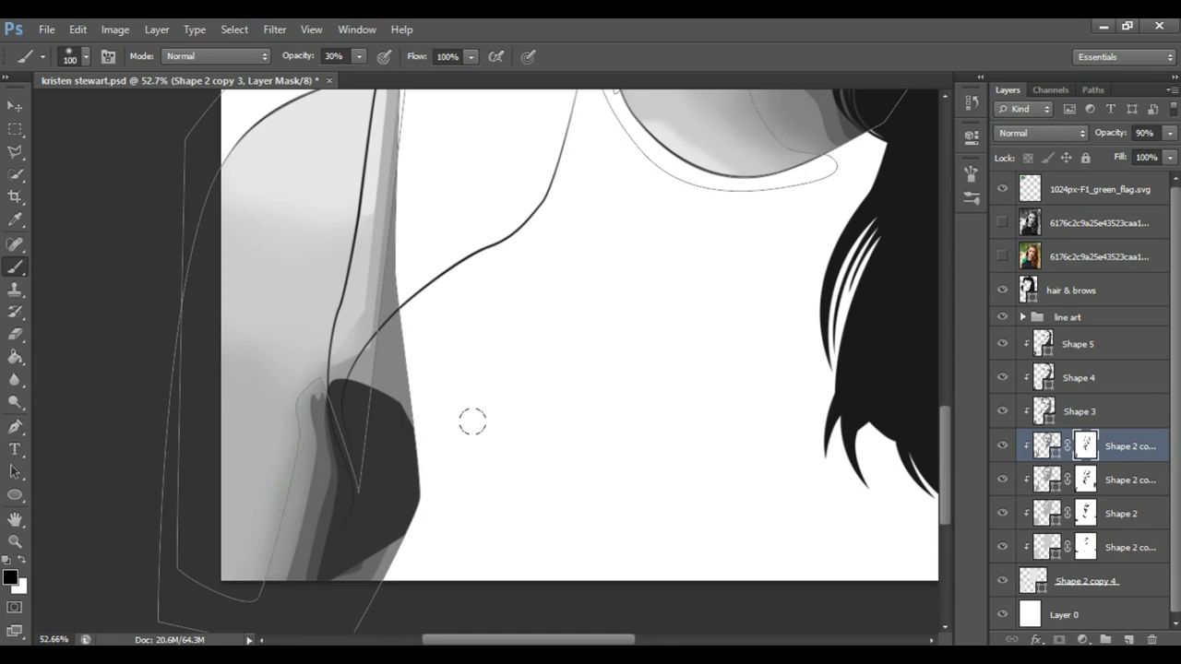
- Fit the canvas to view and save the portrait again
scroll(415, 406, right, 5)
key(bracketleft)
key(bracketleft)
scroll(605, 372, up, 5)
key(ctrl+0)
click(1072, 256)
key(ctrl+s)
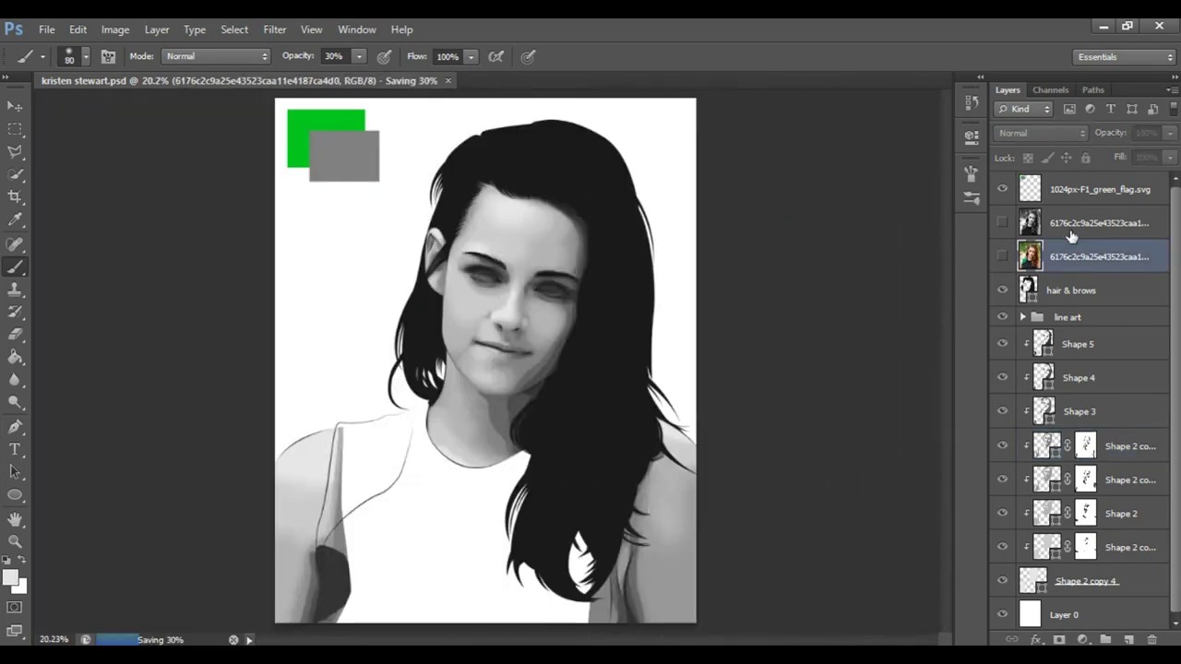
- Zoom in on the mouth and ready the brush on Shape 3's layer mask
key(z)
mouse_move(483, 378)
mouse_down()
mouse_move(600, 398)
mouse_move(510, 366)
mouse_move(532, 365)
mouse_up()
ctrl+click(601, 397)
key(b)
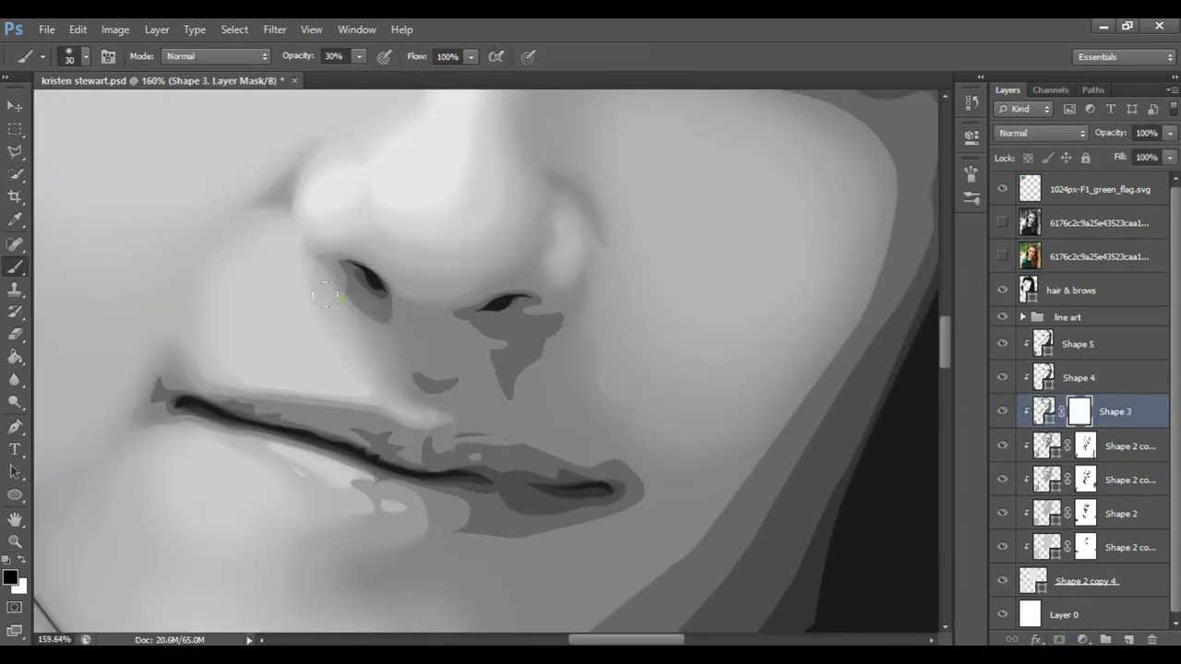
- Soften the lower lip shading edge on Shape 3's mask, undoing a nostril stroke
key(bracketleft)
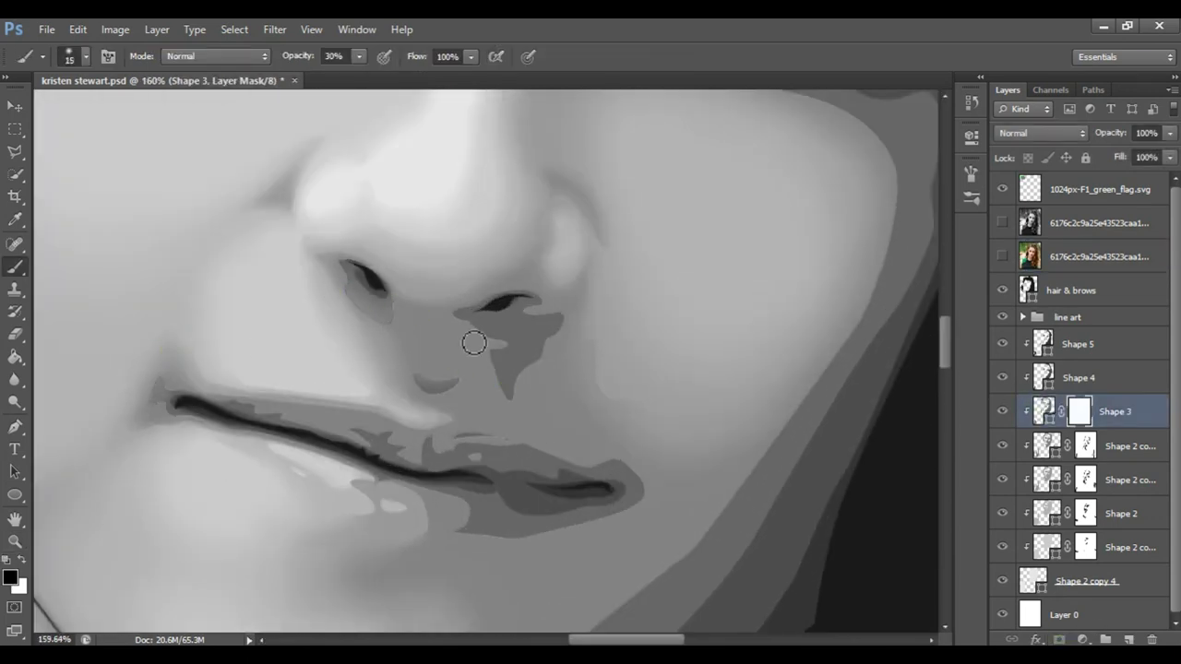
drag(526, 310, 547, 307)
key(ctrl+z)
key(bracketright)
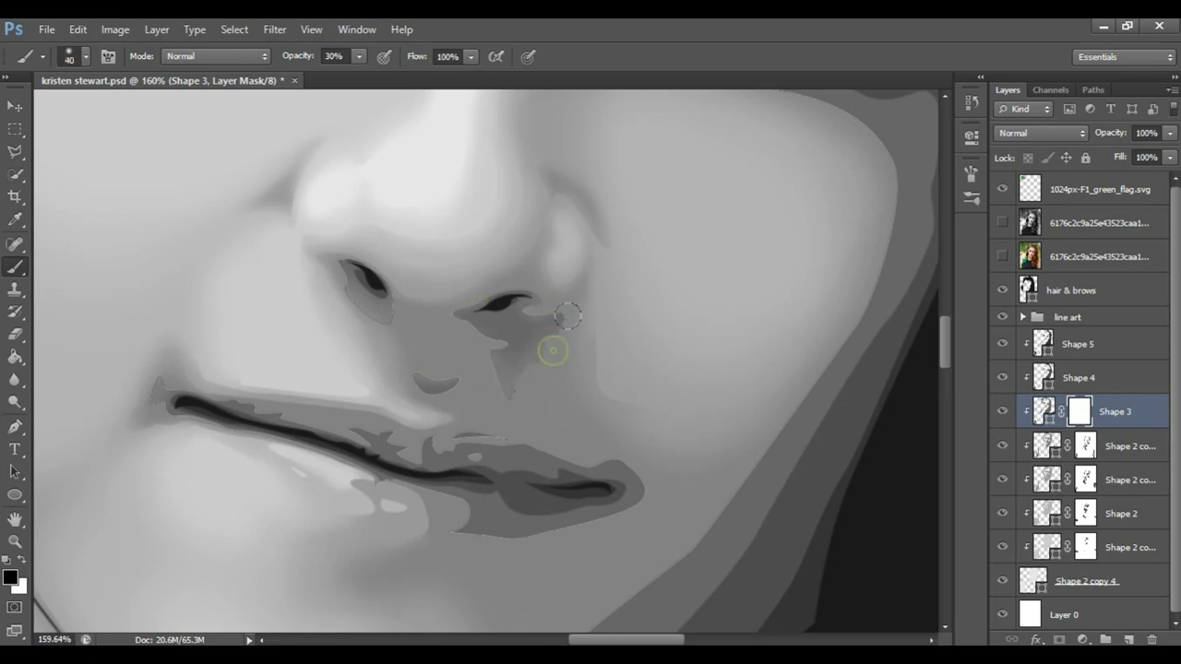
drag(646, 516, 461, 547)
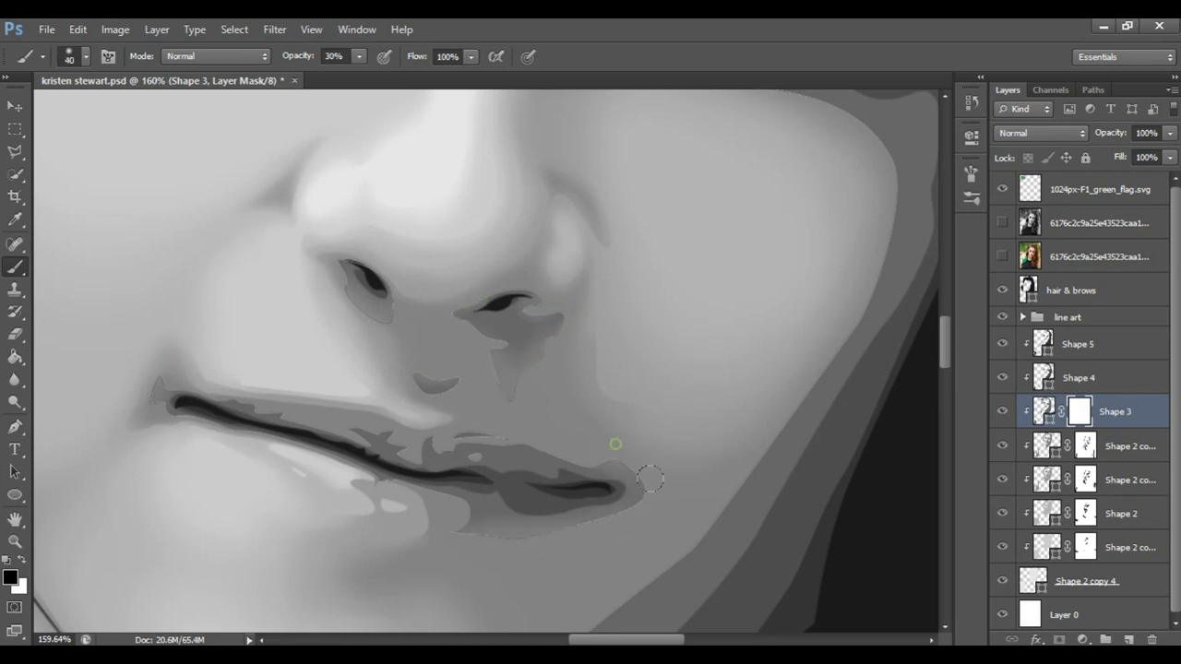
drag(461, 627, 524, 360)
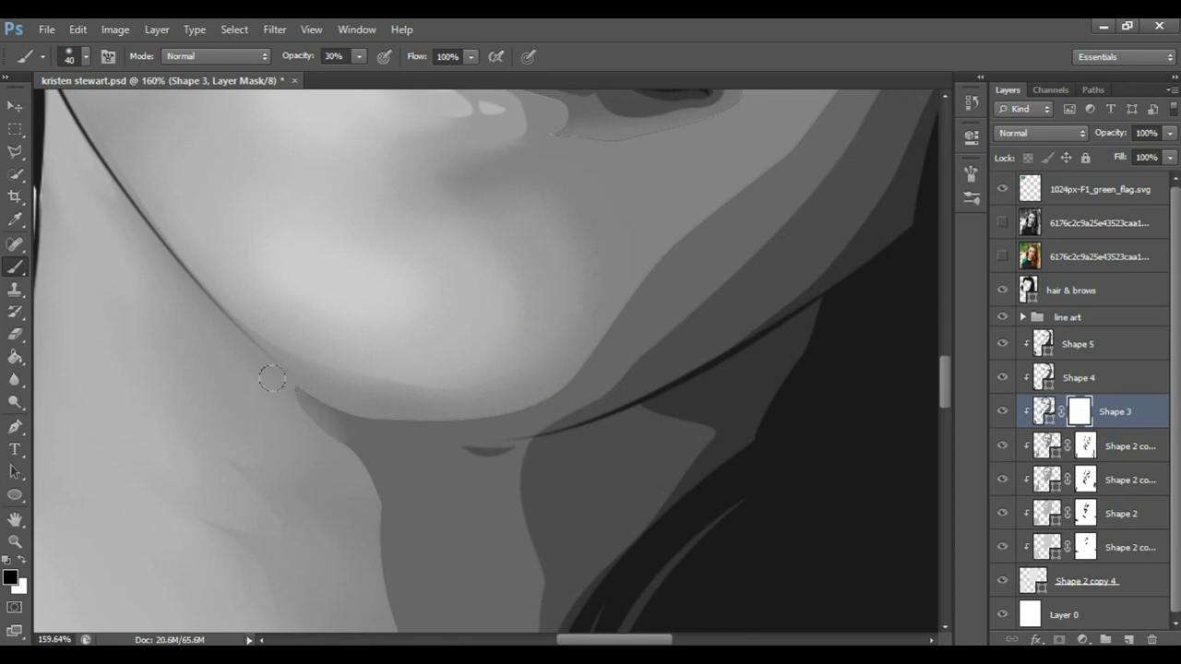
- Soften Shape 3's shading down the neck and along the jawline
scroll(272, 385, down, 5)
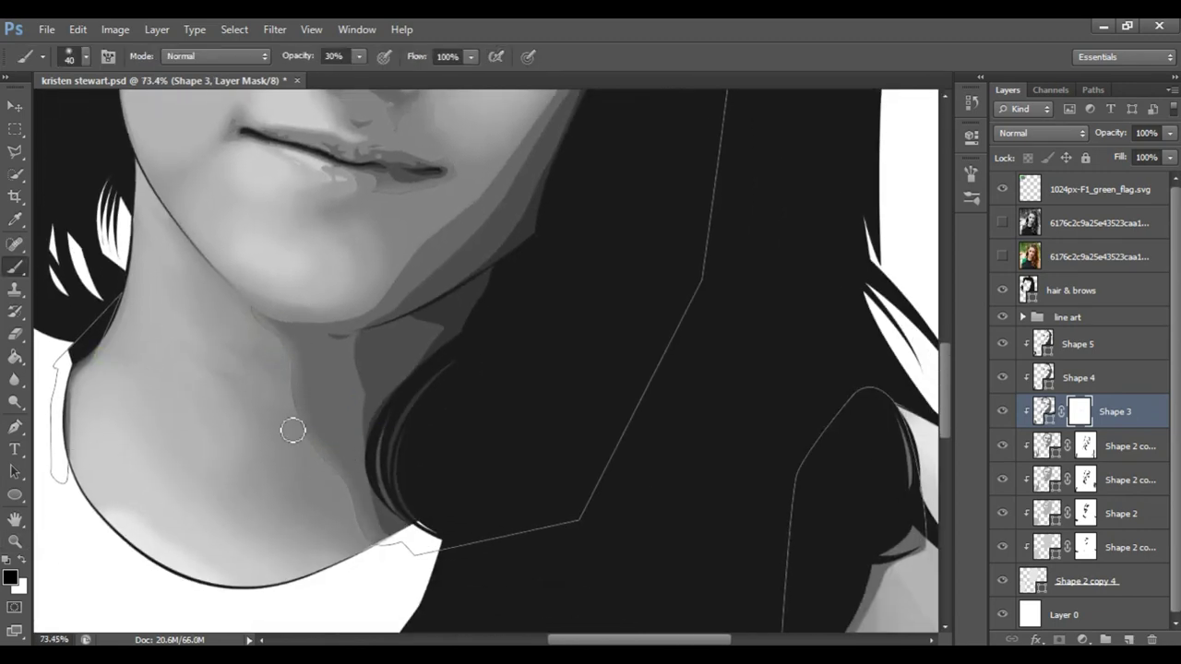
drag(260, 325, 322, 459)
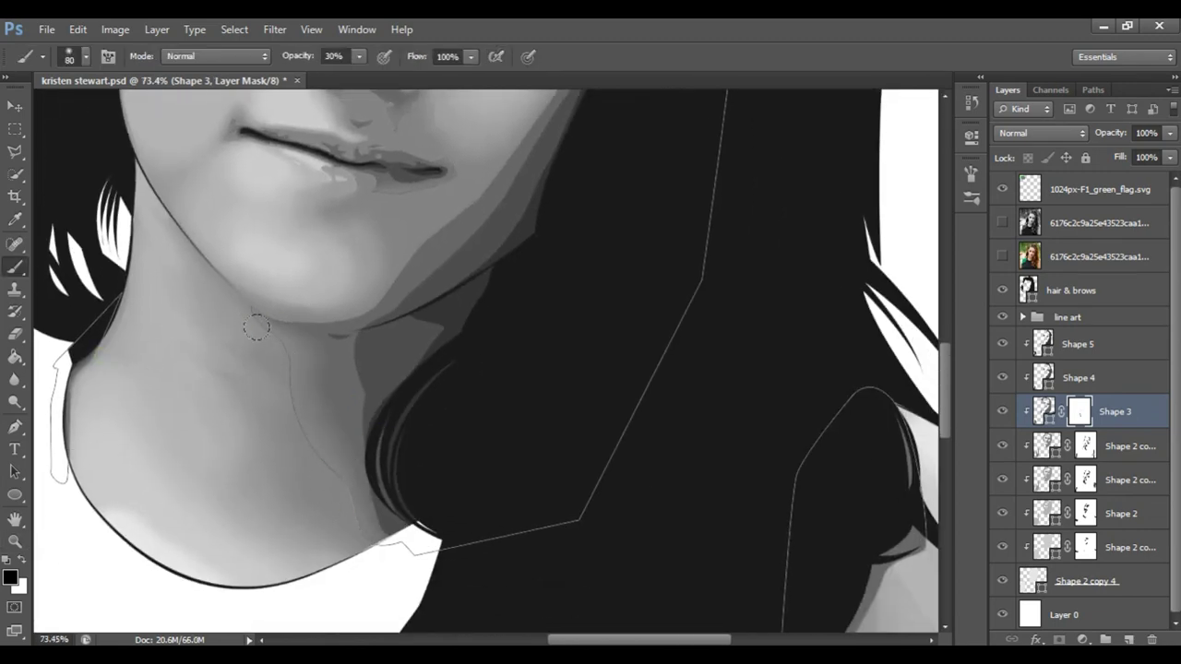
drag(369, 415, 268, 646)
key(bracketleft)
key(bracketleft)
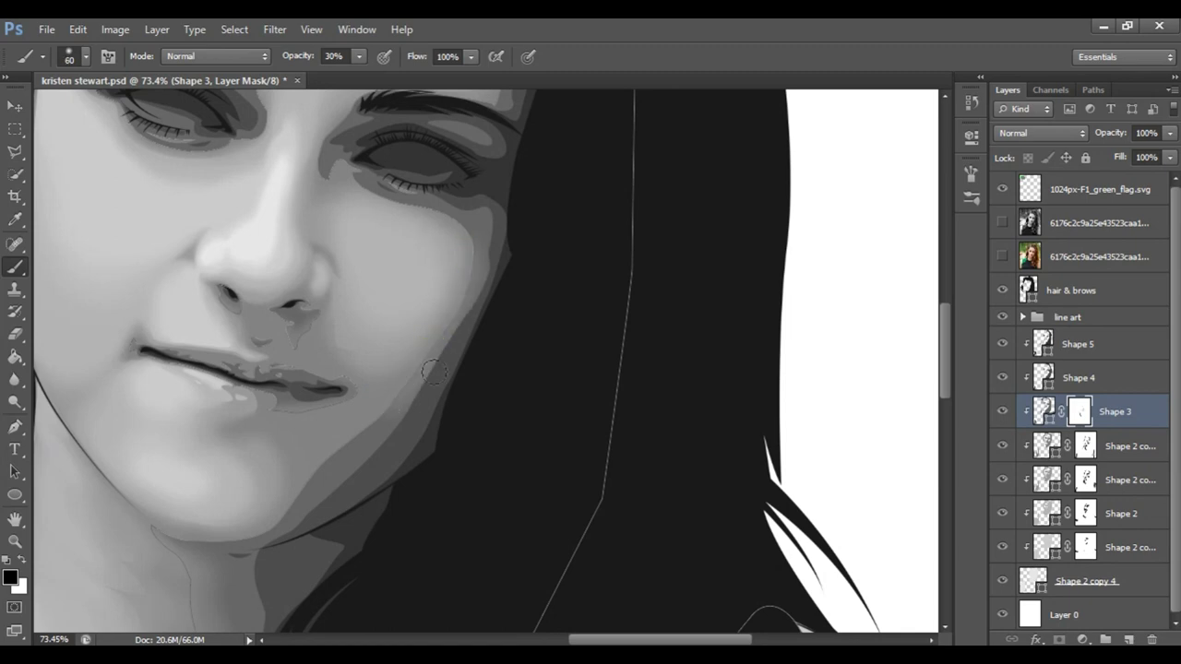
key(alt+bracketleft)
click(1070, 417)
drag(207, 530, 364, 426)
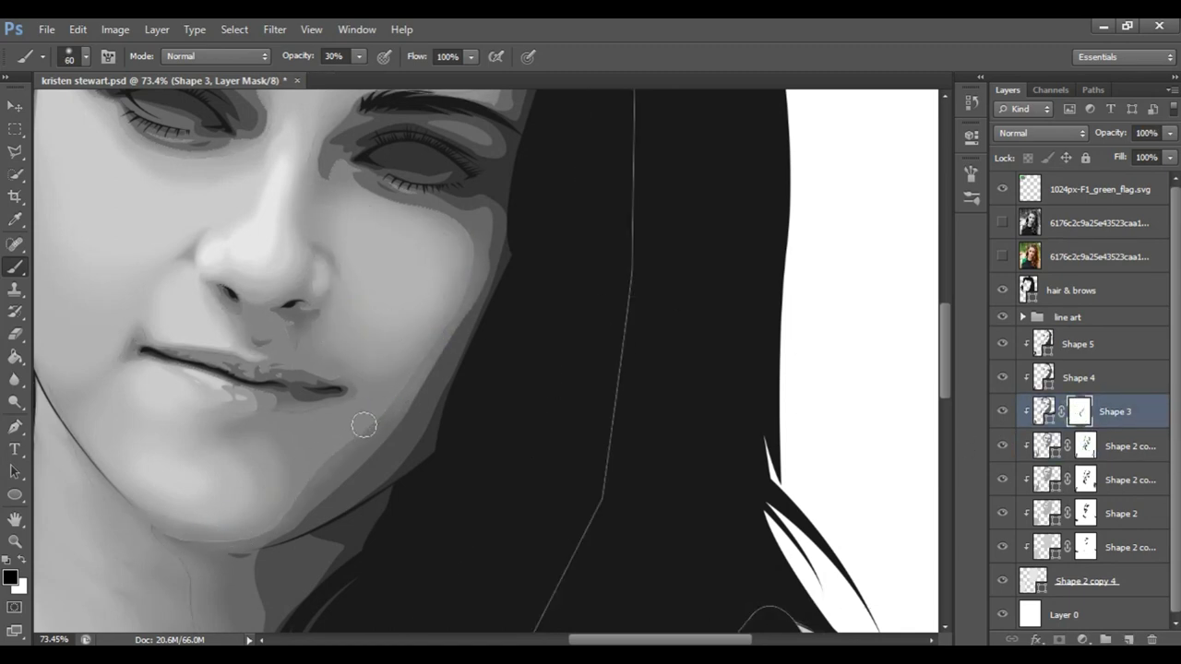
- Zoom in on the eyes and fade the shape under the left eye
key(alt+bracketleft)
key(alt+bracketright)
key(bracketright)
key(bracketright)
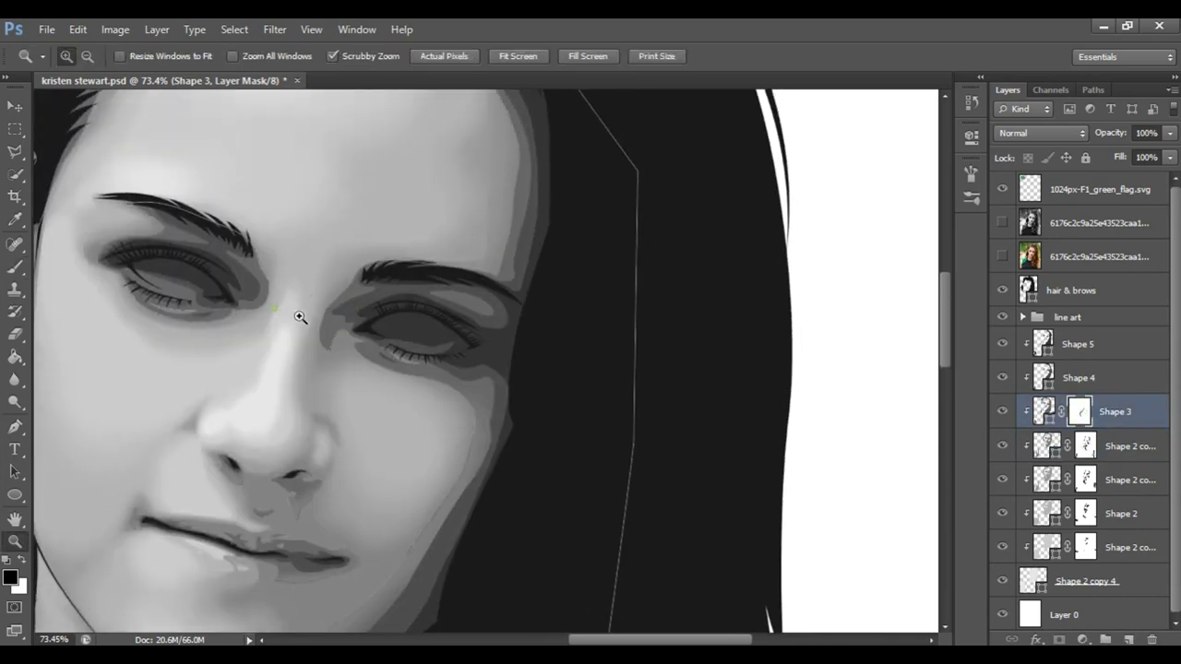
drag(298, 313, 615, 449)
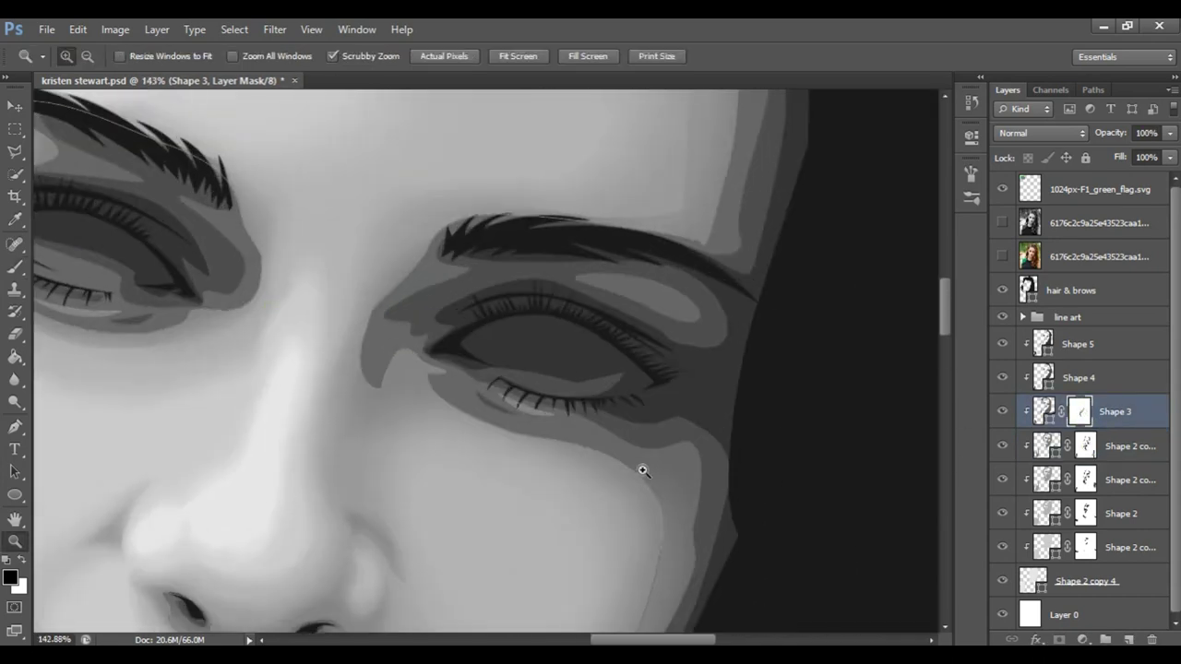
key(bracketleft)
key(bracketleft)
key(bracketleft)
key(bracketleft)
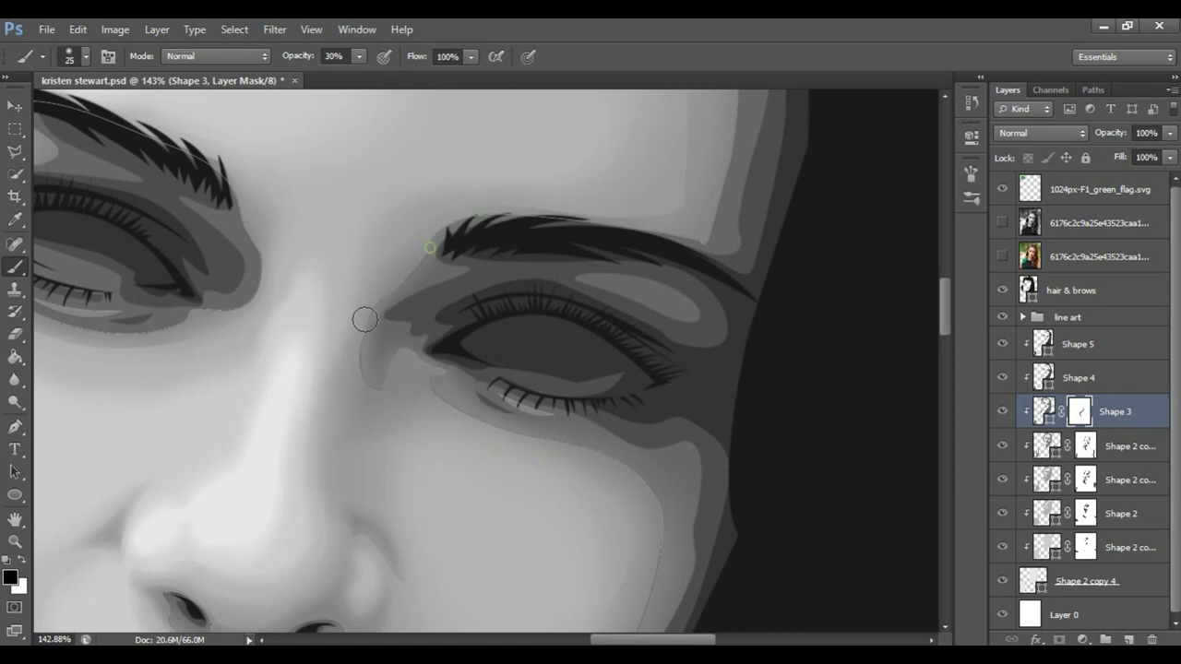
key(bracketleft)
key(bracketleft)
key(bracketright)
key(bracketright)
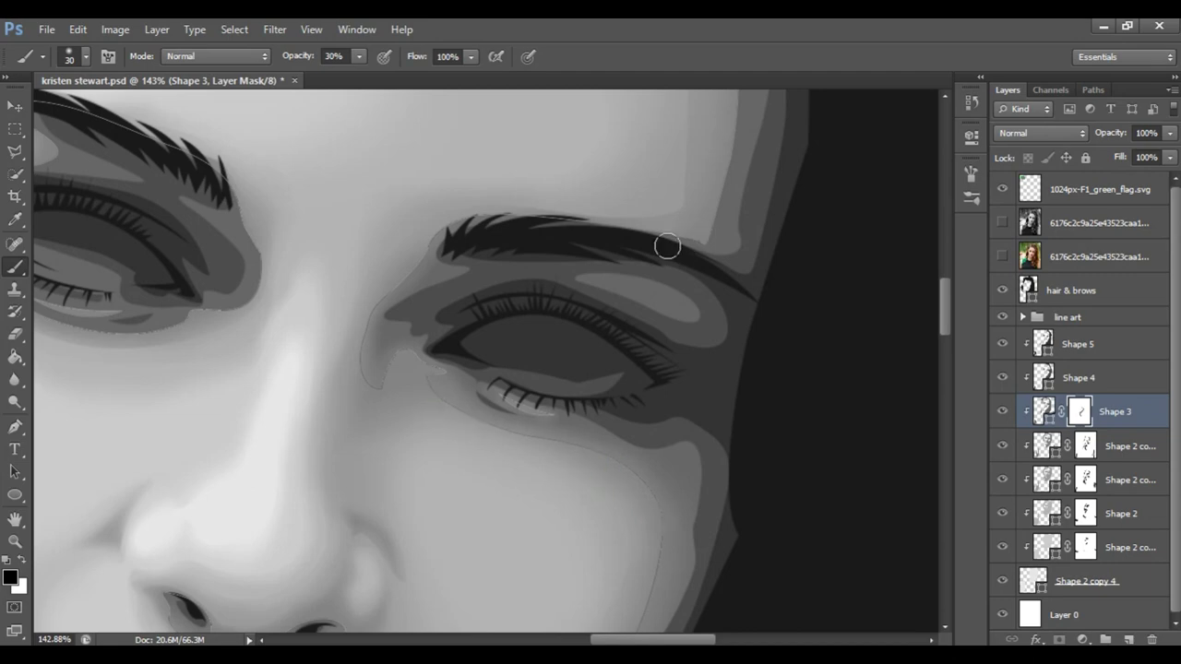
scroll(703, 236, down, 4)
key(bracketright)
key(bracketright)
key(bracketright)
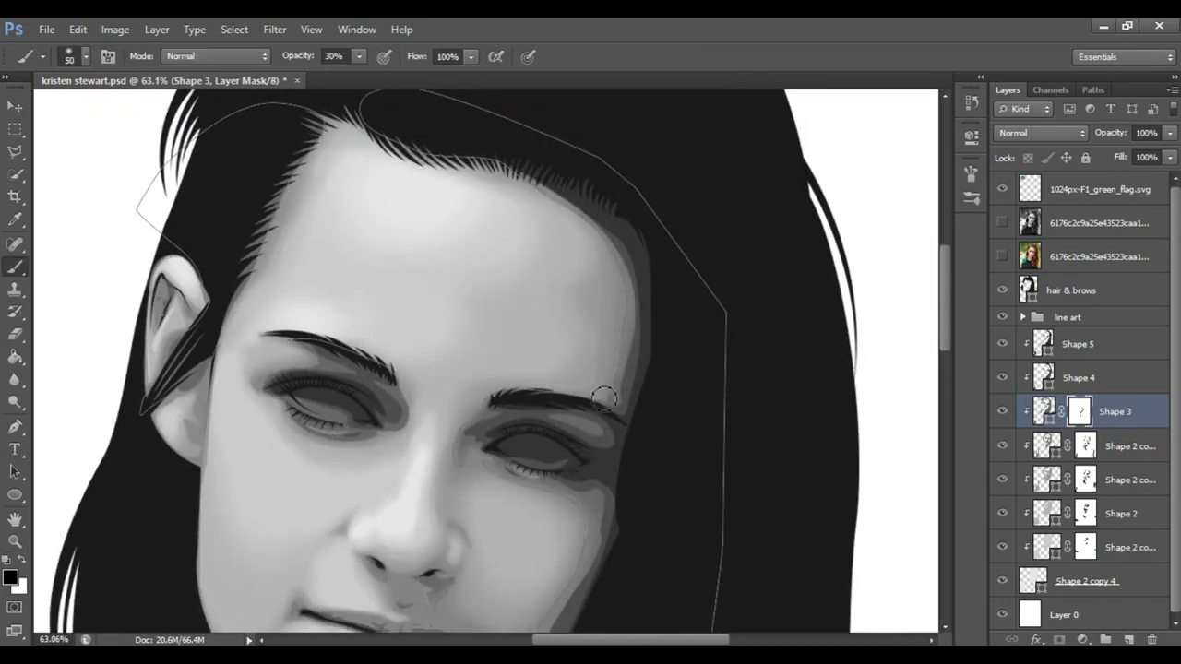
click(411, 452)
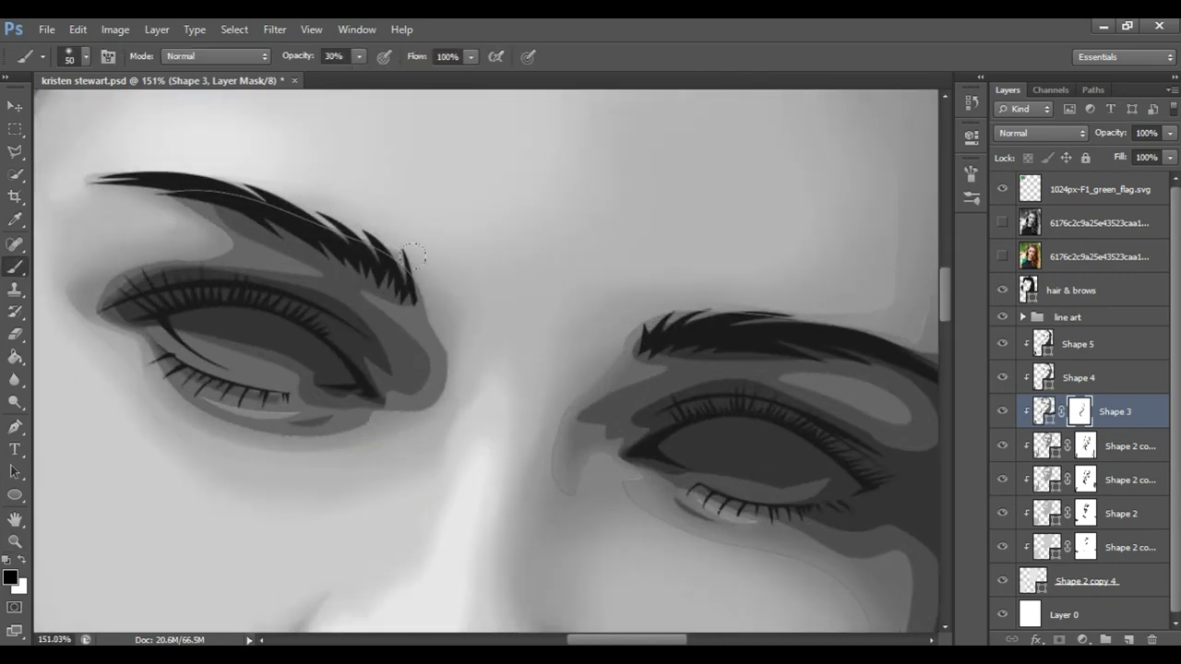
key(bracketleft)
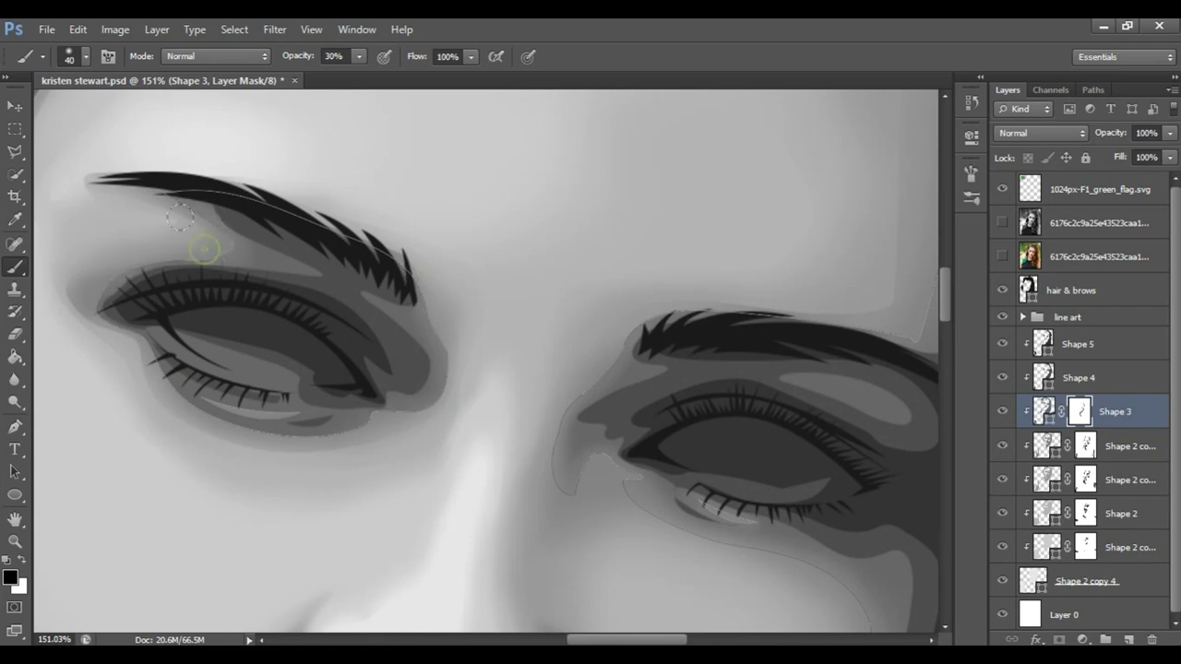
drag(319, 432, 199, 418)
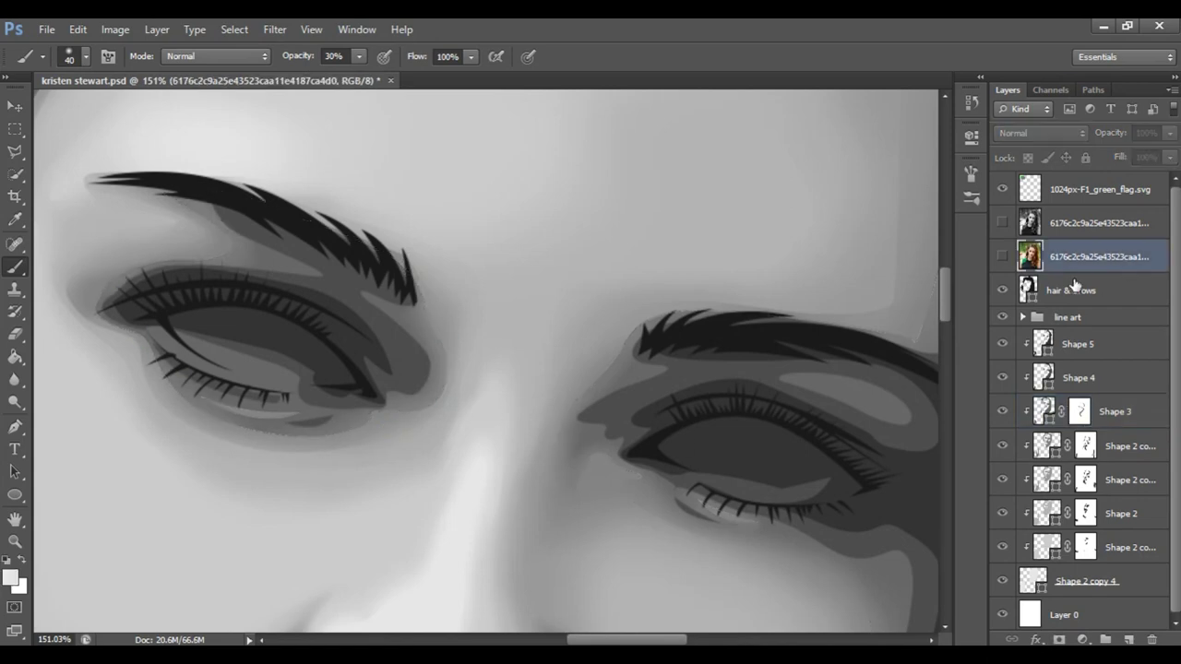
- Fade the dark streak on the shoulder, then add a layer mask to Shape 4
key(b)
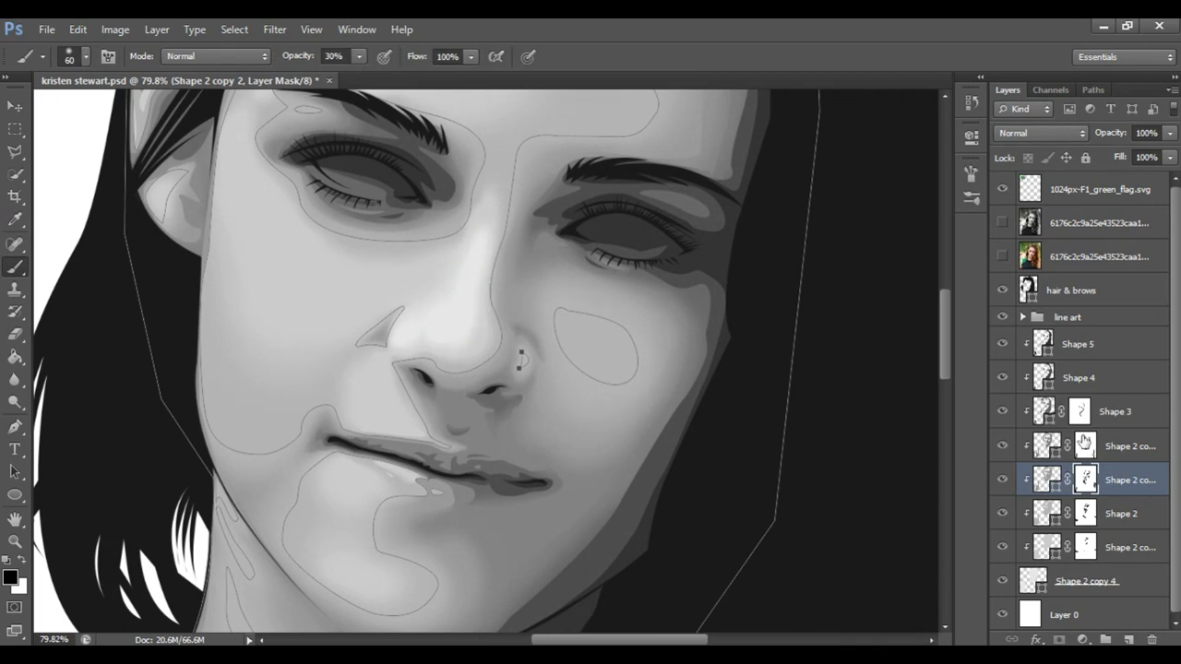
key(alt+bracketleft)
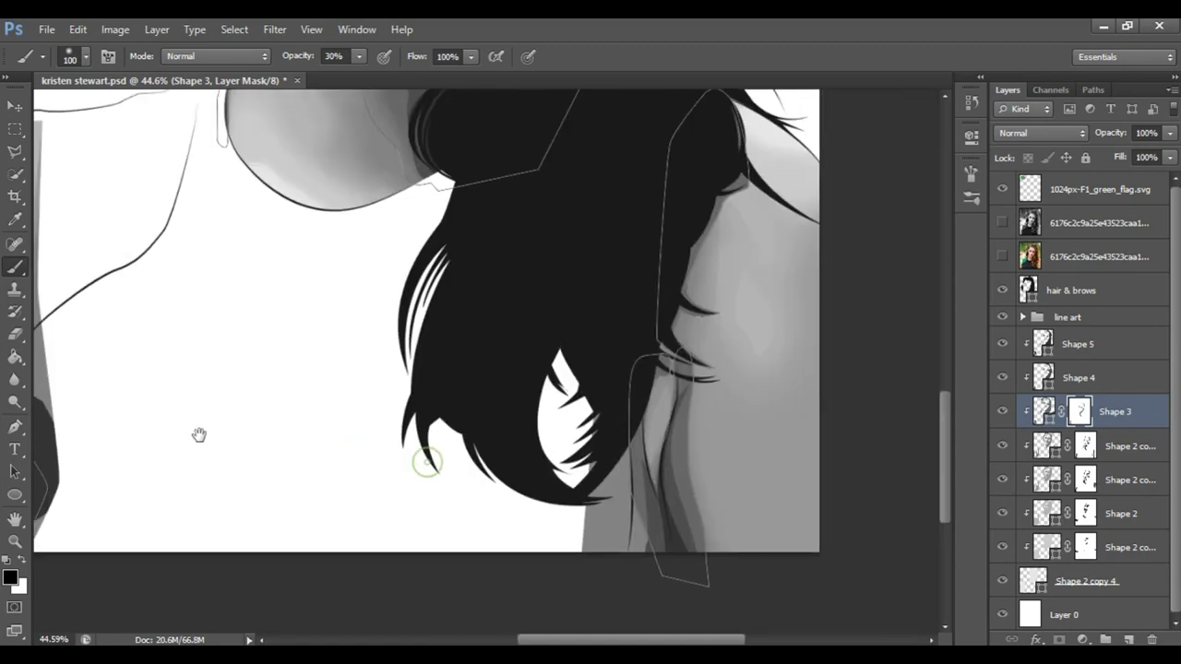
drag(198, 435, 147, 429)
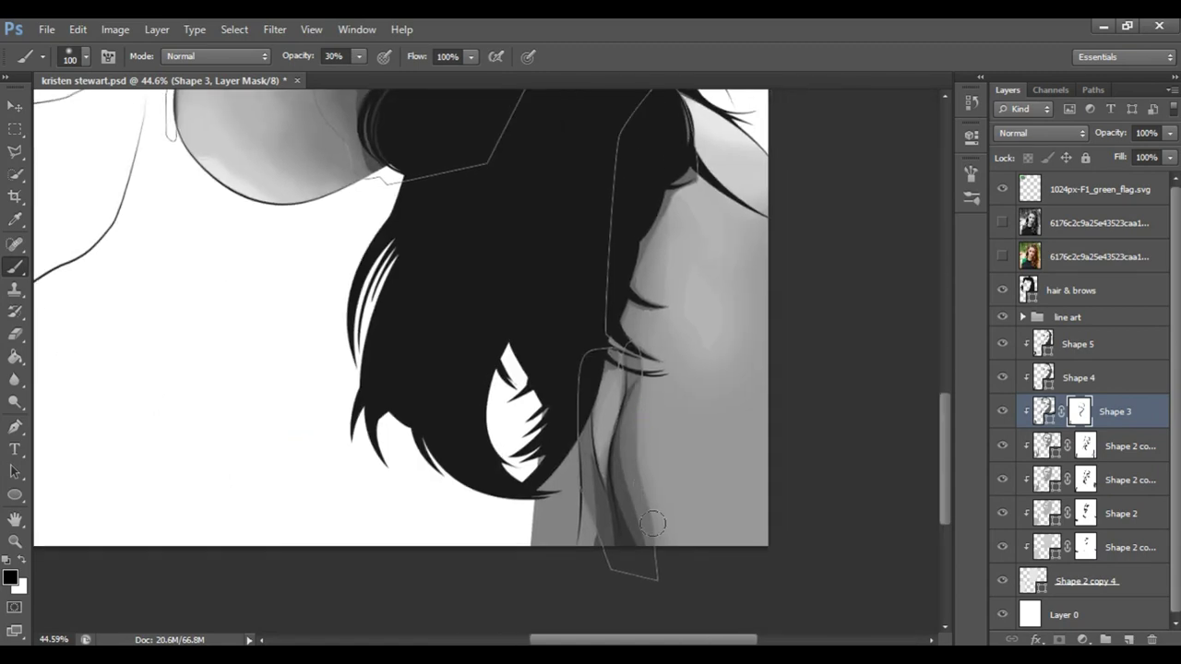
drag(649, 527, 637, 465)
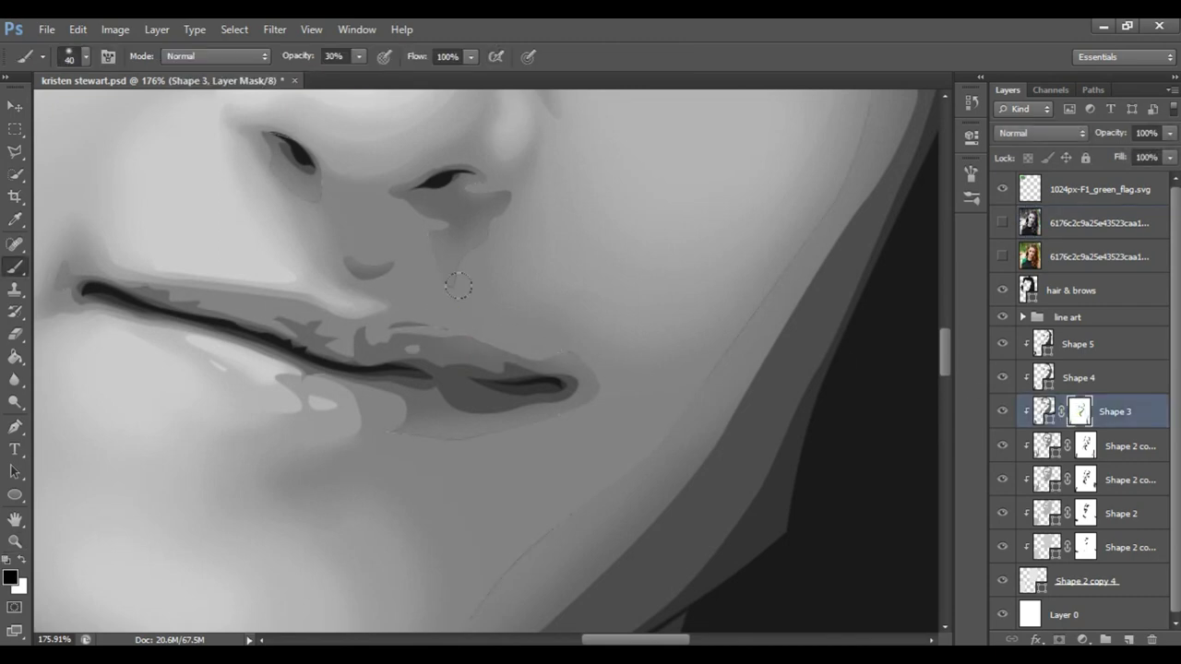
click(1042, 373)
click(1061, 638)
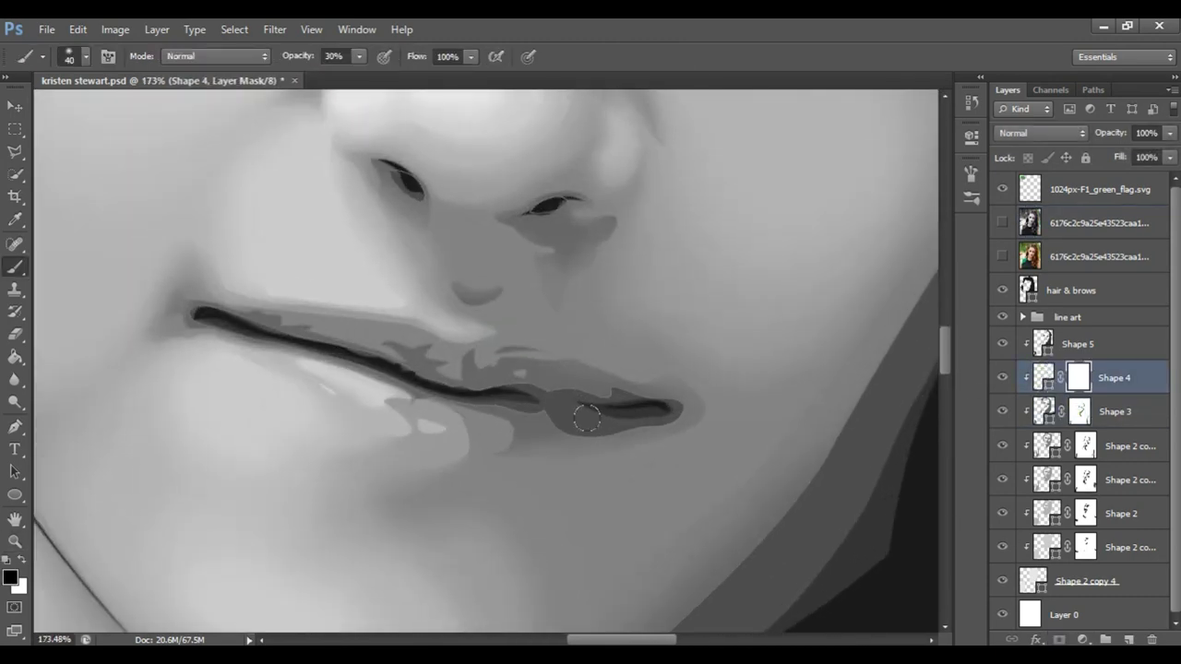
- Dim Shape 4's upper-eyelid highlight with a slightly larger brush
key(bracketright)
scroll(554, 427, up, 5)
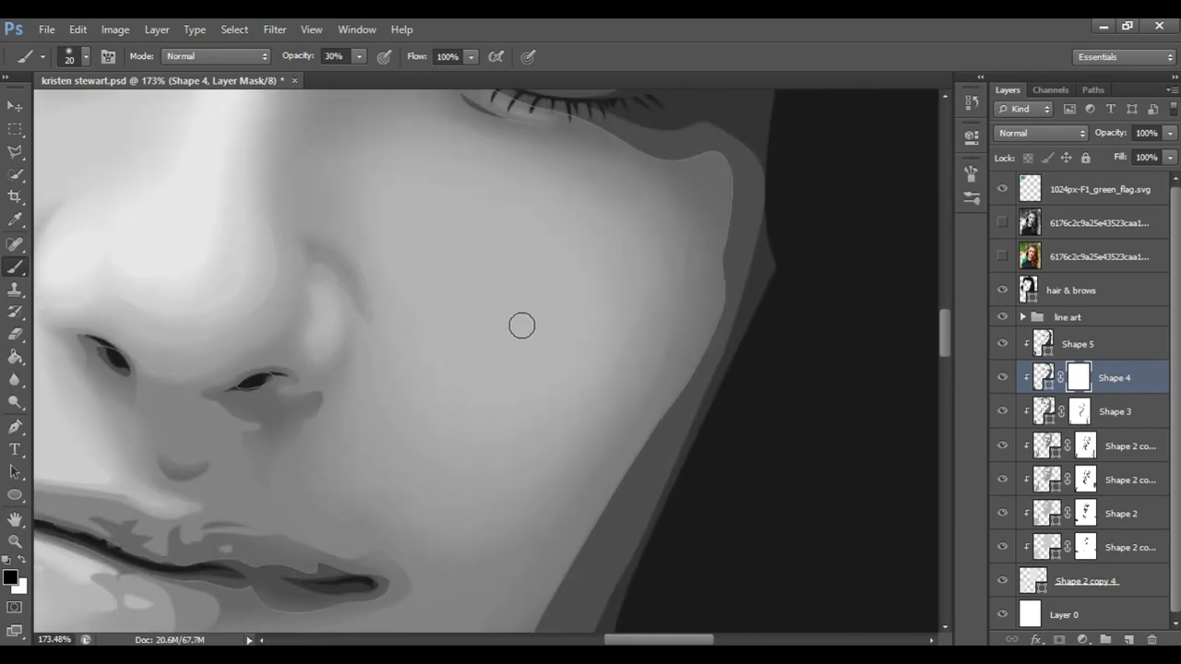
scroll(520, 322, up, 5)
key(bracketright)
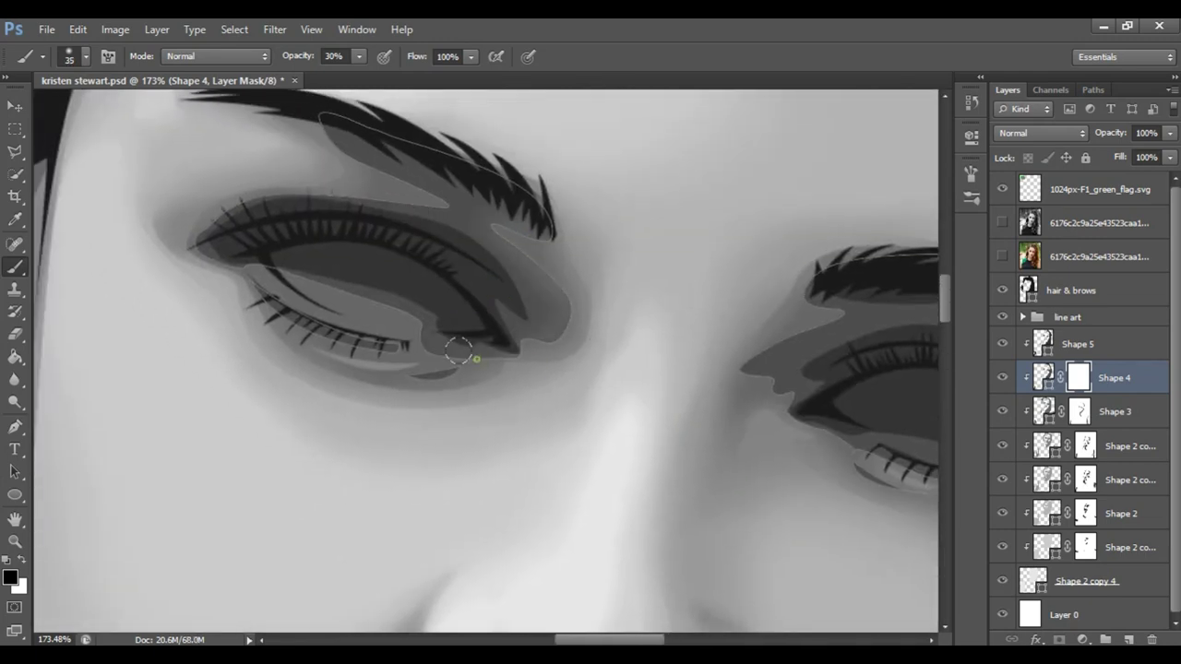
scroll(632, 393, right, 5)
drag(858, 319, 719, 277)
- Check the Shape 2 copy layer's mask and return to Shape 4's mask
key(bracketleft)
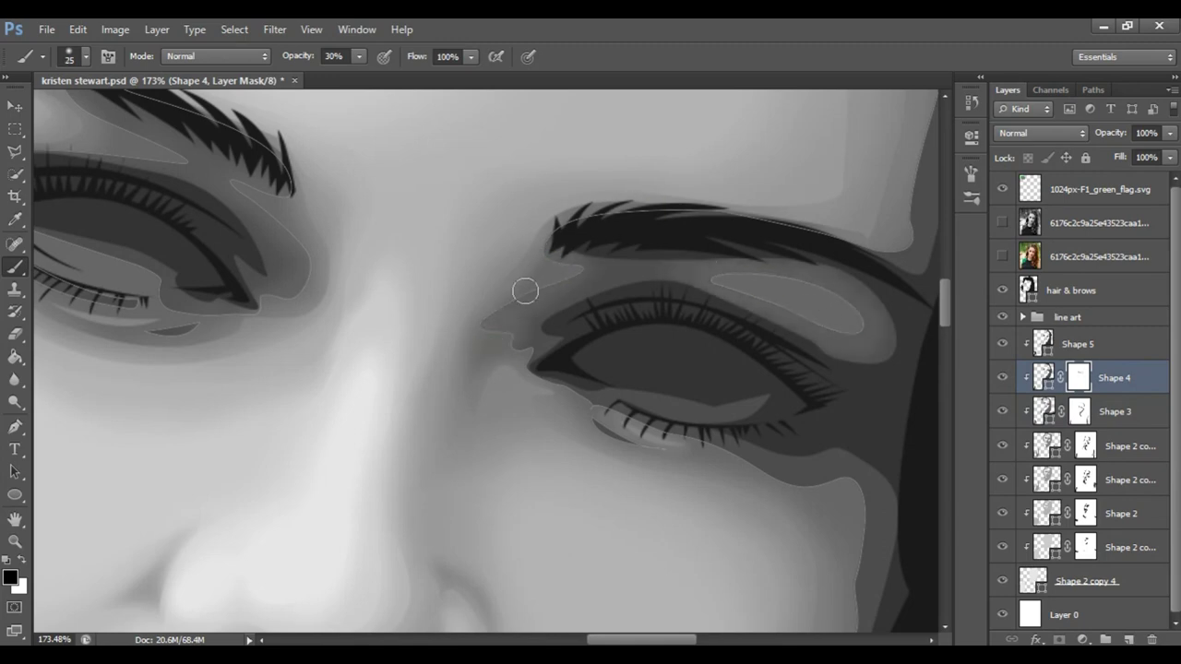
key(bracketright)
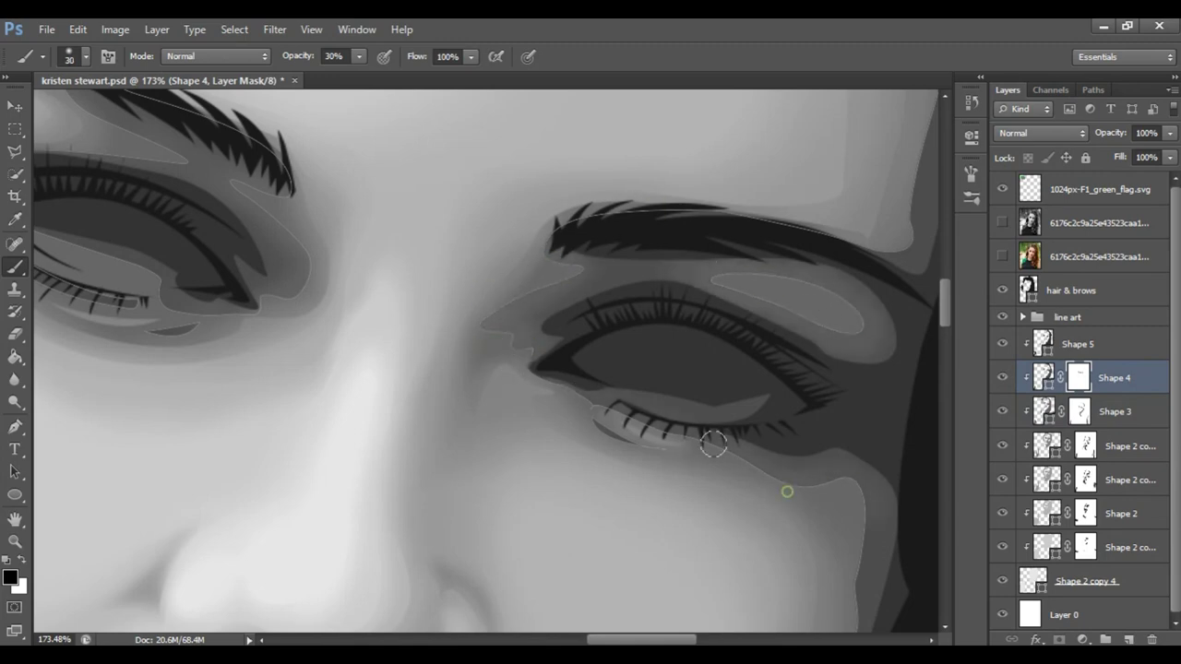
scroll(548, 351, down, 3)
scroll(535, 400, down, 4)
key(alt+bracketleft)
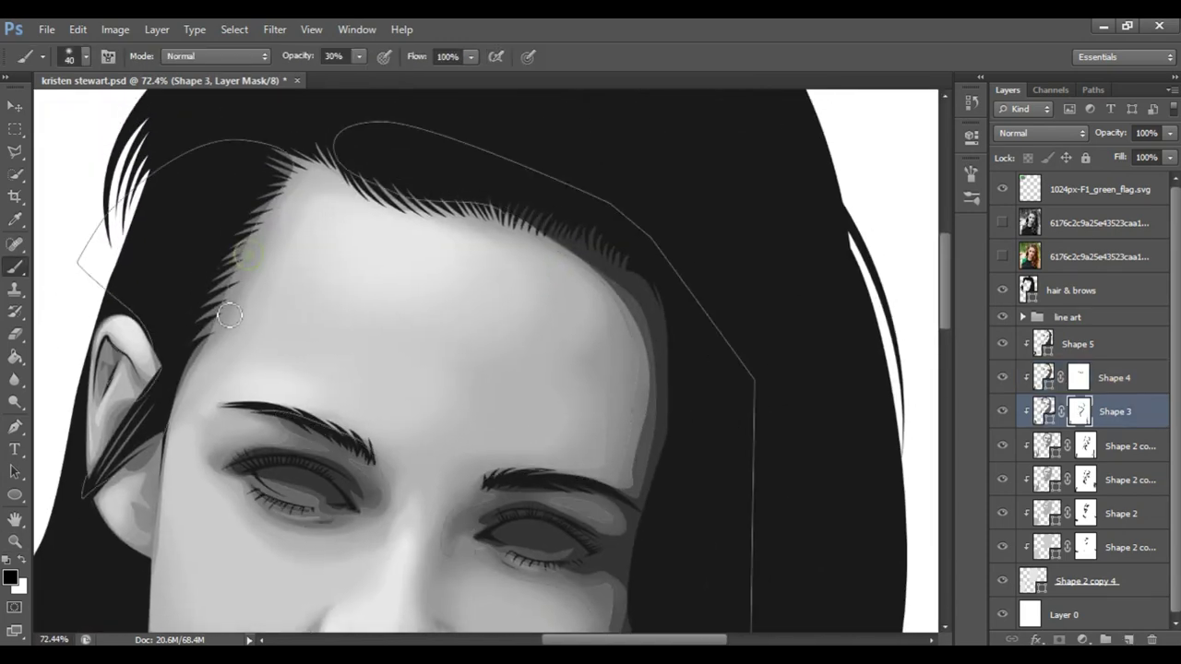
key(alt+bracketright)
key(bracketright)
key(bracketright)
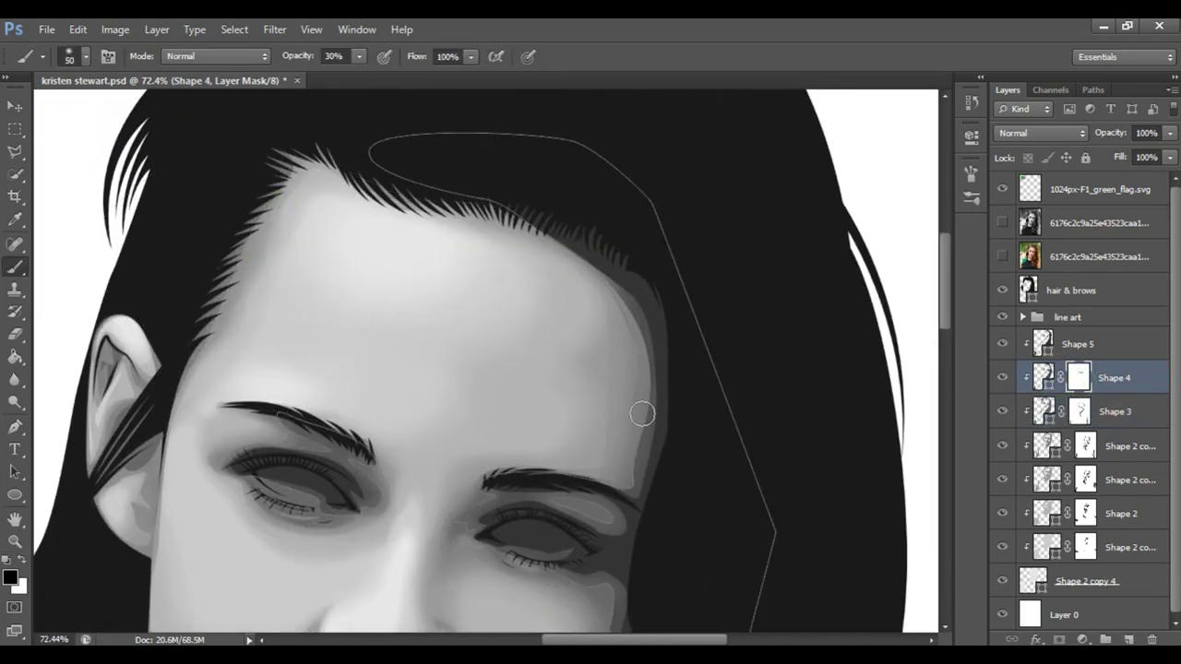
click(1083, 480)
click(1086, 447)
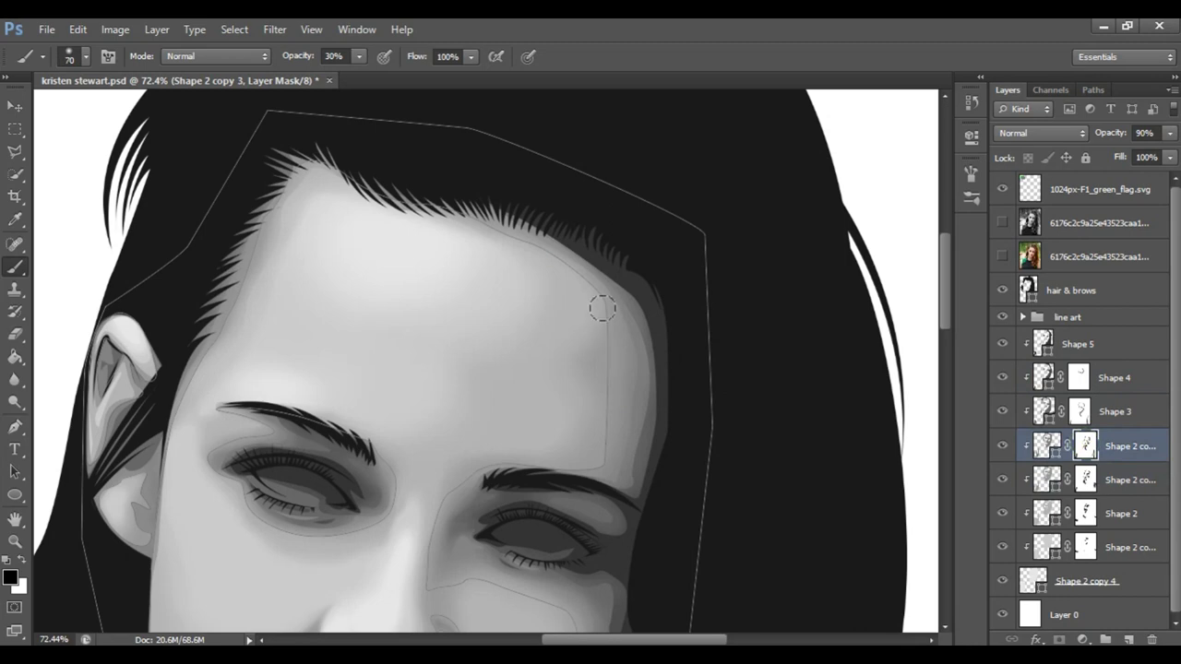
- Resize the brush and work down Shape 4's cheek, jaw and neck edges
key(bracketright)
key(bracketright)
key(alt+bracketright)
key(alt+bracketright)
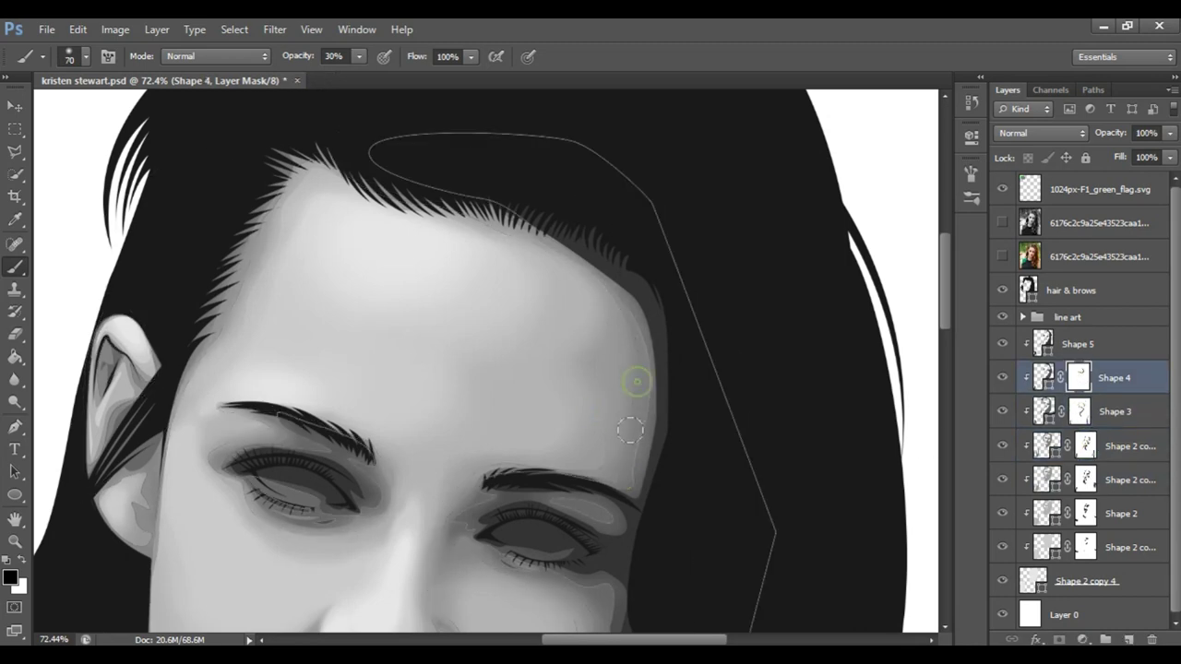
scroll(599, 369, down, 5)
key(bracketleft)
key(bracketleft)
key(bracketright)
key(bracketright)
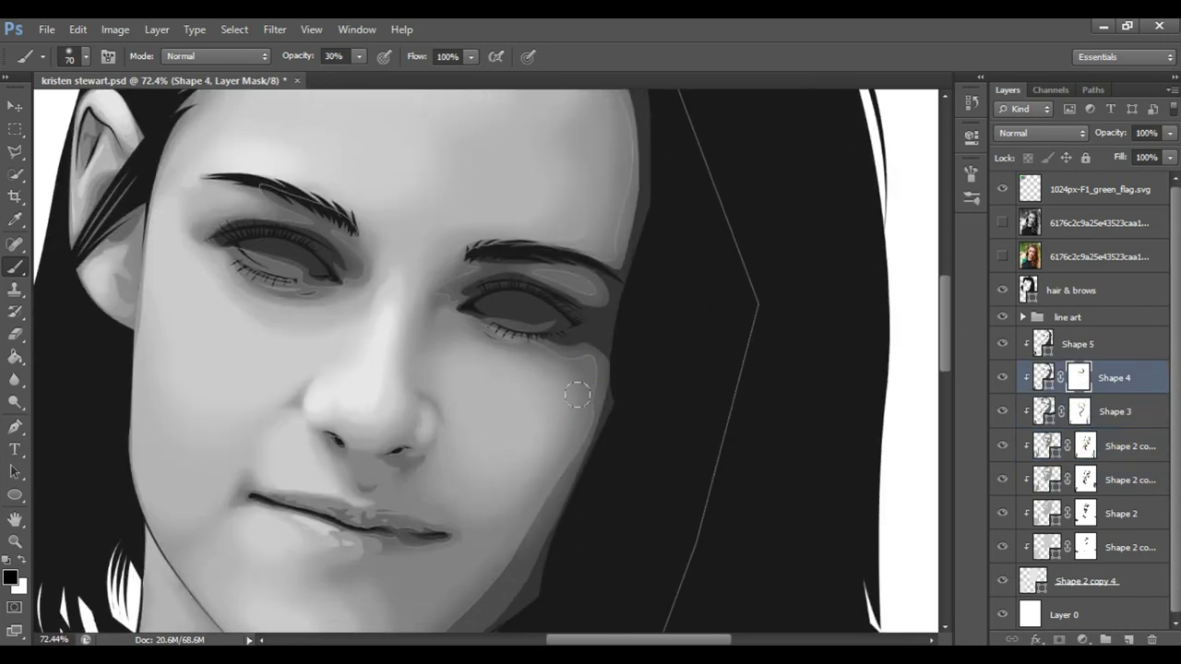
scroll(552, 454, down, 4)
scroll(551, 454, left, 1)
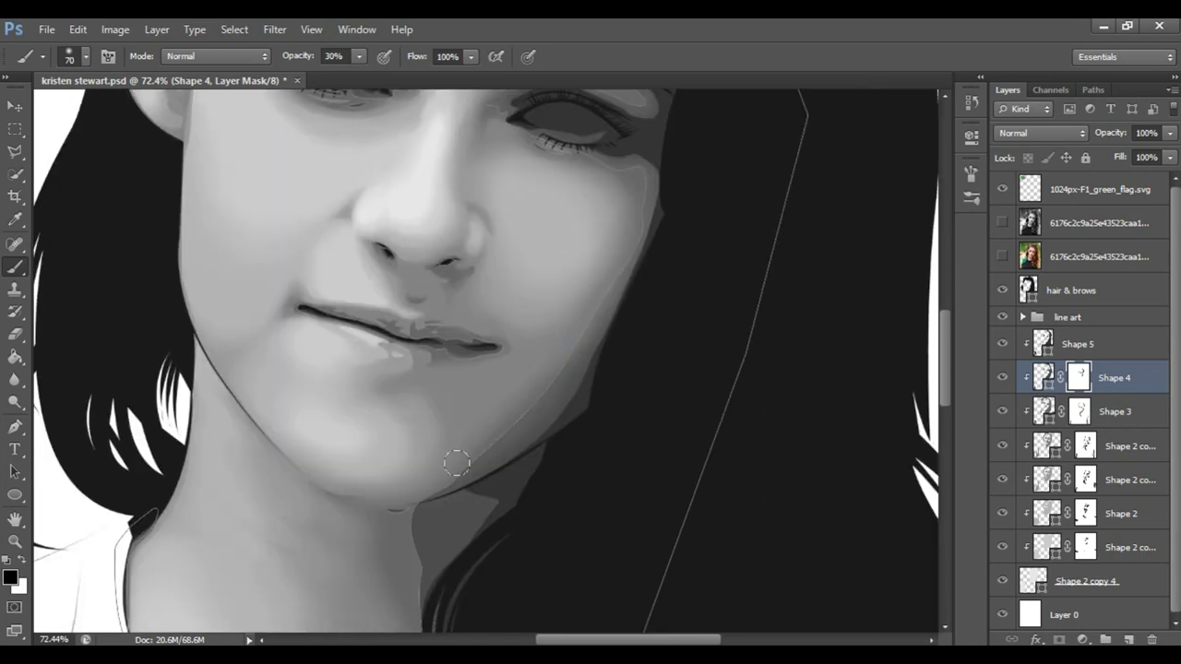
scroll(446, 503, down, 3)
scroll(446, 502, right, 1)
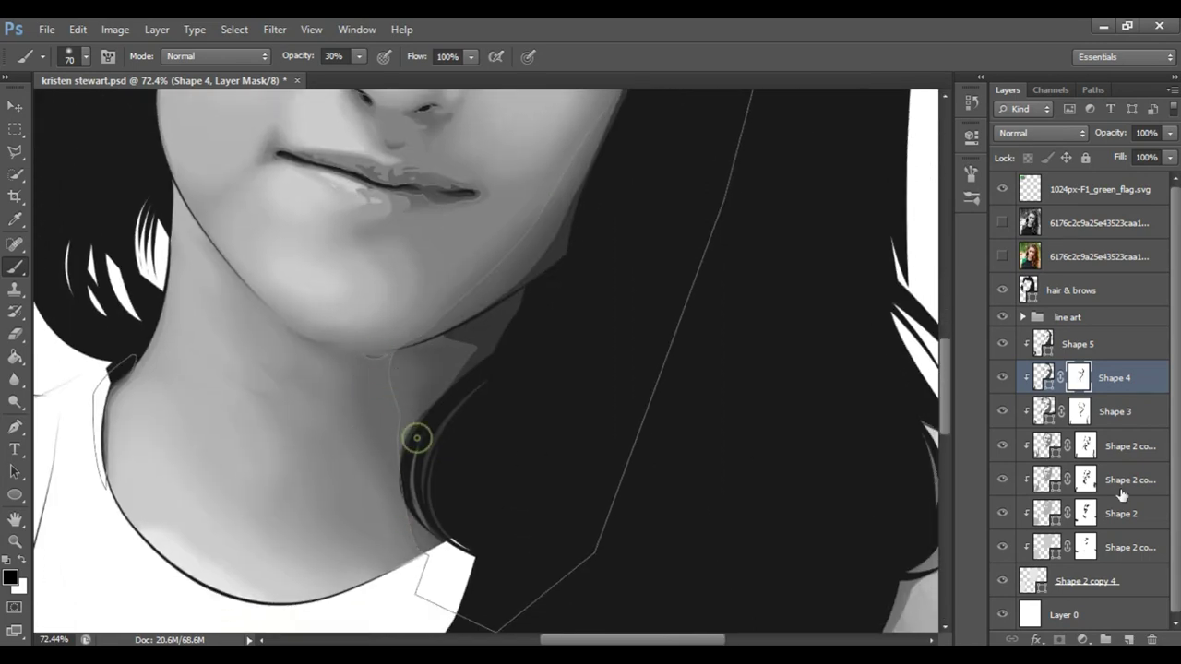
- Move from Shape 3 up to the Shape 5 layer, viewing the shoulder area
key(alt+bracketleft)
mouse_move(387, 446)
mouse_down()
mouse_move(499, 403)
mouse_move(357, 403)
mouse_up()
key(alt+bracketright)
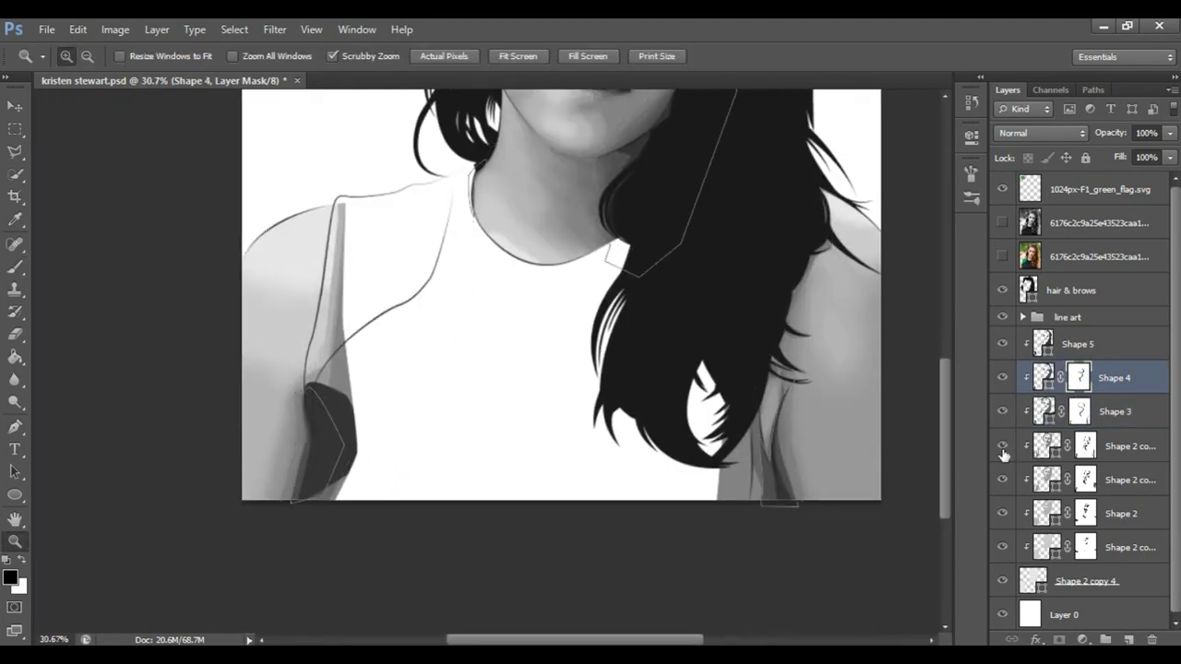
key(alt+bracketright)
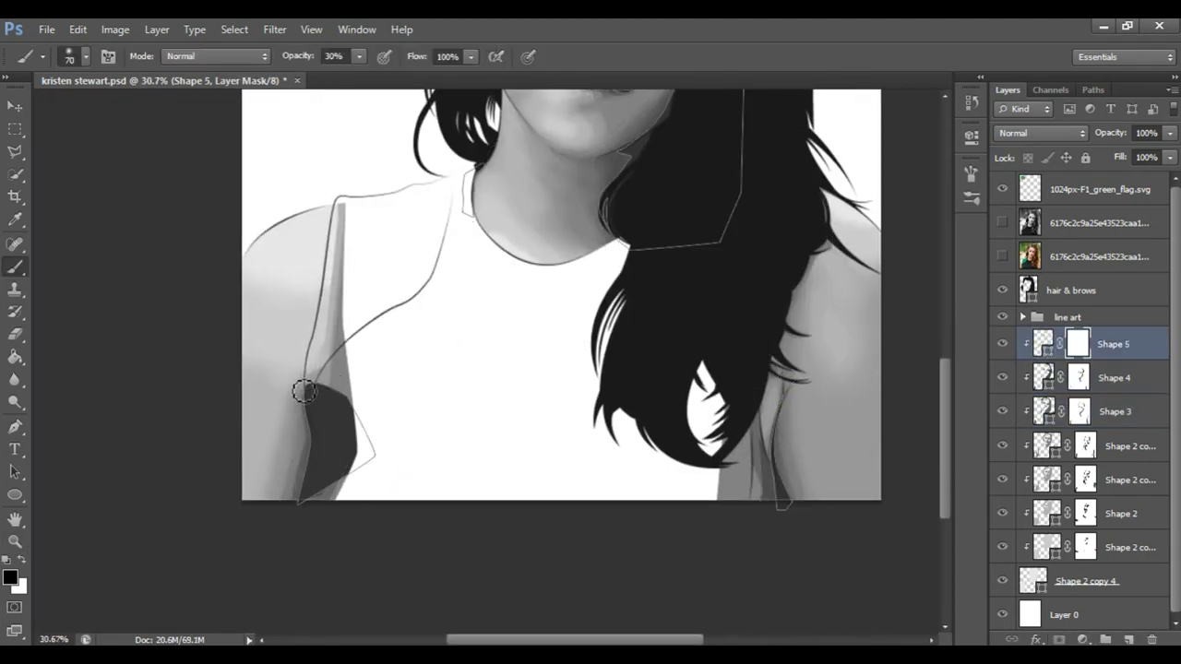
- Zoom into the face and fade Shape 5's mask along the right forehead edge and both upper eyelids
click(1102, 316)
mouse_move(498, 322)
mouse_down()
mouse_move(581, 322)
mouse_move(554, 632)
mouse_up()
key(alt+bracketleft)
key(b)
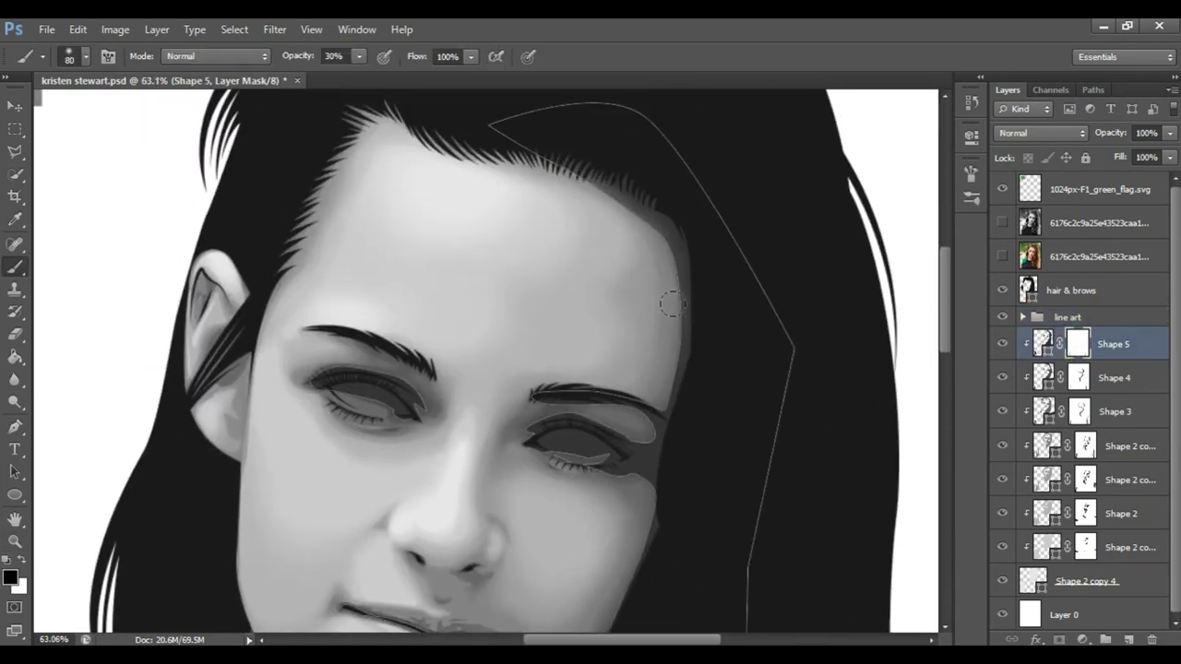
drag(659, 252, 662, 357)
key(bracketleft)
key(bracketleft)
key(bracketleft)
drag(314, 364, 423, 406)
drag(544, 408, 630, 440)
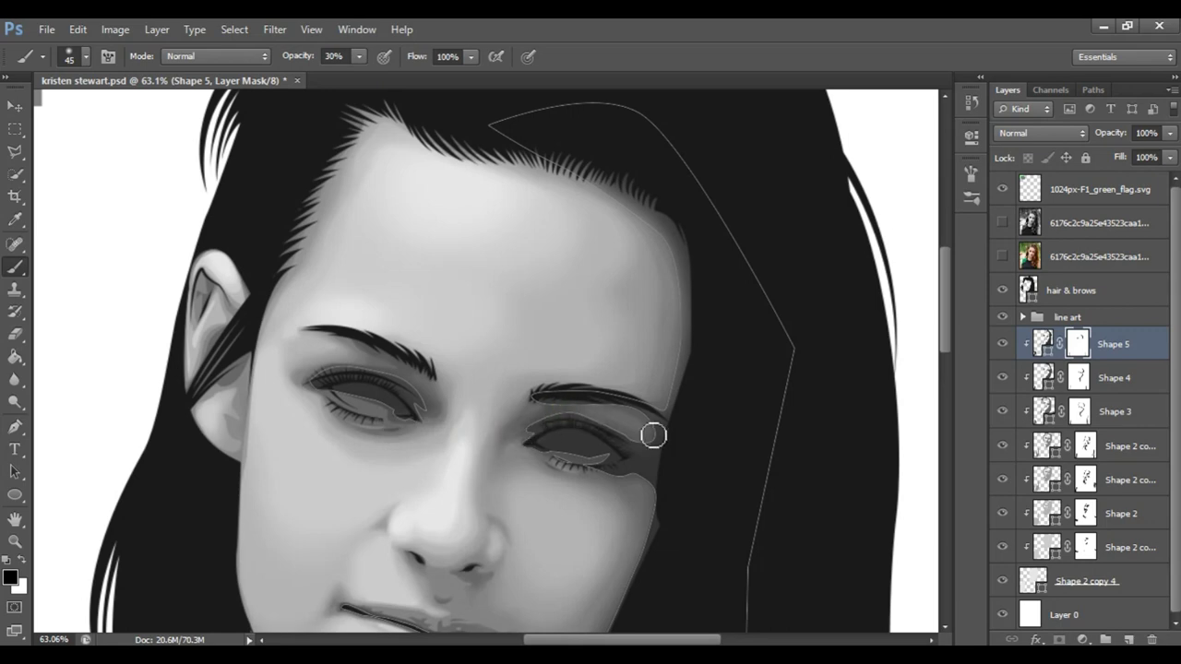
- Enlarge the brush, bring the chin and neck into view, and select the hidden reference photo layer
key(bracketright)
key(bracketright)
drag(644, 538, 606, 316)
key(bracketright)
key(bracketright)
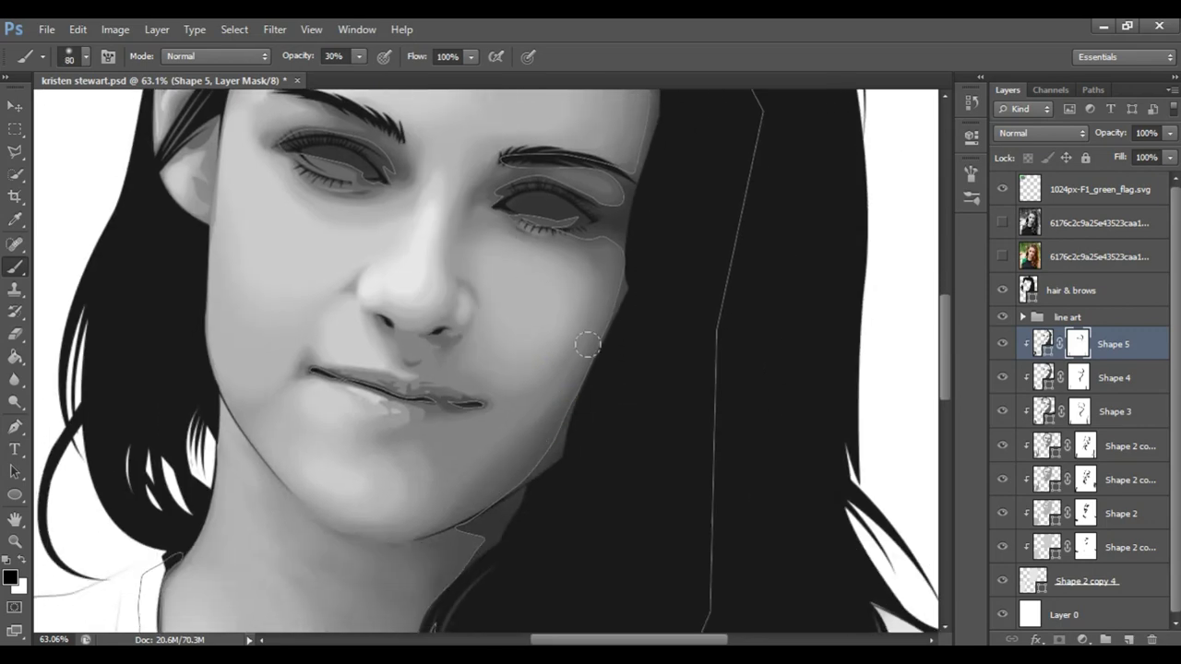
mouse_move(500, 464)
mouse_down()
mouse_move(507, 409)
mouse_move(549, 396)
mouse_move(507, 409)
mouse_move(512, 440)
mouse_up()
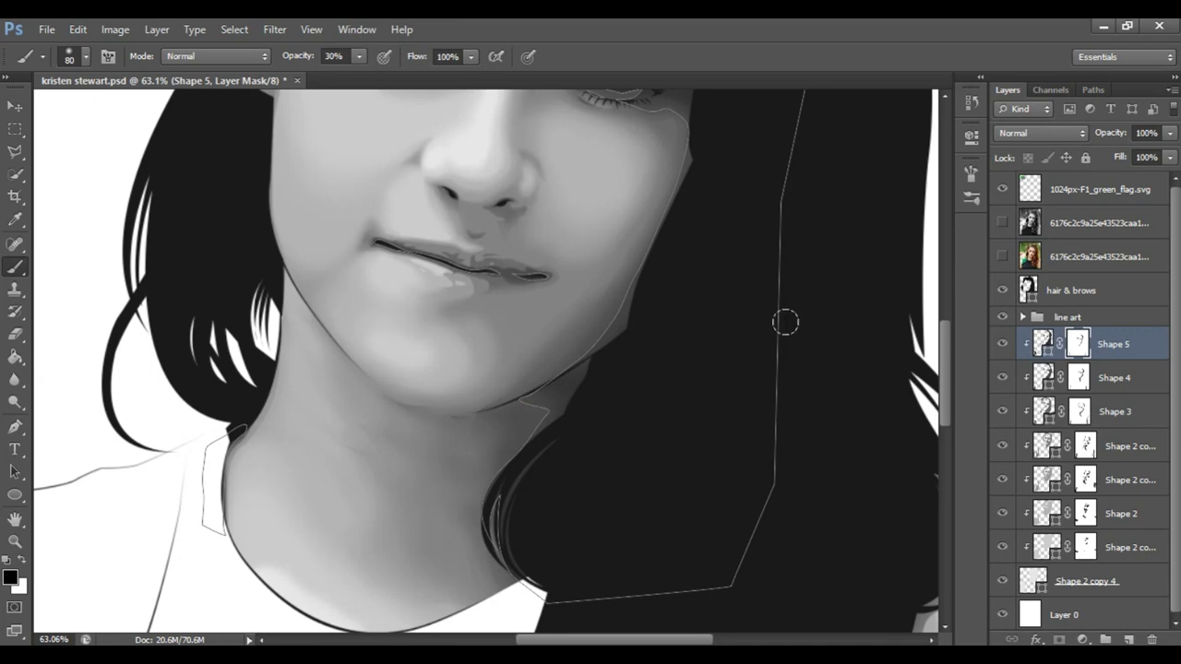
click(1094, 264)
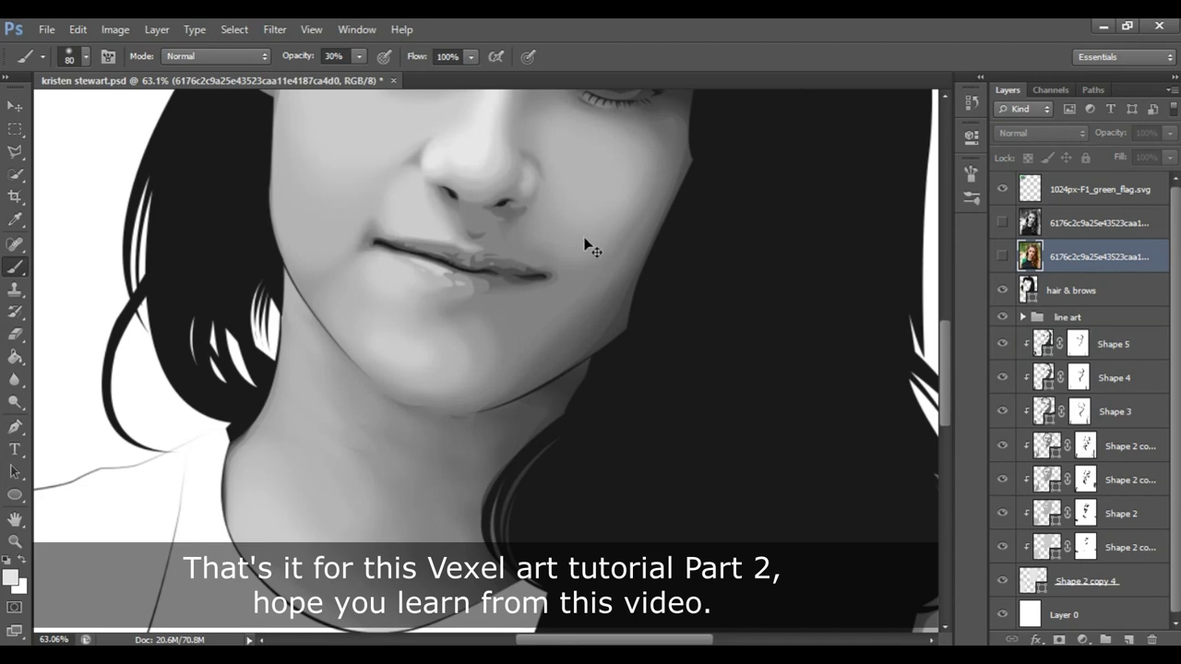
- Fit the whole portrait on screen and save the PSD document
key(ctrl+0)
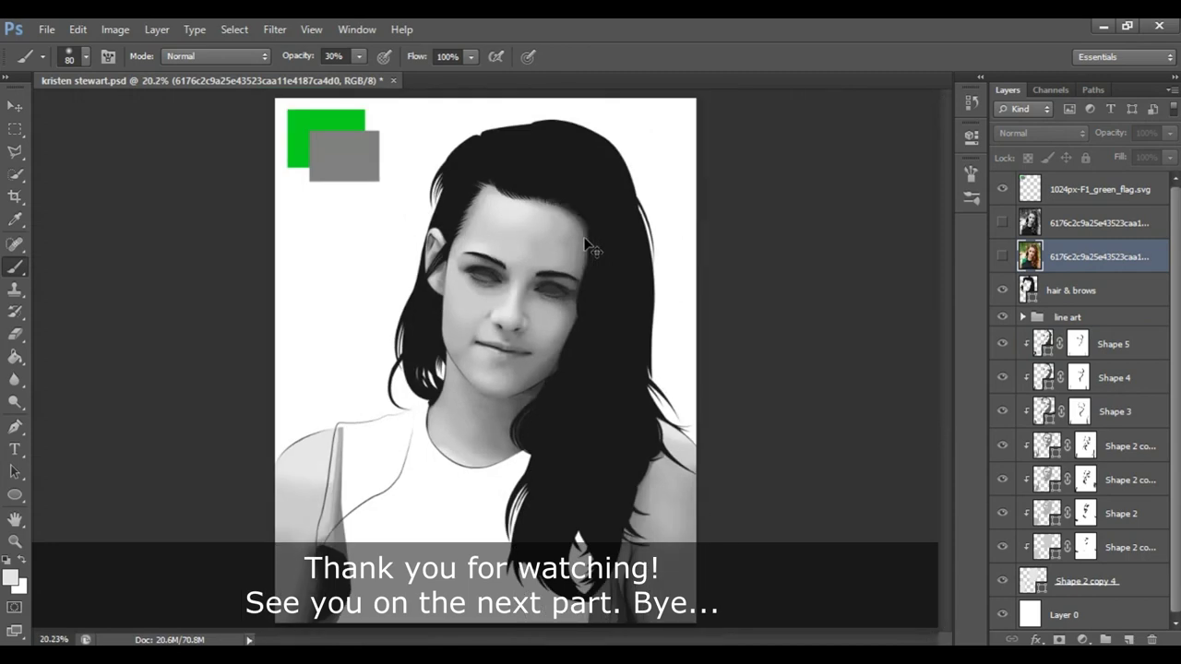
key(ctrl+s)
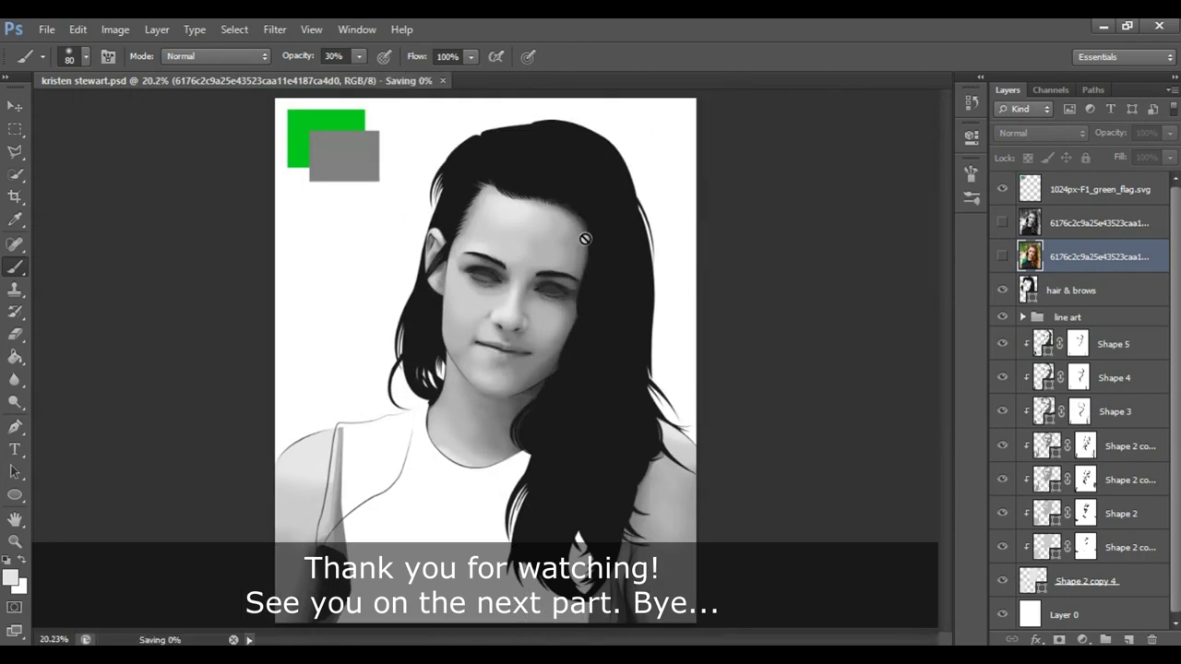